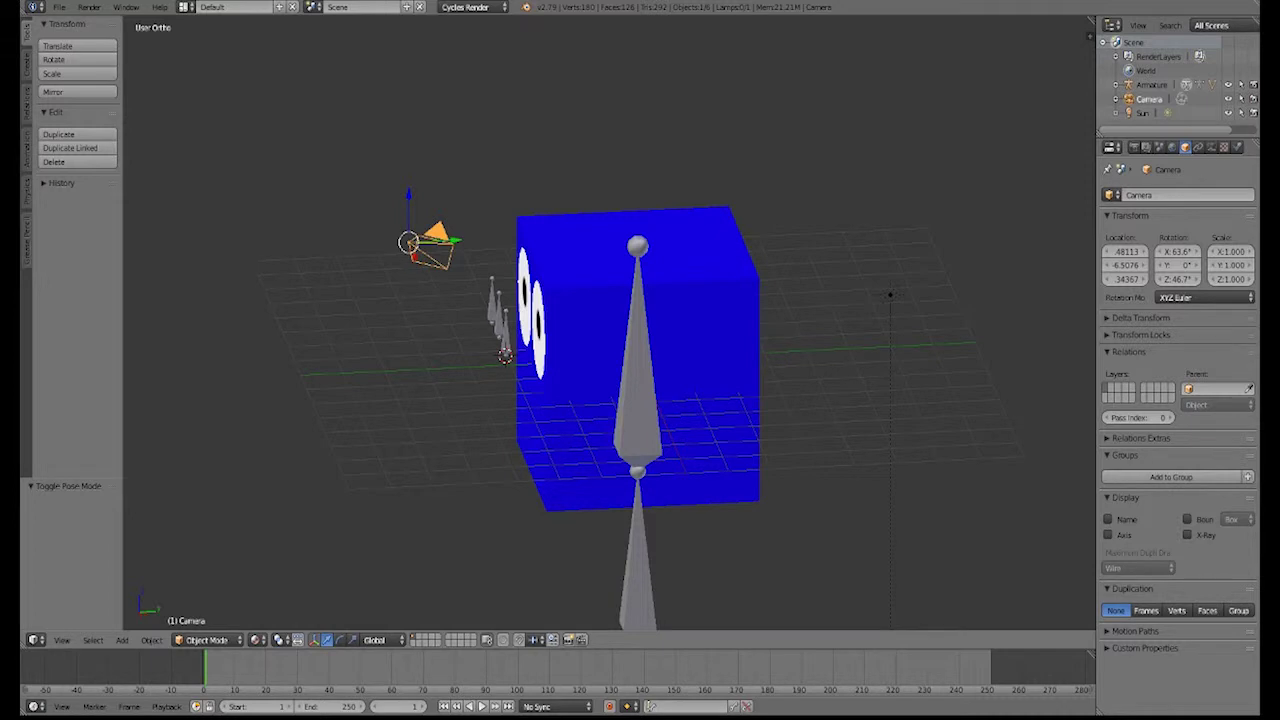
- Check the scene through the existing camera, and delete that camera from the scene
scroll(620, 400, down, 1)
key(KP_0)
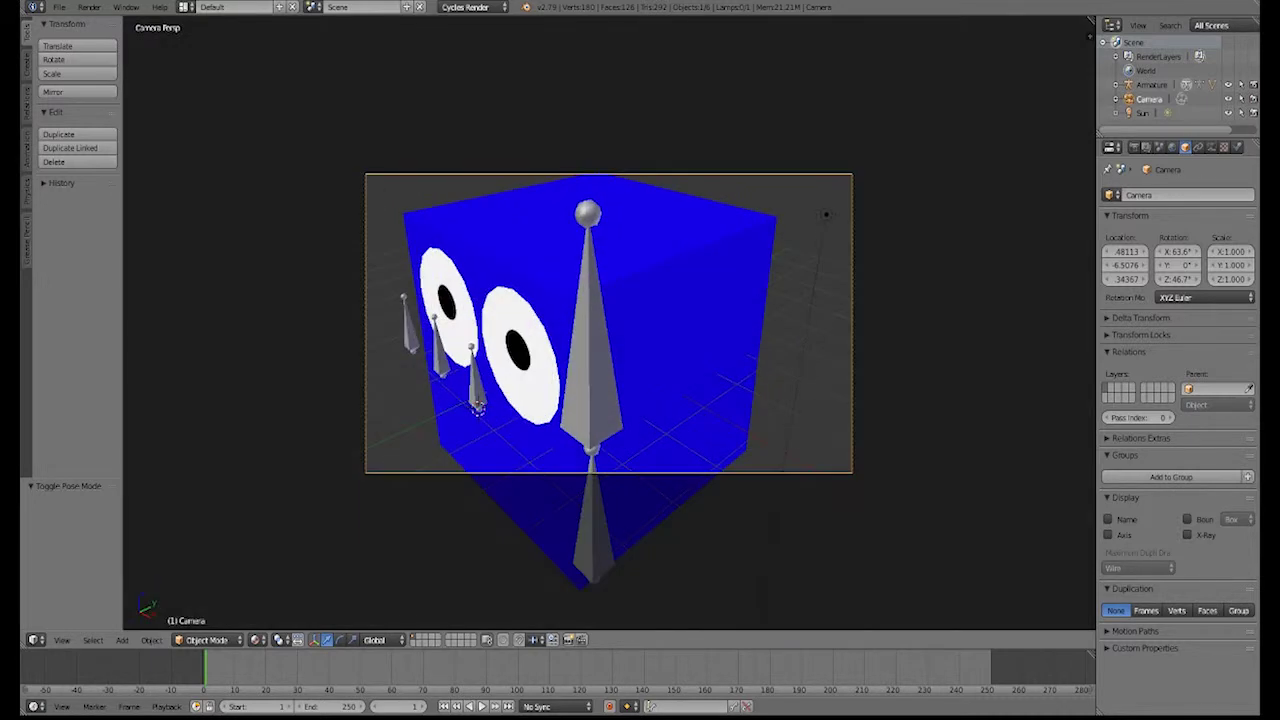
scroll(609, 380, down, 1)
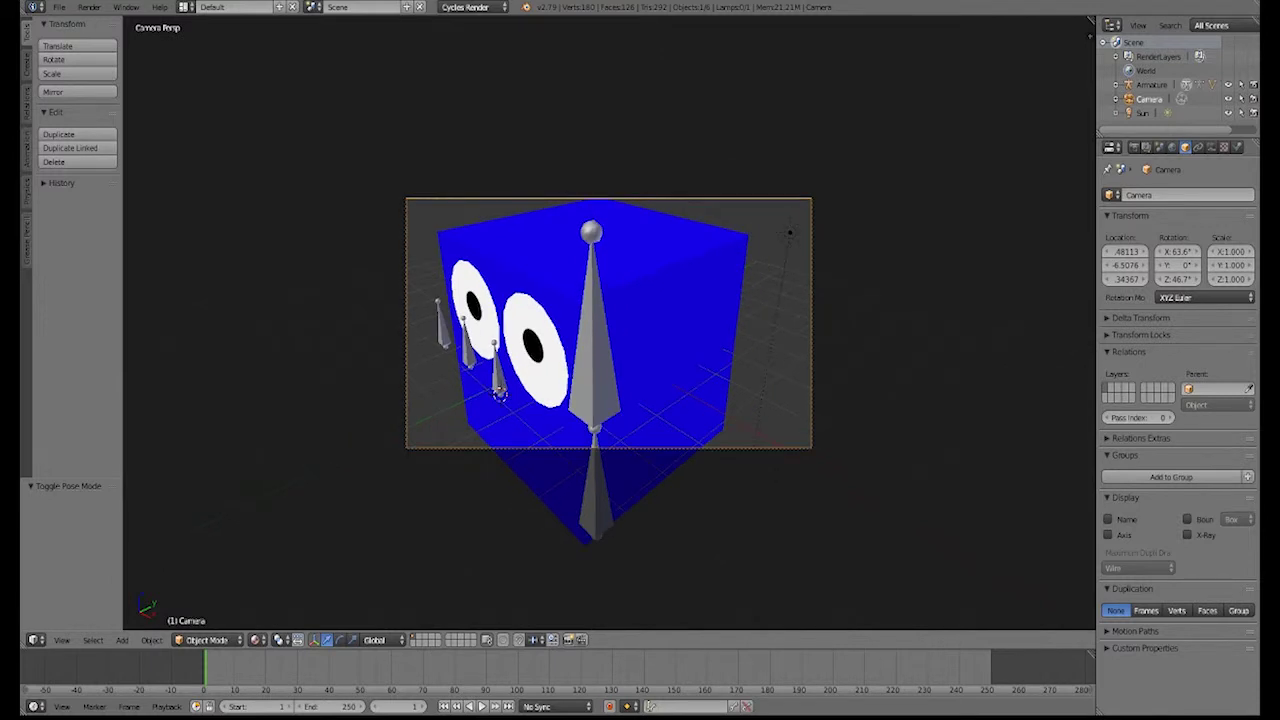
key(KP_0)
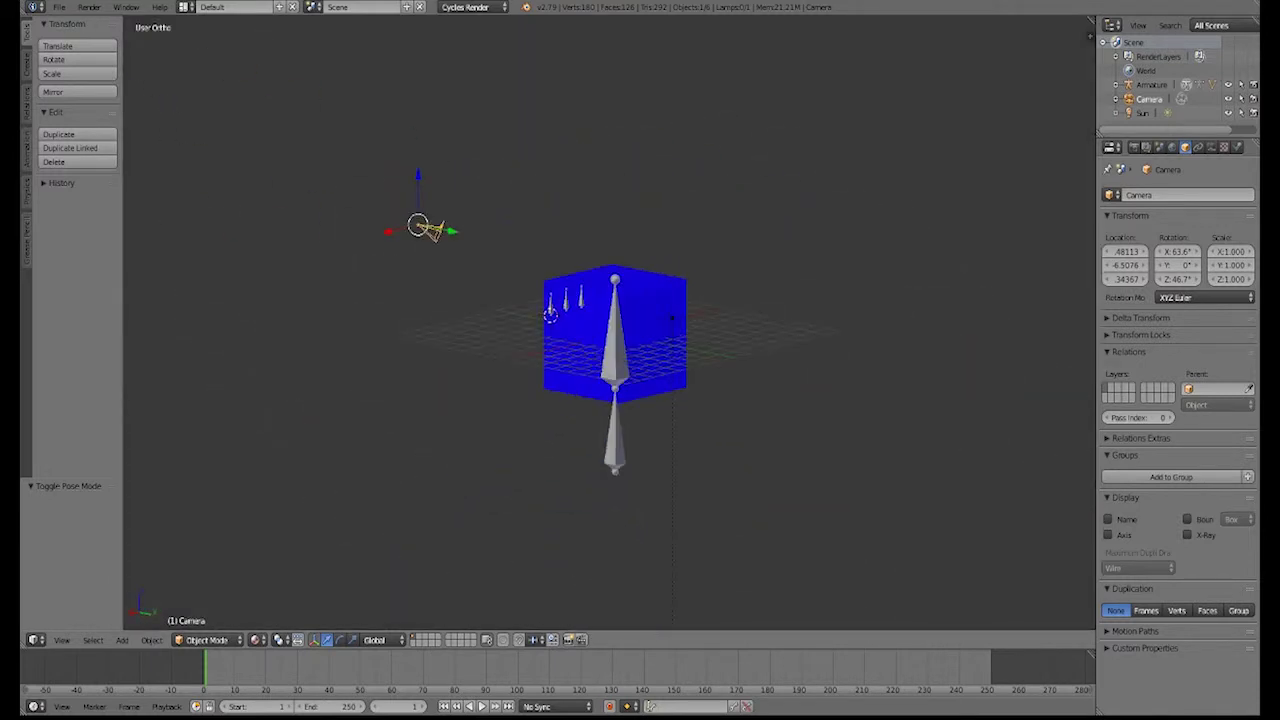
scroll(370, 195, up, 2)
key(x)
click(371, 197)
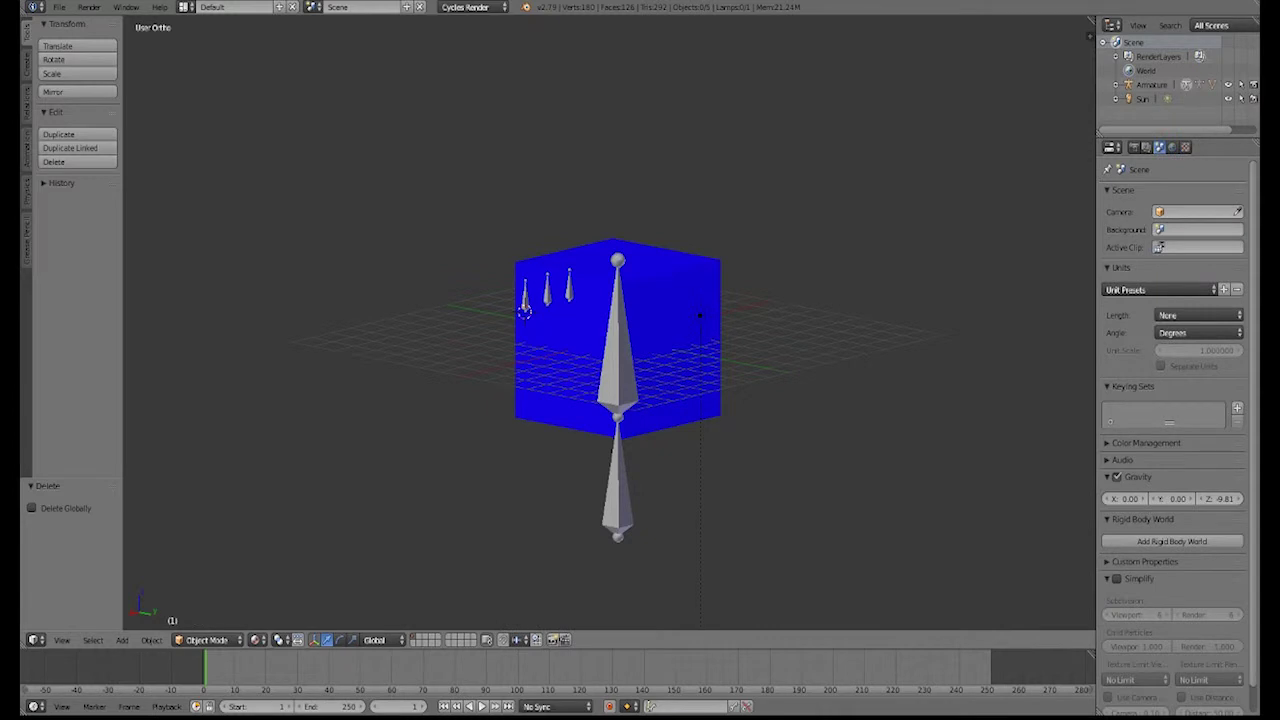
- Add a new camera beside the blue cube, aligned to the orthographic front view
key(KP_1)
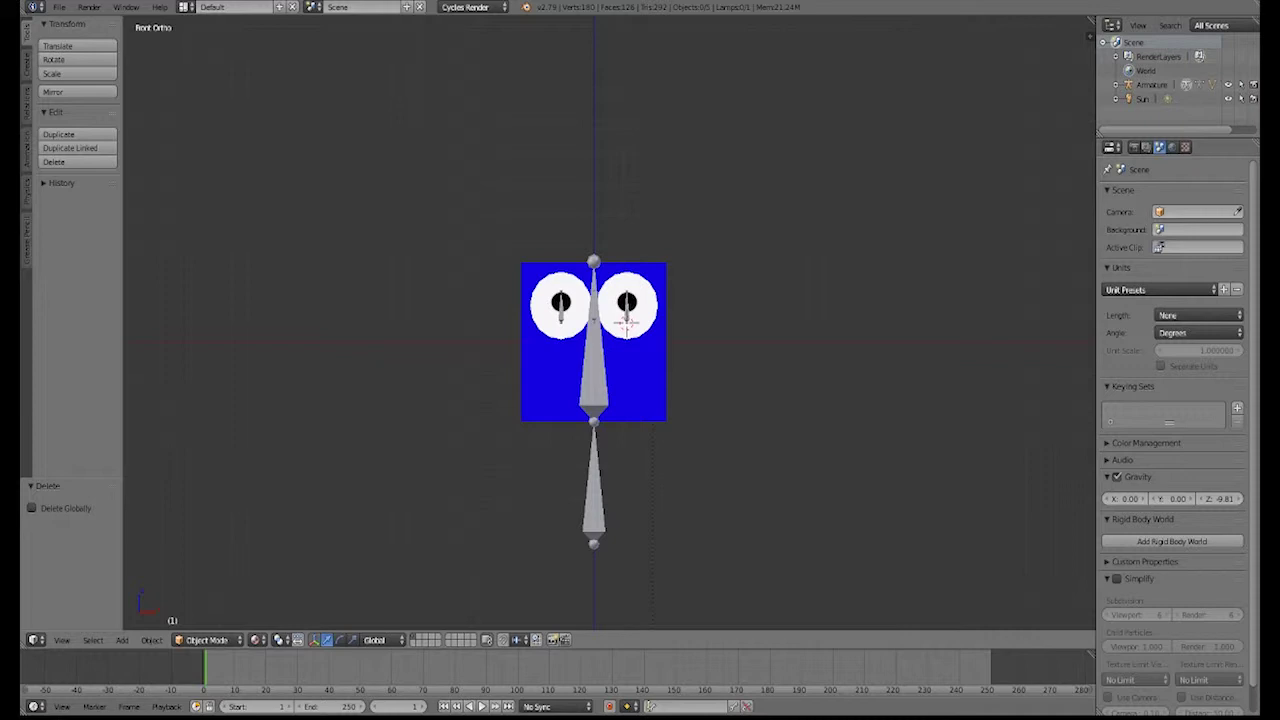
key(KP_5)
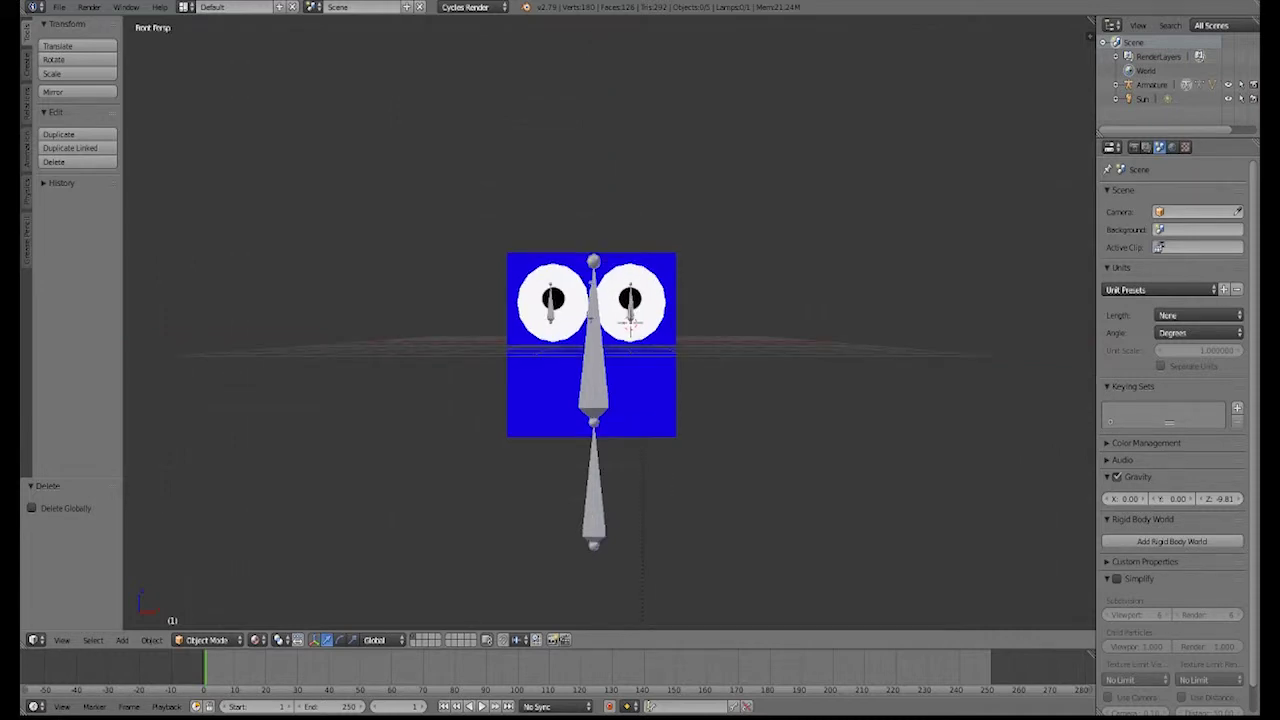
key(KP_5)
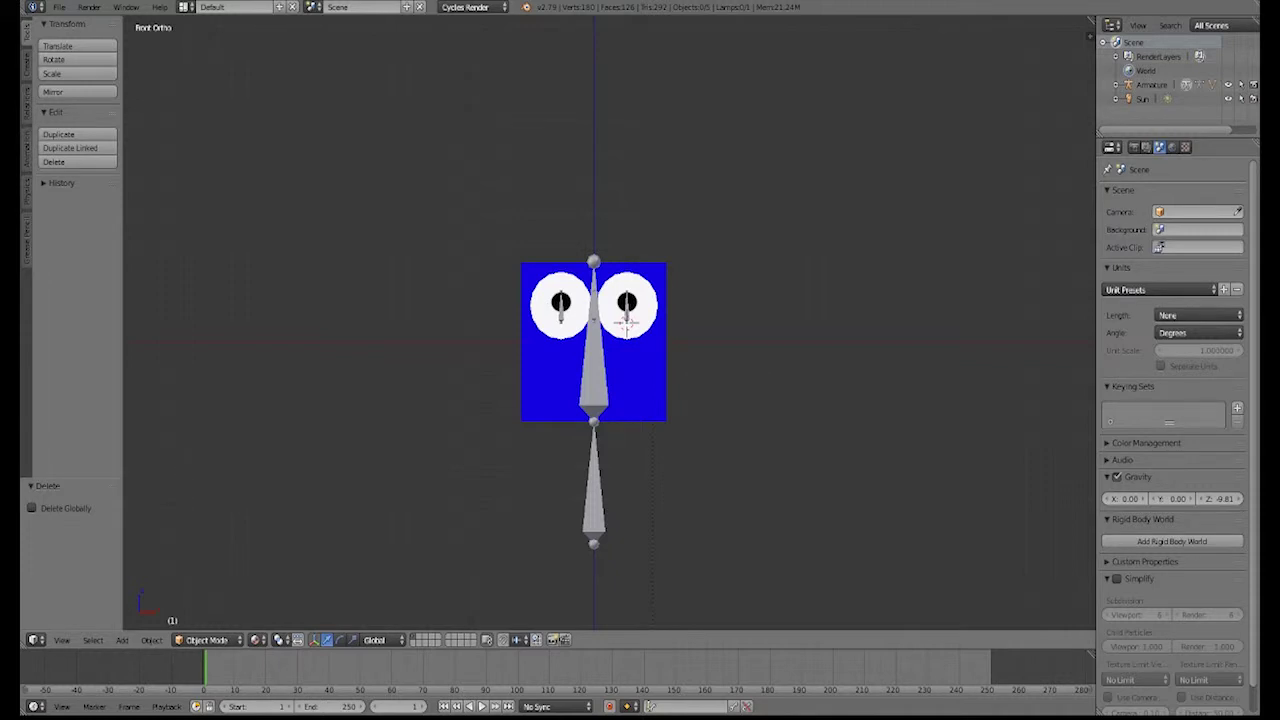
click(349, 351)
key(shift+a)
mouse_move(349, 346)
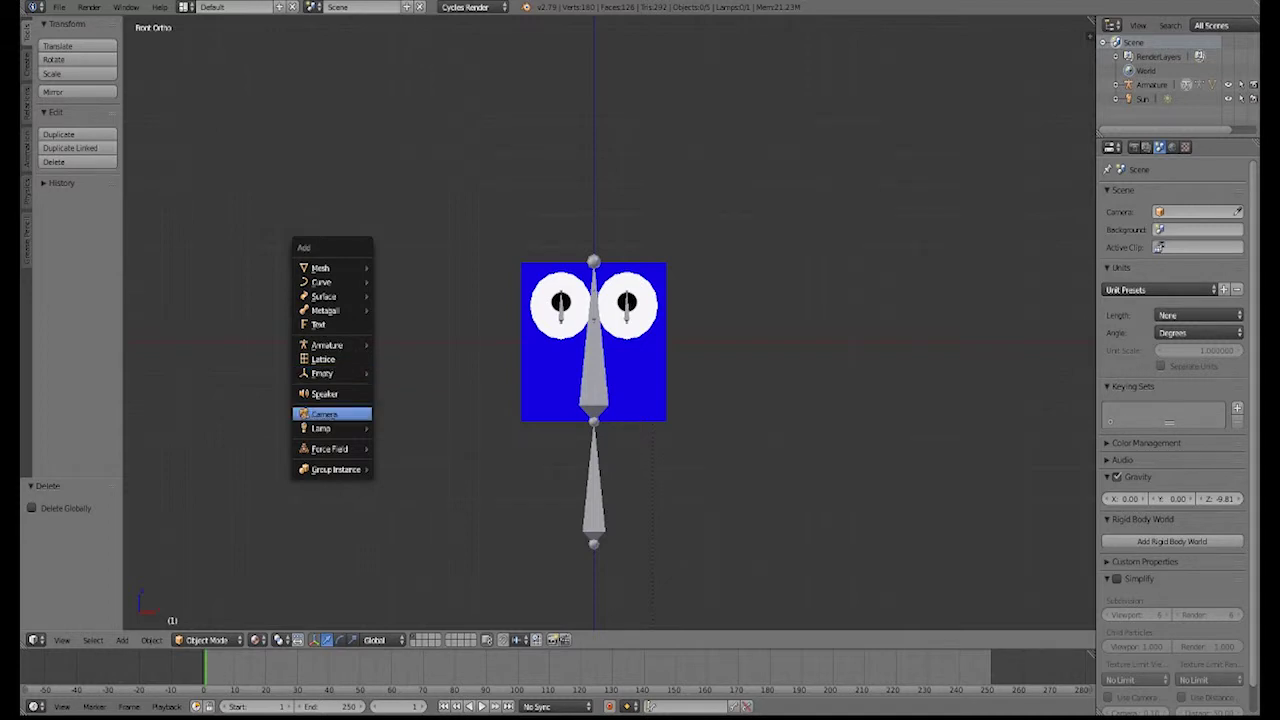
click(324, 414)
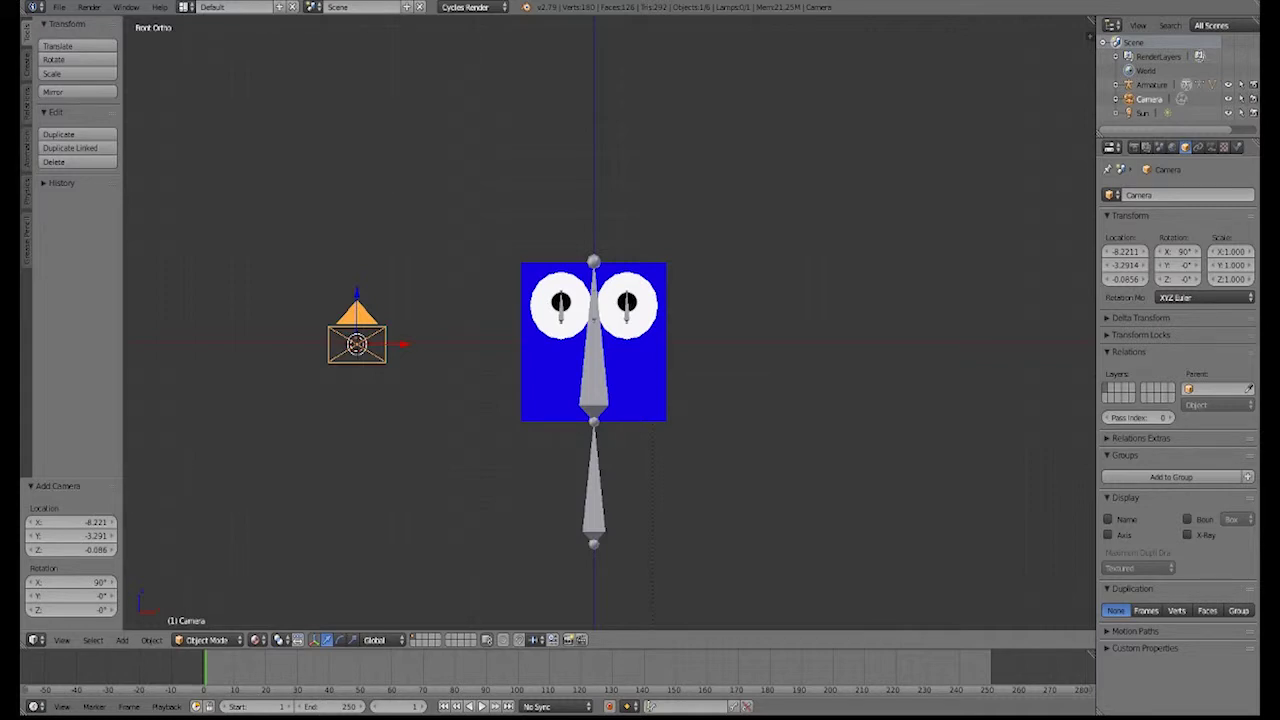
- Add a second camera beside the cube, aligned to an oblique view from below
key(KP_3)
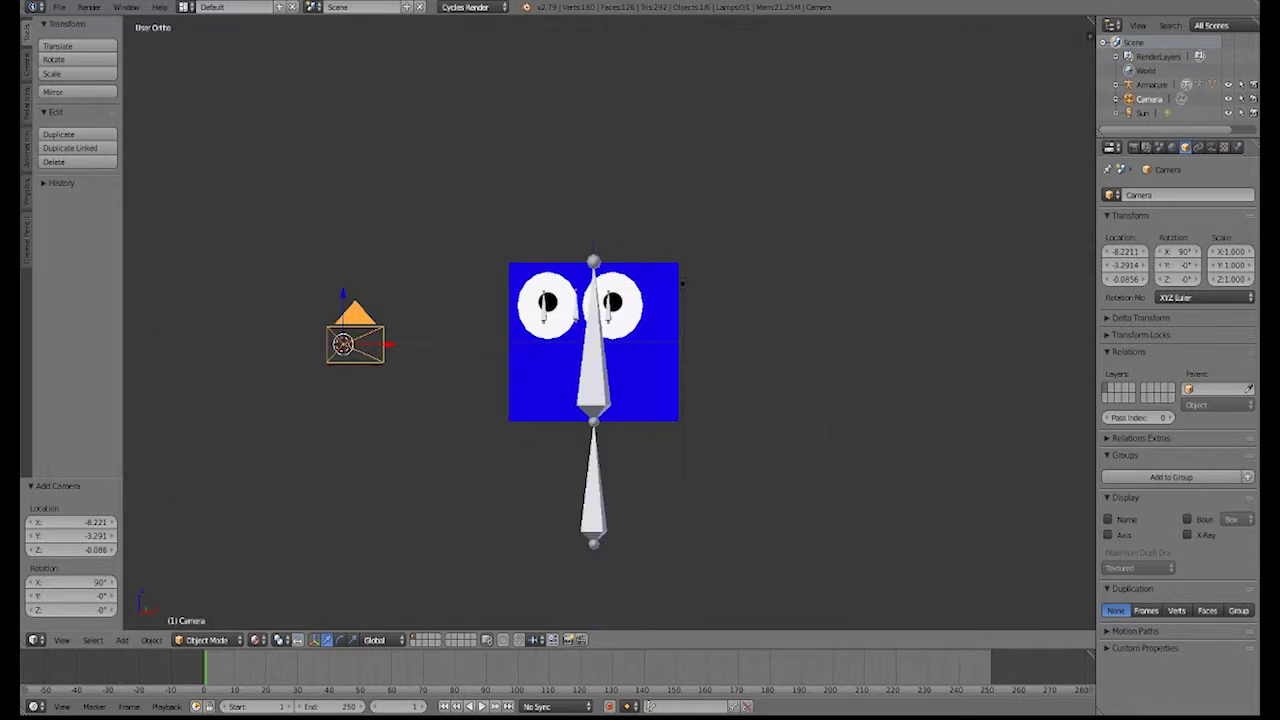
key(KP_4)
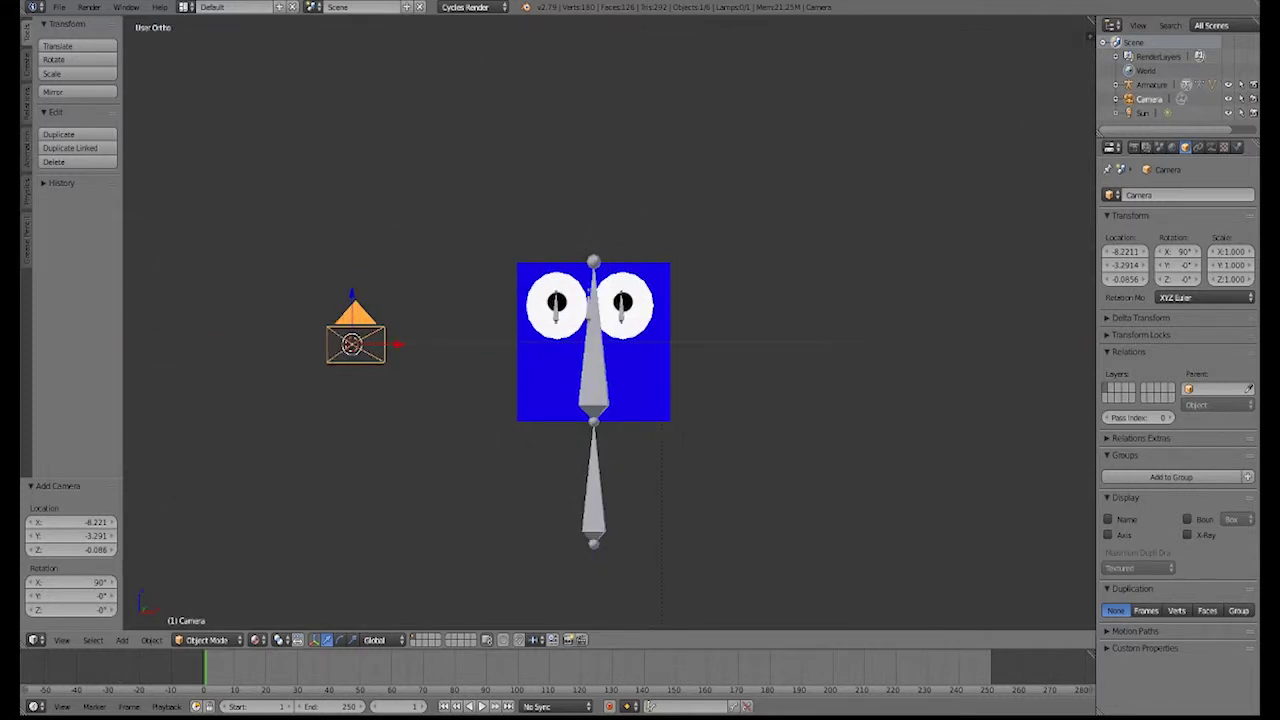
key(KP_6)
key(KP_6)
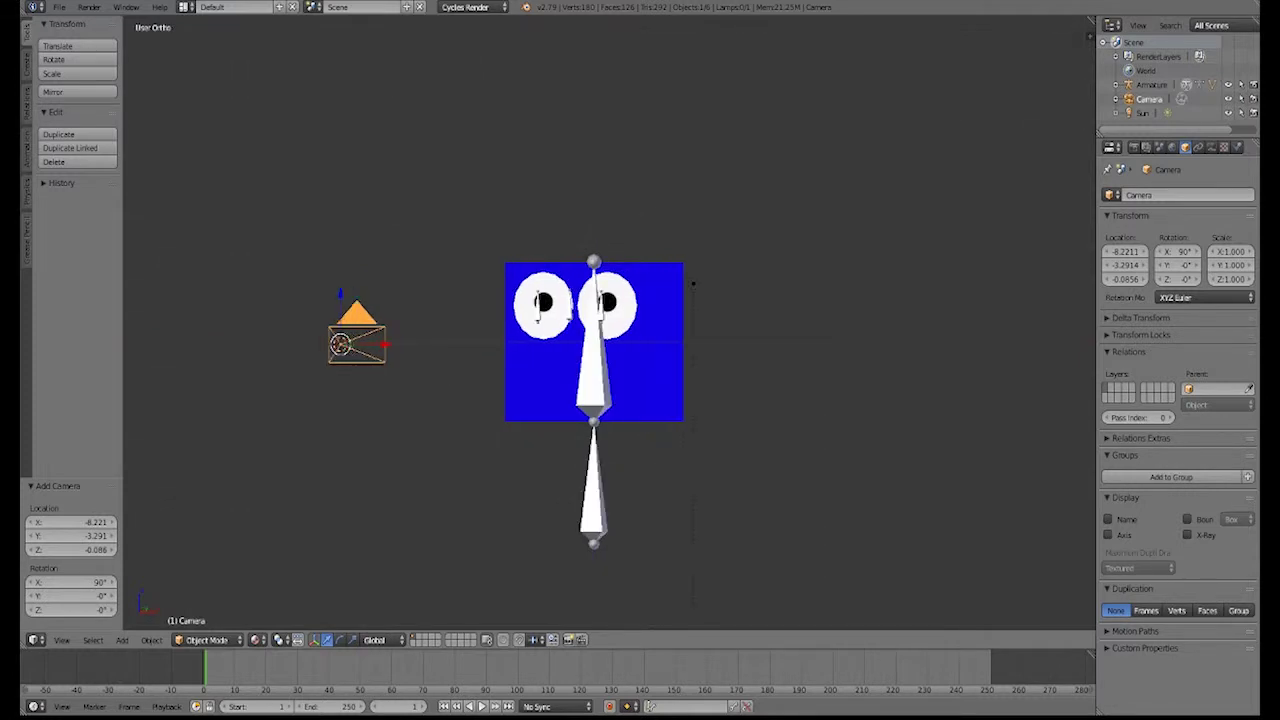
middle_drag(609, 340, 611, 412)
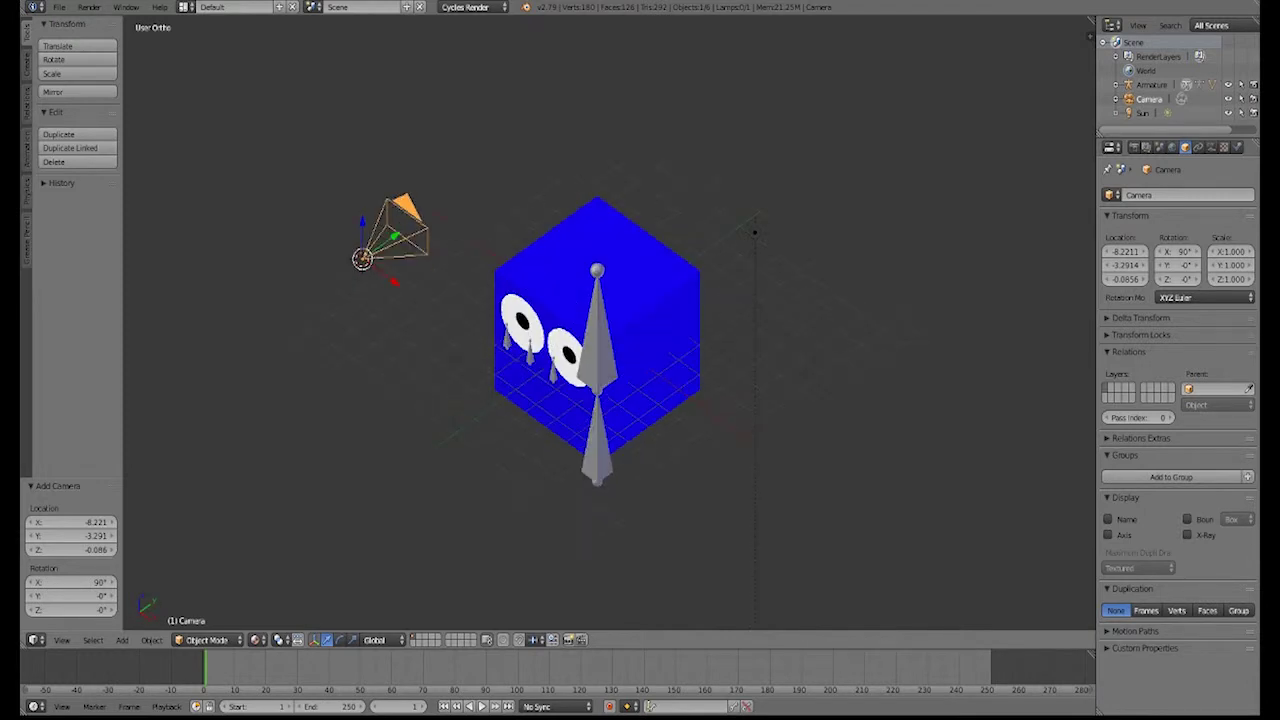
key(KP_1)
key(KP_6)
key(KP_6)
key(KP_6)
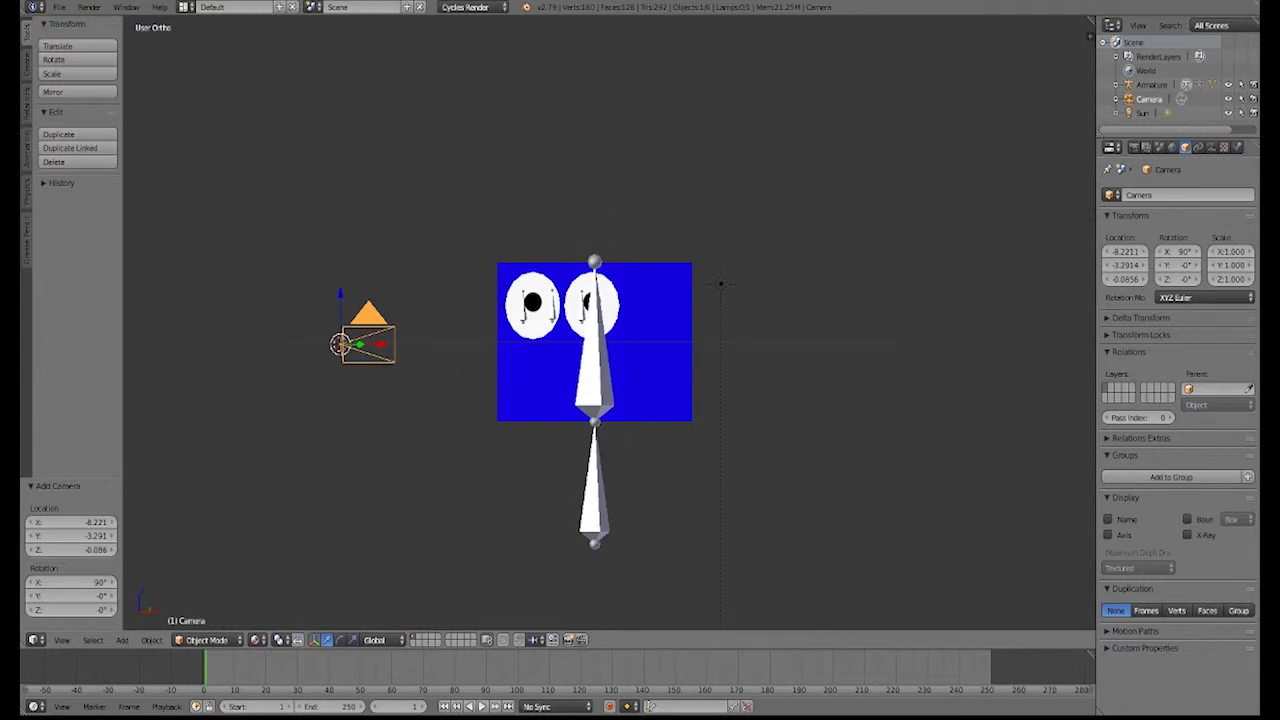
key(KP_2)
key(KP_2)
key(KP_2)
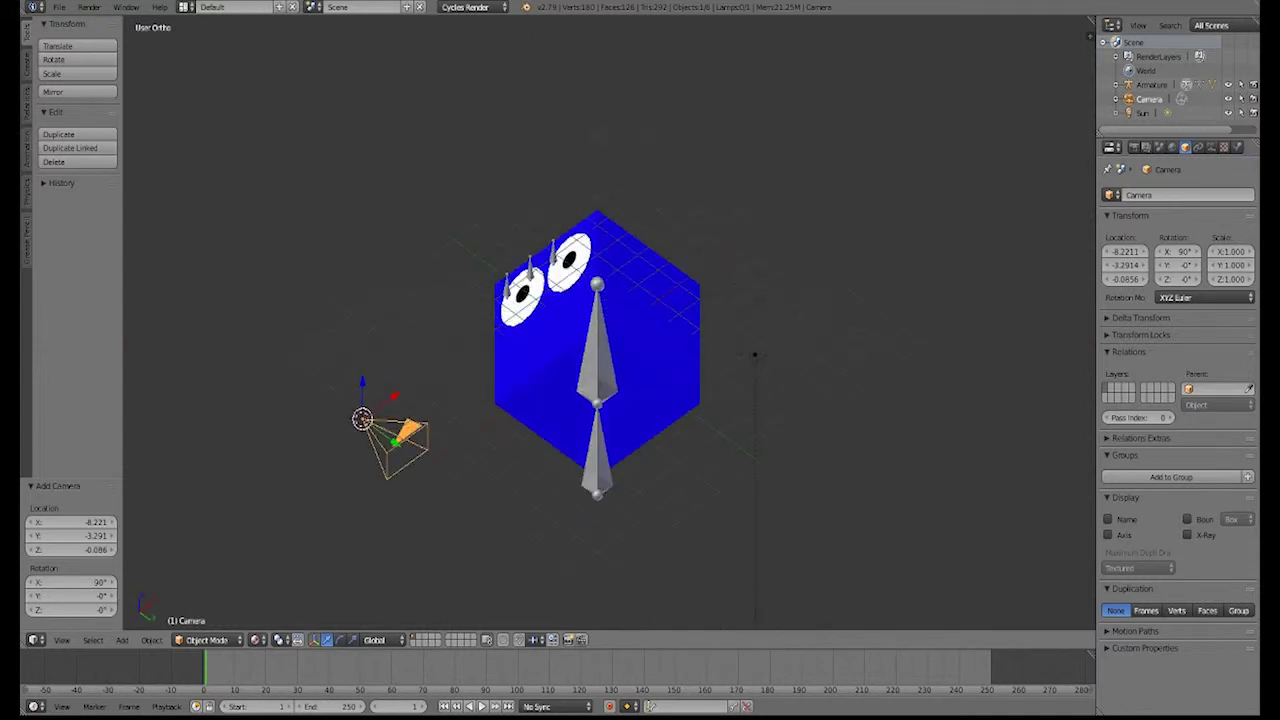
click(429, 334)
key(shift+a)
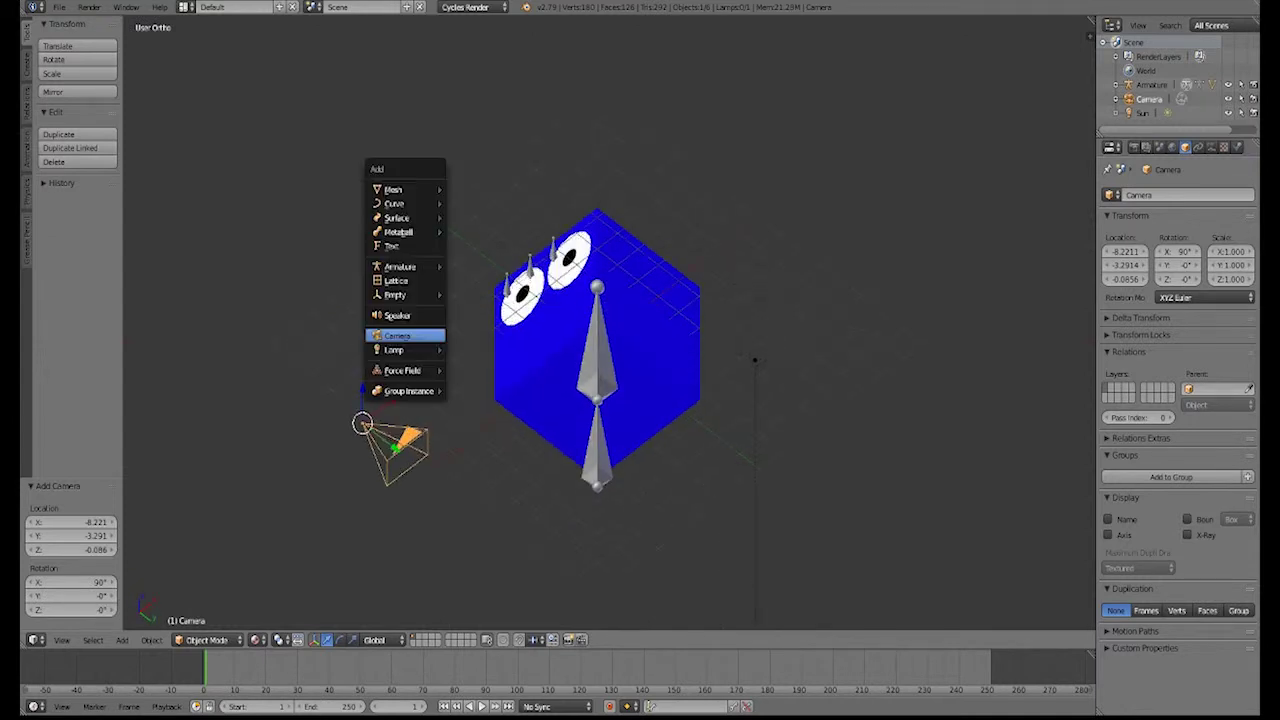
click(400, 335)
scroll(600, 335, down, 2)
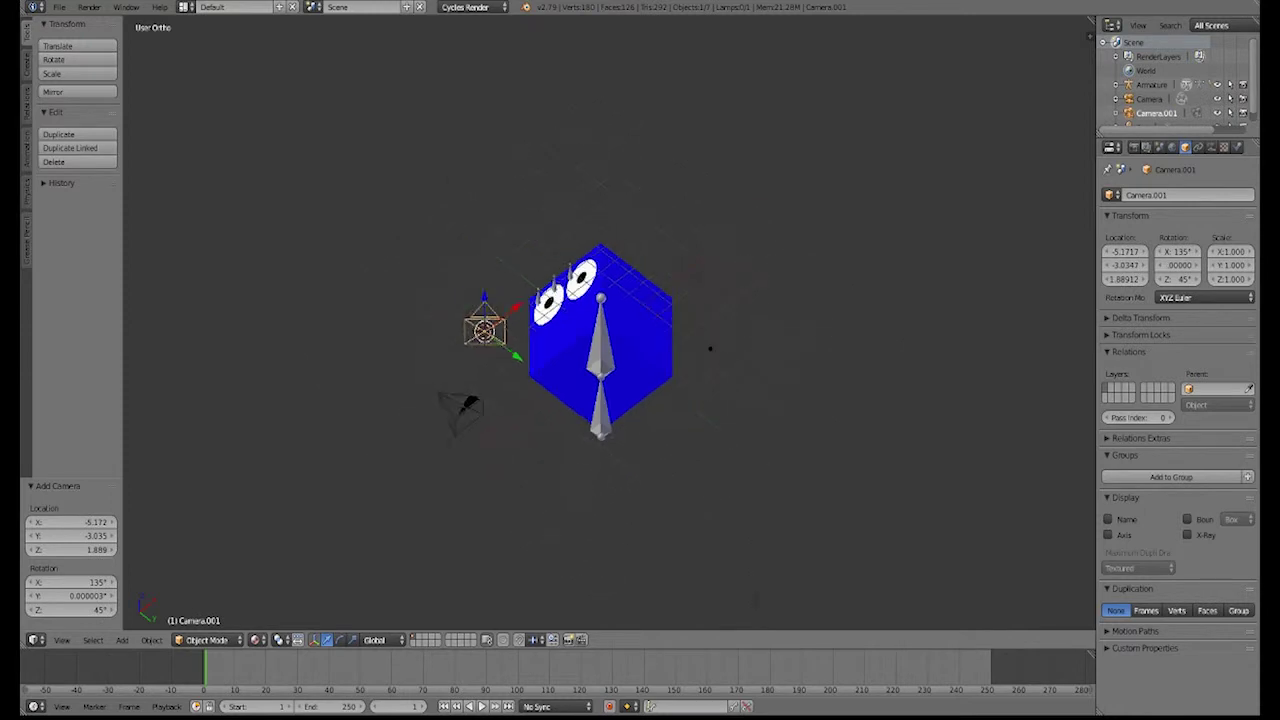
scroll(600, 335, up, 3)
middle_drag(600, 335, 720, 330)
middle_drag(500, 430, 375, 426)
key(g)
key(x)
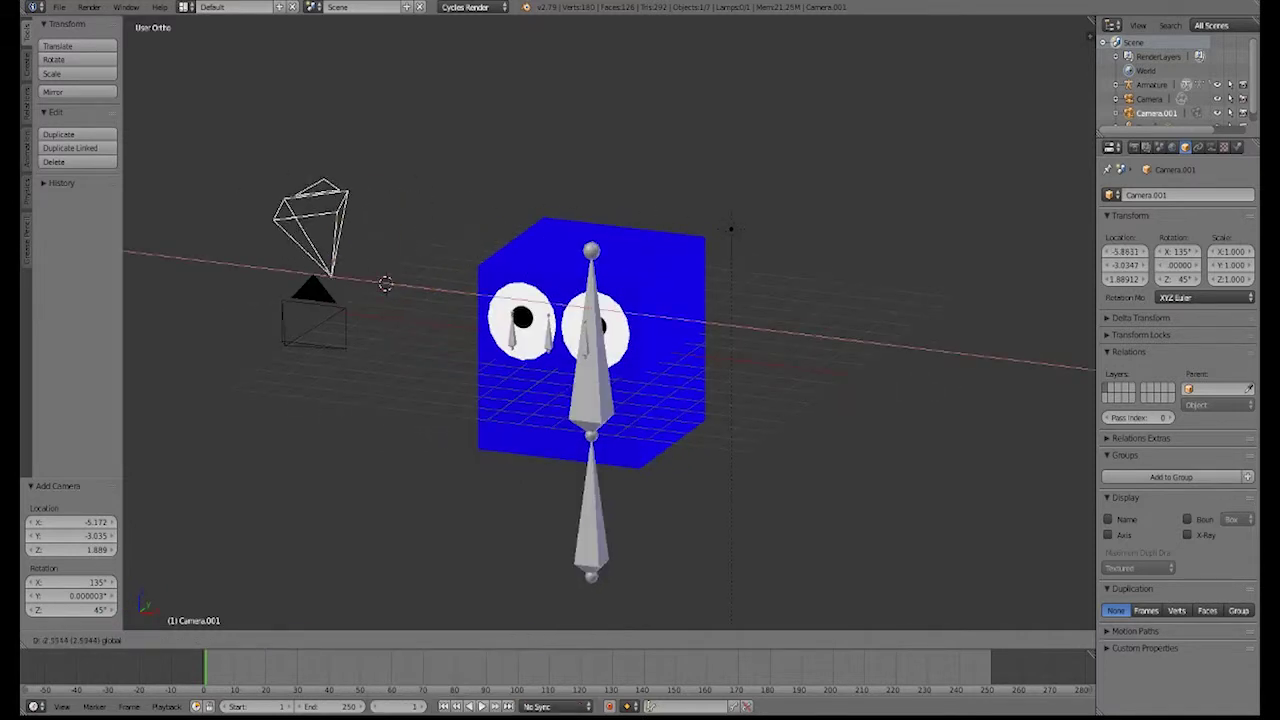
key(Escape)
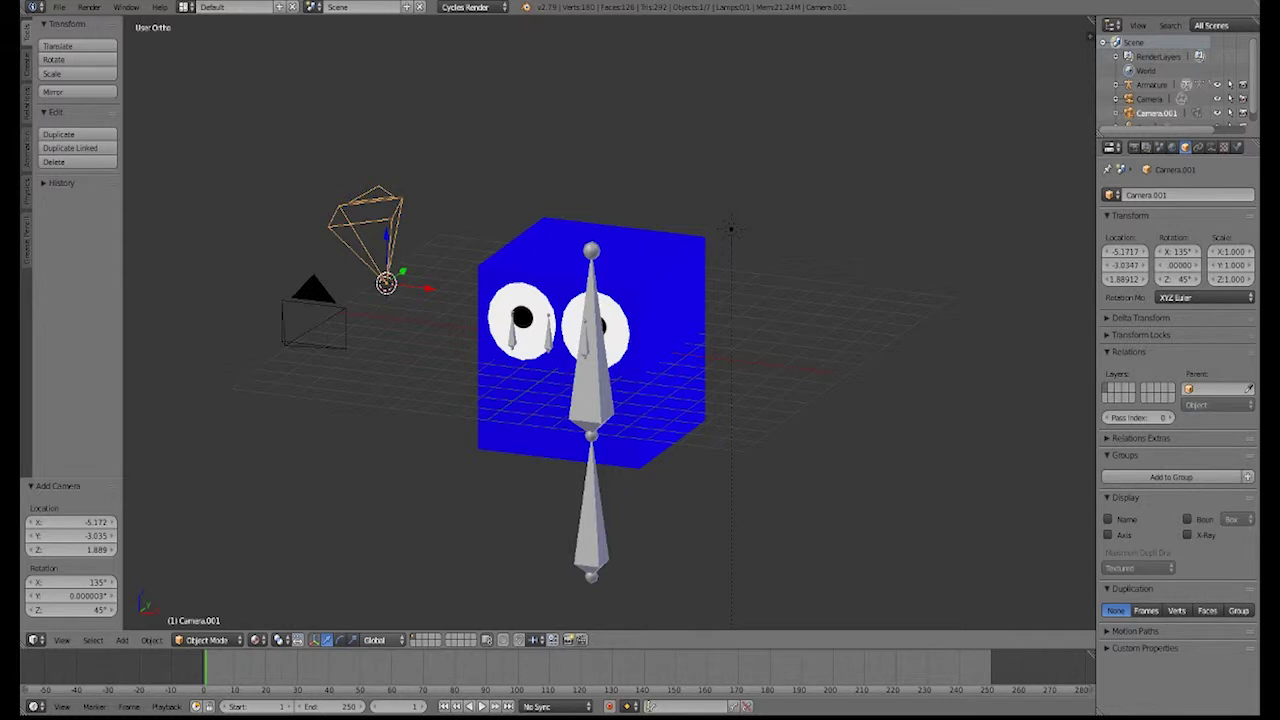
- Set the transform orientation to Local and move the second camera about 9.8 units along its local Z axis
click(375, 640)
click(372, 608)
middle_drag(731, 228, 620, 211)
key(g)
key(z)
key(z)
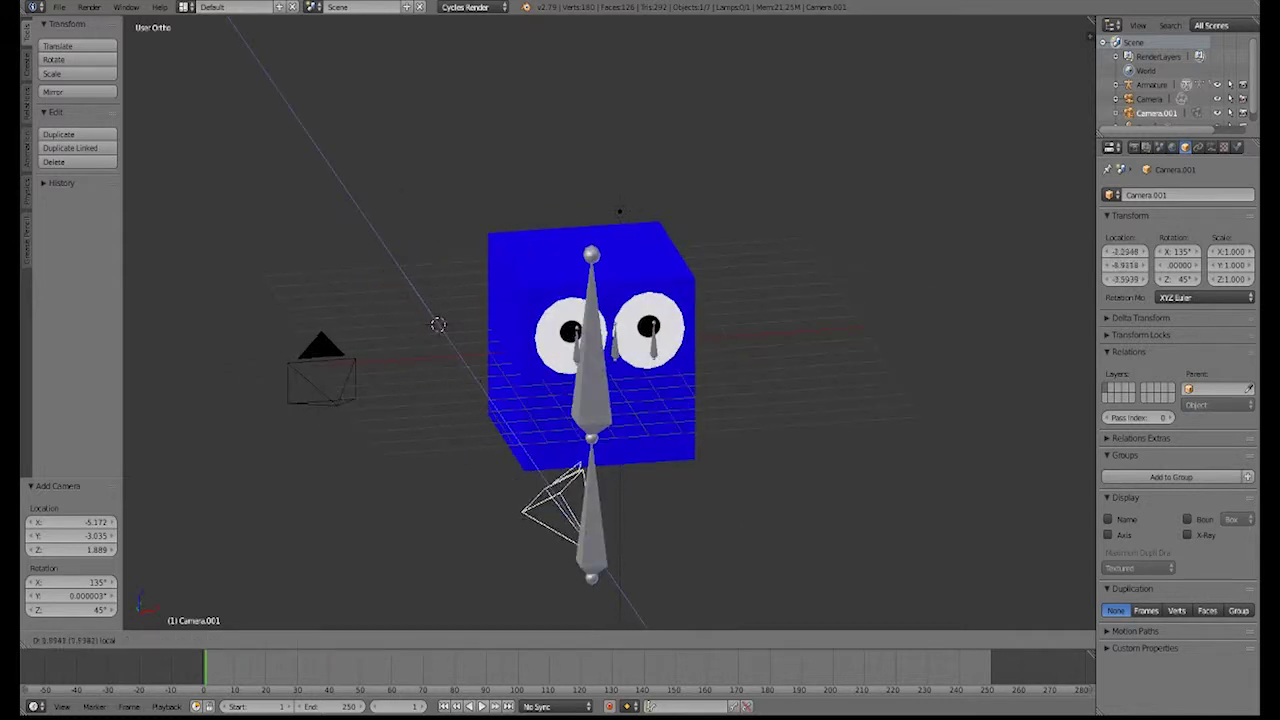
key(Return)
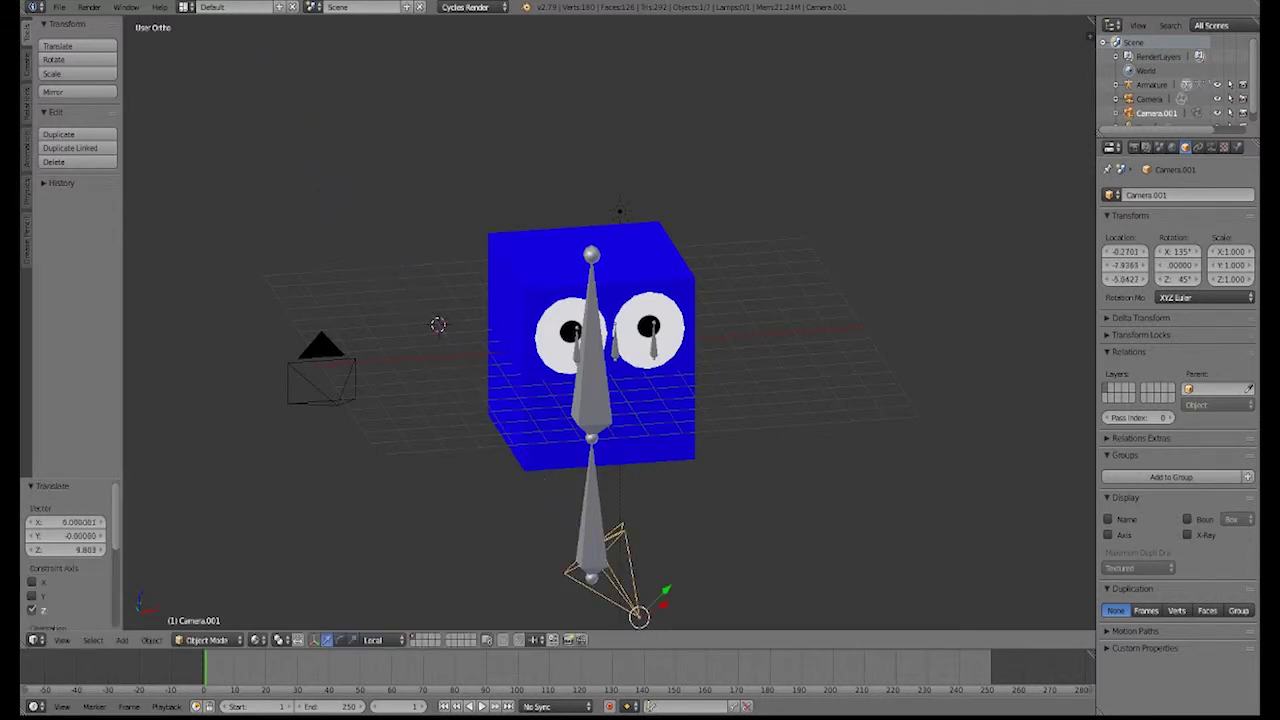
- Delete the second camera
middle_drag(600, 350, 545, 320)
key(x)
key(Return)
- Select the remaining camera and move it about 15.7 units along its local Z axis, away from the cube's face
scroll(600, 400, down, 2)
middle_drag(540, 330, 710, 380)
scroll(608, 350, up, 3)
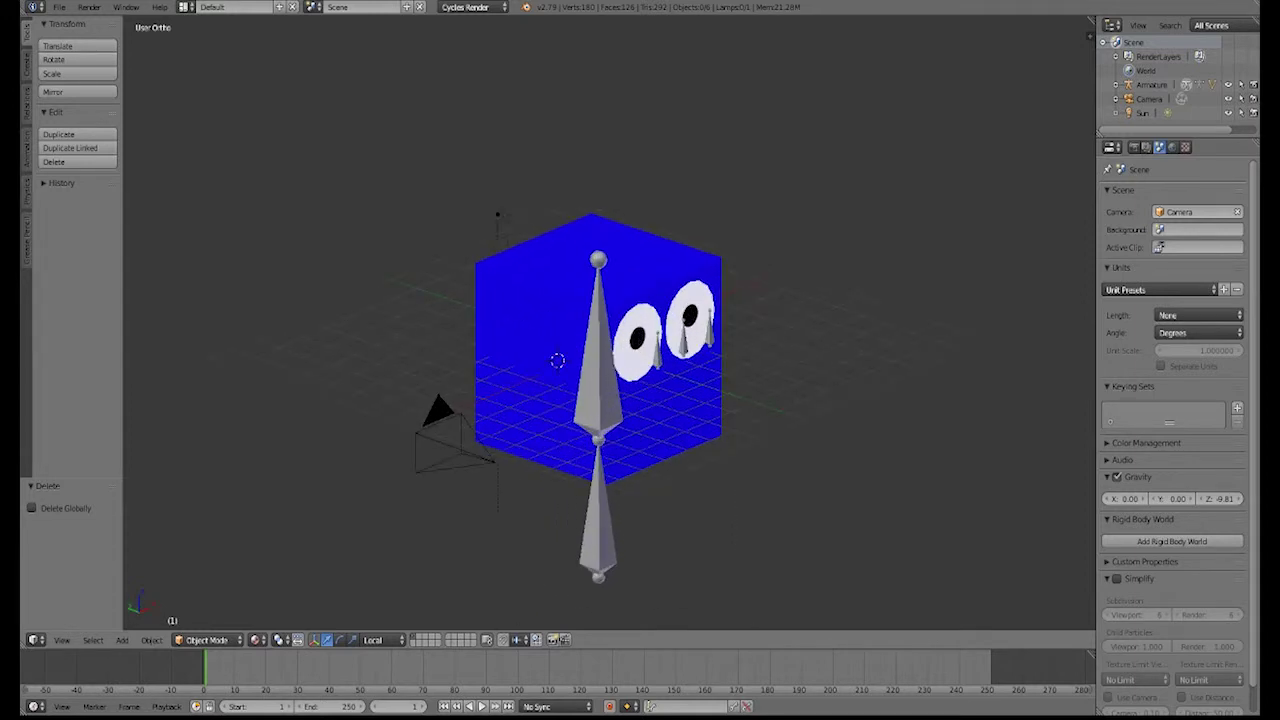
right_click(440, 430)
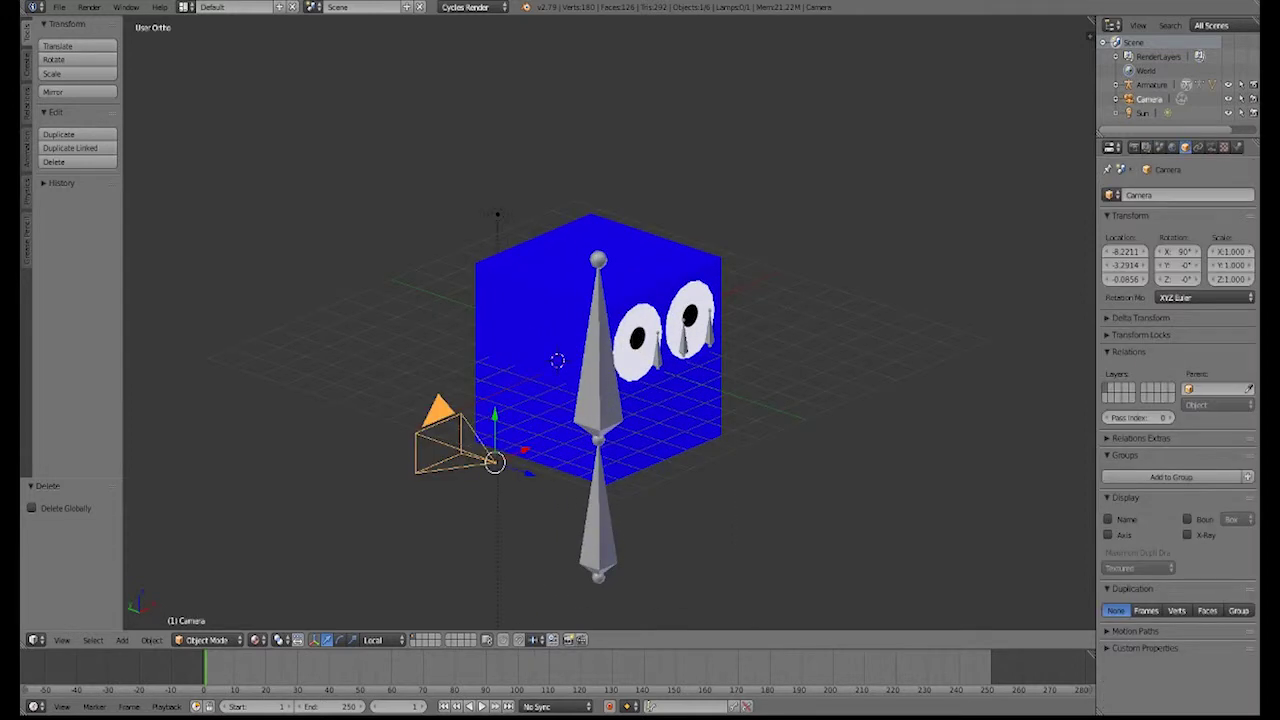
key(g)
key(z)
key(z)
click(850, 545)
- Move the camera along its local X axis, about 8 units plus a small correction, to centre it on the cube's face
scroll(843, 512, down, 2)
click(843, 512)
key(g)
key(x)
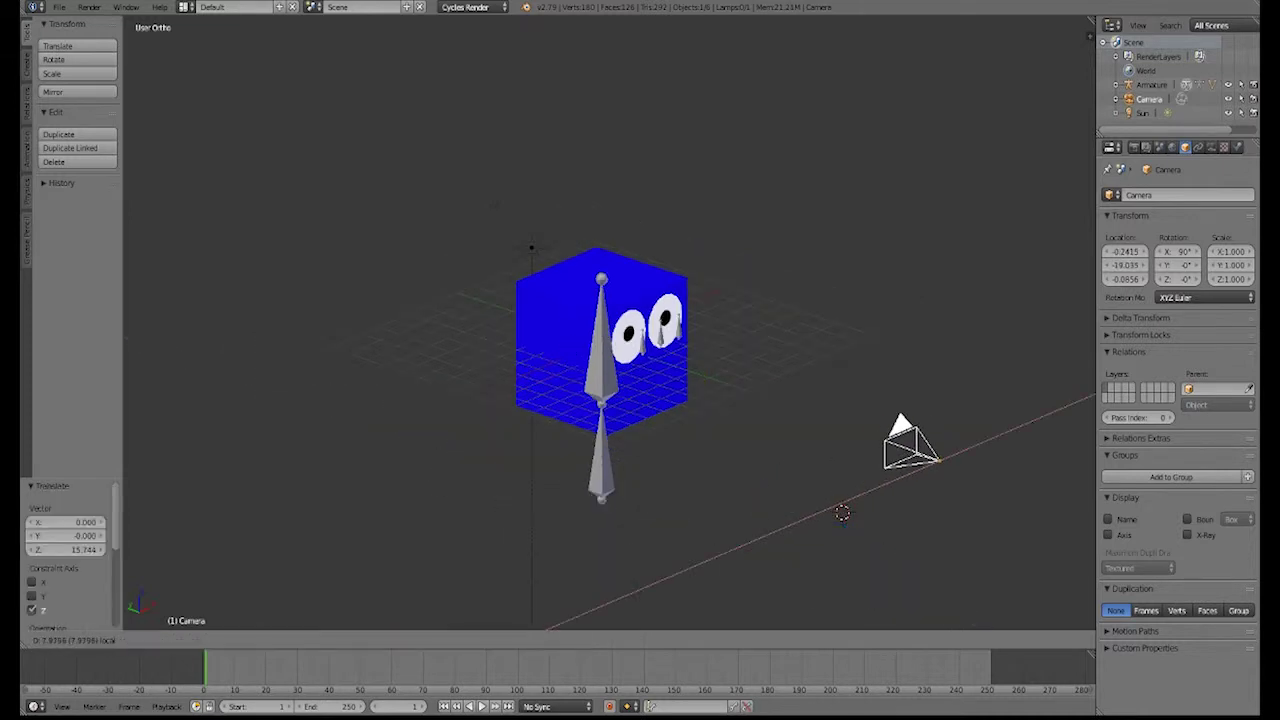
key(Return)
key(KP_1)
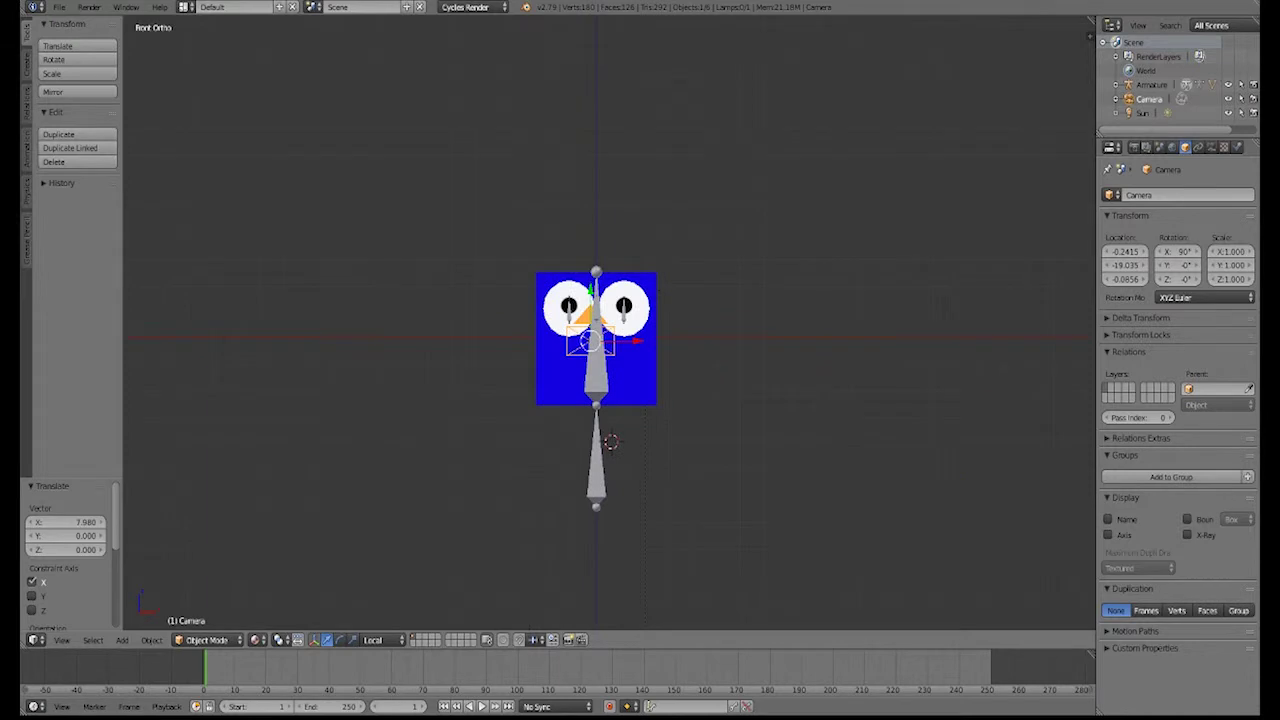
key(g)
key(x)
key(Return)
- Rotate the camera about 25.9° around the global Z axis
key(r)
key(z)
key(Return)
middle_drag(834, 432, 640, 460)
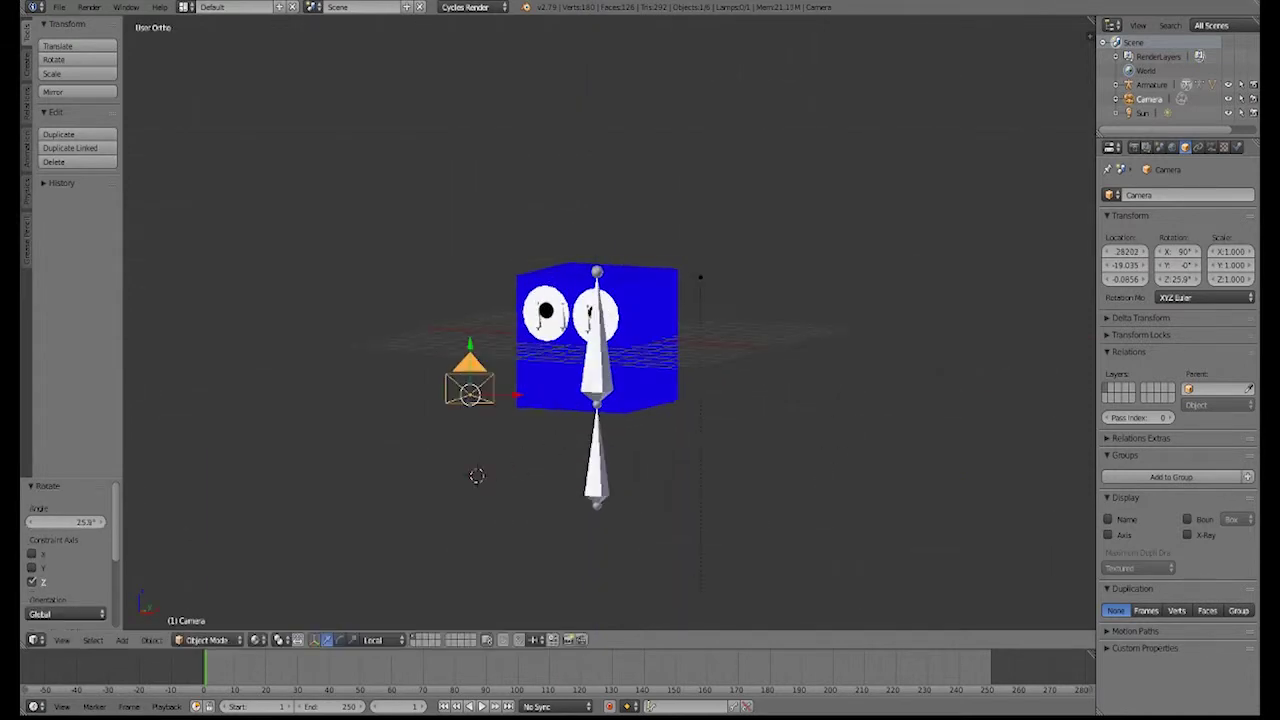
- Move the camera about 5.06 units along its local X axis, plus about 0.8 more while looking through it, to centre the cube in frame
key(ctrl+z)
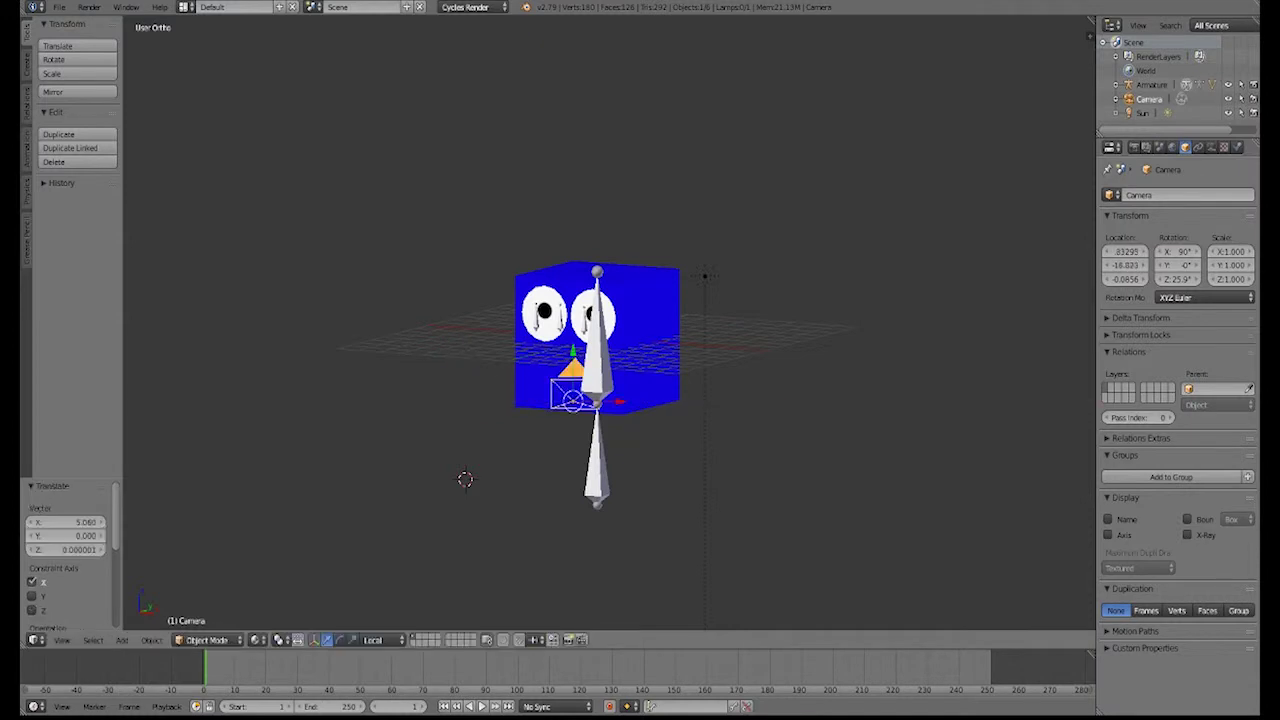
key(KP_0)
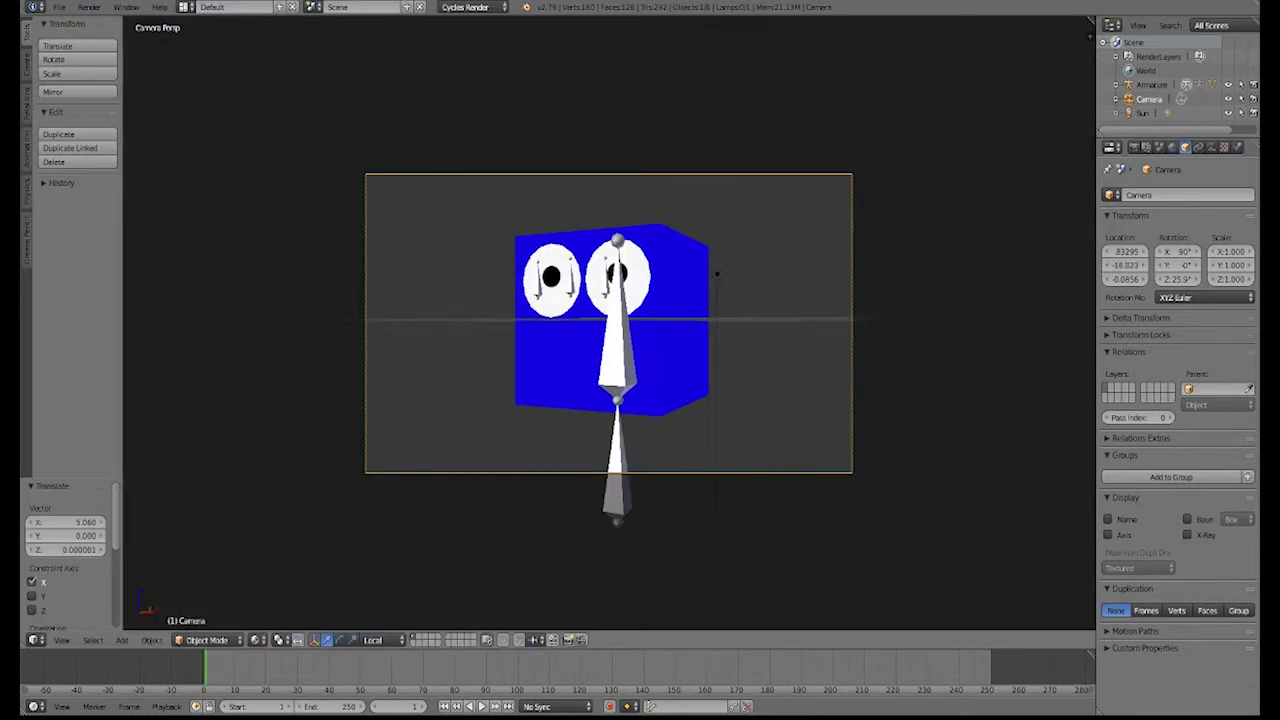
key(g)
key(x)
key(Return)
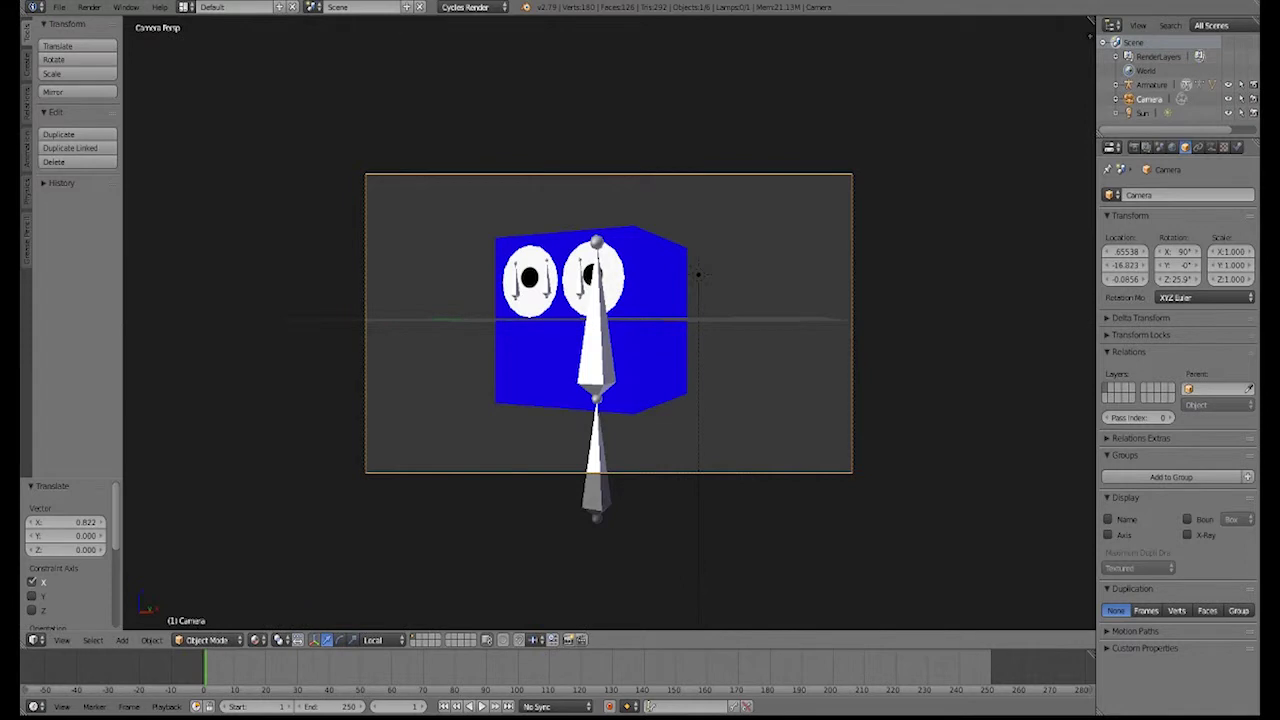
- Raise the camera about 1.4 units along the global Z axis
key(g)
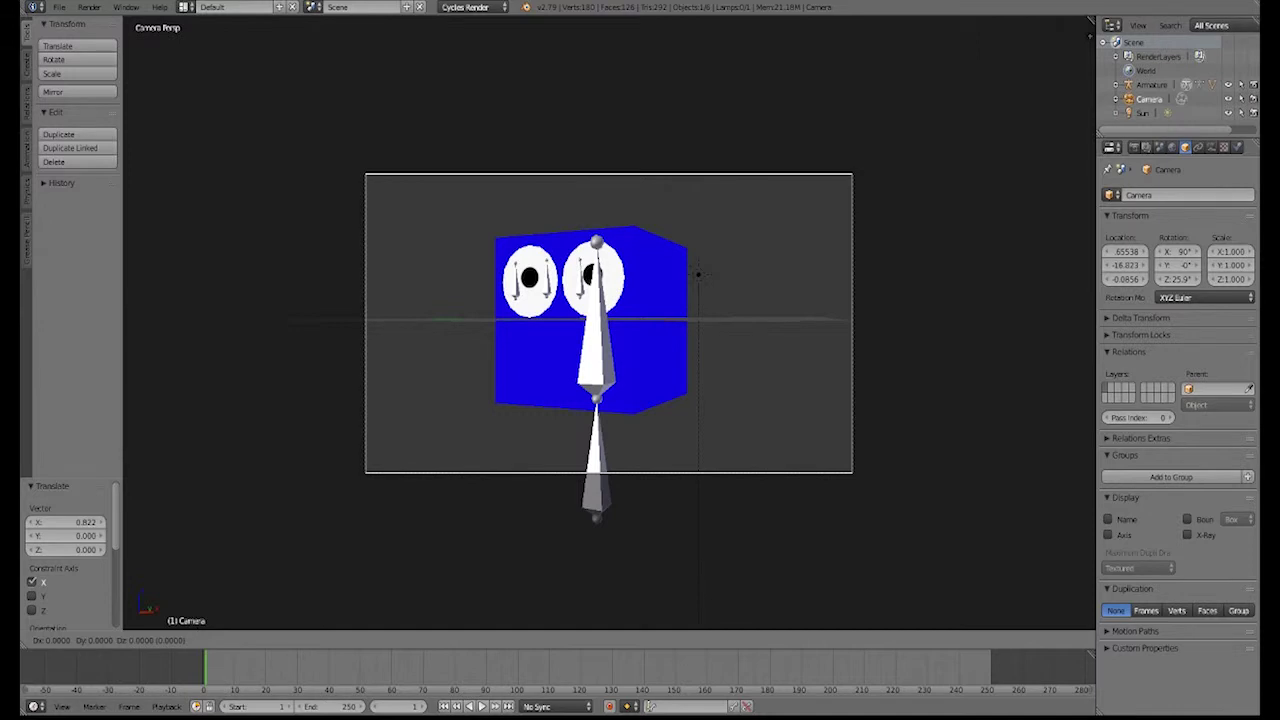
key(z)
key(Return)
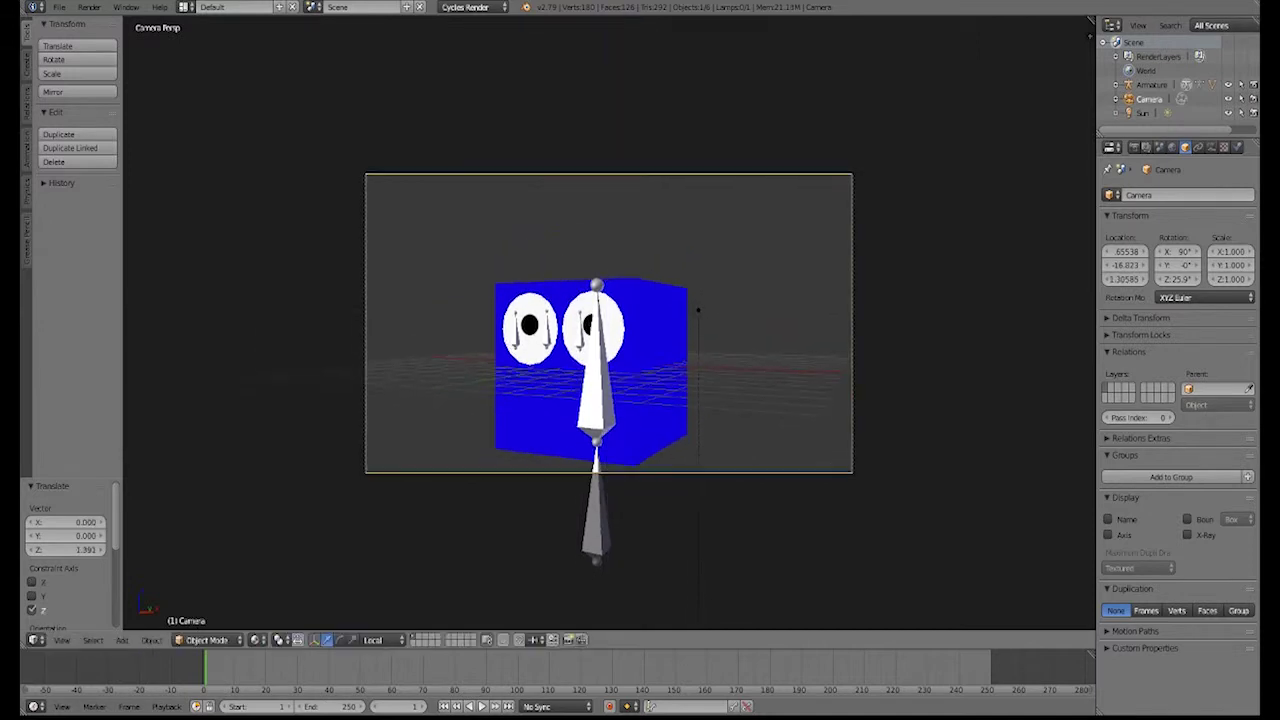
- Look through the camera and set the viewport shading to Rendered to preview the cube
scroll(609, 323, down, 2)
middle_drag(609, 323, 710, 350)
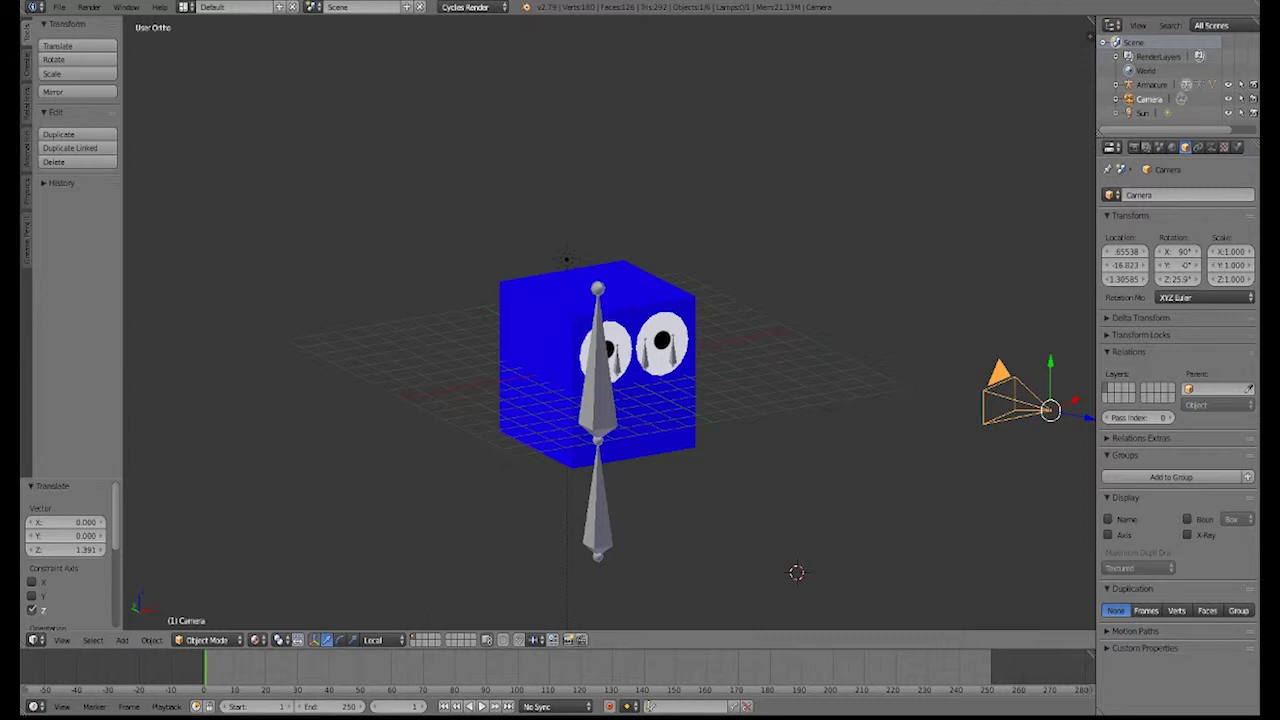
middle_drag(567, 258, 640, 265)
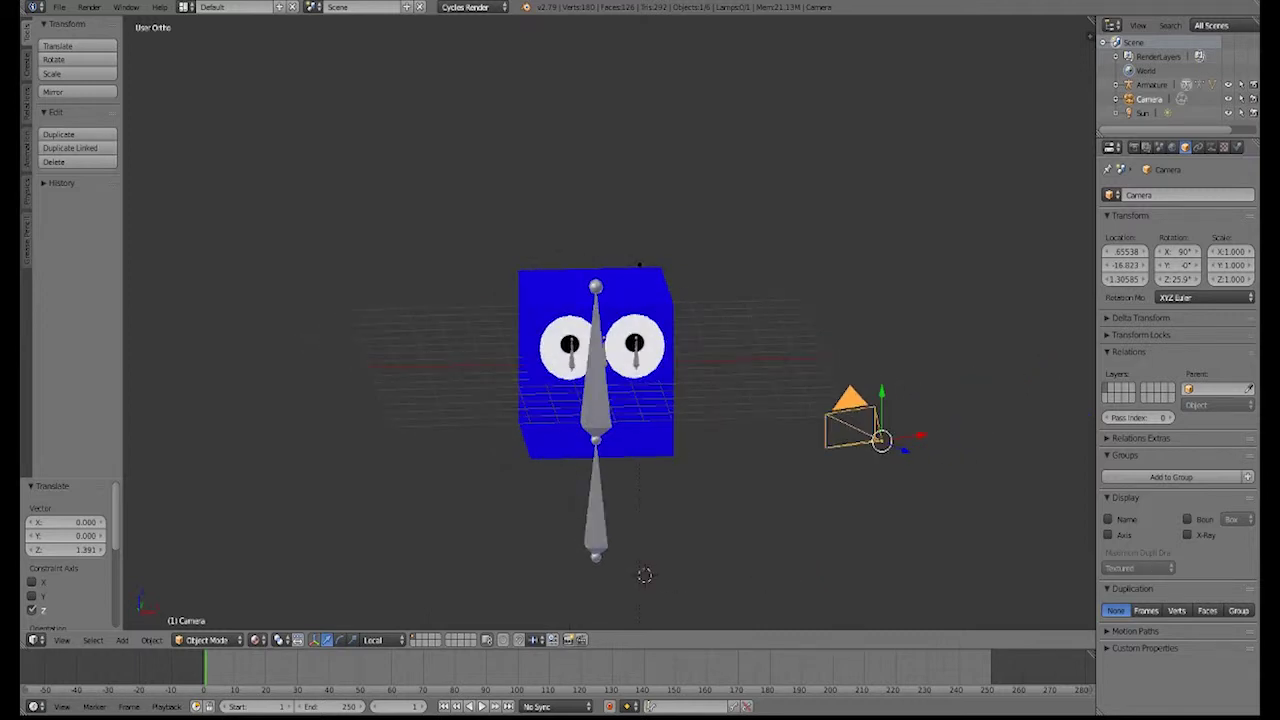
key(KP_0)
click(257, 640)
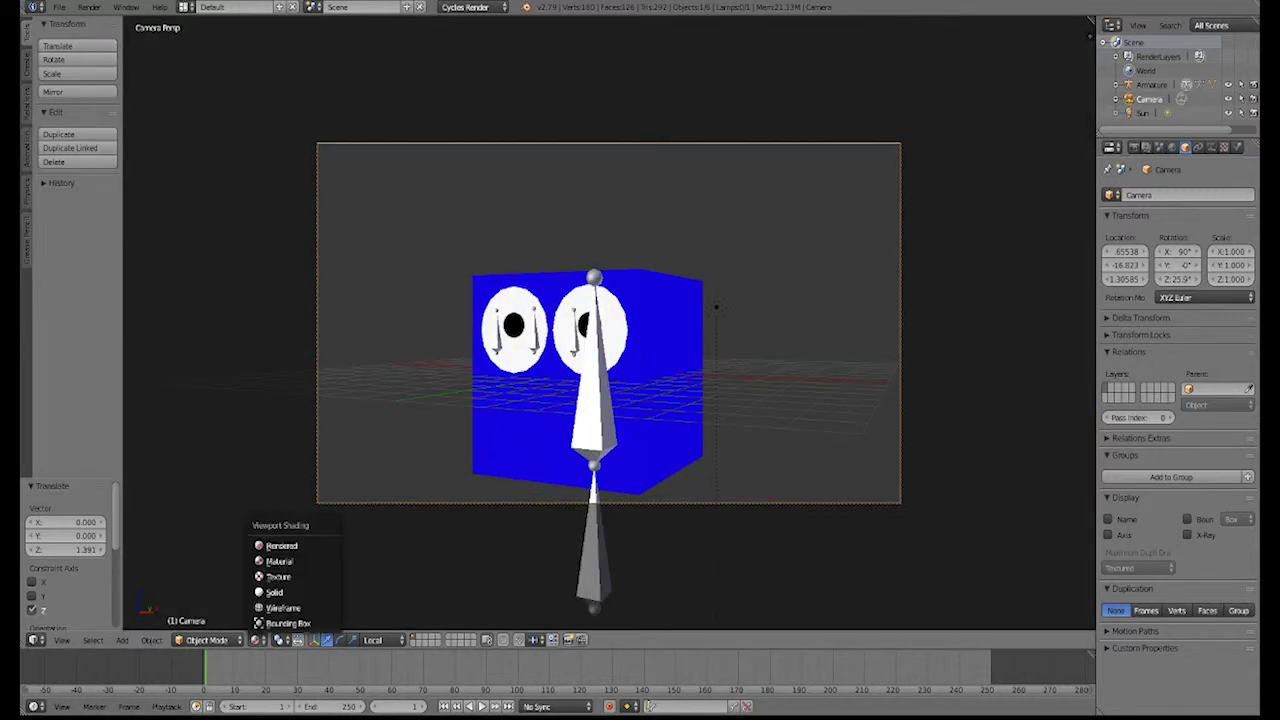
click(280, 545)
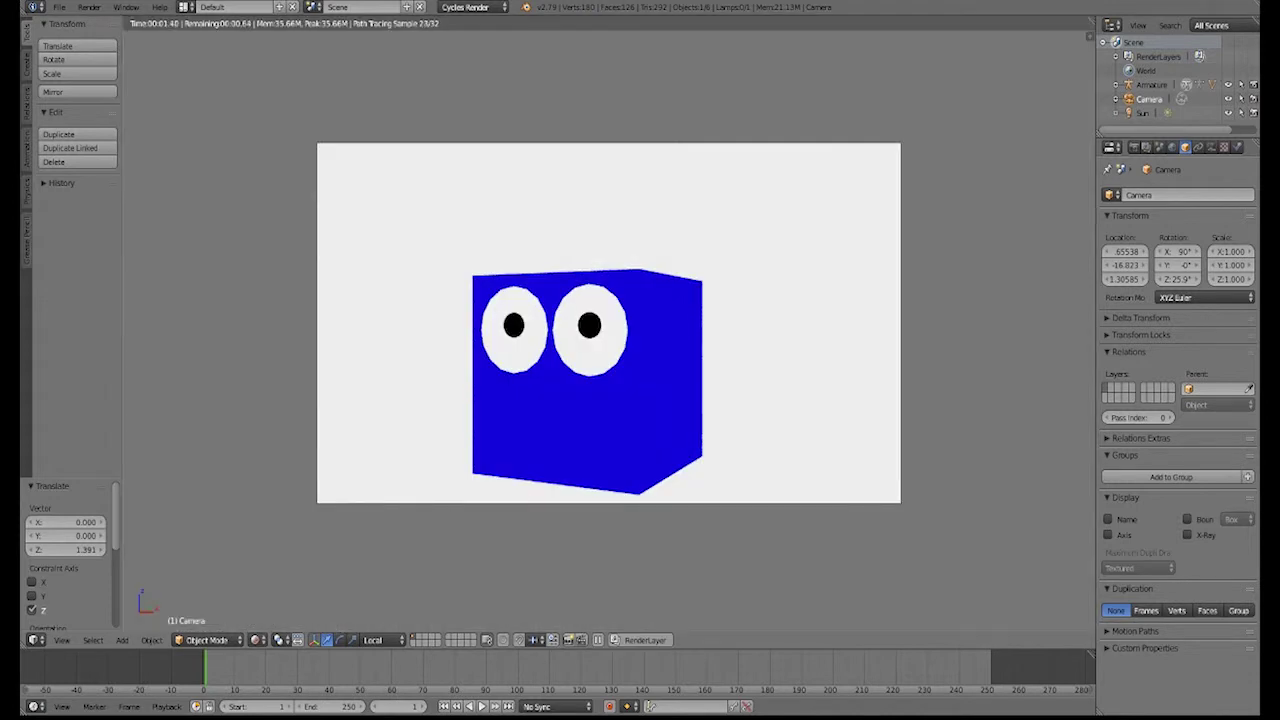
- Change the viewport shading to Material
click(257, 640)
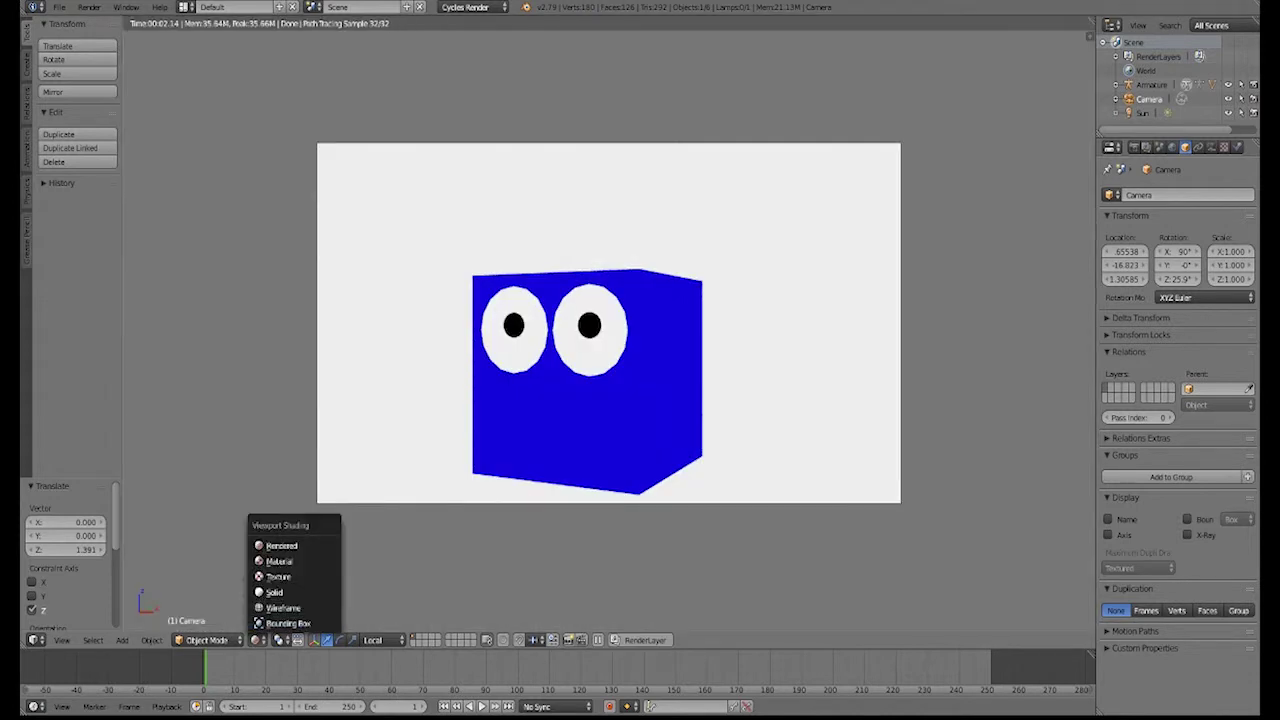
click(278, 561)
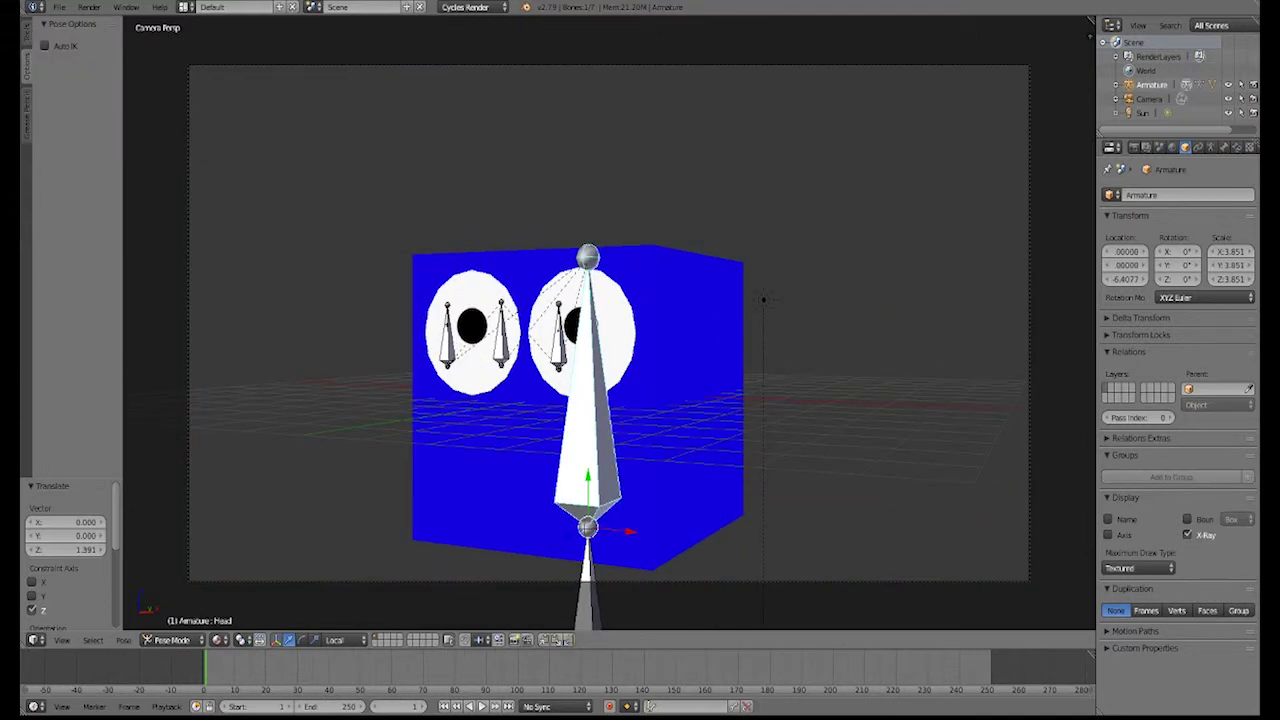
- Insert a LocRotScale keyframe for the Head bone at frame 1 and advance the timeline to frame 94
key(i)
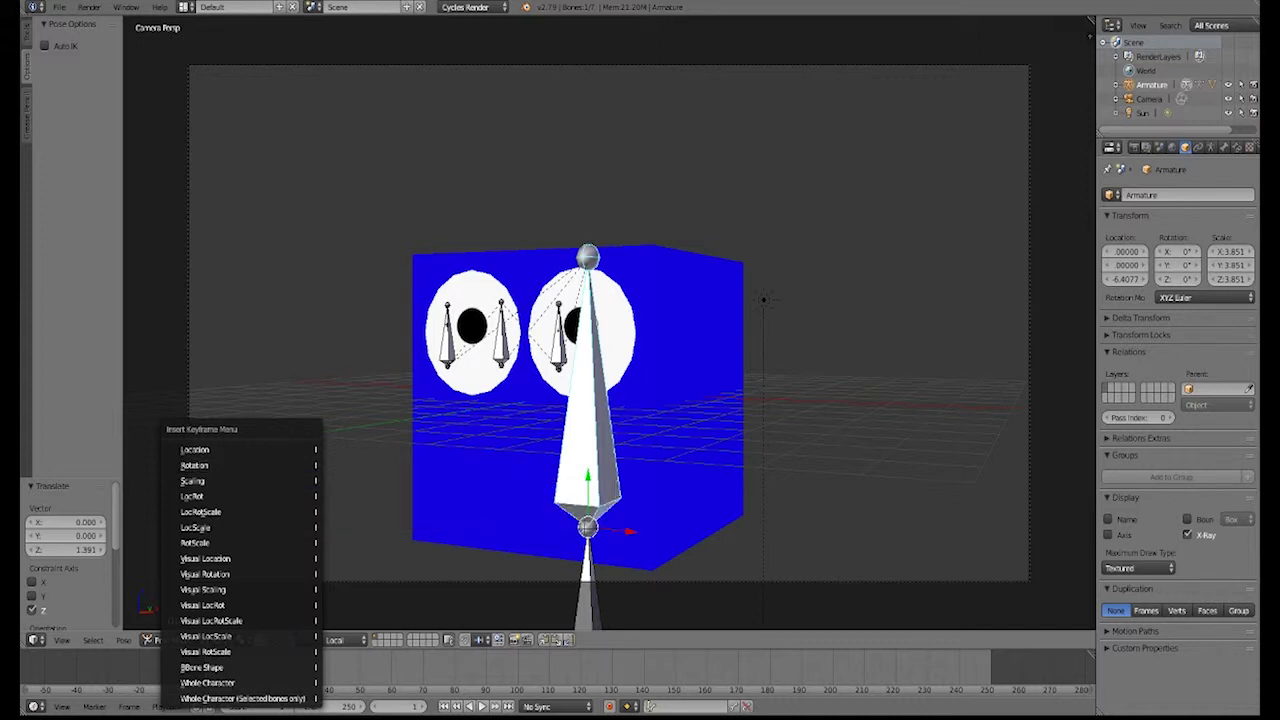
click(201, 512)
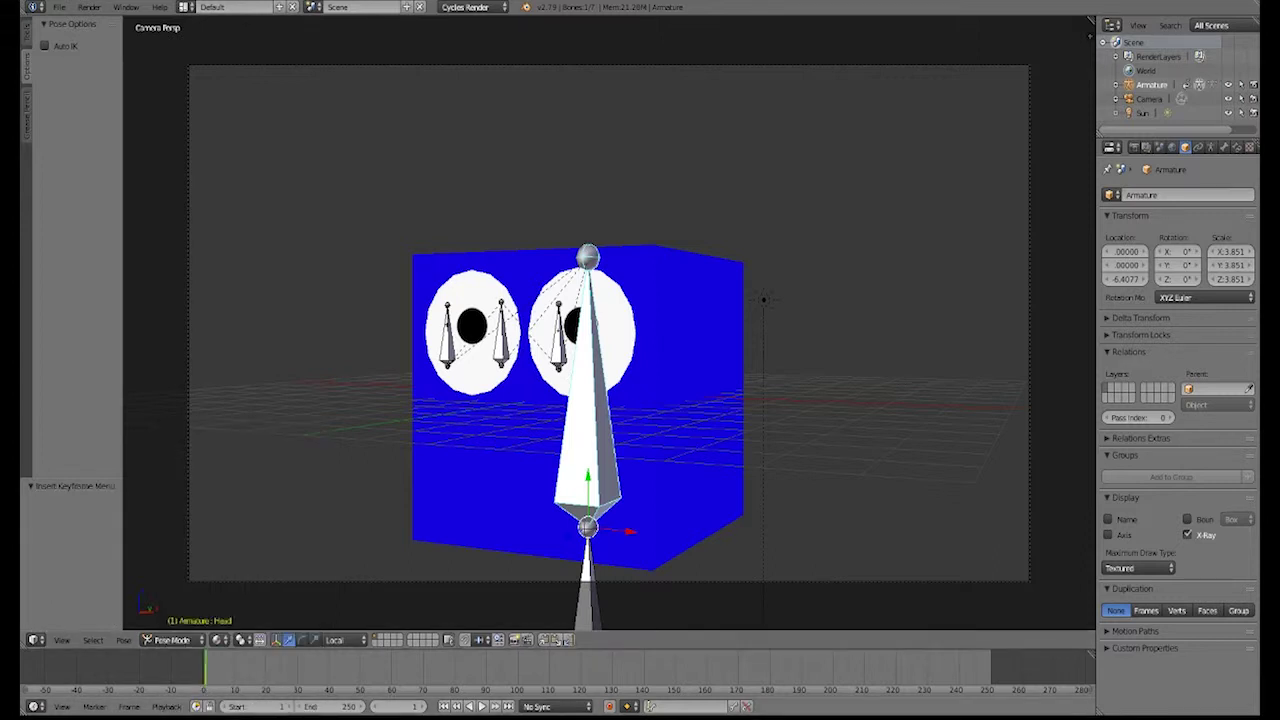
key(Right)
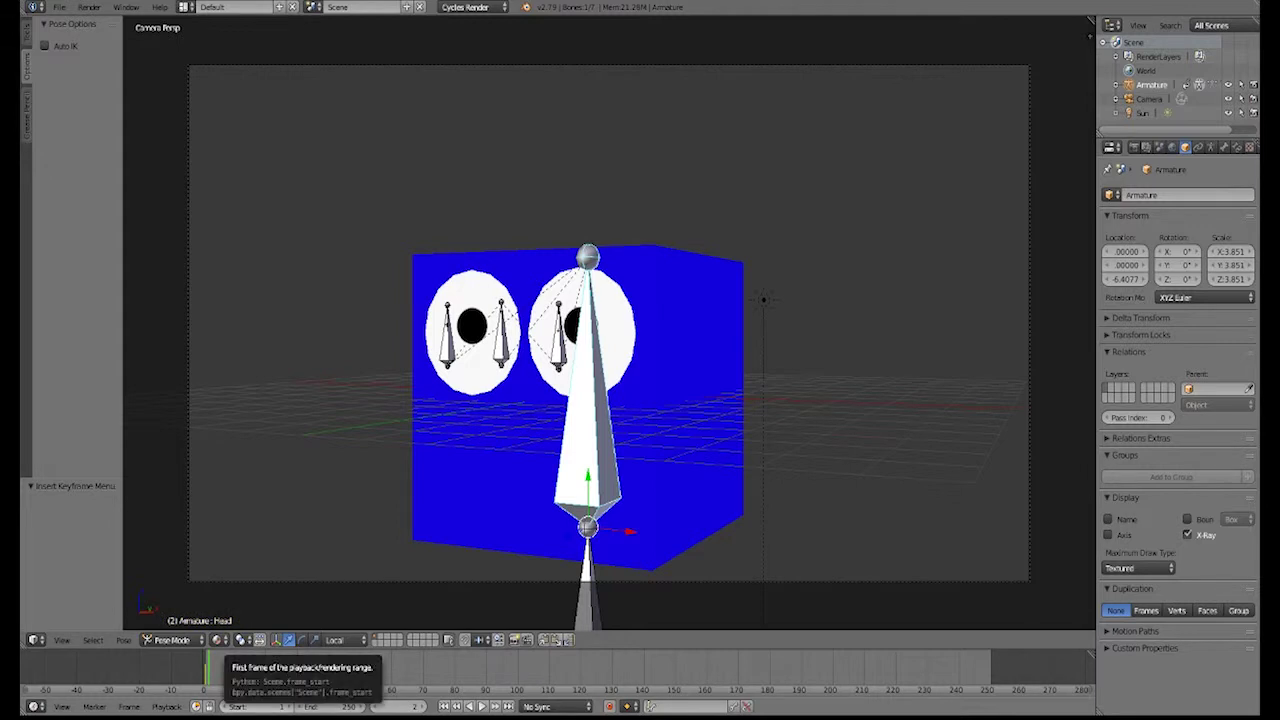
key(shift+Left)
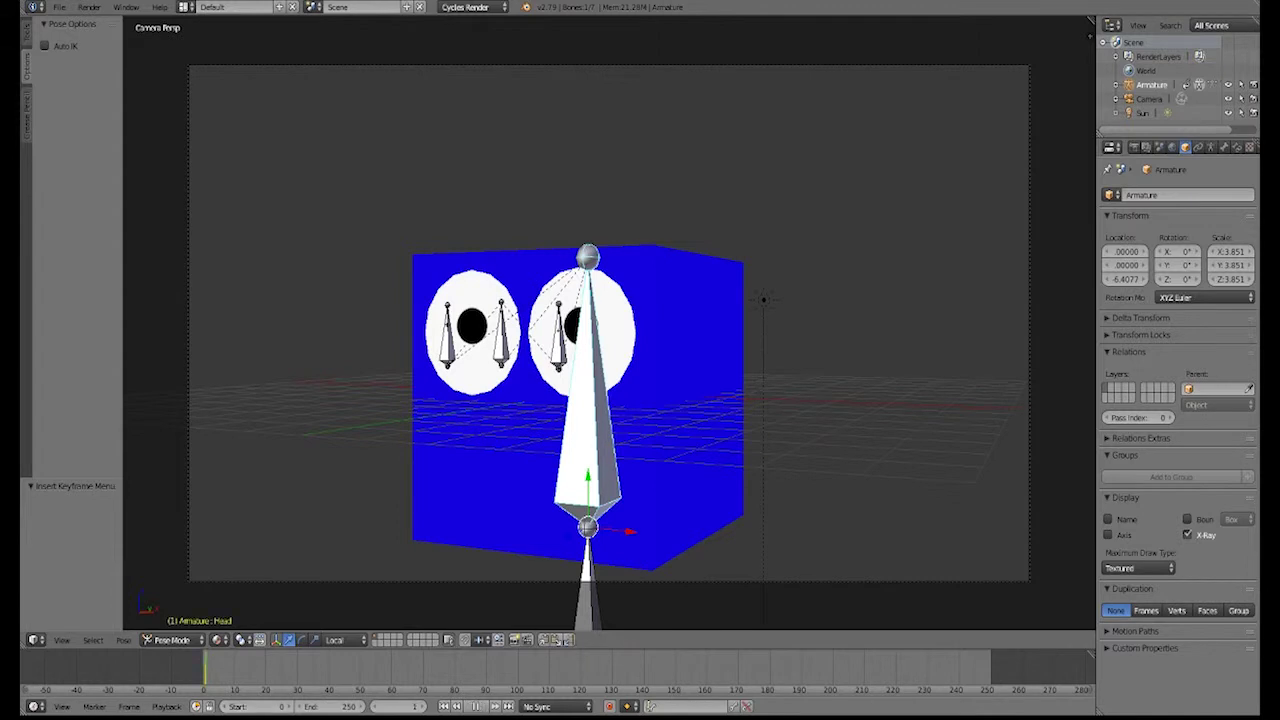
key(Right)
key(alt+a)
key(alt+a)
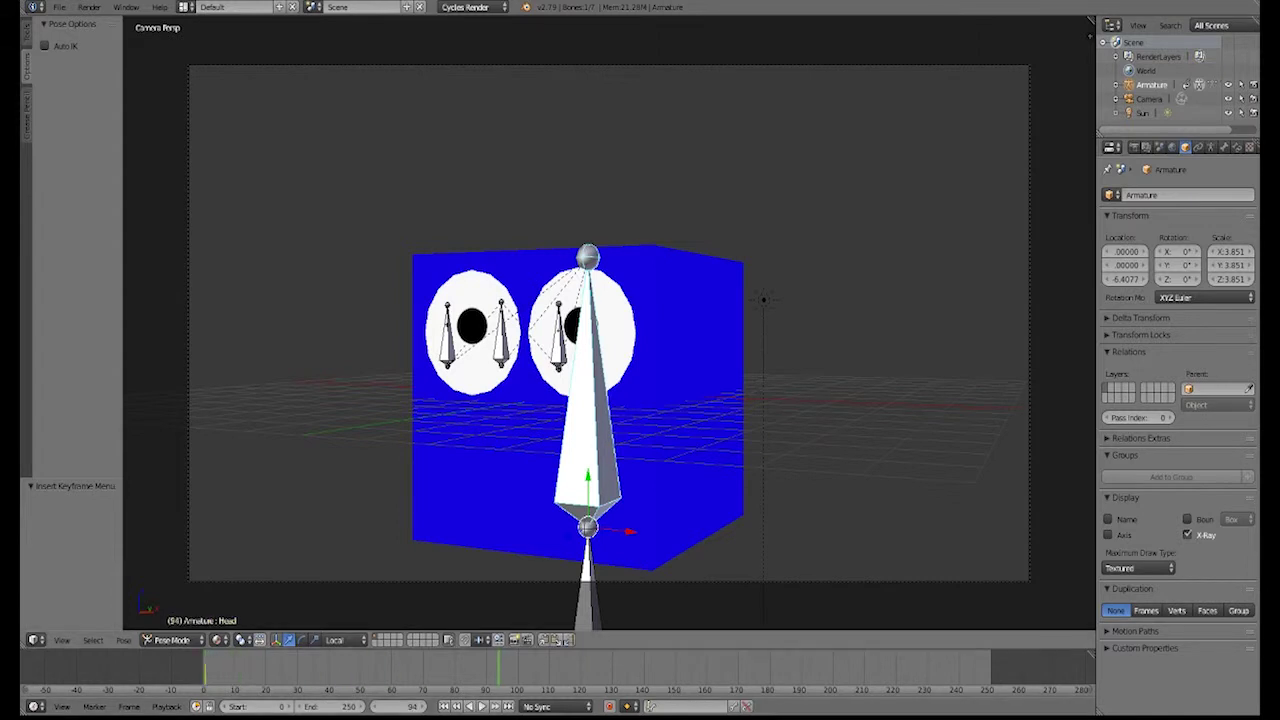
- Rotate the Head bone about -45.2° around its local Y axis and insert a Rotation keyframe at frame 94
key(r)
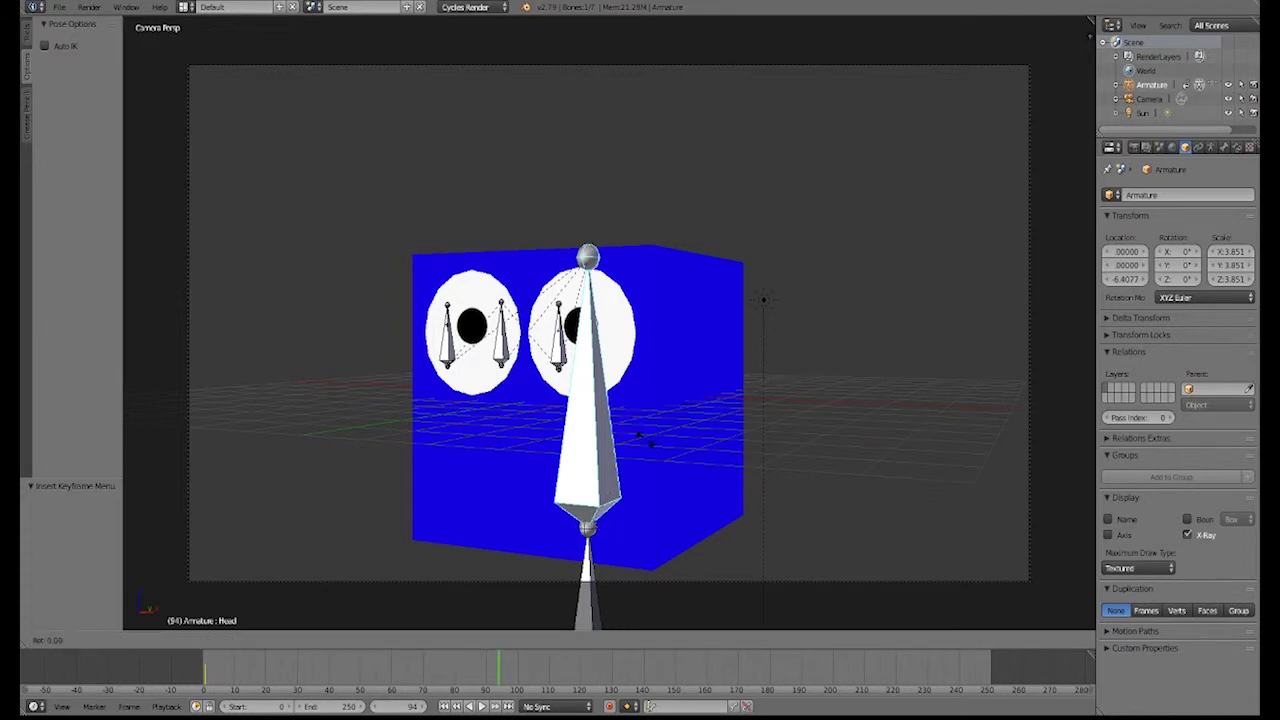
key(Escape)
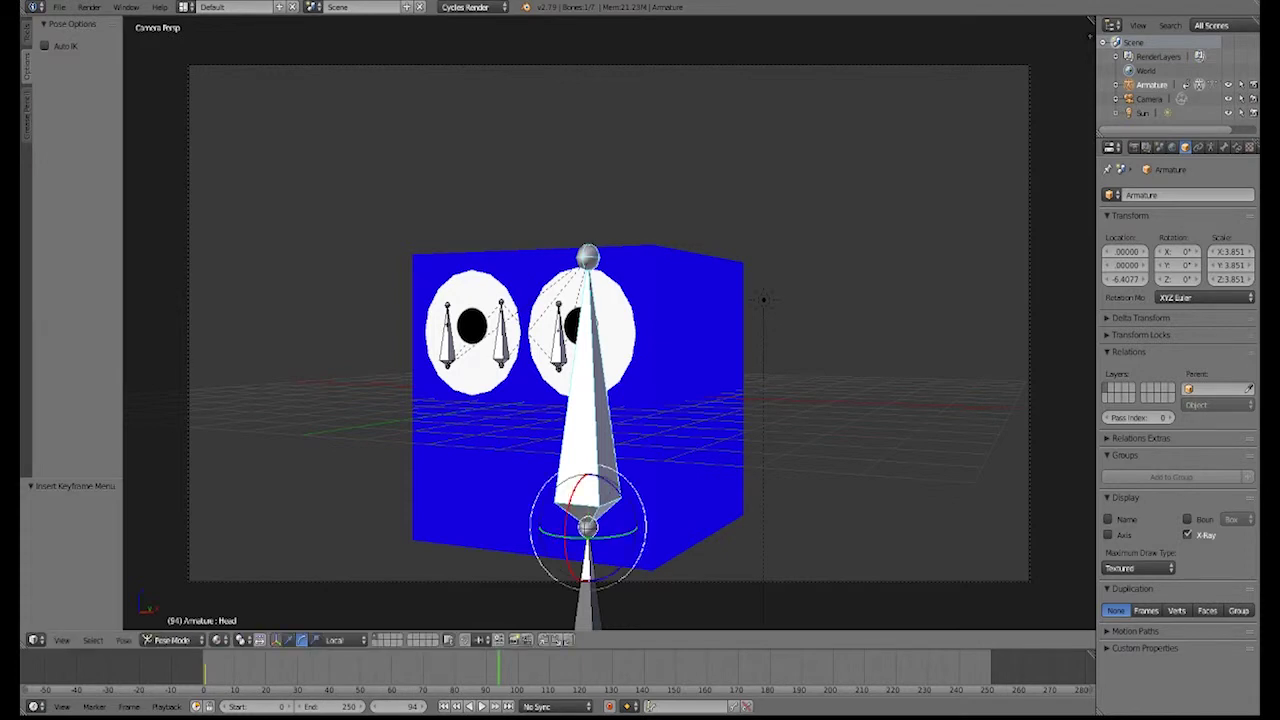
key(r)
key(y)
key(y)
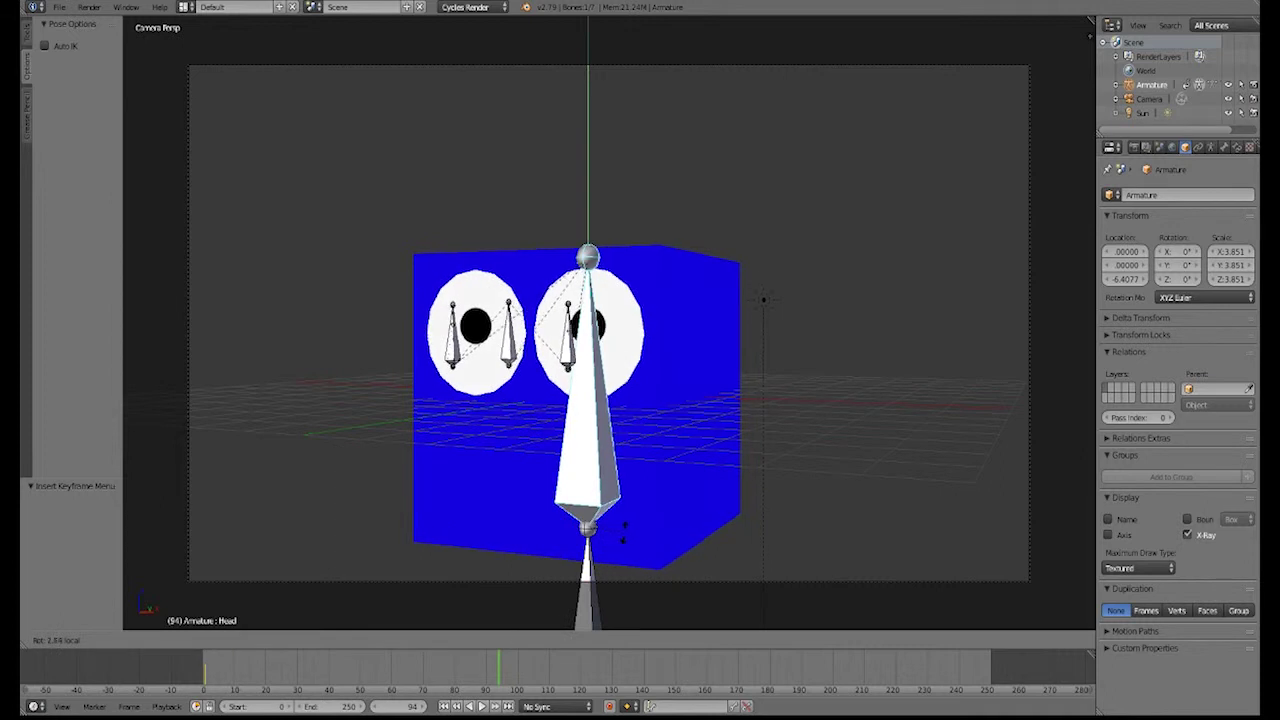
key(Return)
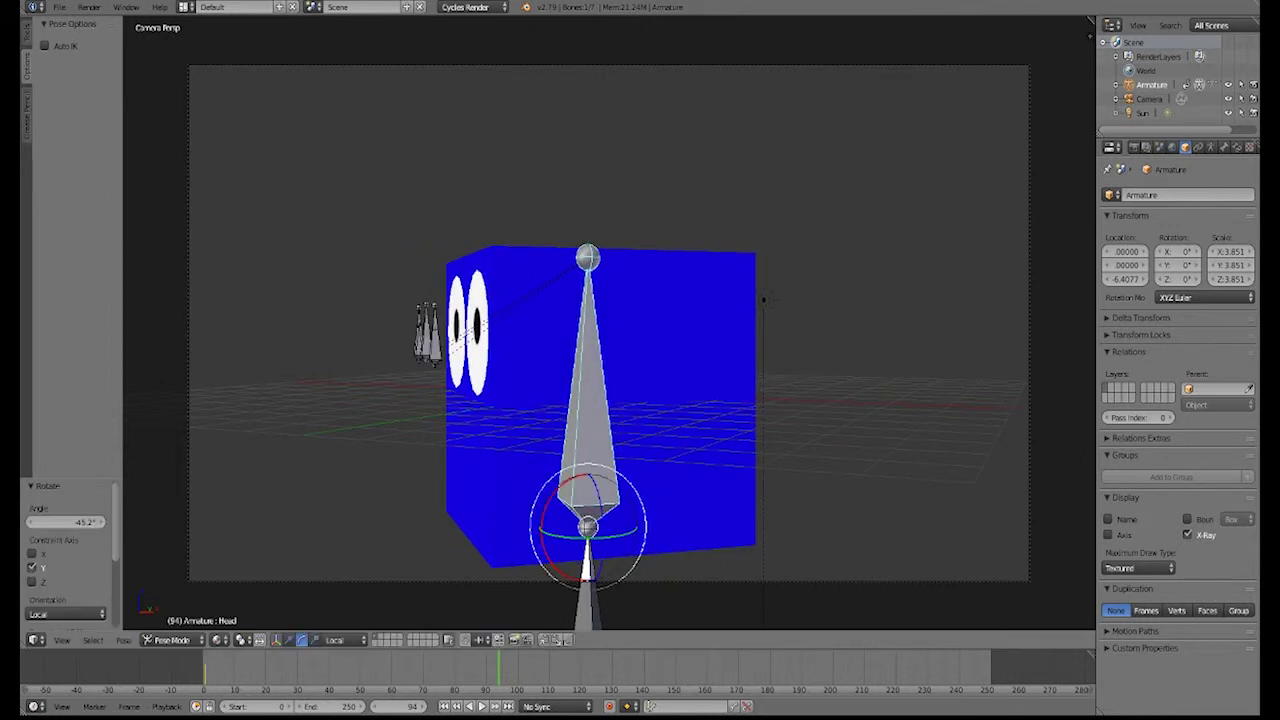
key(i)
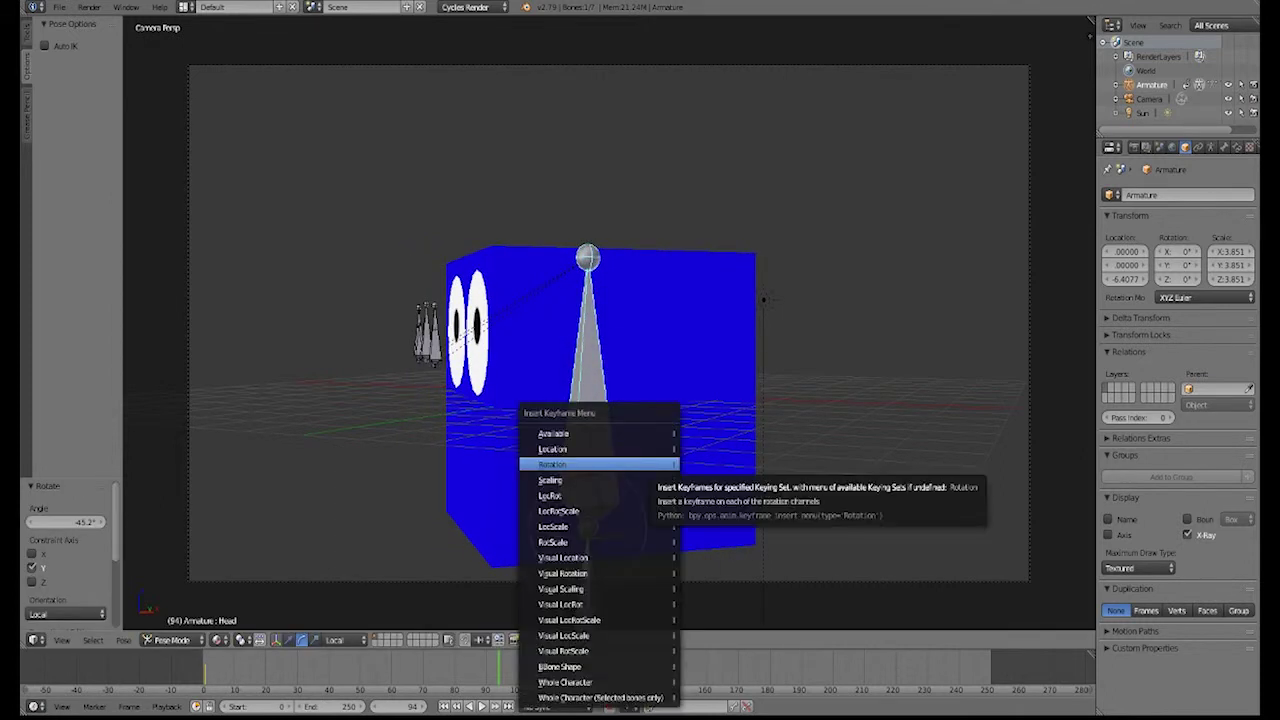
key(Return)
- Play back the head turn from the start of the timeline
key(shift+Left)
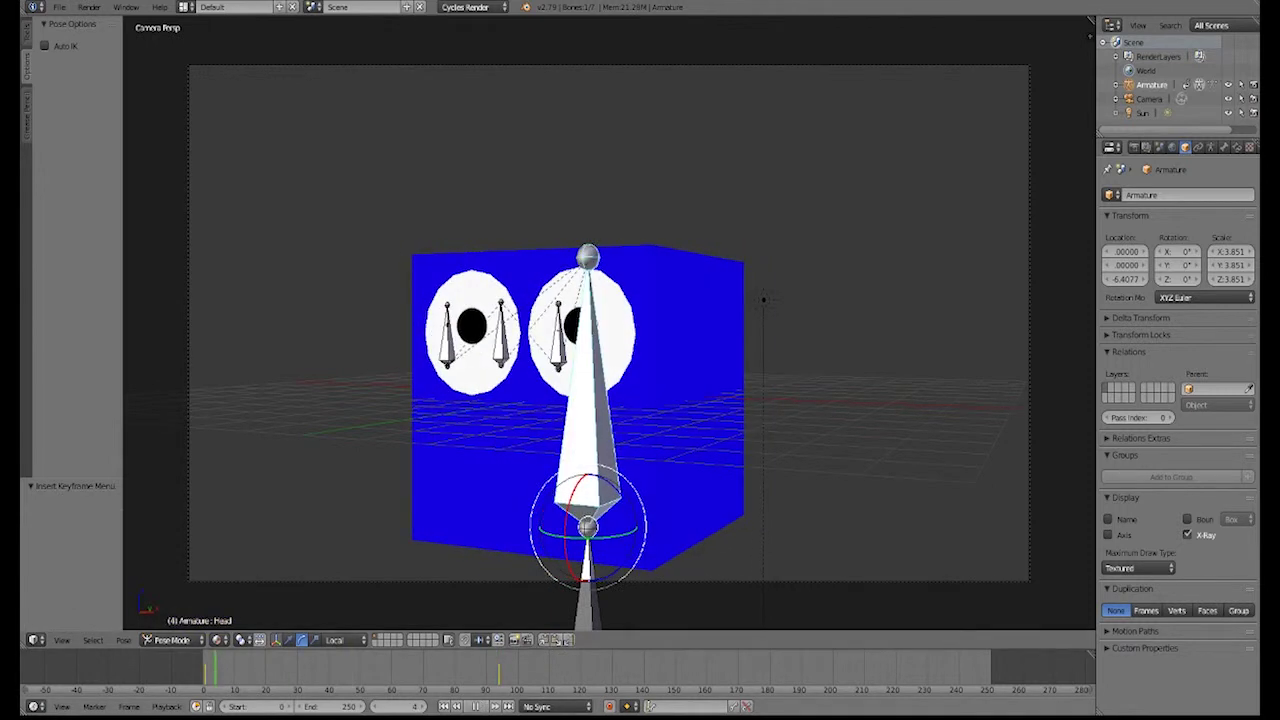
key(alt+a)
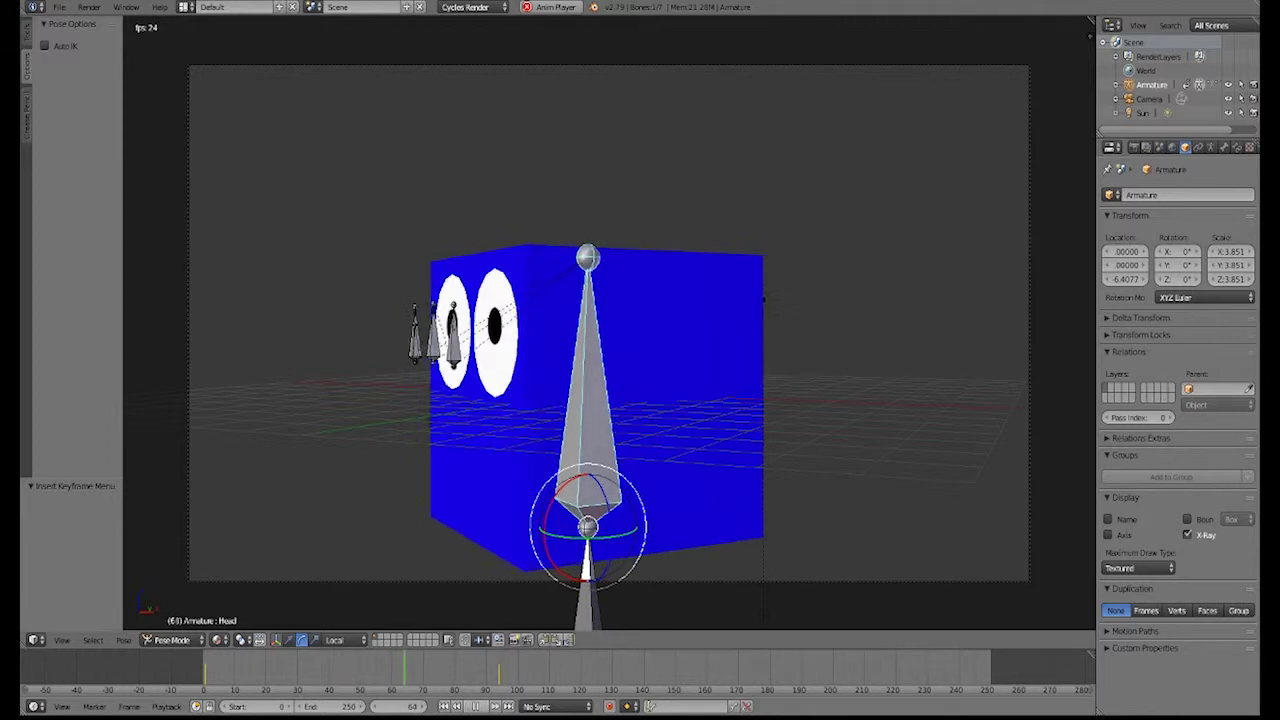
key(alt+a)
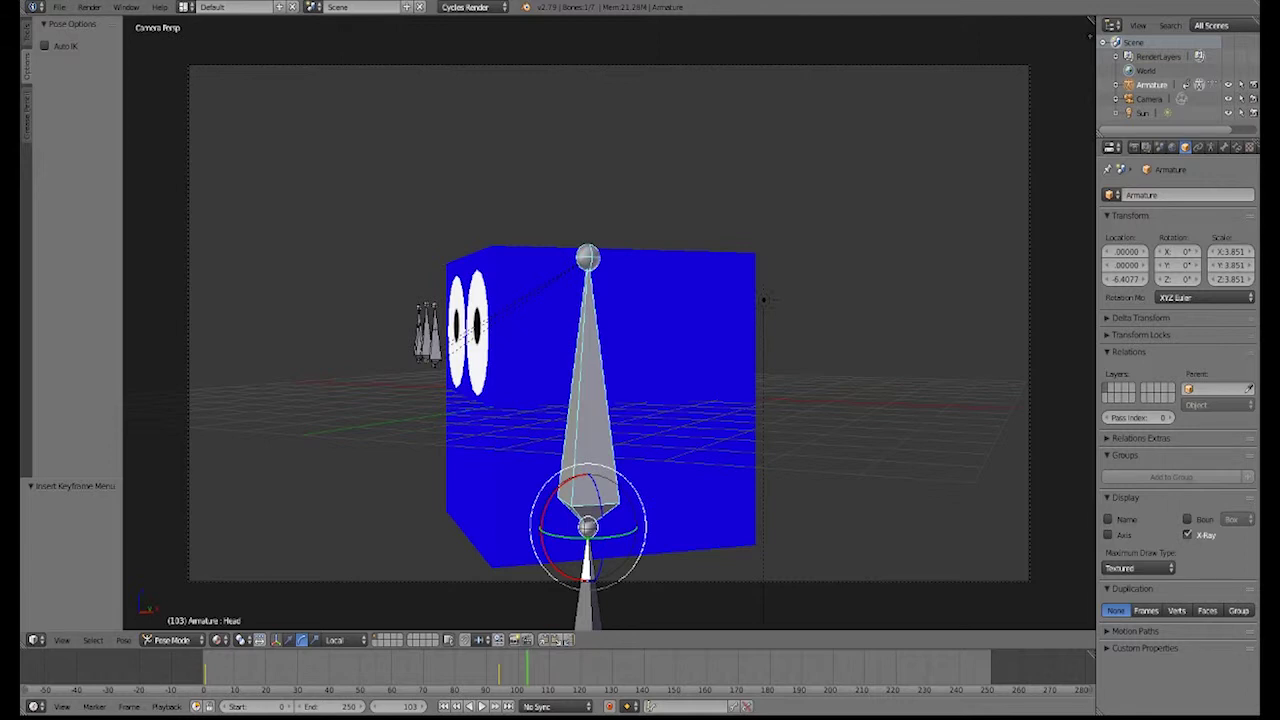
- Revert through the undo history to the Activate/Select entry made before the first keyframe
key(ctrl+alt+z)
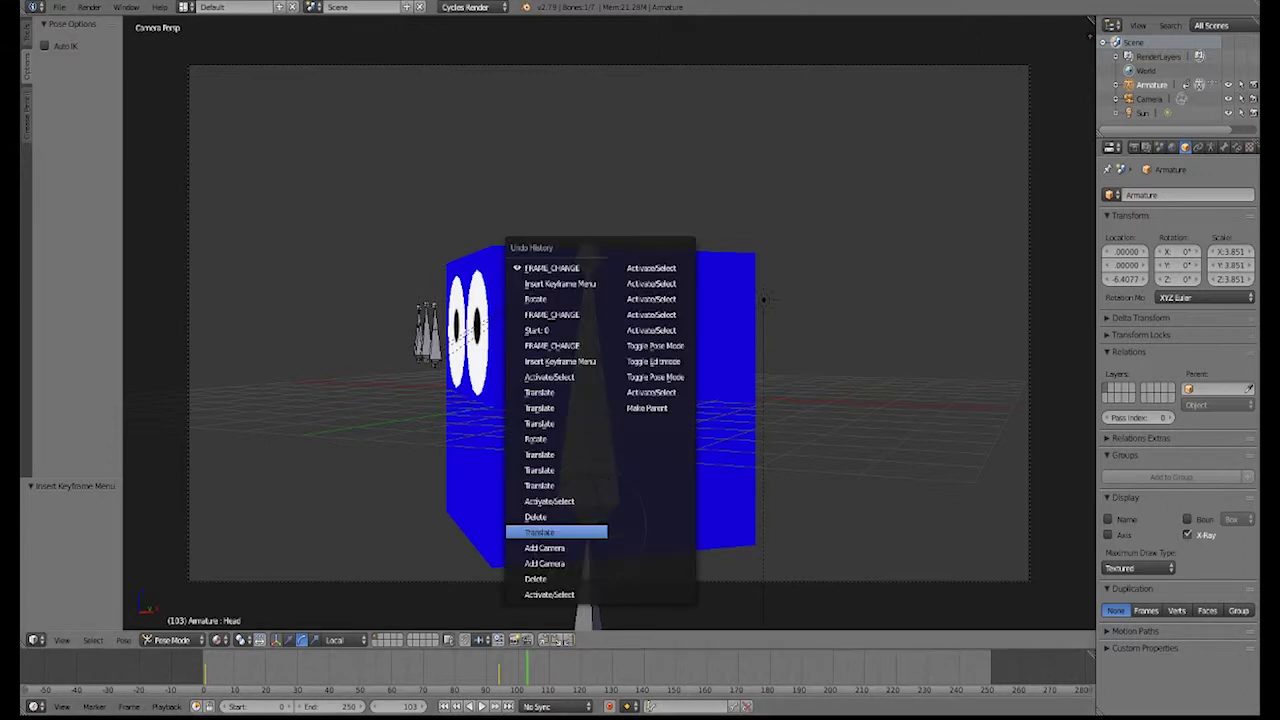
click(549, 377)
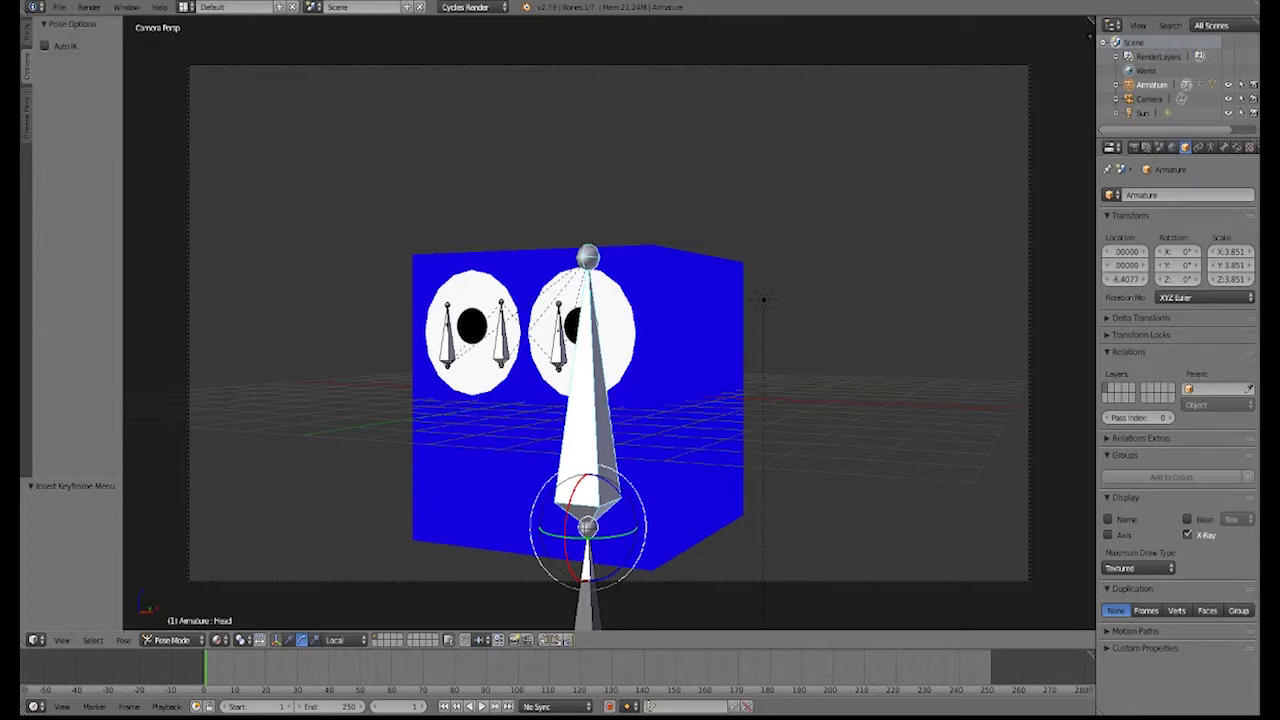
- Insert a keyframe for the Head bone at frame 1 and advance the timeline to frame 20
key(i)
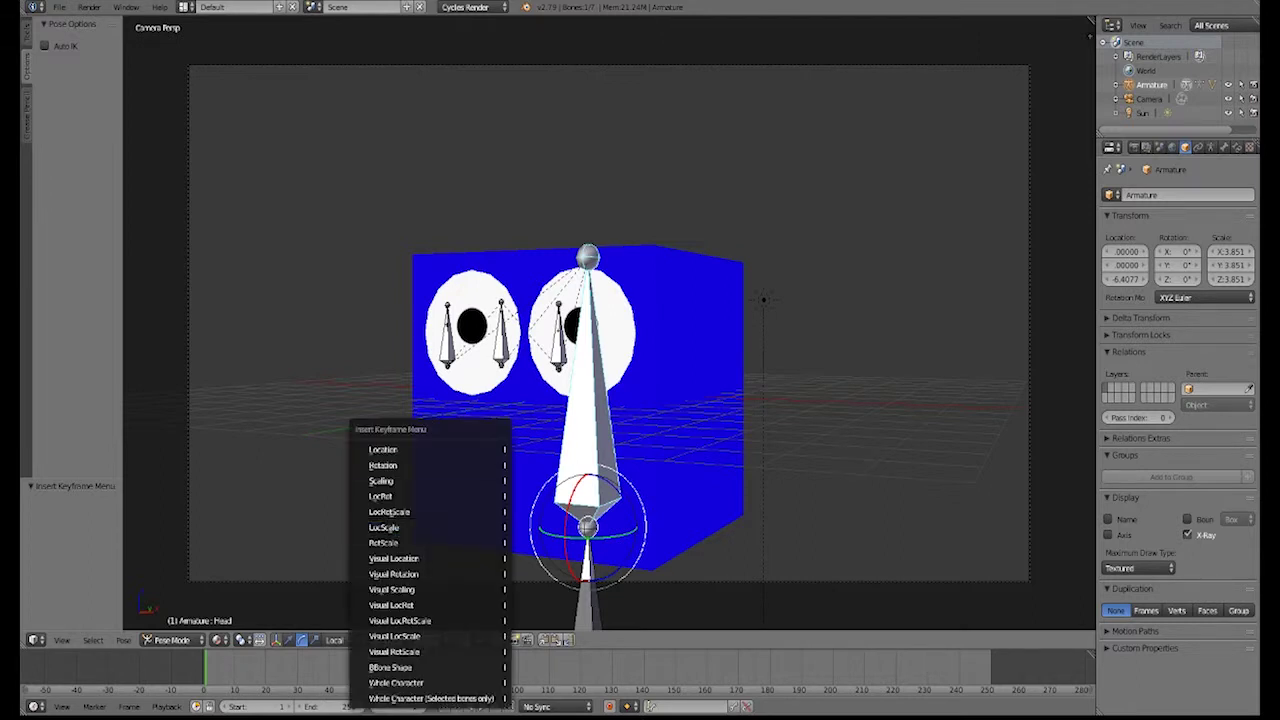
key(Return)
key(alt+a)
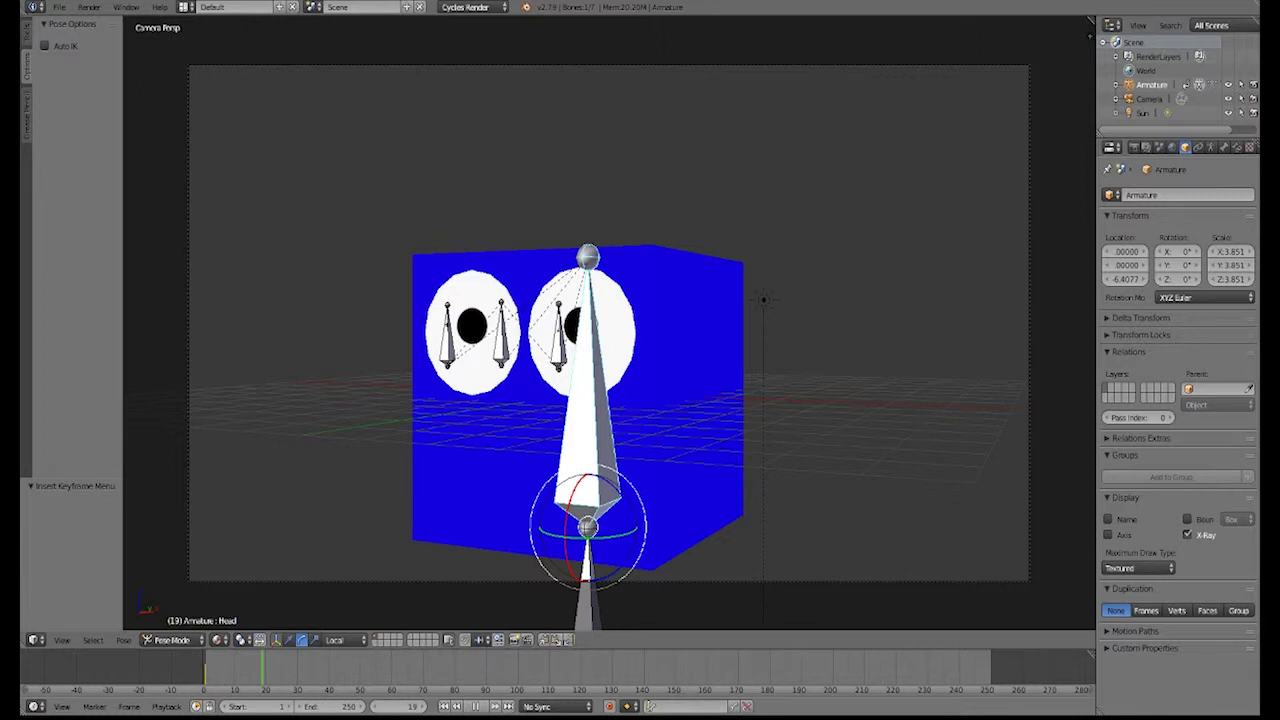
key(alt+a)
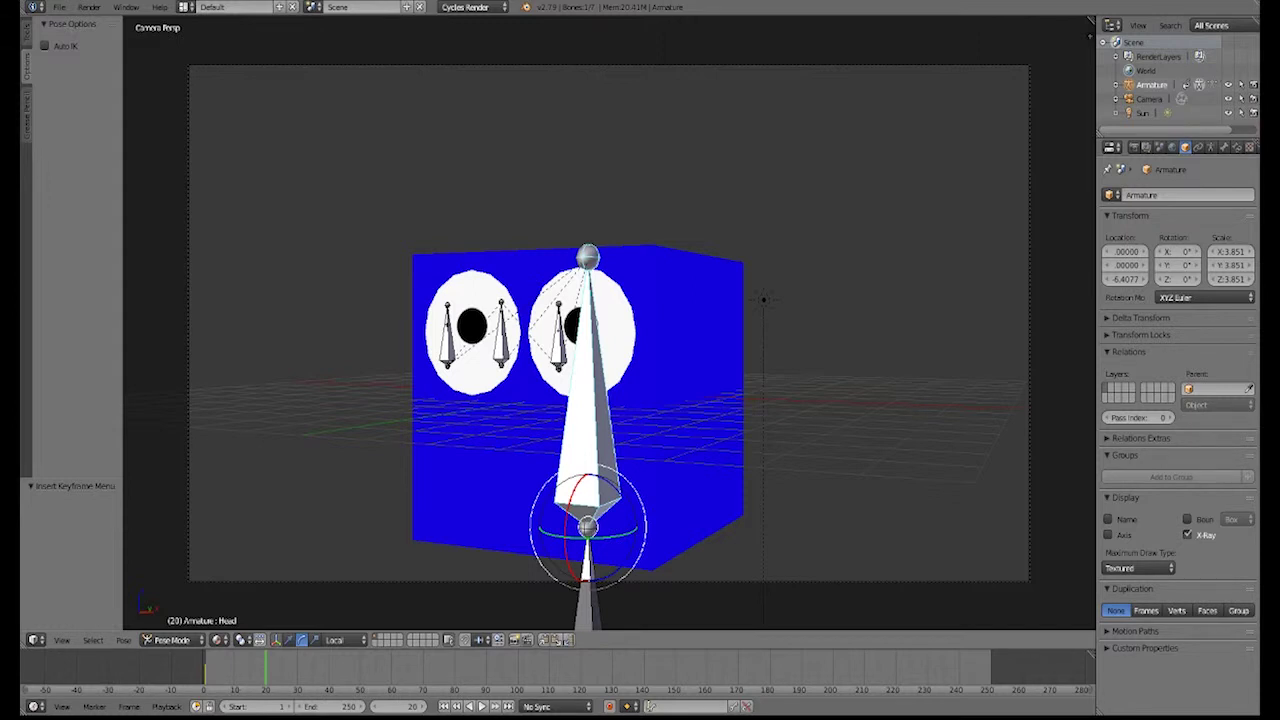
- Rotate the Head bone about 332° around its local Y axis and insert a keyframe at frame 20
key(r)
key(z)
key(z)
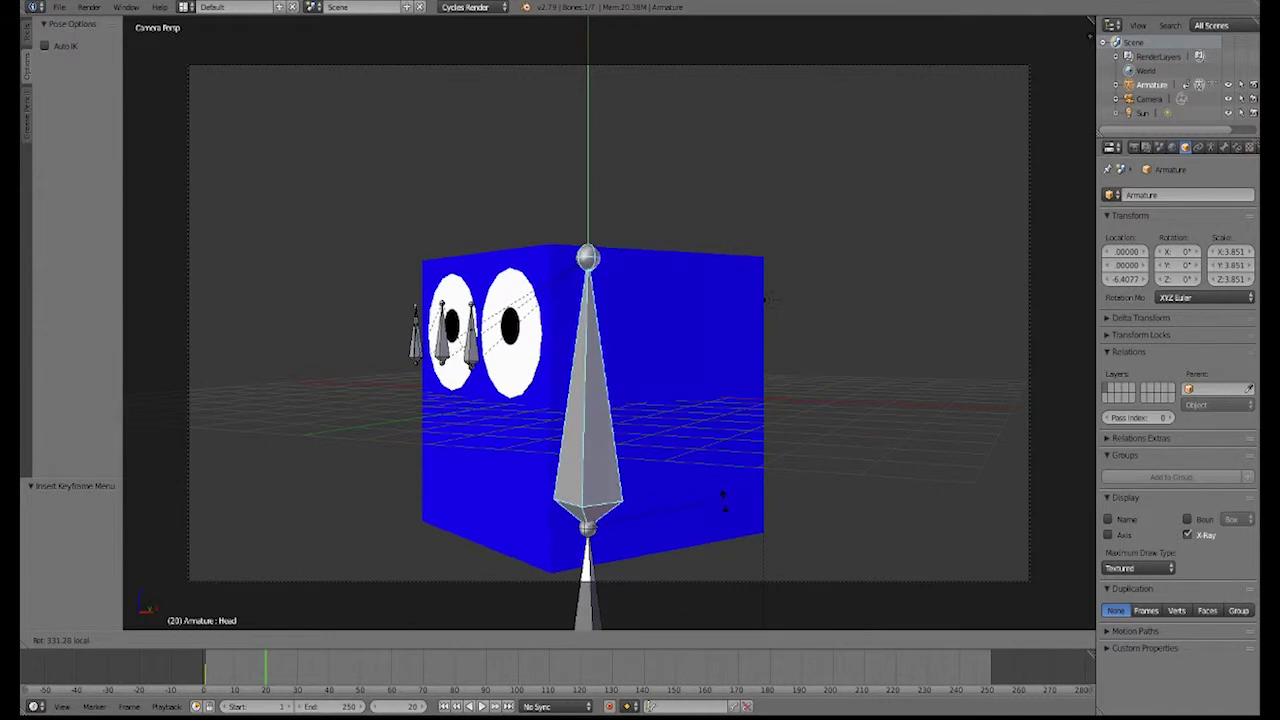
key(Return)
key(i)
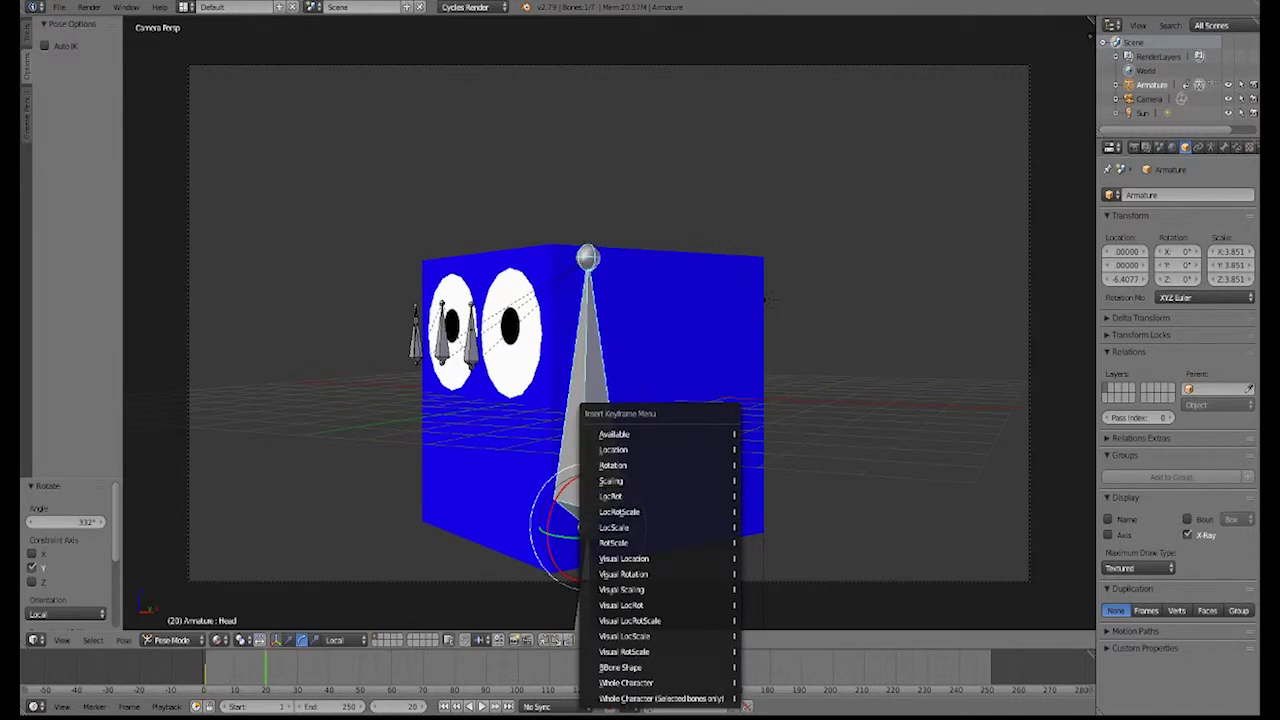
key(Return)
- At frame 20, rotate the Head bone a further 65.6° around its local Y axis and replace its Rotation keyframe
key(alt+a)
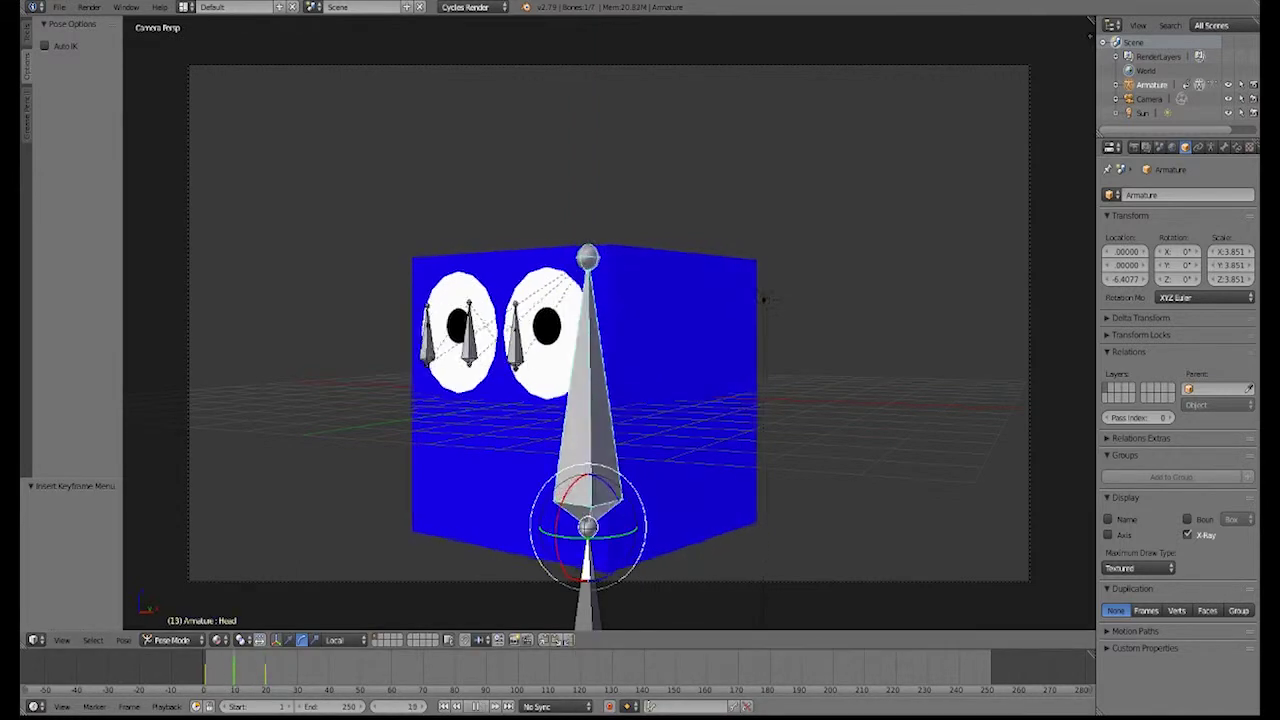
key(Escape)
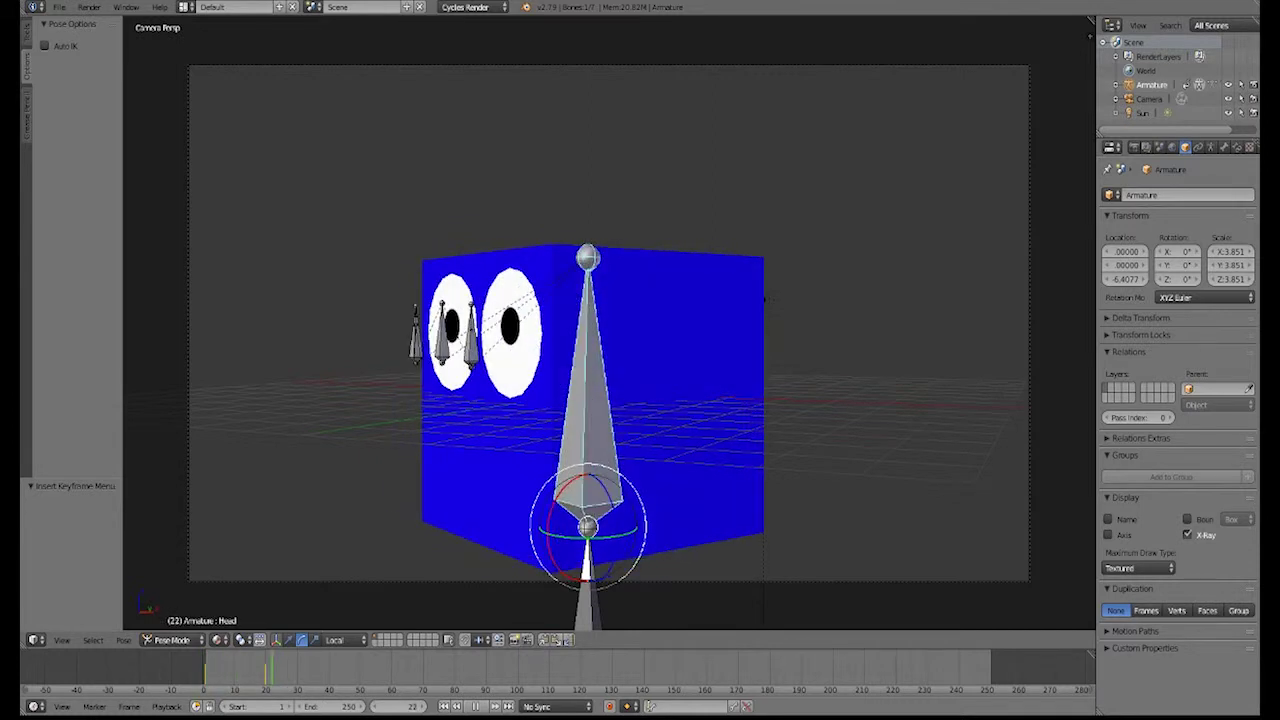
key(r)
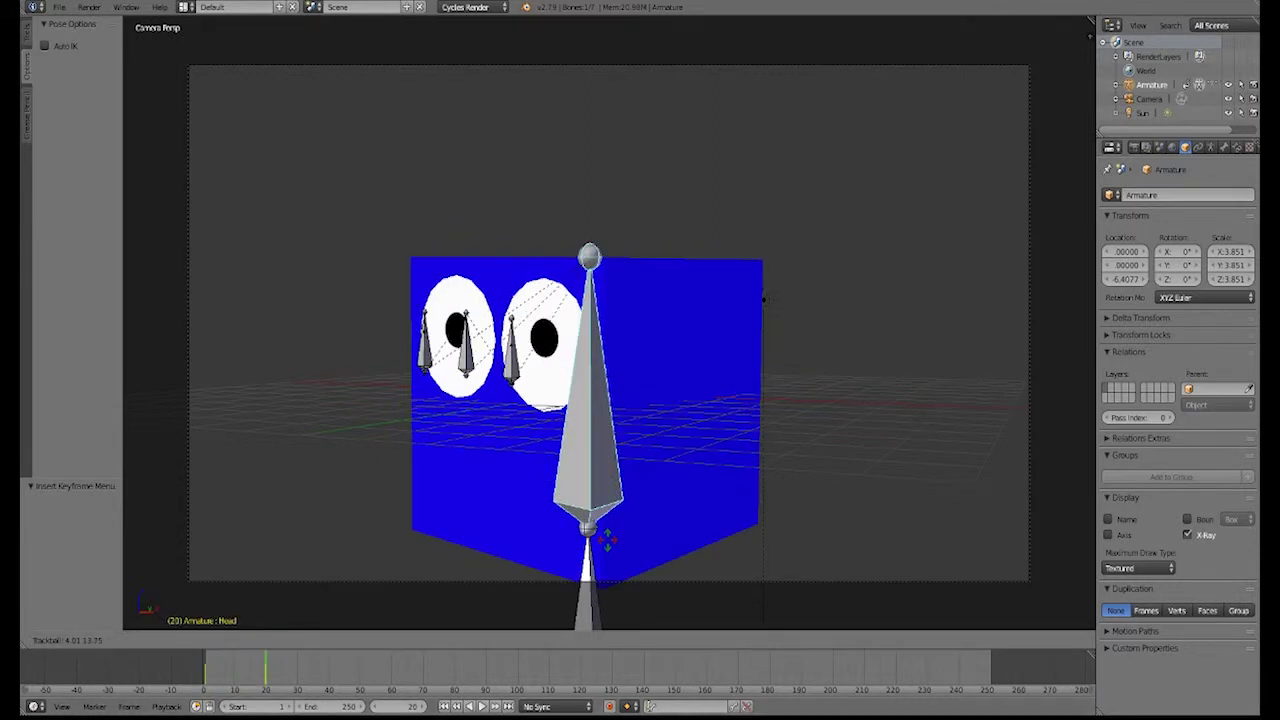
key(Escape)
key(r)
key(y)
key(y)
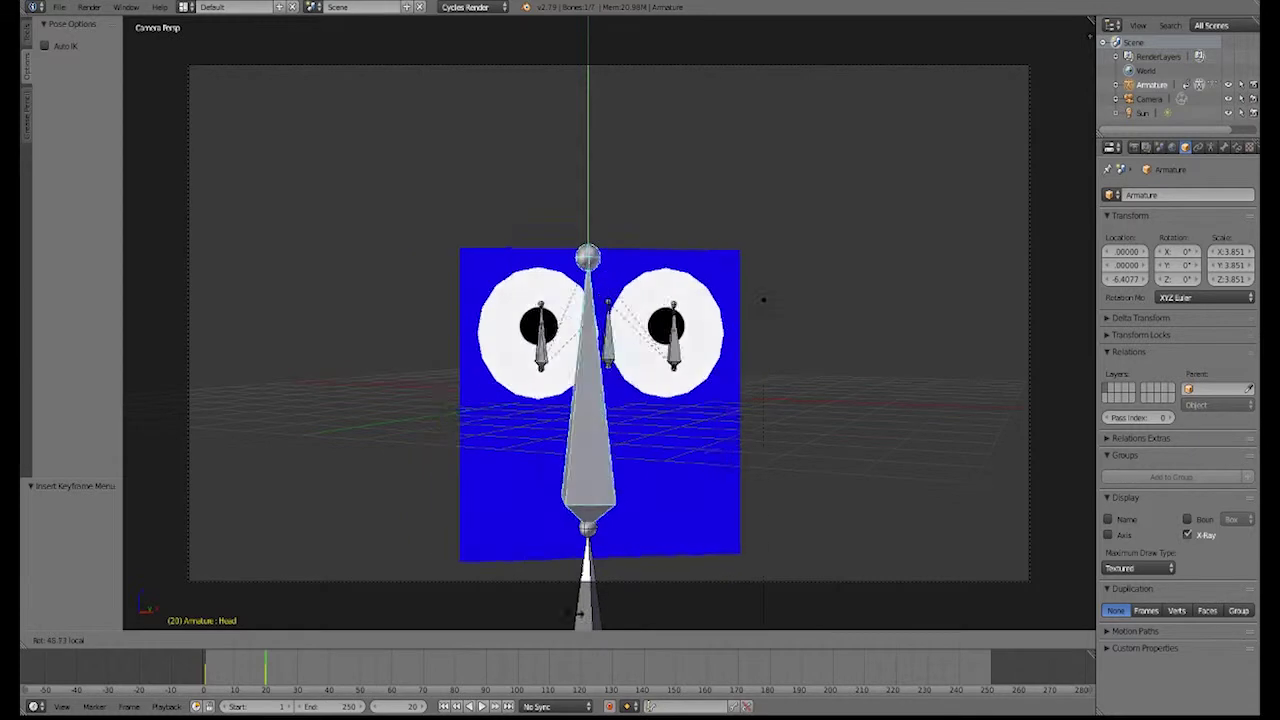
key(Return)
key(i)
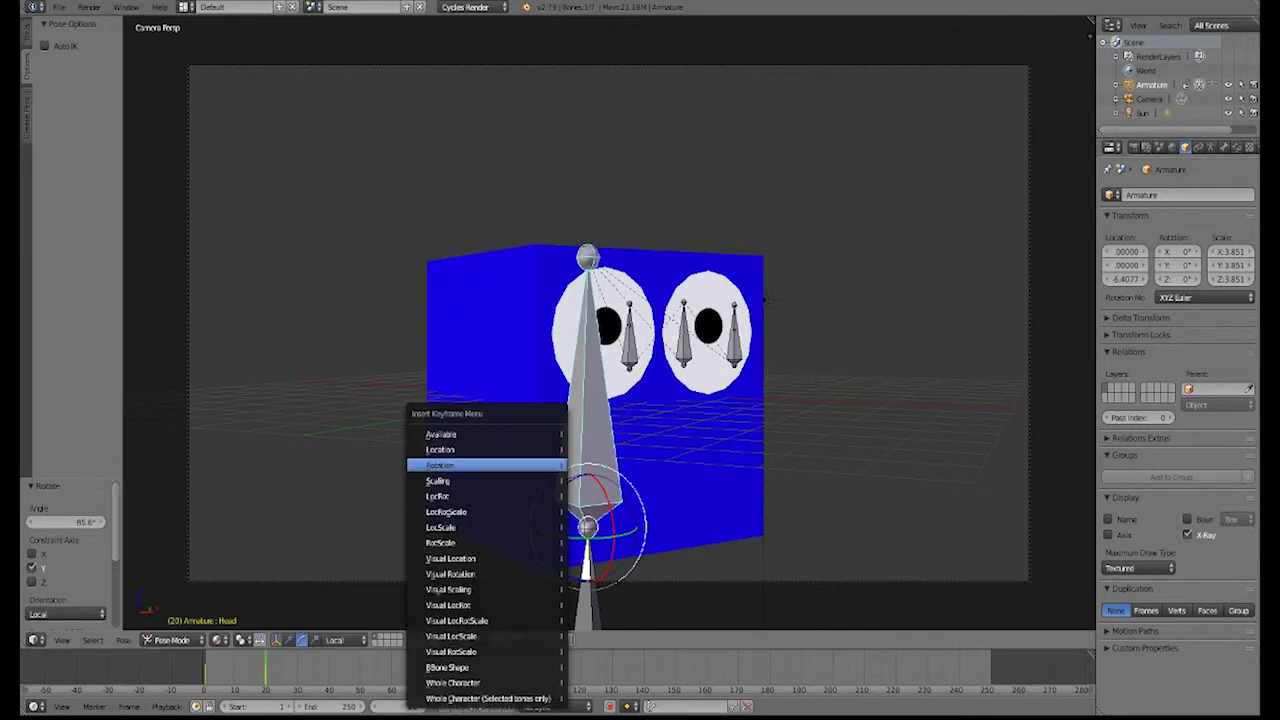
key(Return)
- At frame 40, rotate the Head bone around the global Z axis until the face points away from the camera and insert a keyframe
key(Up)
key(Up)
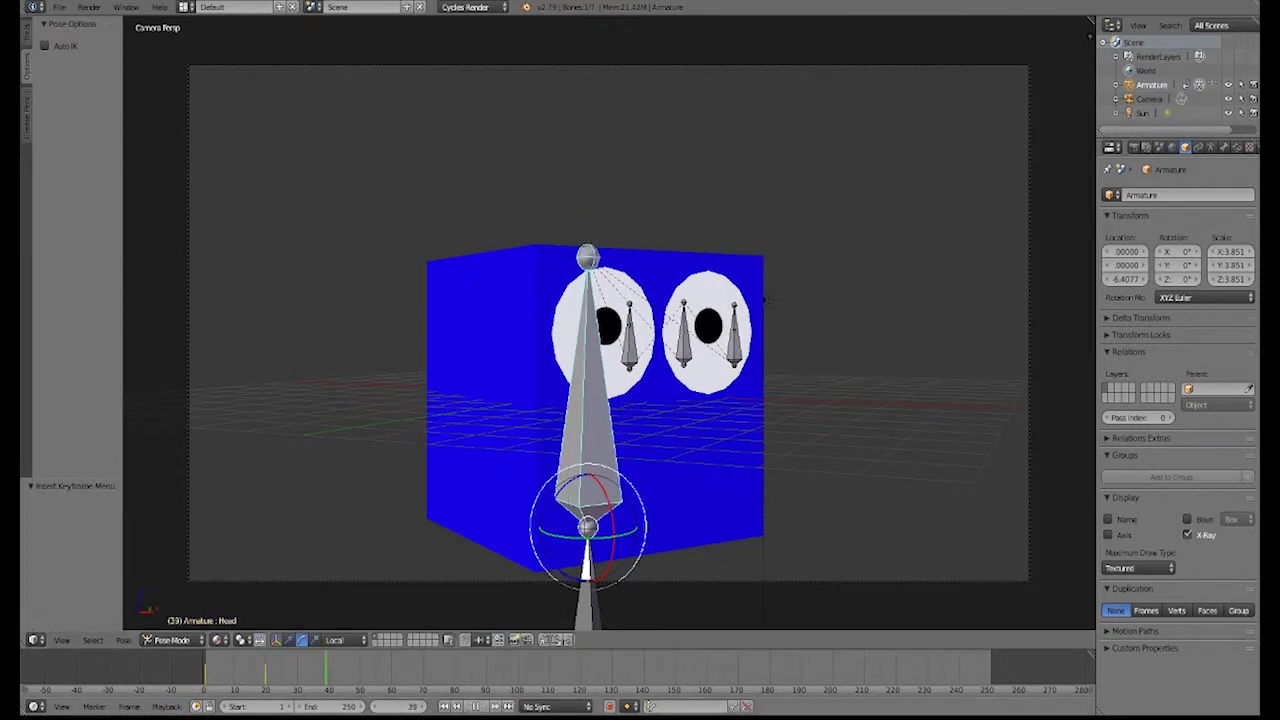
key(r)
key(r)
key(Escape)
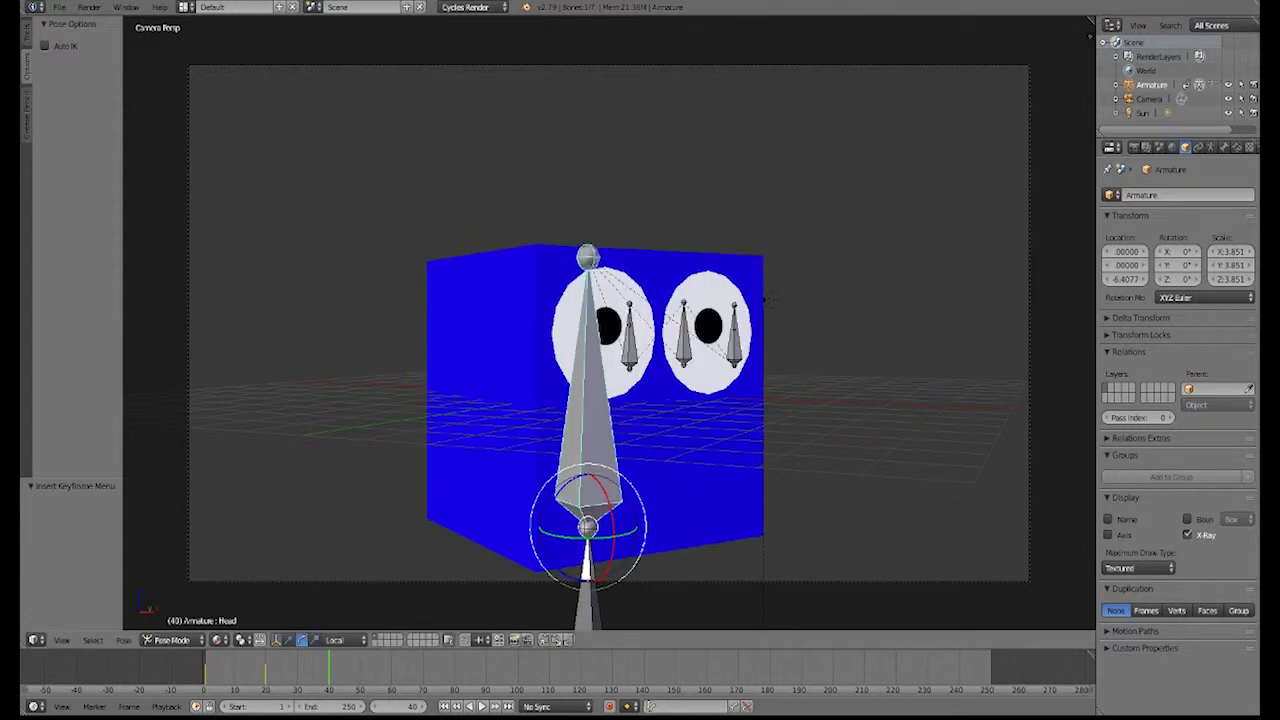
key(r)
key(z)
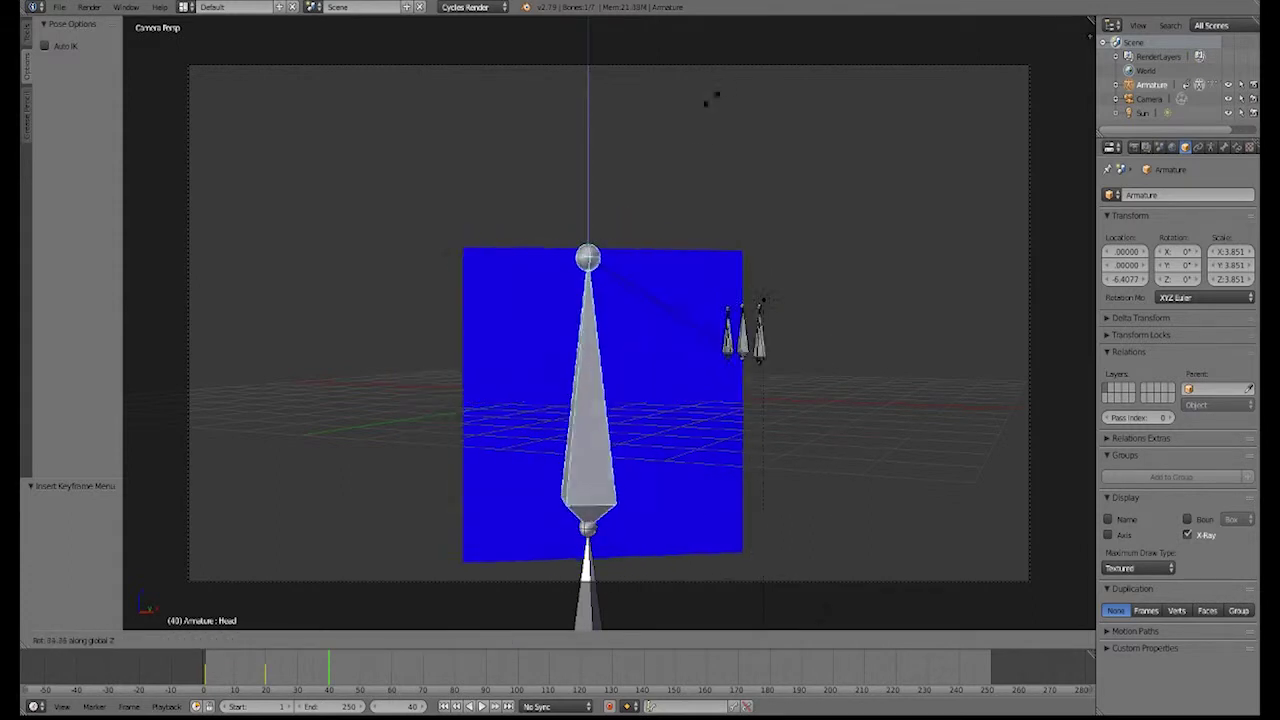
key(Return)
key(i)
key(Return)
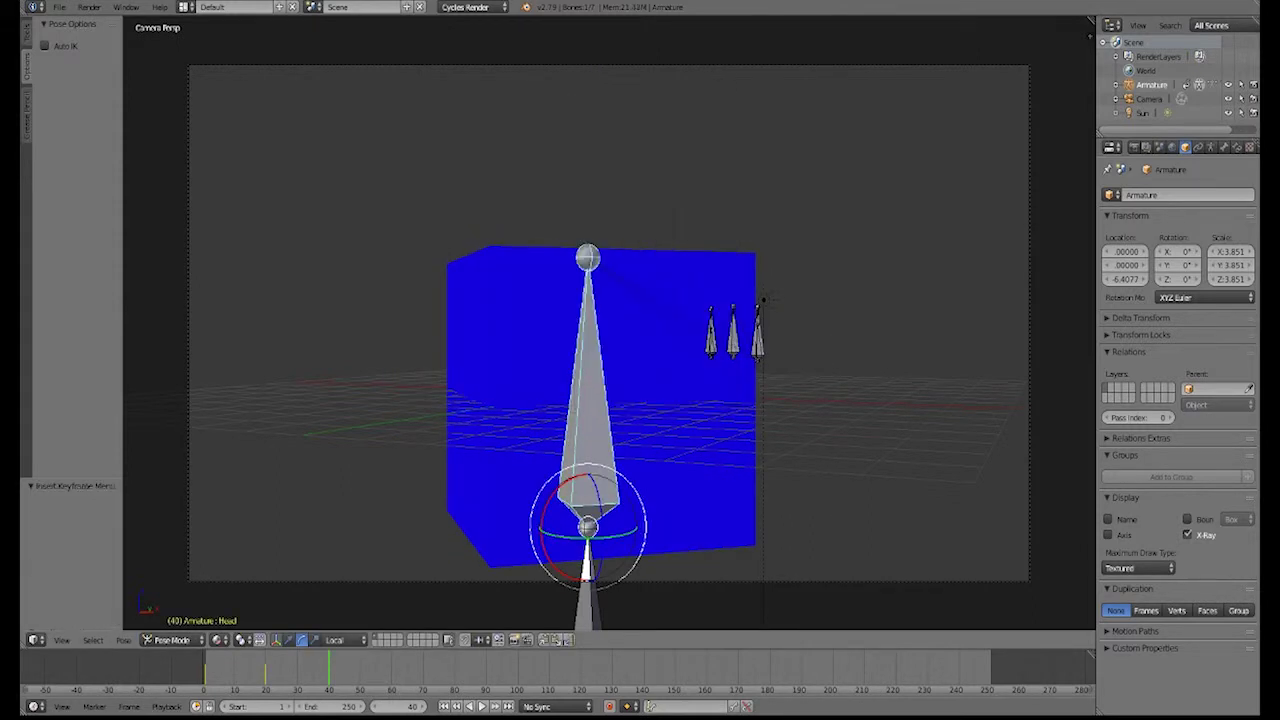
- At frame 78, turn the Head bone further around the global Z axis with the face still at the back and insert a keyframe
drag(329, 668, 448, 668)
key(r)
key(z)
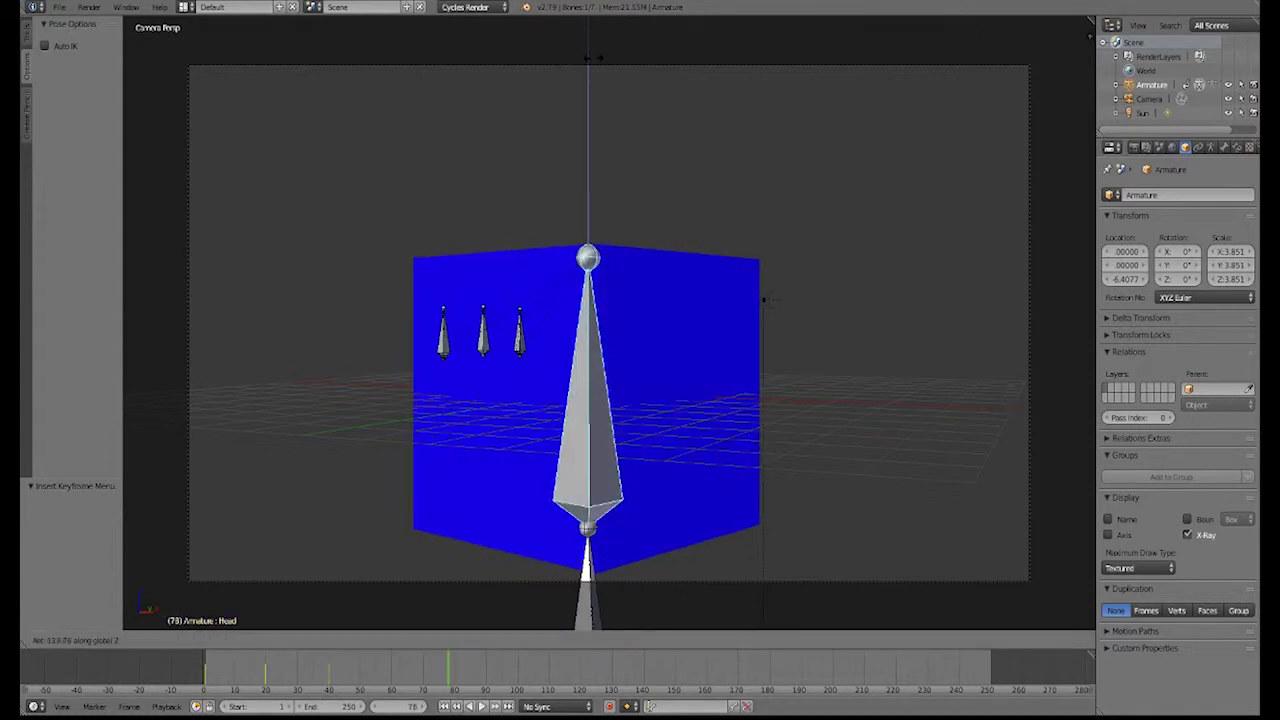
key(Return)
key(i)
key(Return)
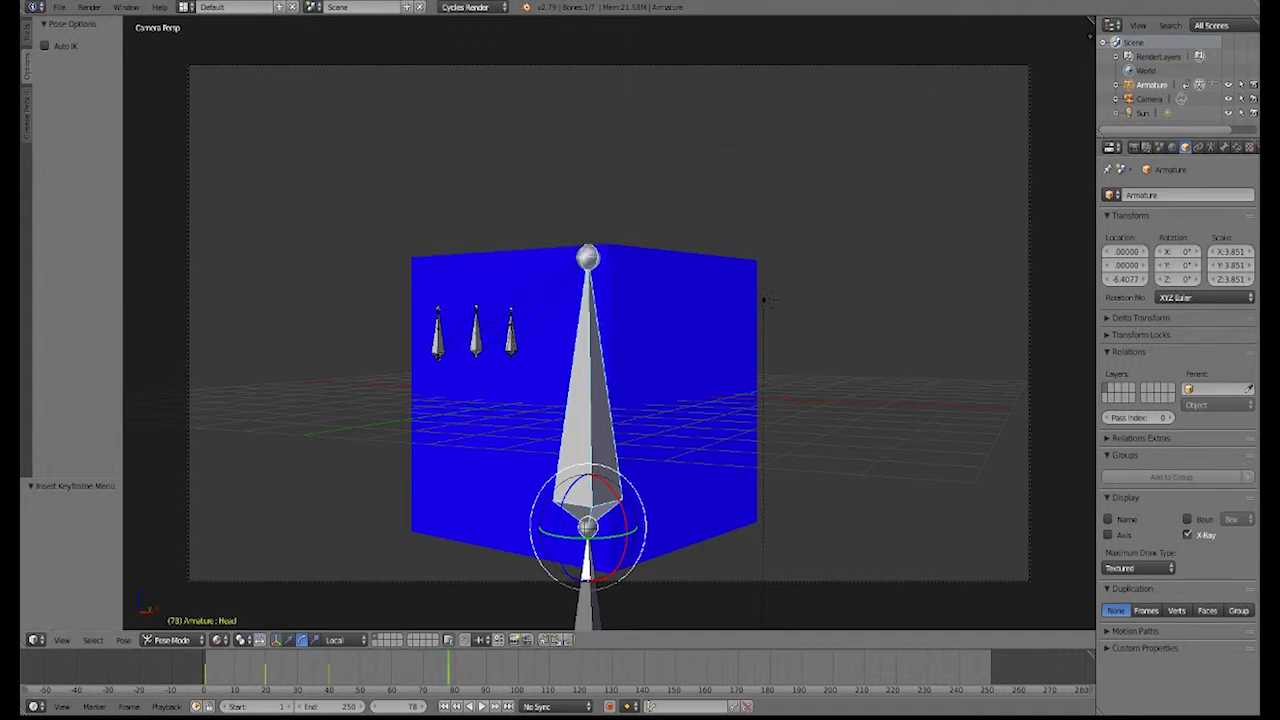
- At frame 100, rotate the Head bone 103° around the global Z axis and insert a keyframe
drag(448, 668, 517, 668)
key(r)
key(z)
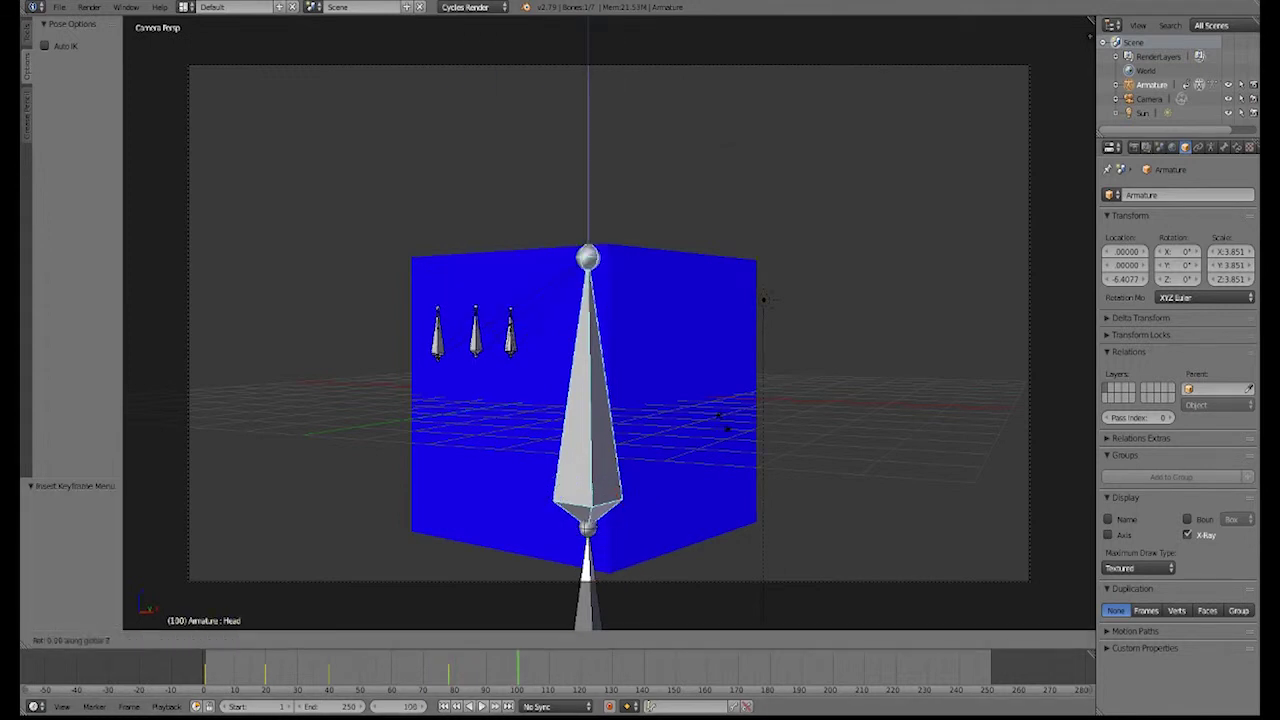
key(Return)
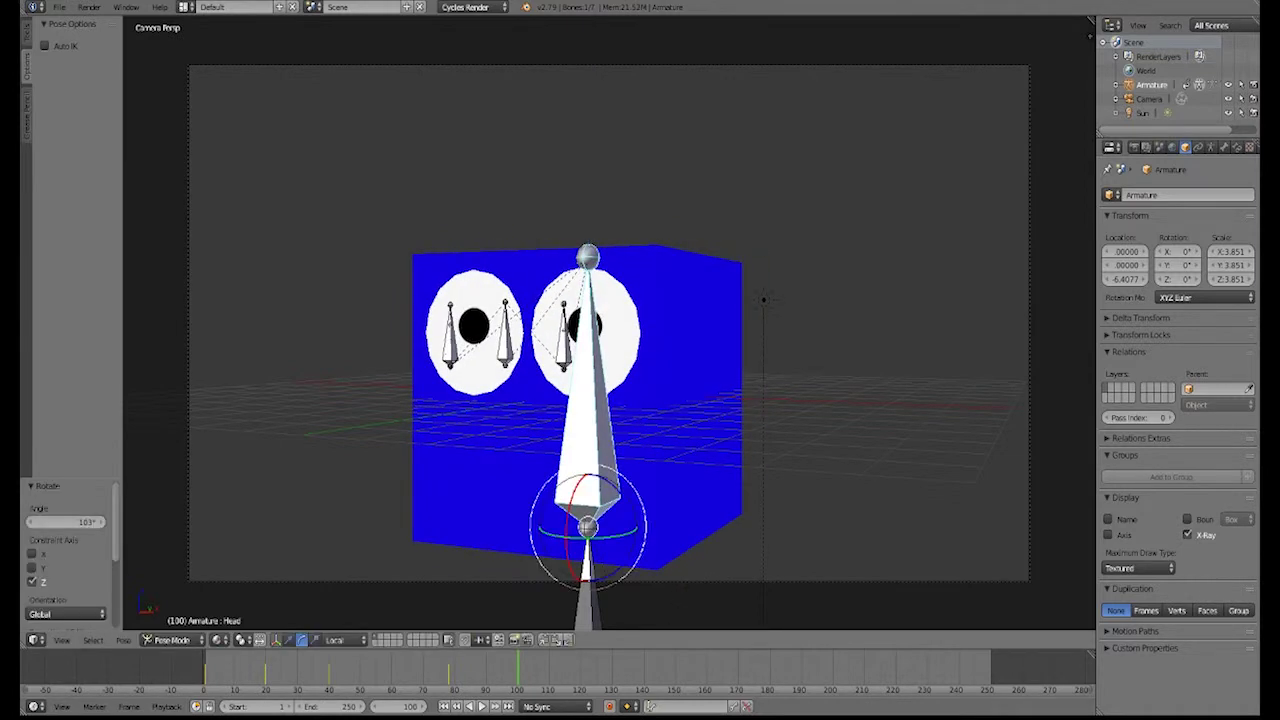
key(i)
key(Return)
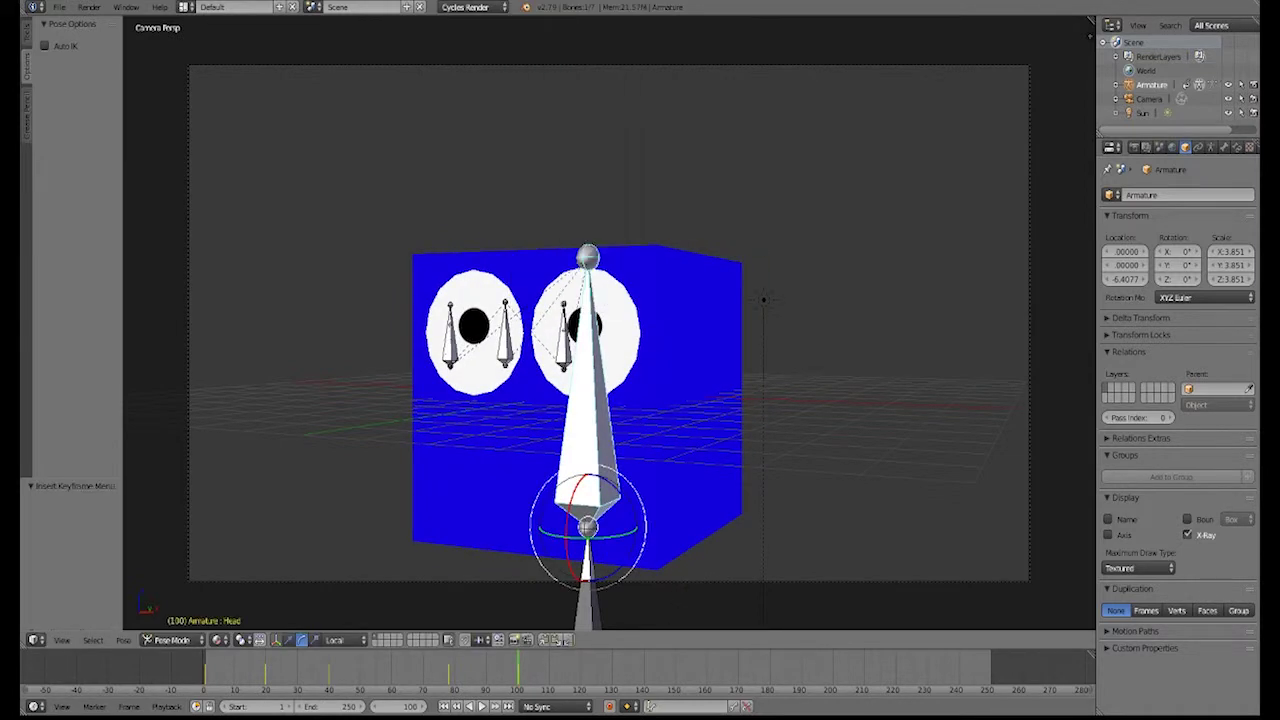
key(i)
key(Return)
- Play back the Head bone animation through the camera view and stop it
key(shift+alt+a)
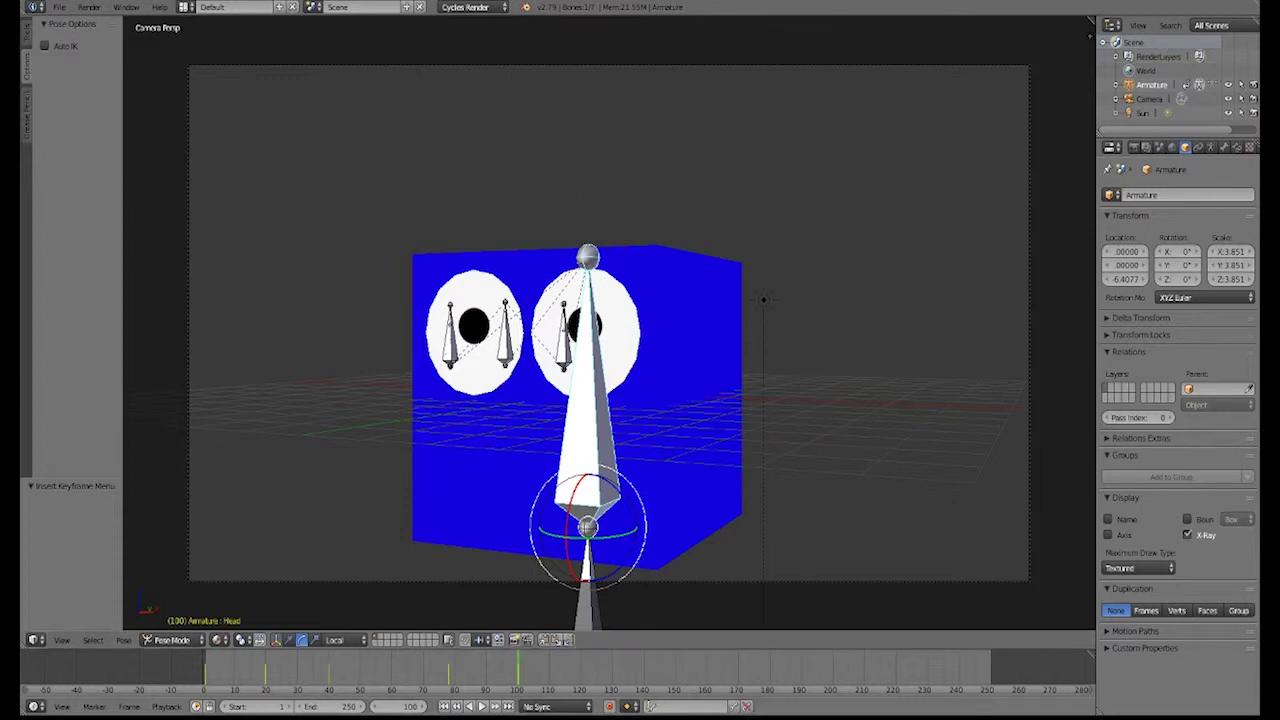
key(alt+a)
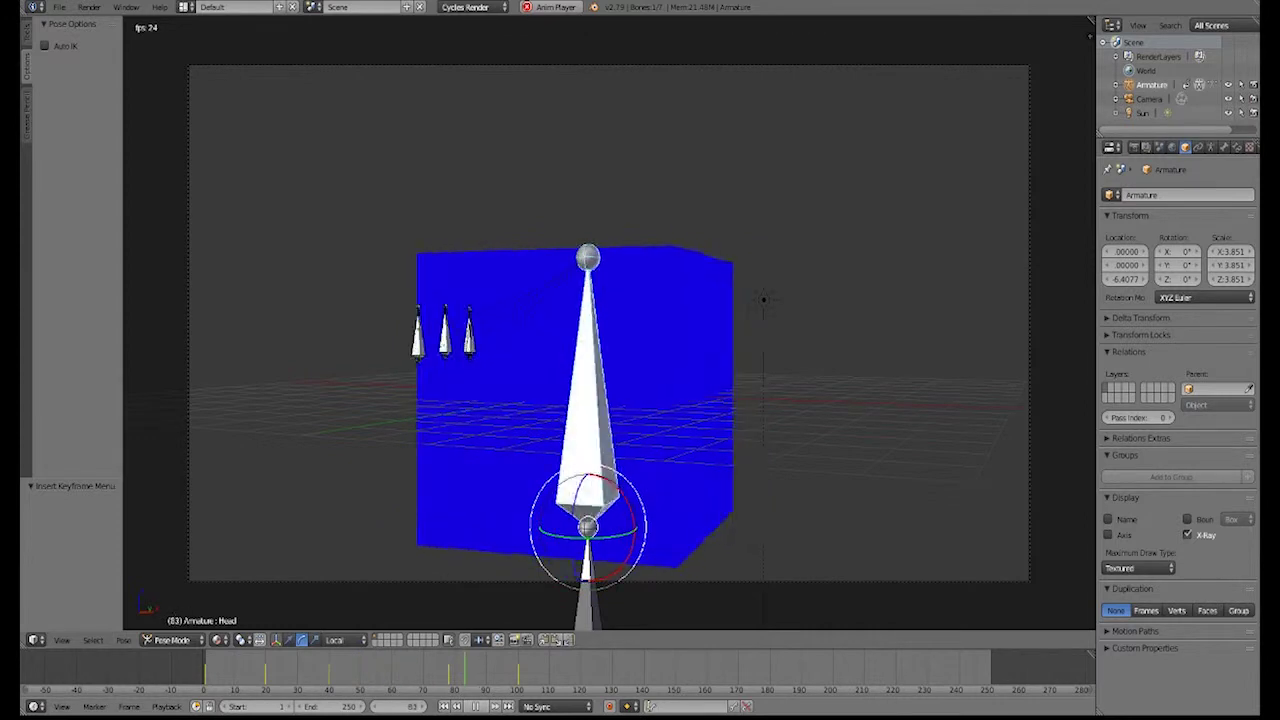
click(476, 706)
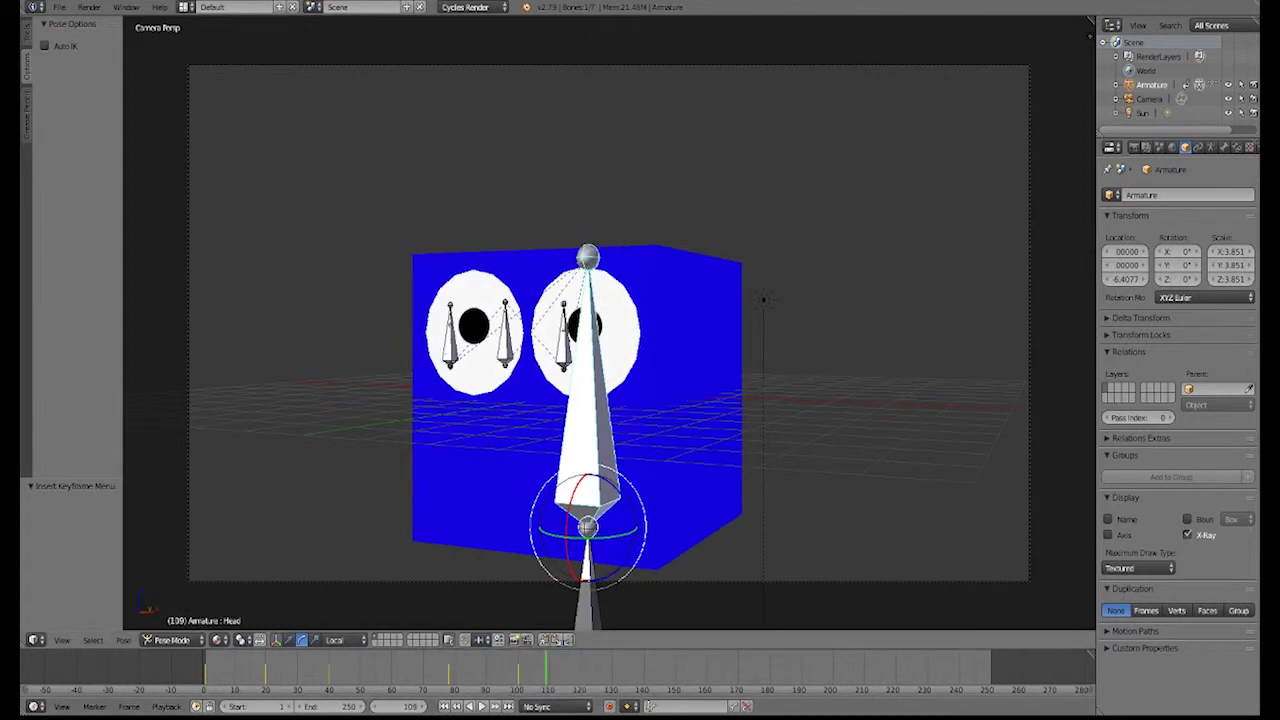
- Revert through the undo history to before the Head bone was keyframed, back in Object Mode with the cube selected
key(ctrl+alt+z)
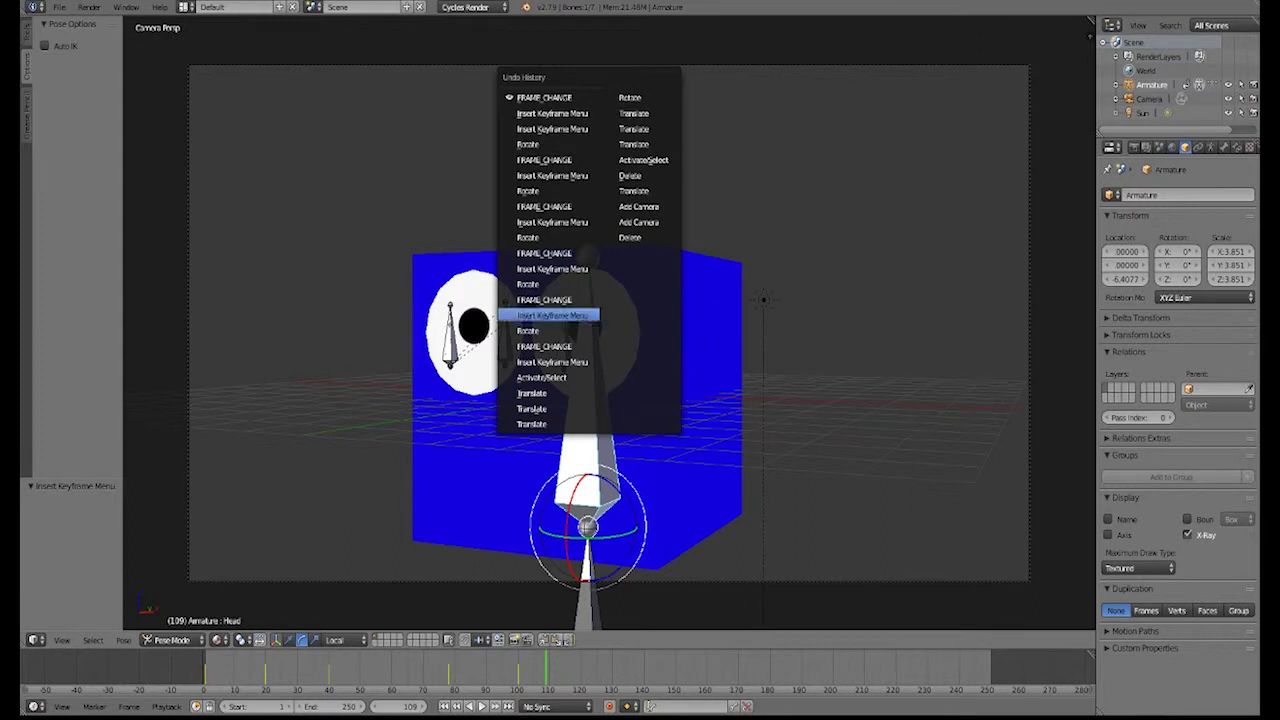
click(541, 377)
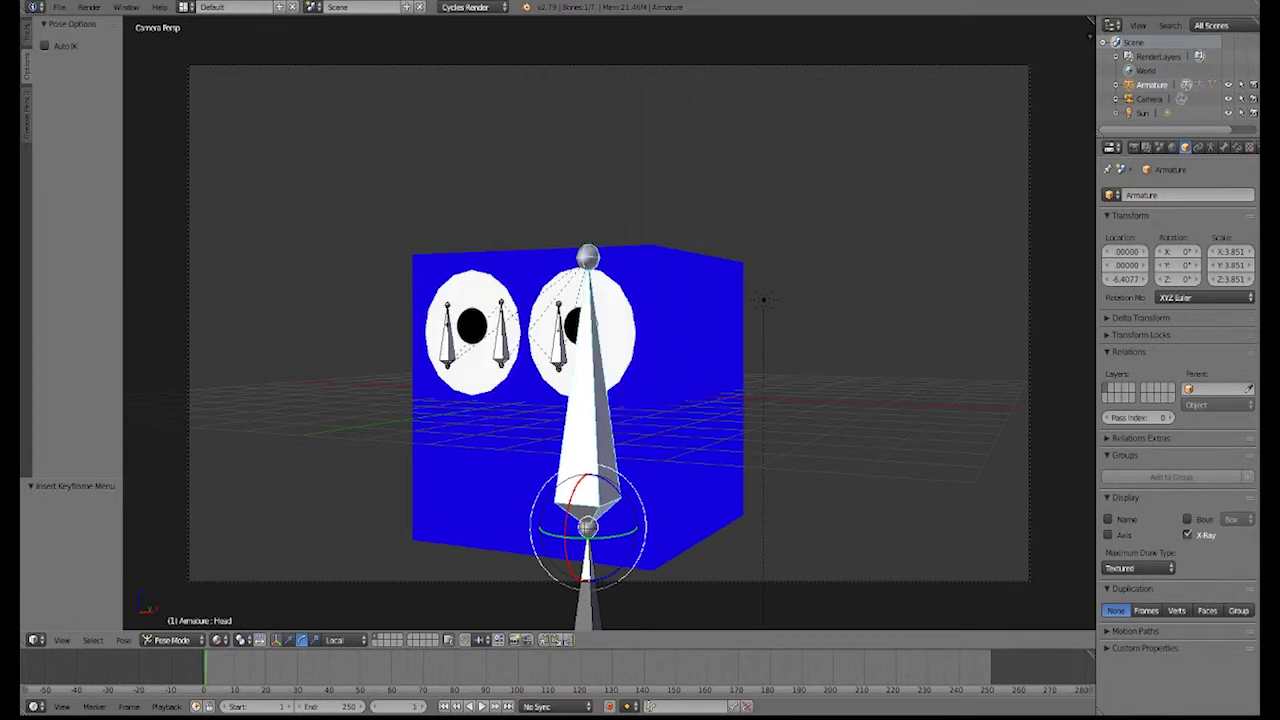
key(ctrl+z)
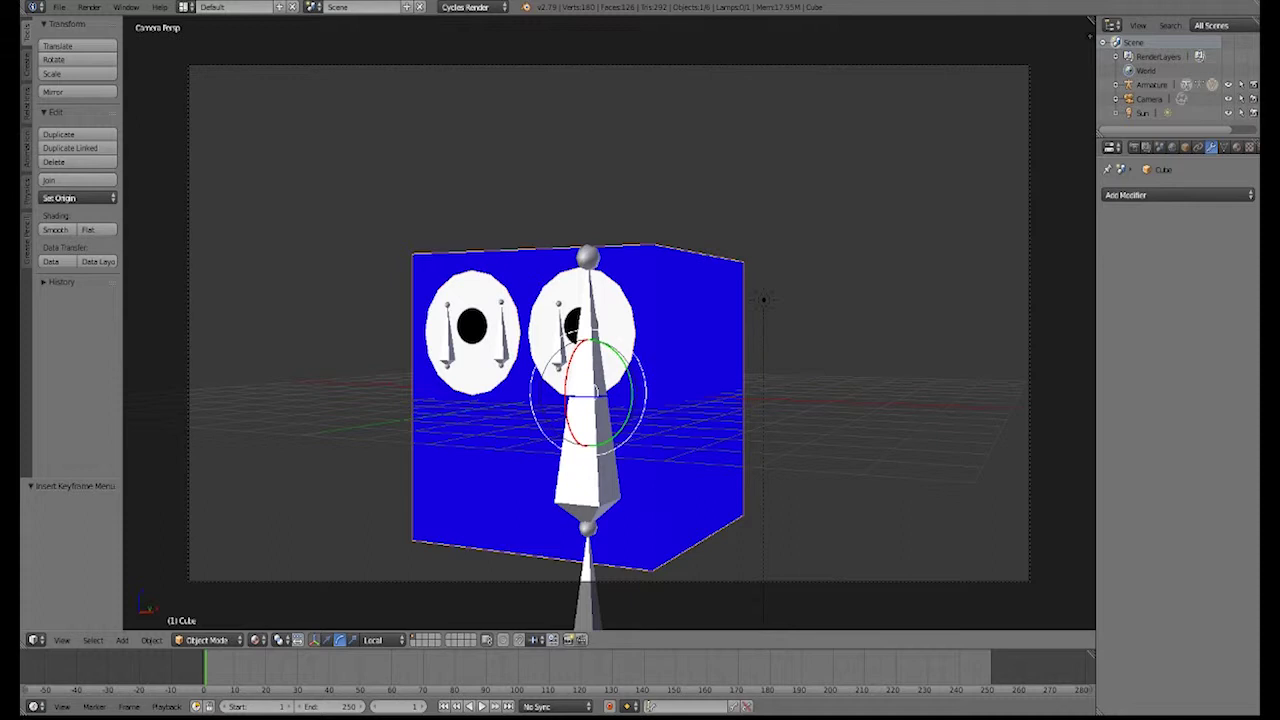
- Insert a LocRot keyframe on the cube at frame 1, and at frame 63 move the cube along the global X axis
key(i)
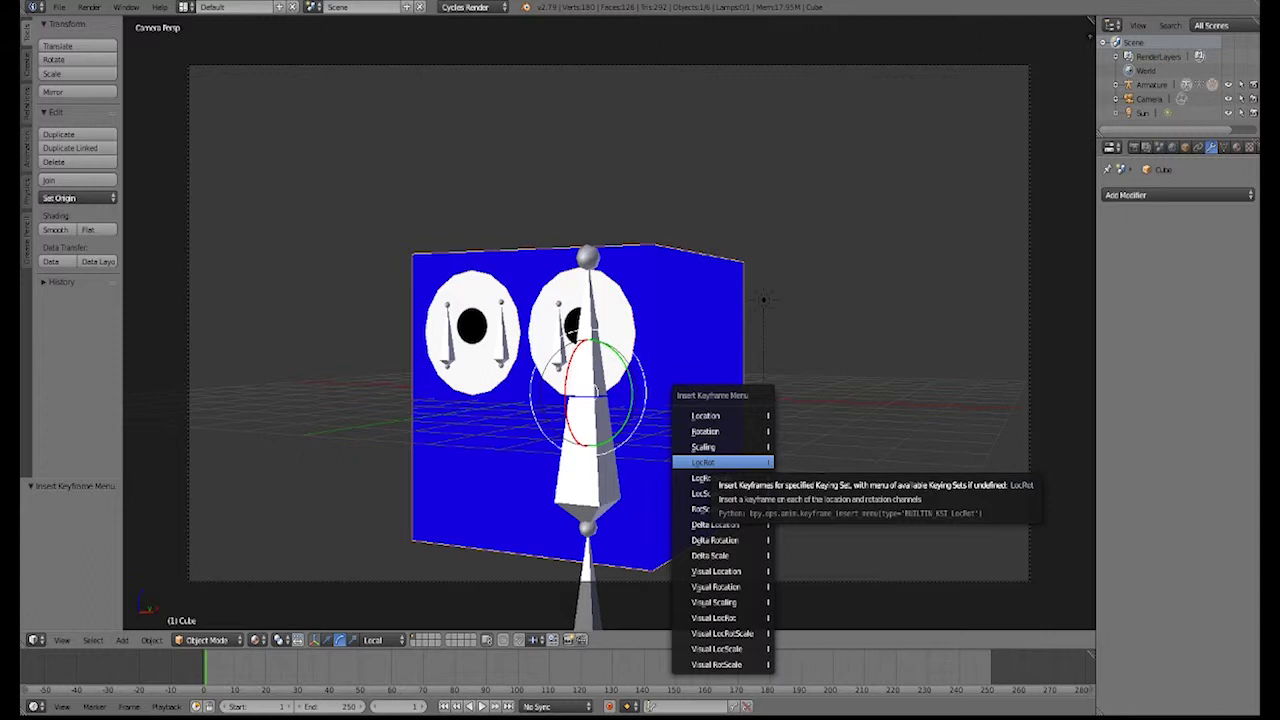
click(722, 462)
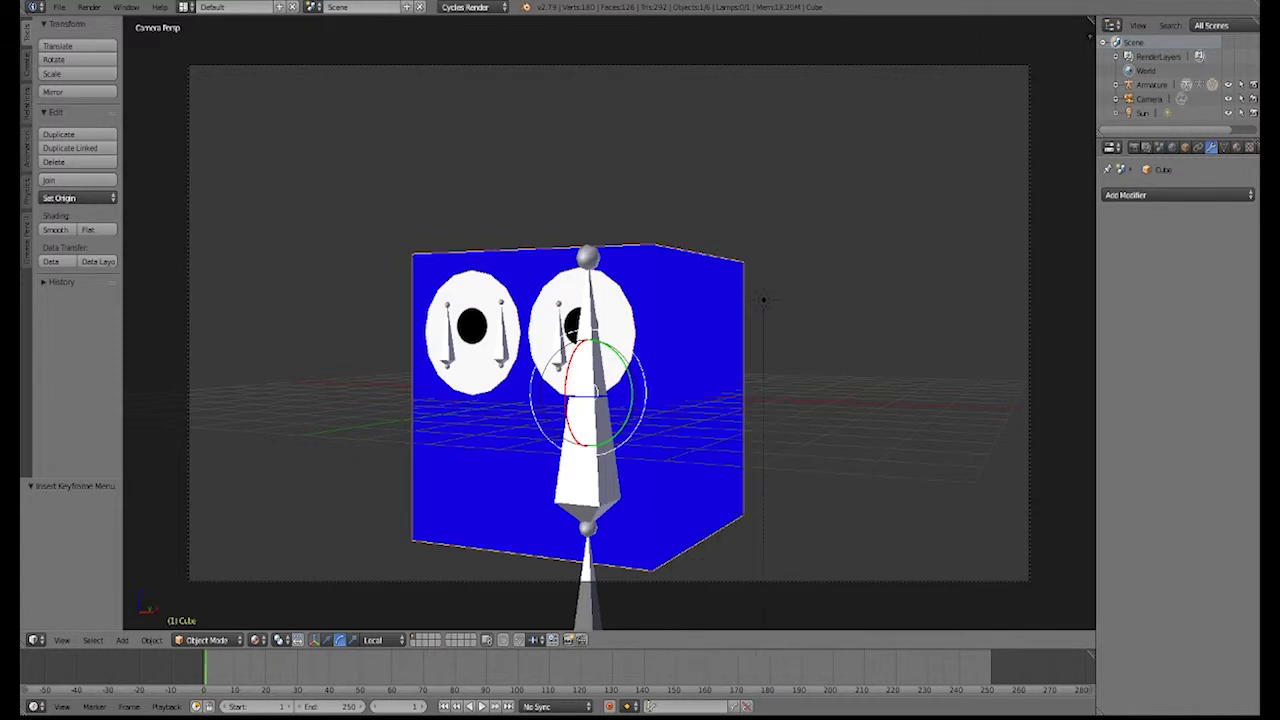
click(401, 668)
scroll(609, 400, down, 2)
middle_drag(609, 400, 515, 406)
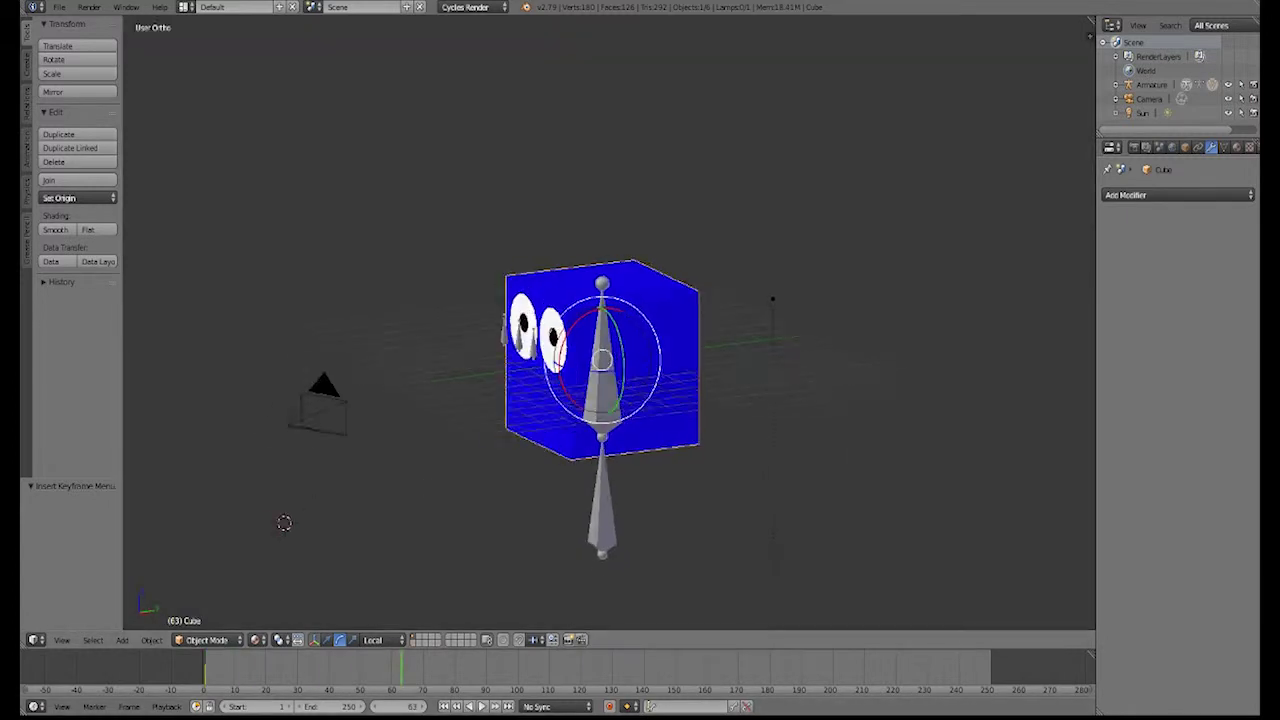
key(g)
key(x)
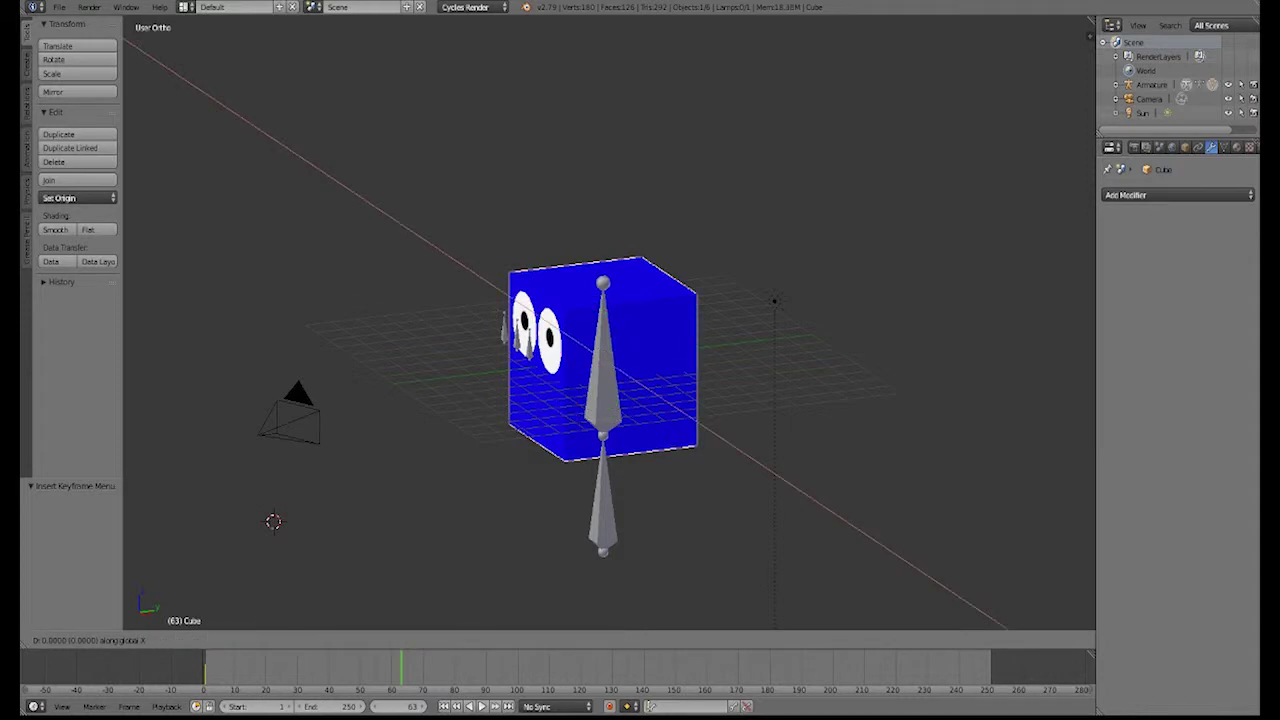
click(834, 514)
- Tilt the cube away from the armature with a rotation and insert a keyframe at frame 63
middle_drag(834, 514, 682, 486)
scroll(960, 504, down, 2)
scroll(682, 486, up, 3)
drag(799, 362, 728, 348)
right_click(728, 348)
drag(804, 385, 738, 296)
key(i)
click(814, 349)
- Return to the start of the timeline, play back the cube's location and rotation animation, and stop it
key(shift+Left)
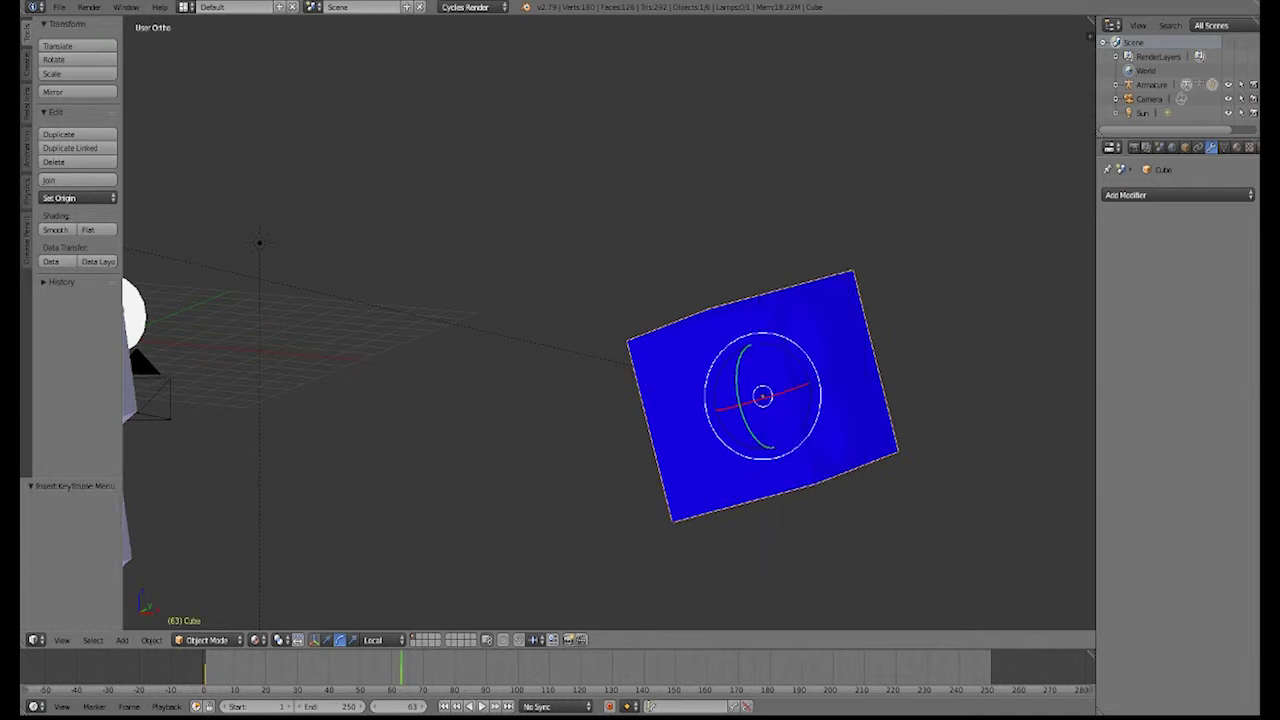
key(alt+a)
key(Escape)
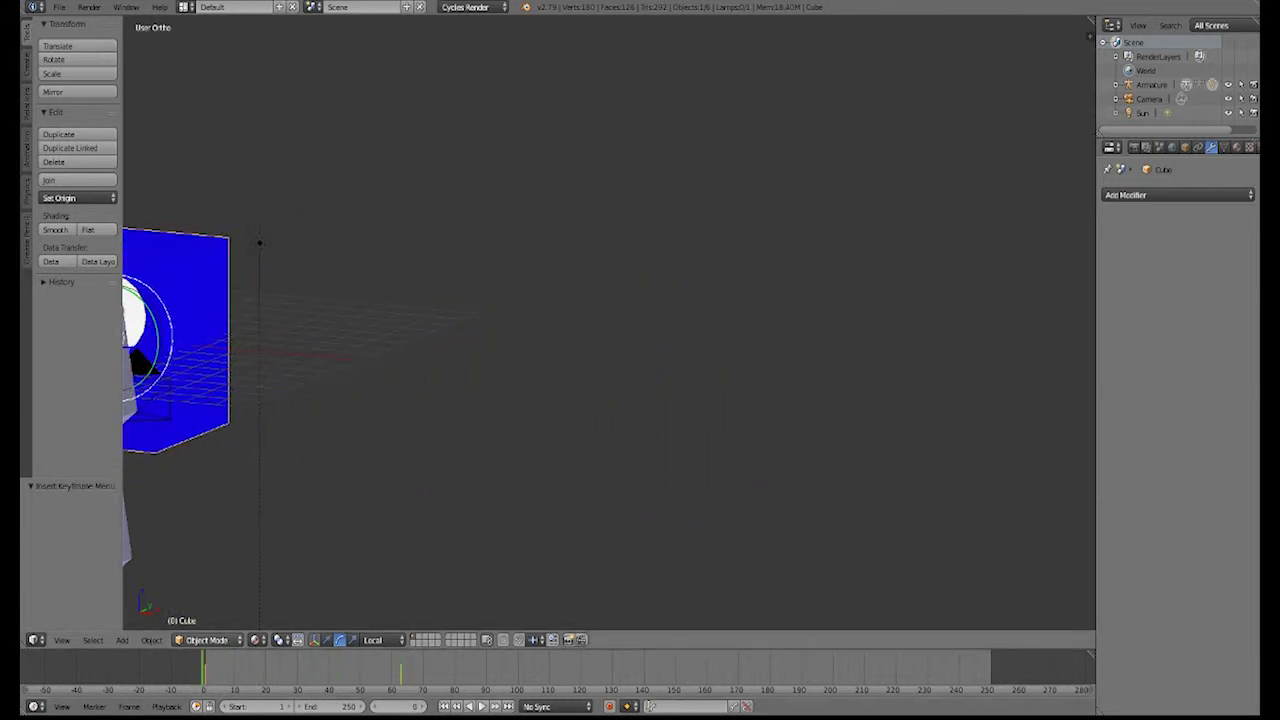
key(alt+a)
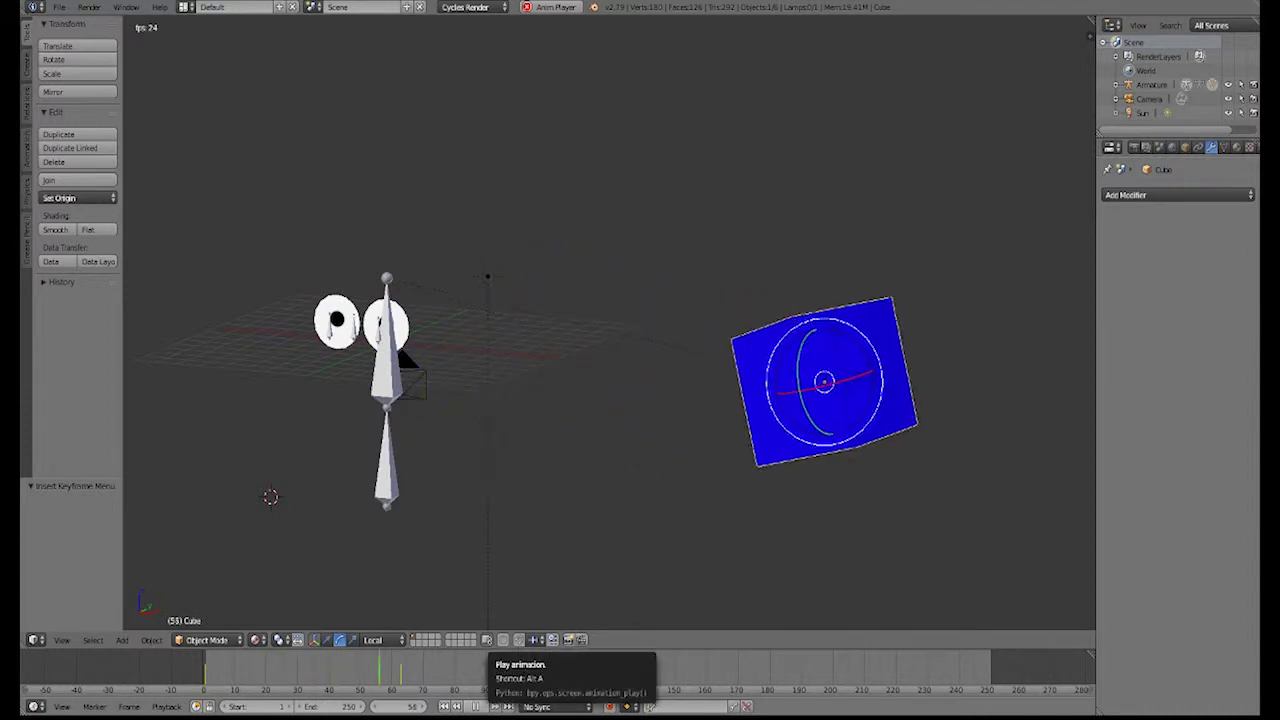
click(475, 706)
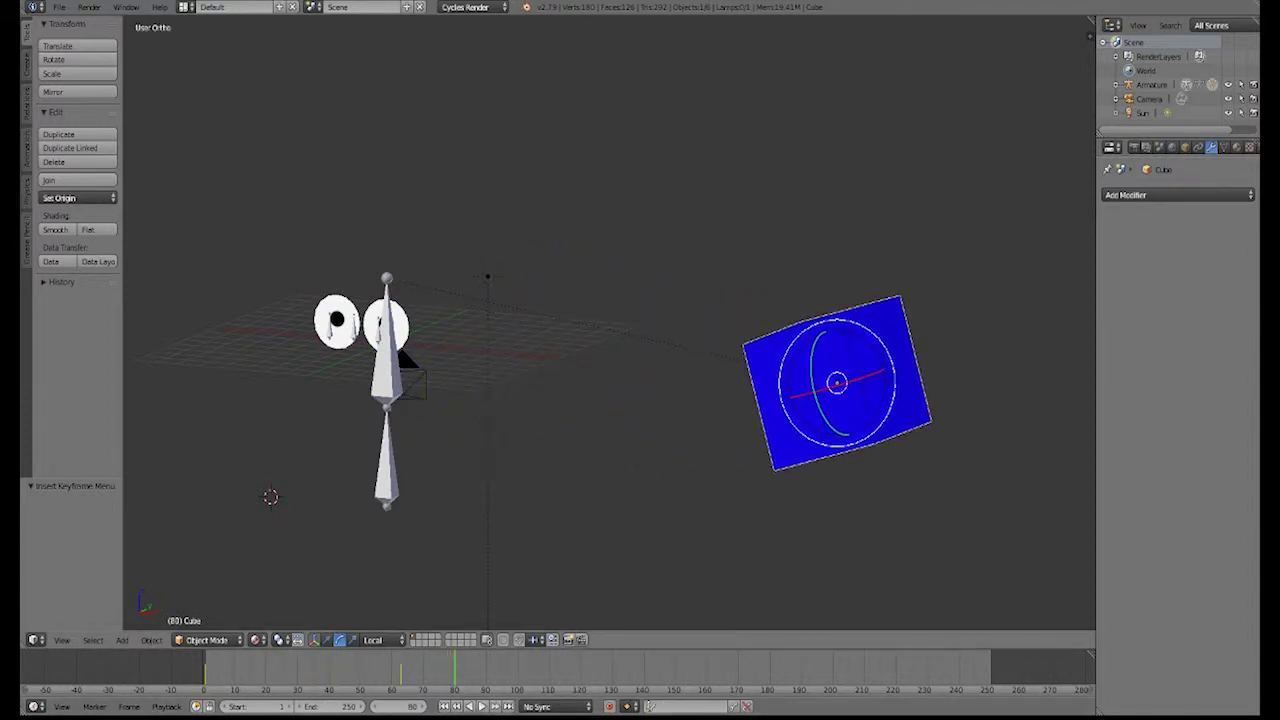
- Revert the cube's keyframed move and rotation through the undo history, back to frame 1
key(ctrl+alt+z)
click(471, 380)
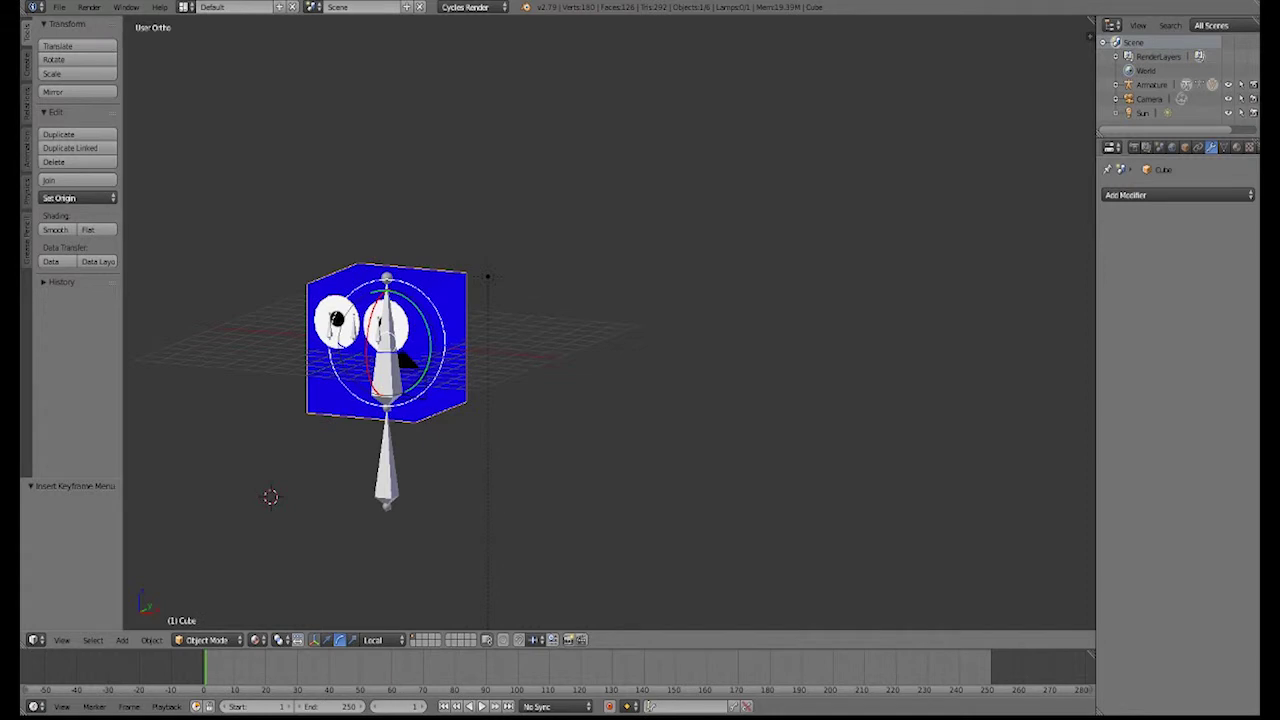
scroll(610, 326, up, 1)
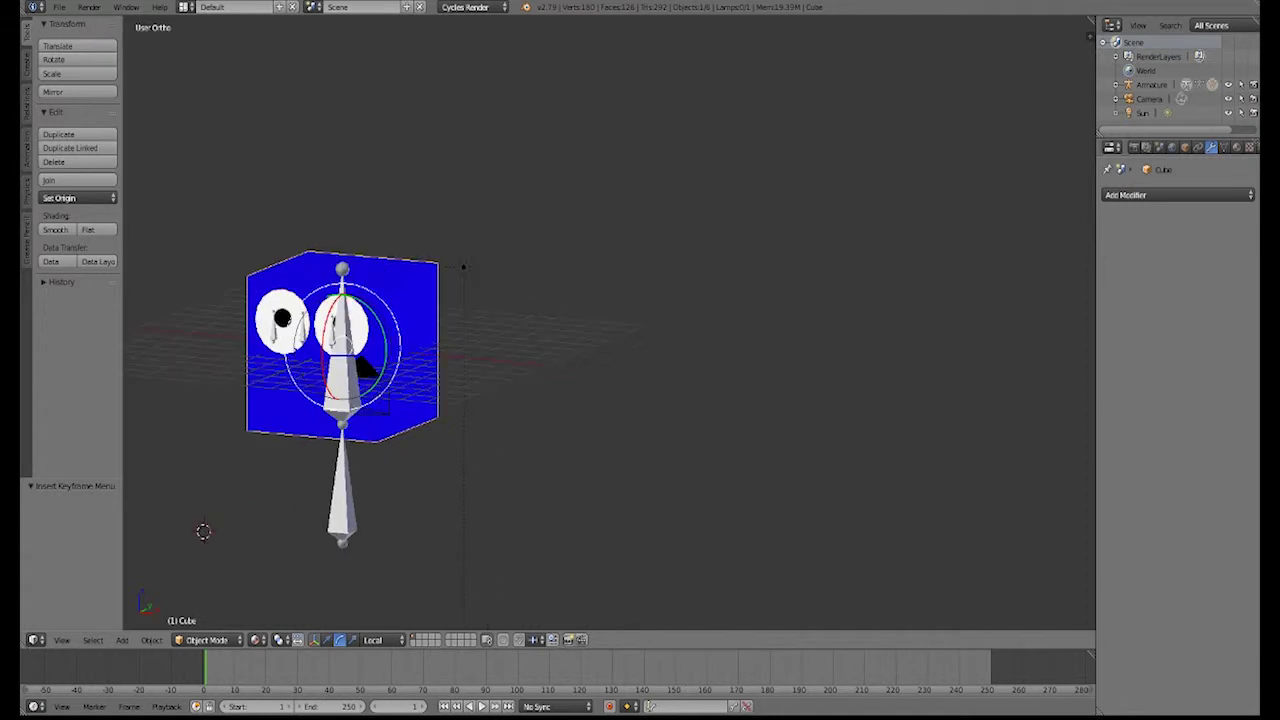
right_click(342, 497)
key(r)
key(Escape)
- Try moving the middle eye-control bone along the global X axis to shift both pupils
shift+middle_drag(500, 340, 663, 323)
scroll(708, 327, up, 2)
scroll(663, 323, up, 2)
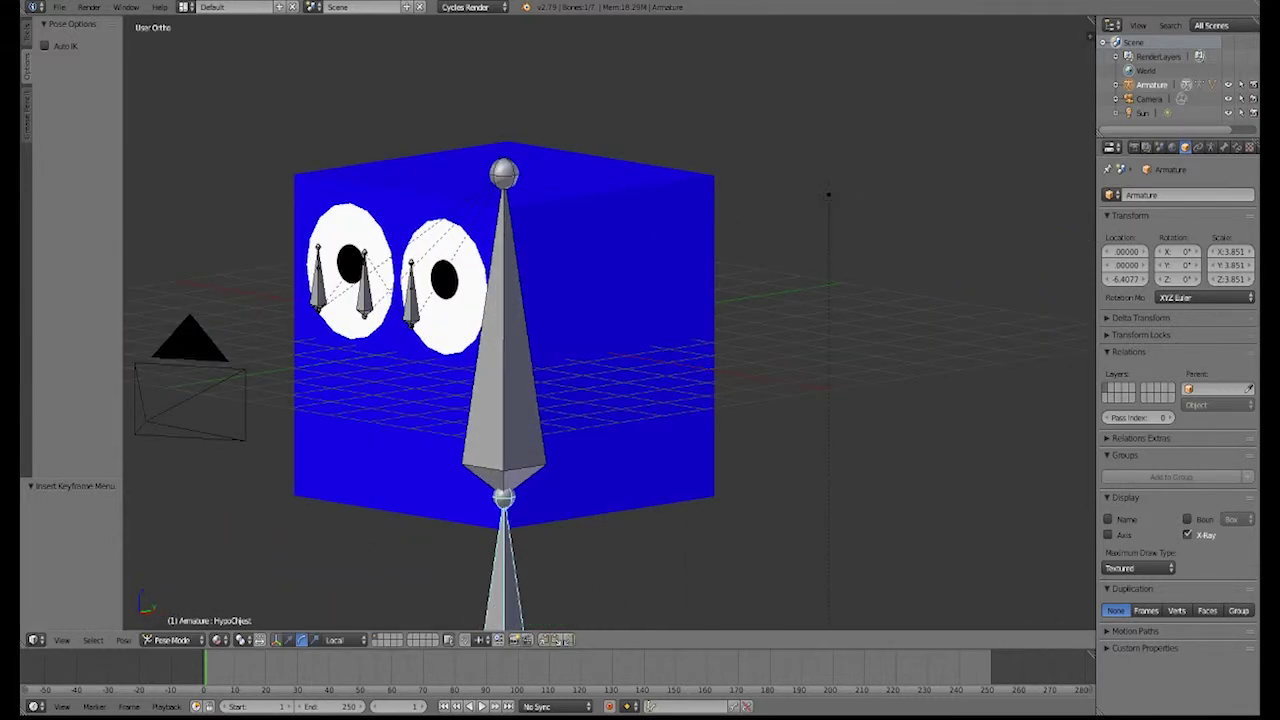
right_click(364, 288)
key(g)
key(x)
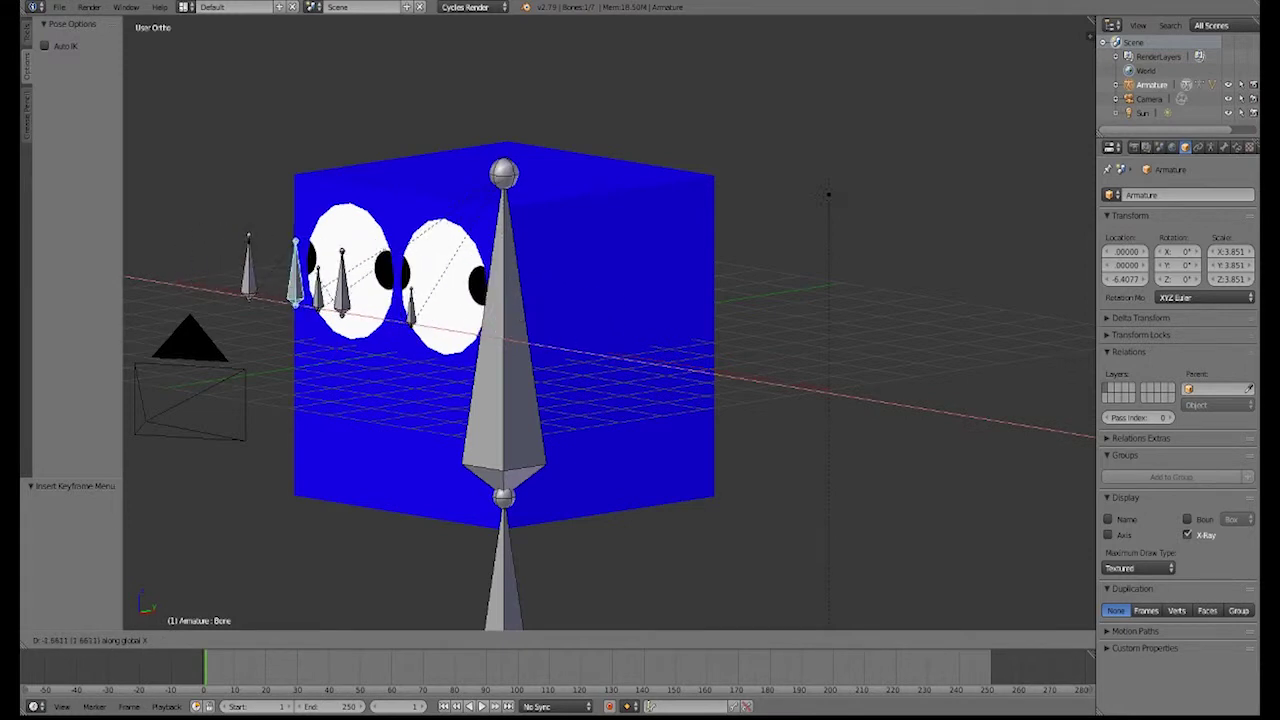
key(Return)
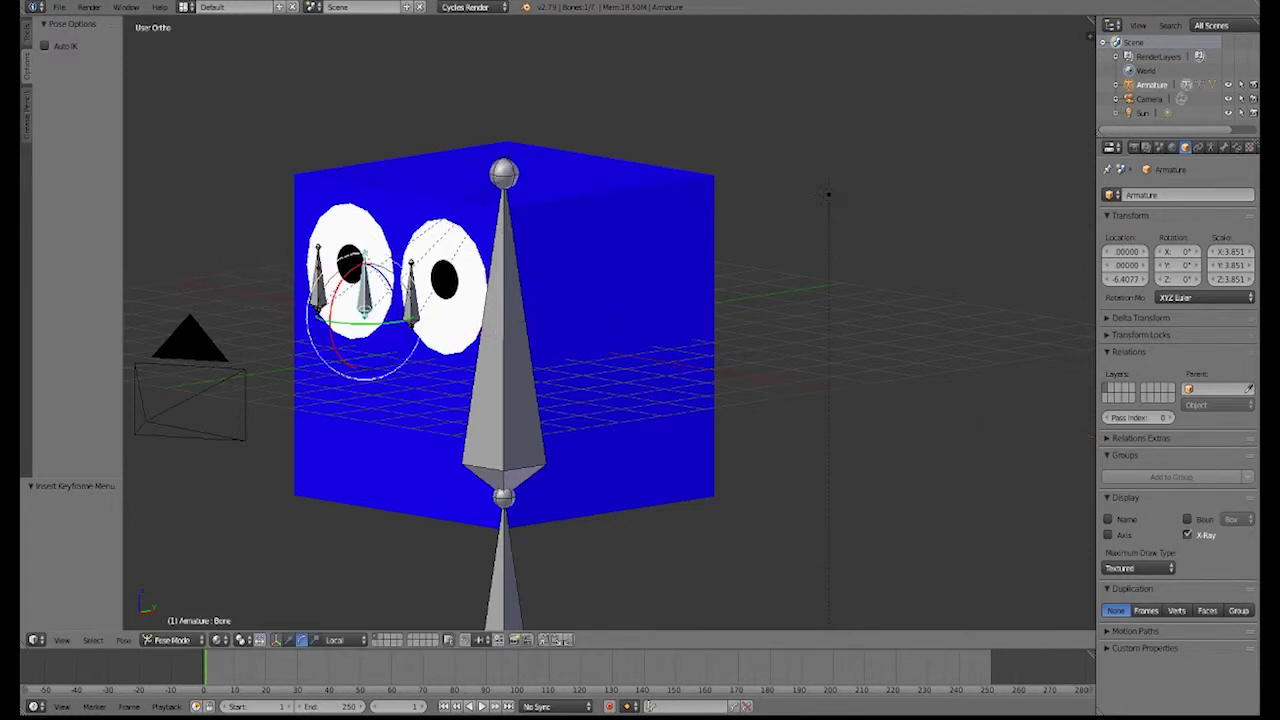
- Select the cube, open its material settings and keyframe the blue diffuse color at frames 1 and 30
right_click(600, 280)
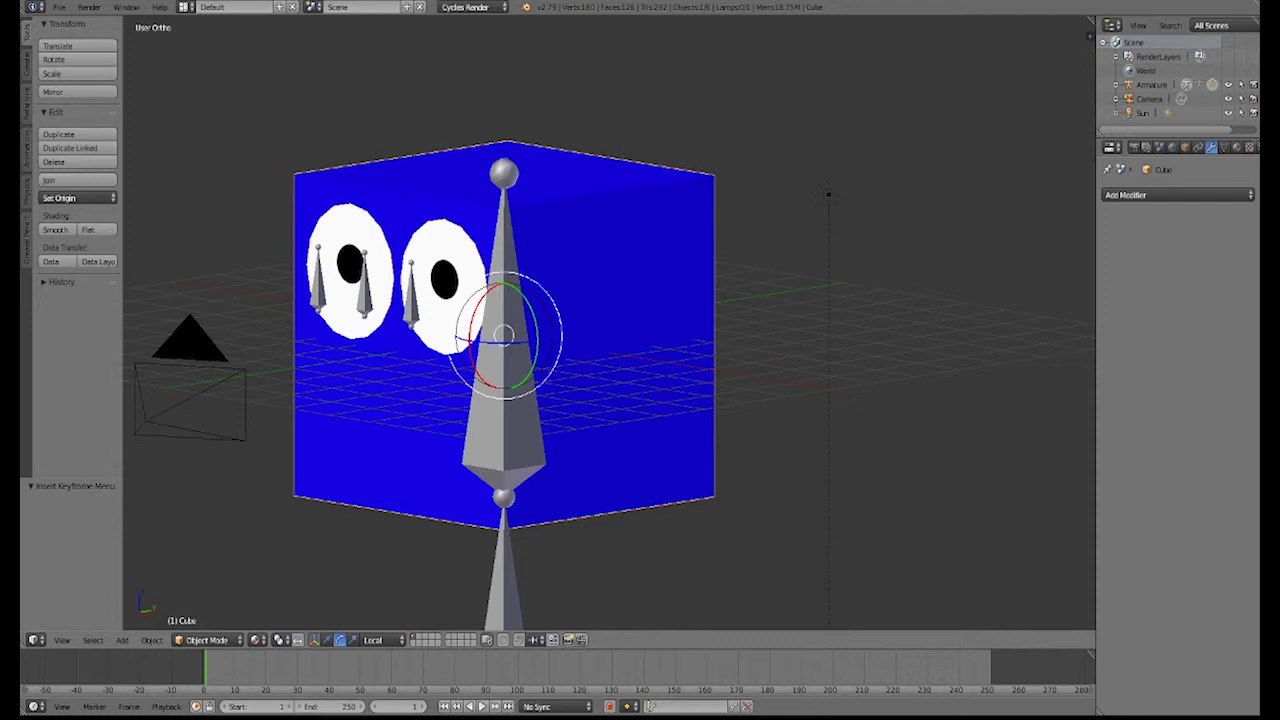
click(1236, 147)
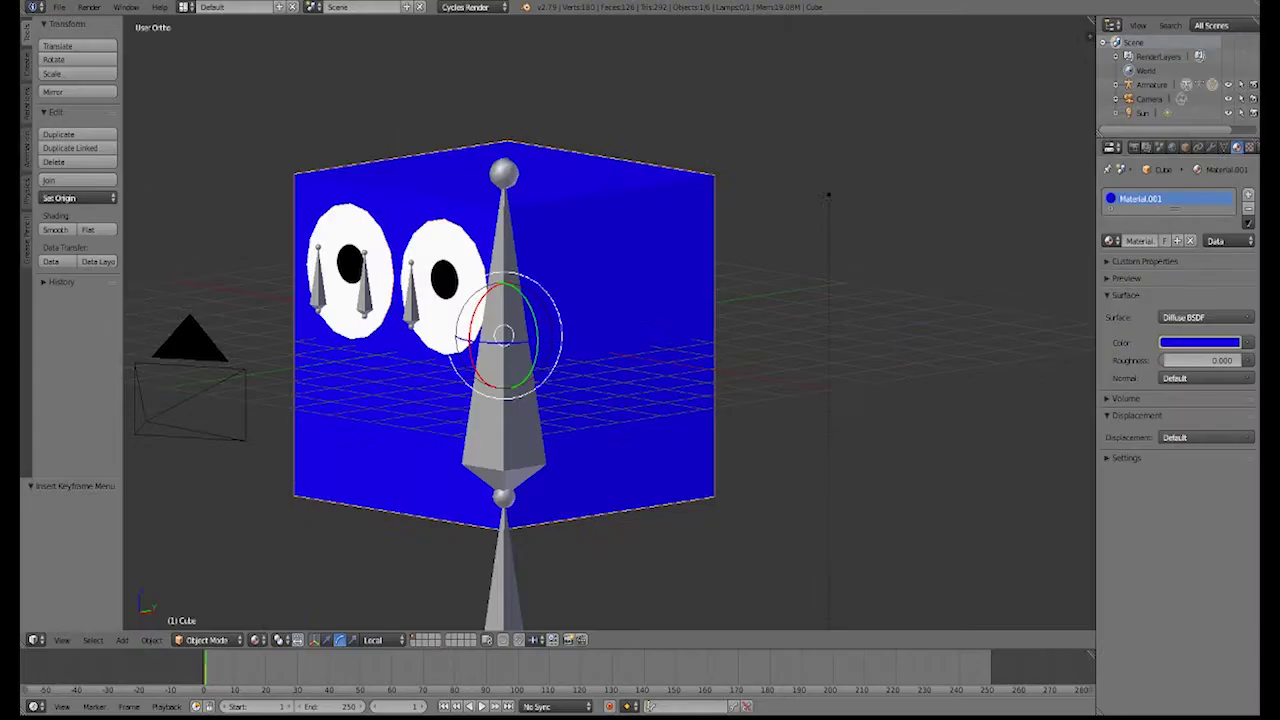
key(Escape)
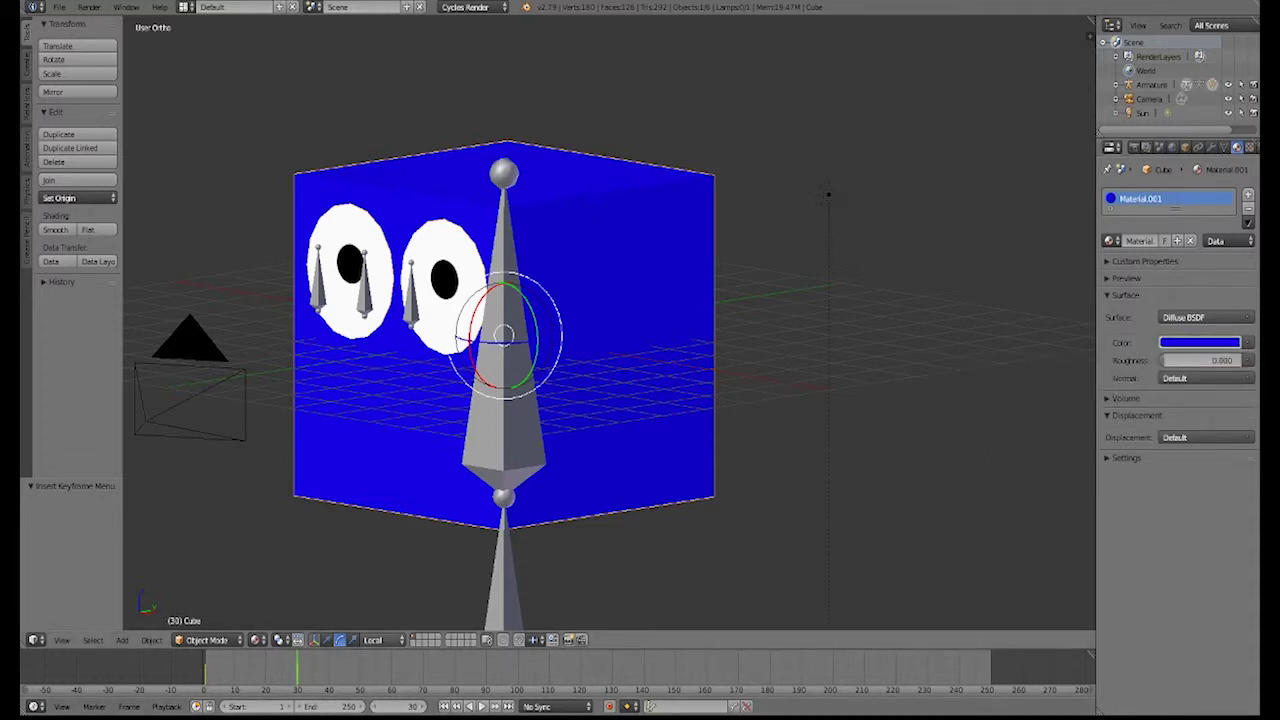
- At frame 60, change the cube material's diffuse color to bright green and insert a keyframe for it
drag(300, 669, 392, 669)
click(1199, 342)
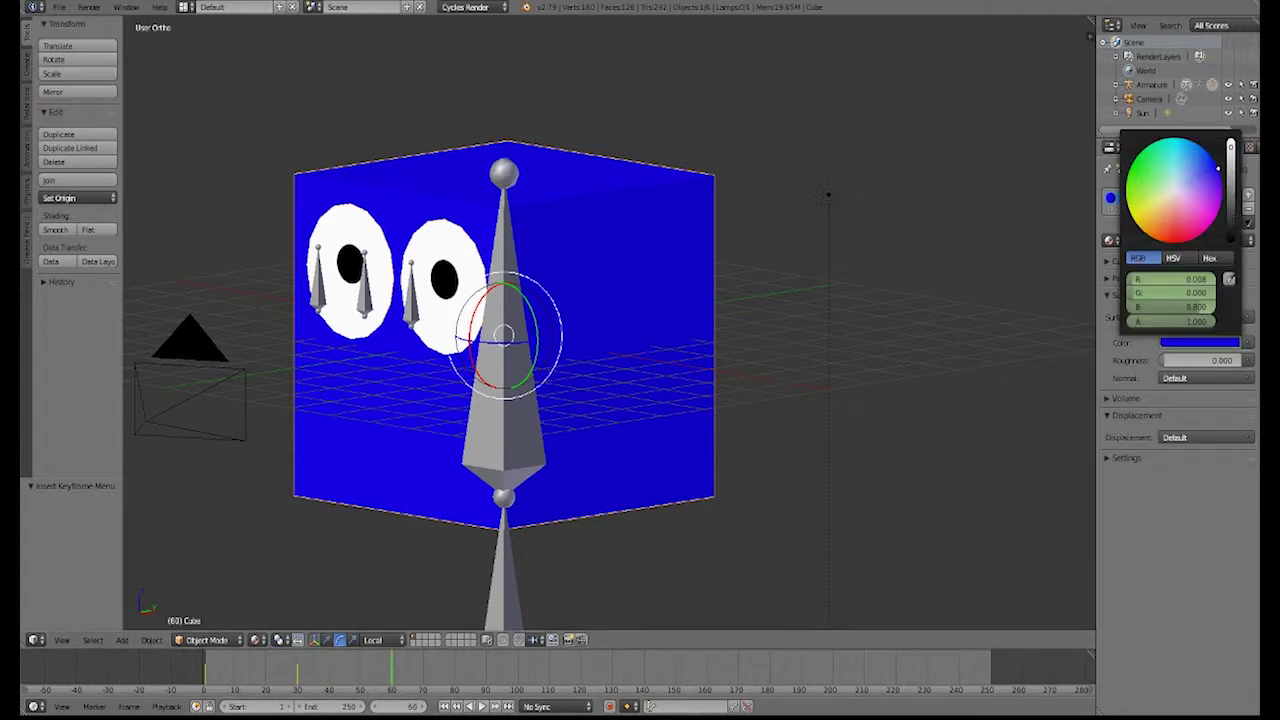
click(1132, 167)
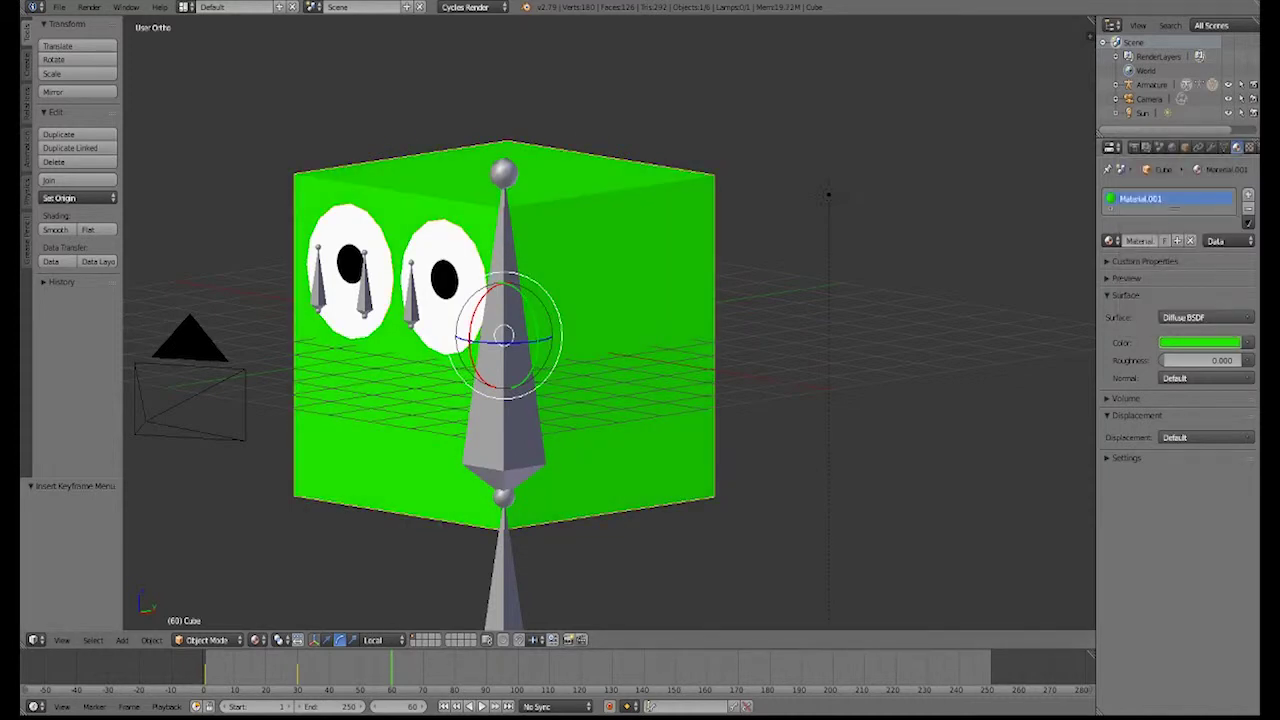
key(i)
- Step through frames 27 to 55 in Rendered viewport shading to preview the cube's color change, and return to Material shading
drag(391, 668, 288, 668)
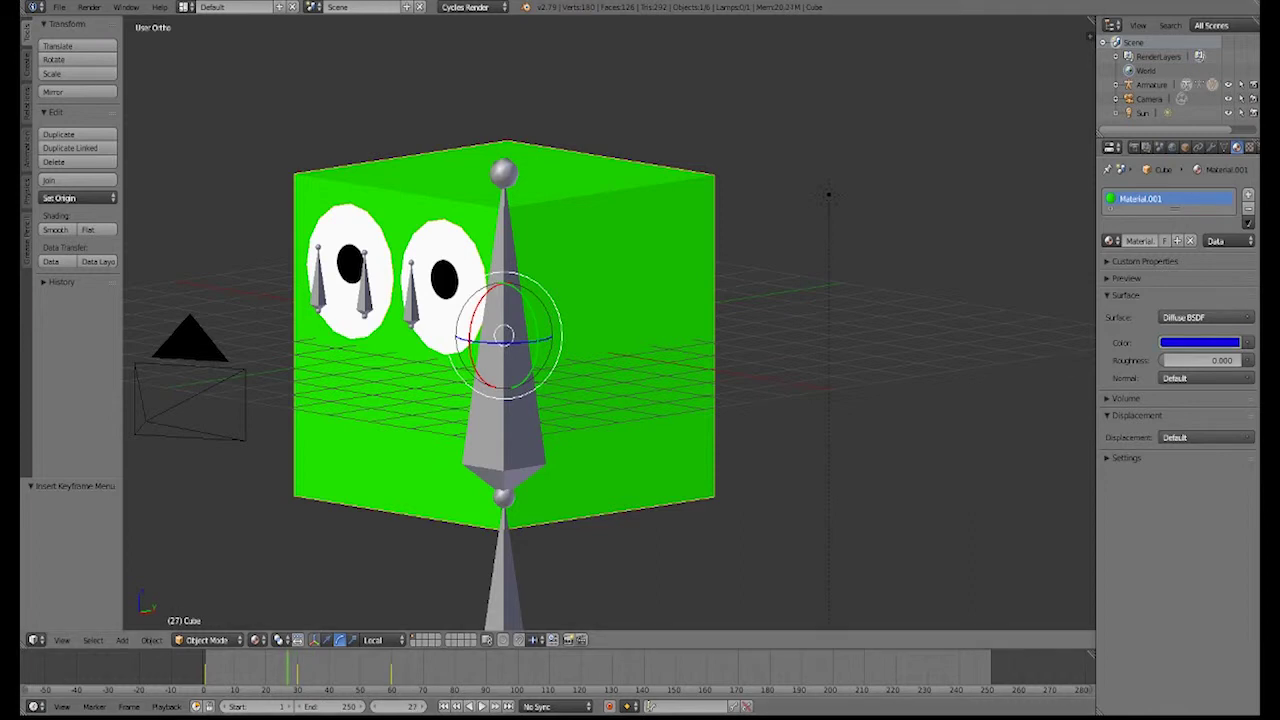
click(258, 640)
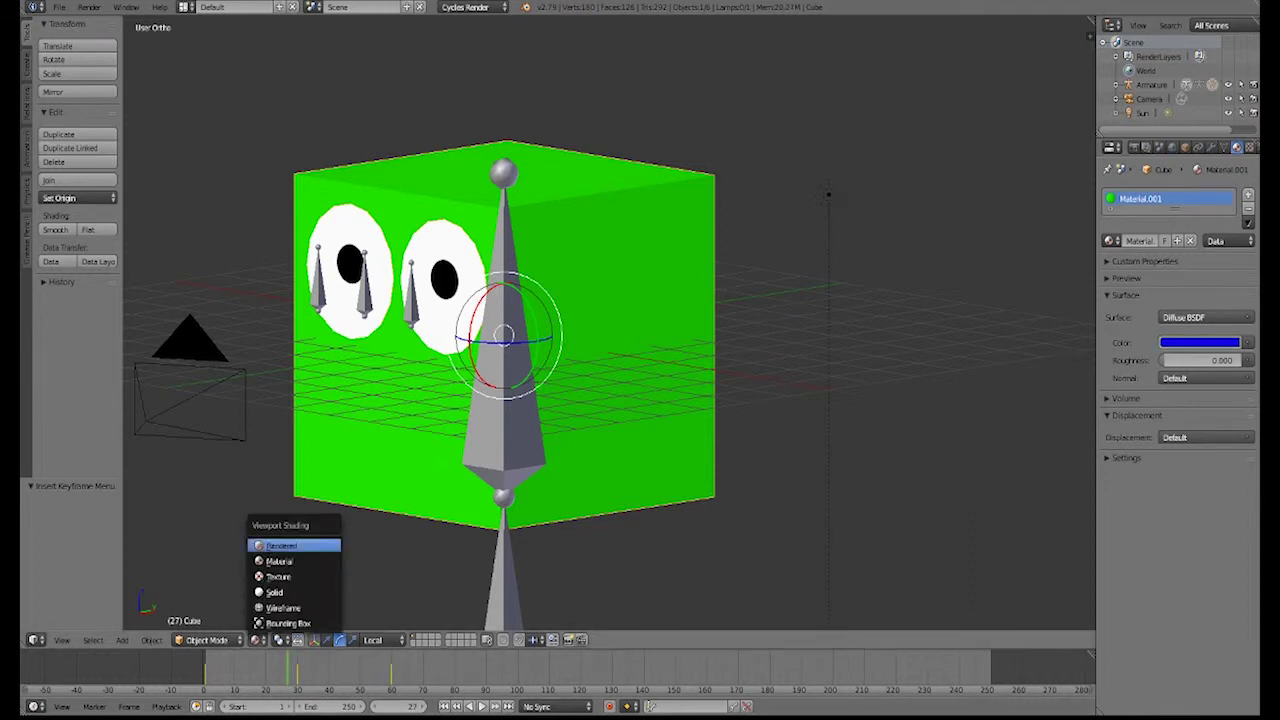
click(282, 545)
key(Right)
key(Right)
key(Right)
key(Right)
key(Right)
key(Right)
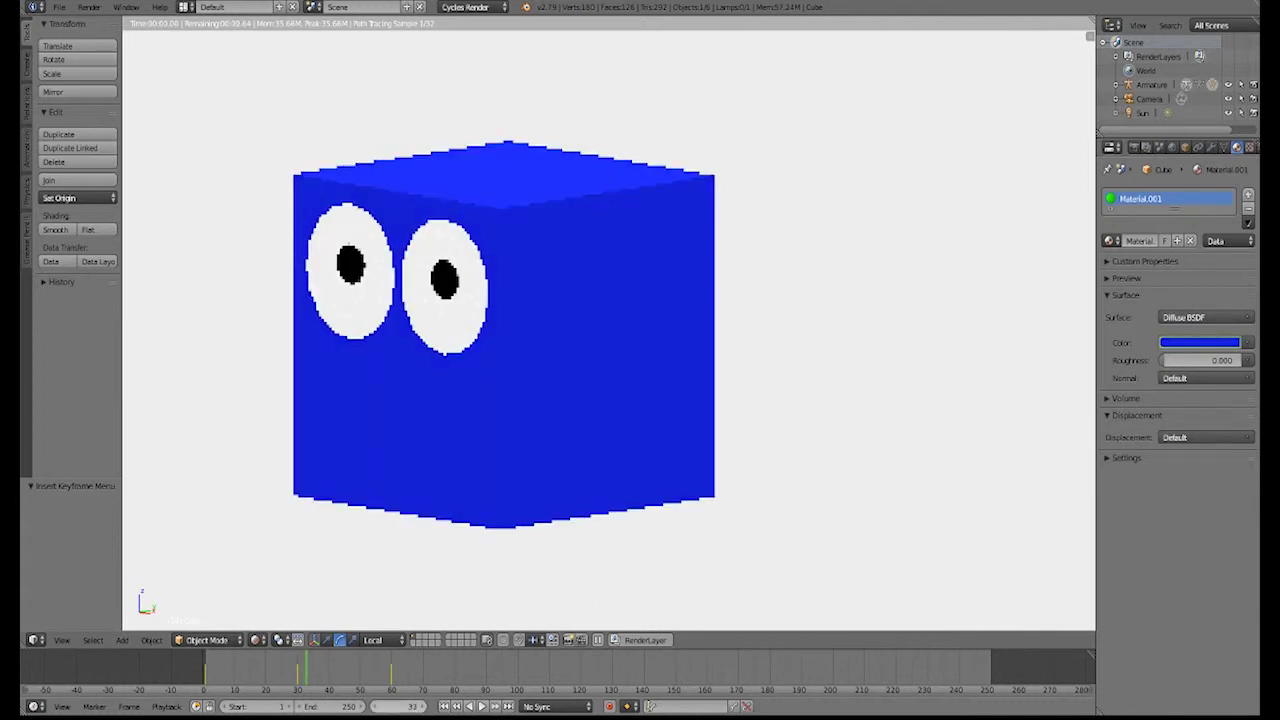
key(Right)
key(Right)
key(Right)
key(Right)
key(Right)
key(Right)
key(Right)
key(Right)
key(Right)
key(Right)
key(Right)
key(Right)
key(Right)
key(Right)
key(Right)
key(Right)
key(Right)
click(257, 640)
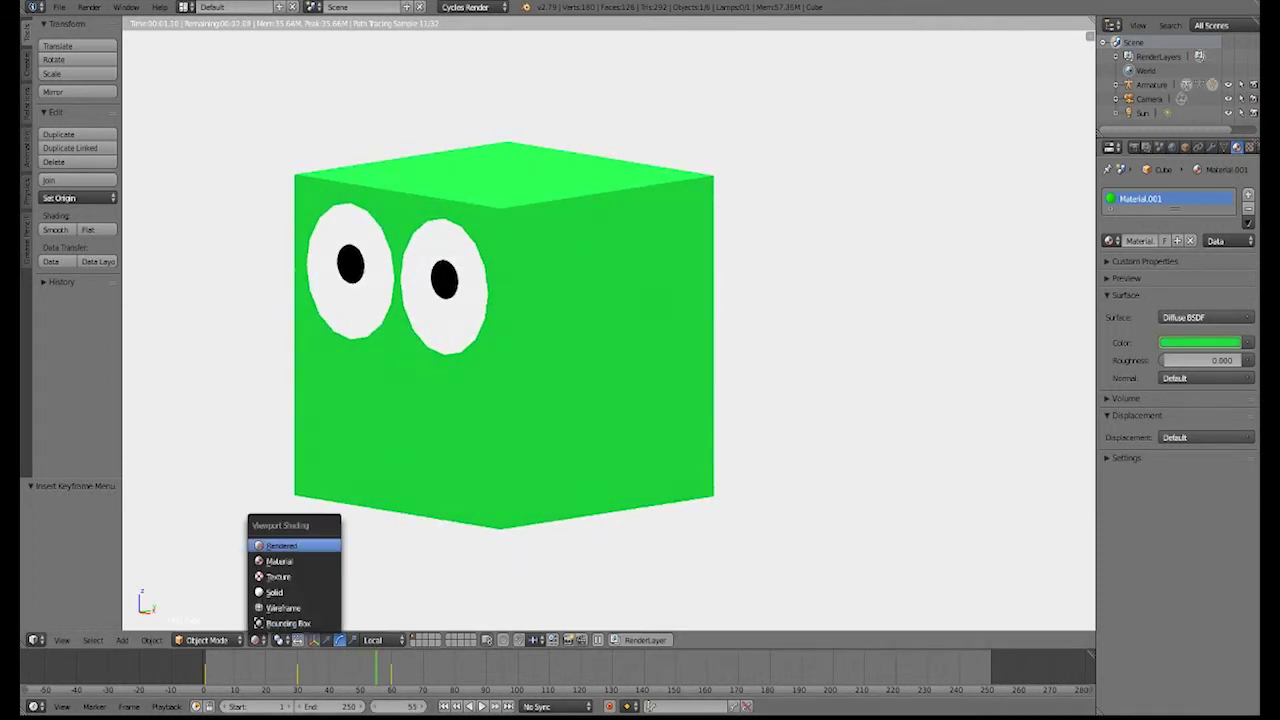
click(279, 561)
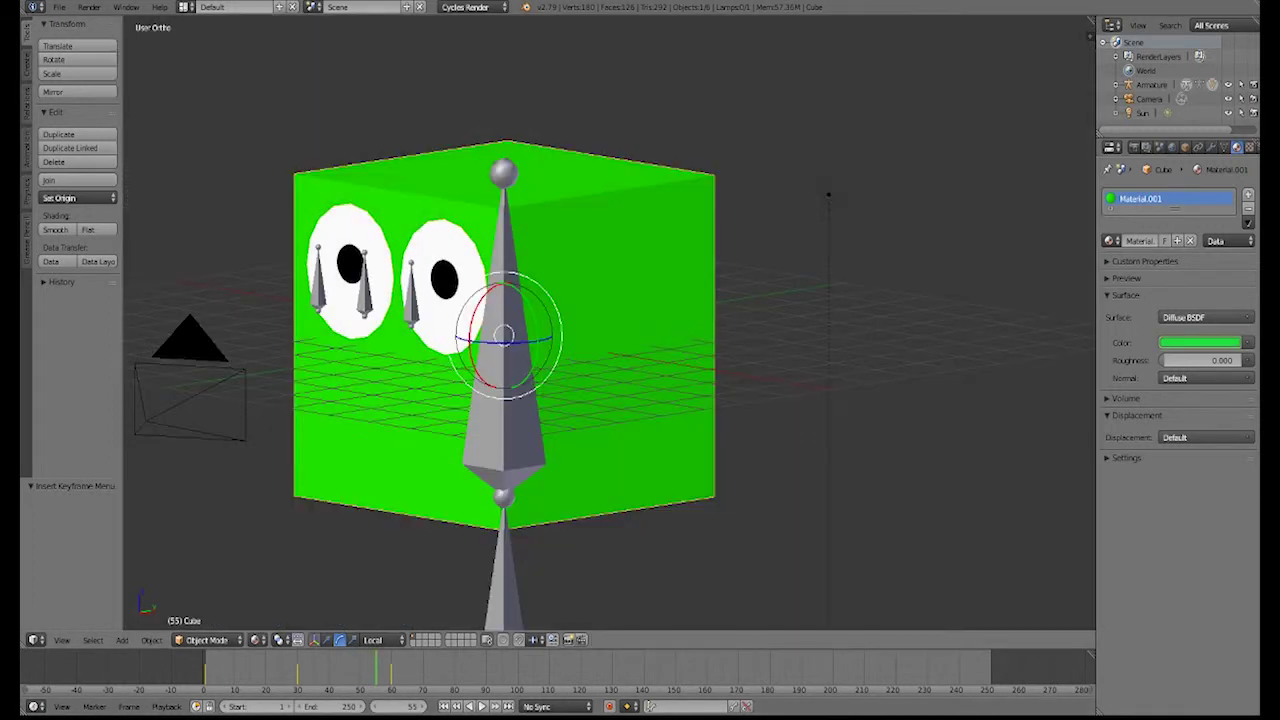
- Split the 3D view vertically and switch the larger new area to the Dope Sheet editor
key(ctrl+alt+z)
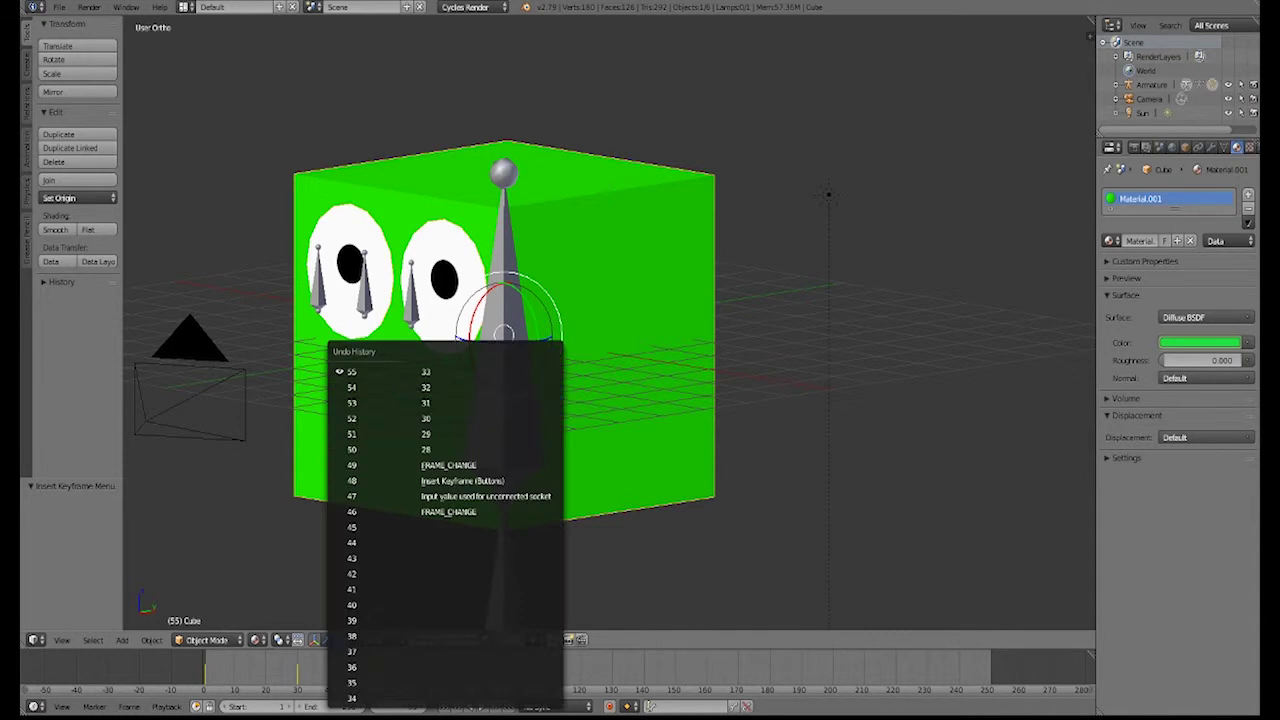
key(Escape)
drag(1091, 20, 320, 30)
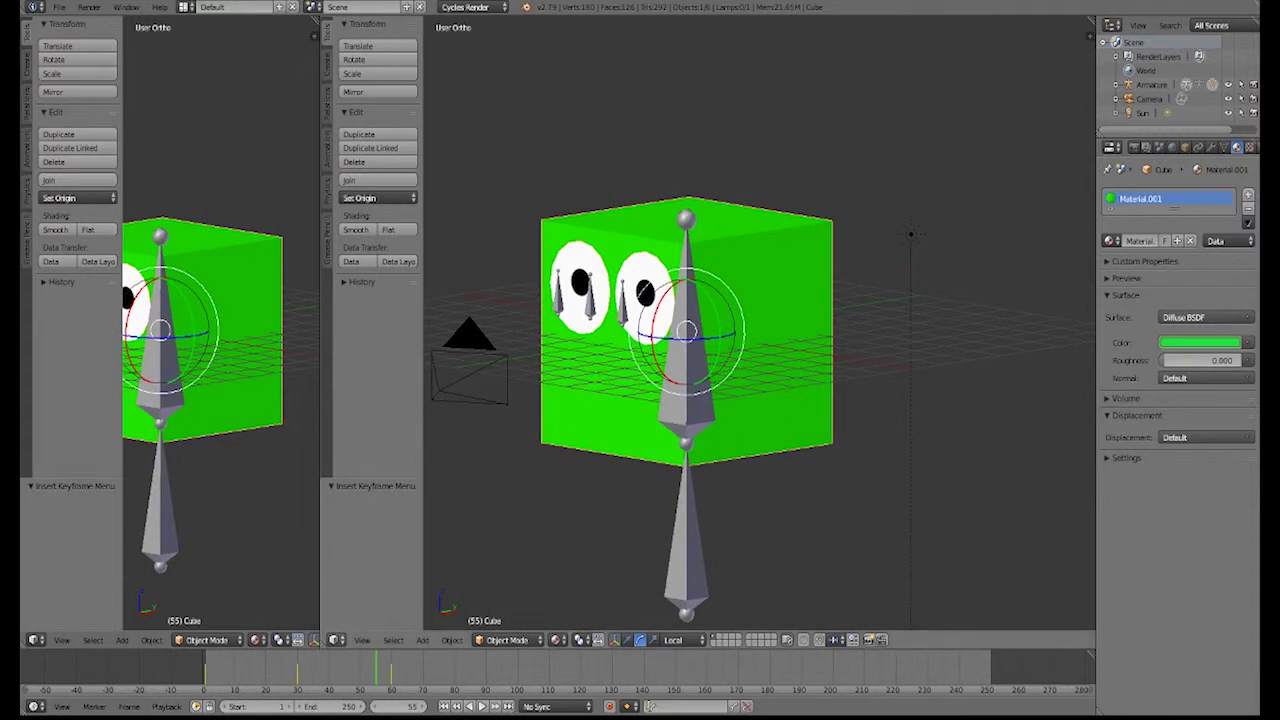
click(336, 640)
click(372, 569)
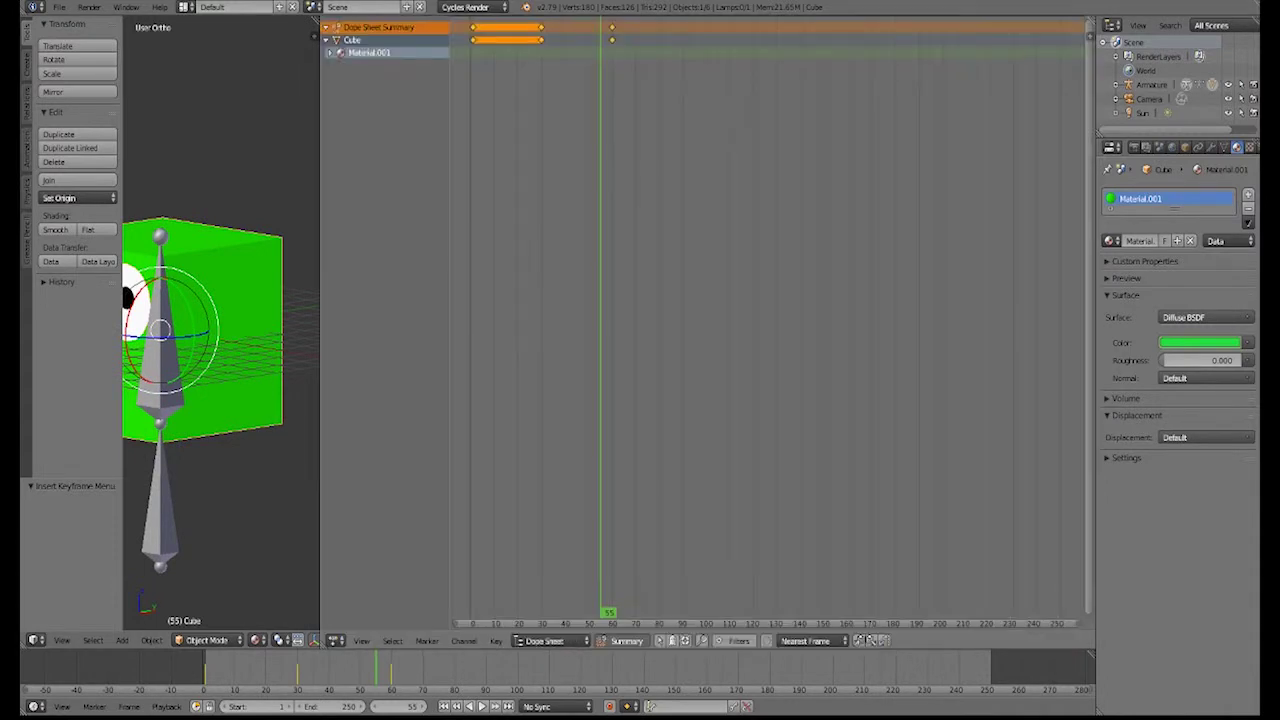
- Delete the cube's color keyframes in the Dope Sheet and move the current frame to 0
right_click(612, 40)
shift+right_click(541, 40)
key(x)
click(474, 46)
drag(497, 150, 471, 200)
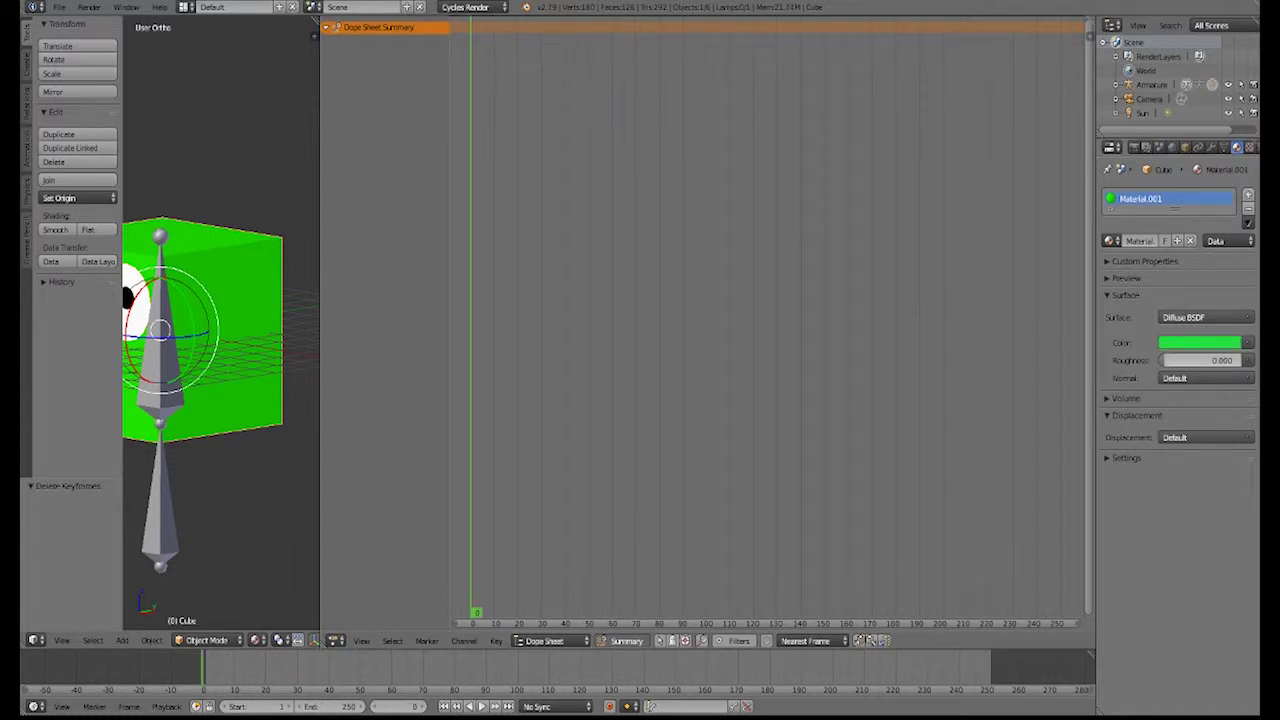
- Keyframe the cube material's Roughness at 0 on frame 0 and at 1.000 on frame 49
key(i)
drag(514, 300, 586, 300)
drag(1175, 360, 1254, 360)
key(i)
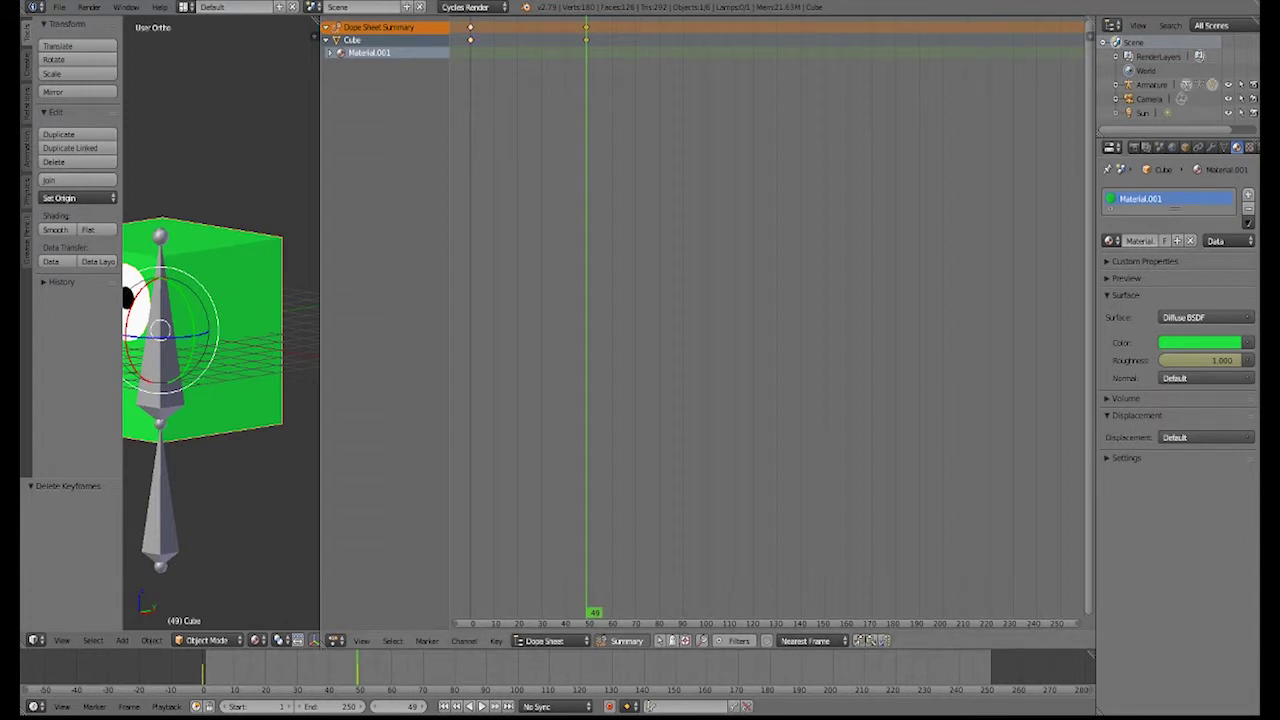
- Delete the material's Roughness keyframes and return to frame 0
key(x)
click(471, 40)
click(471, 42)
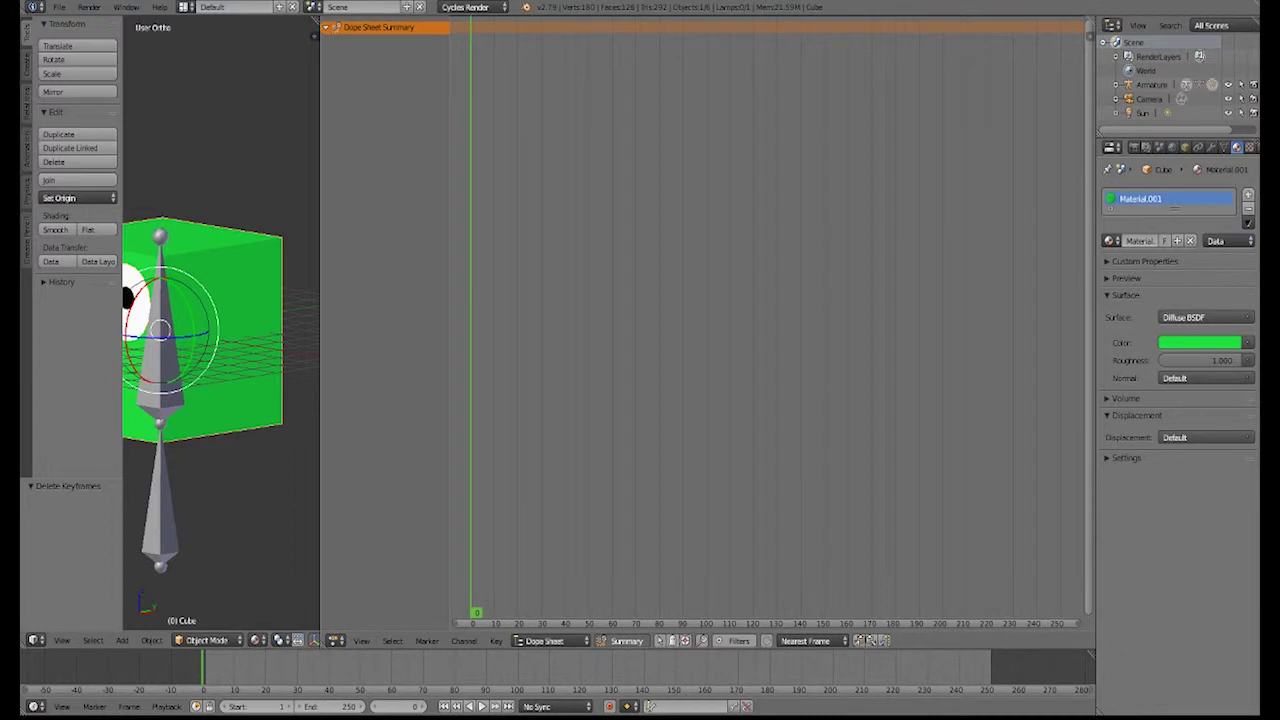
- Close the Dope Sheet by joining the areas so the 3D view fills the space again
drag(315, 21, 314, 34)
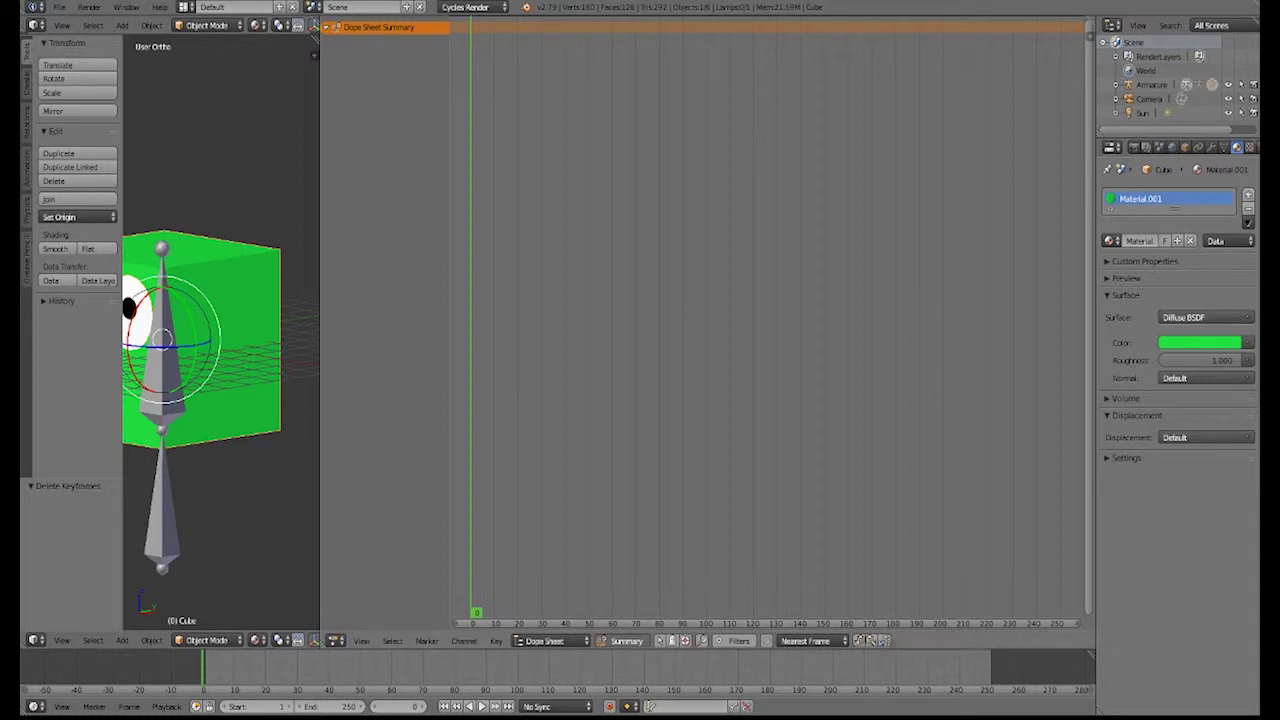
drag(320, 340, 684, 340)
drag(680, 52, 594, 52)
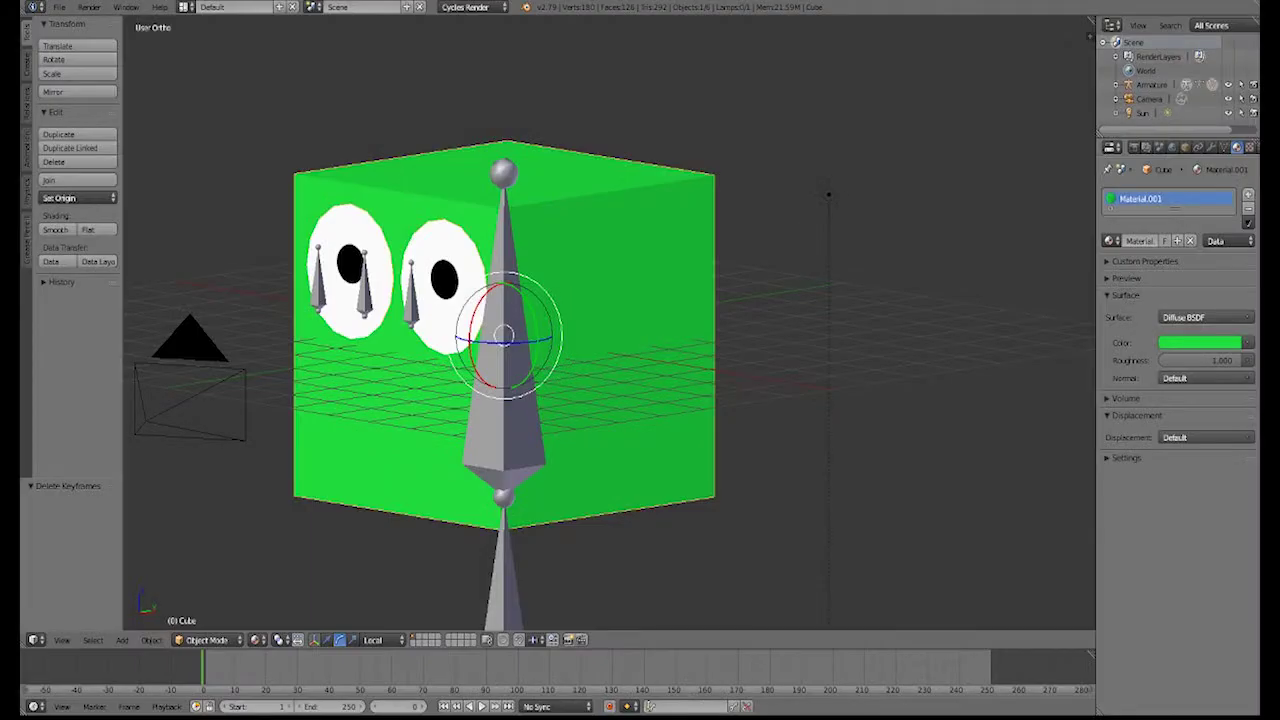
- Set the cube material's diffuse color to blue and check the material's Volume and Settings sections
click(1200, 343)
click(1138, 205)
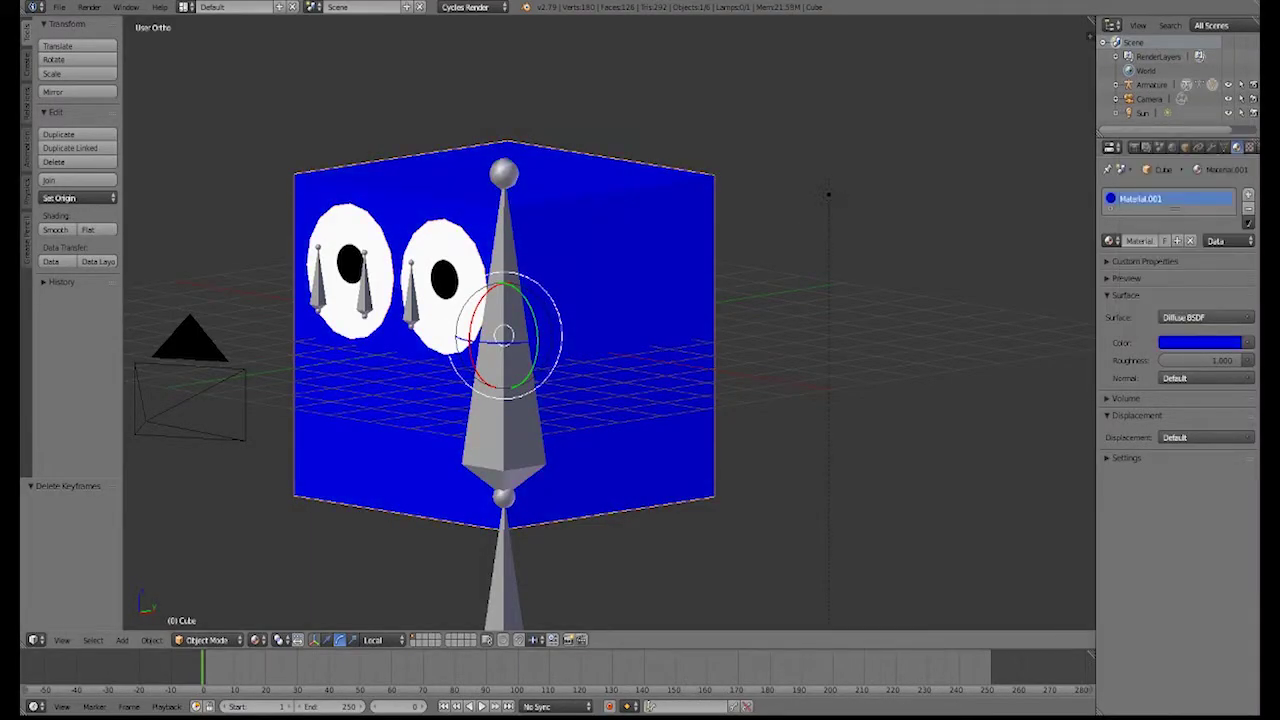
click(1119, 399)
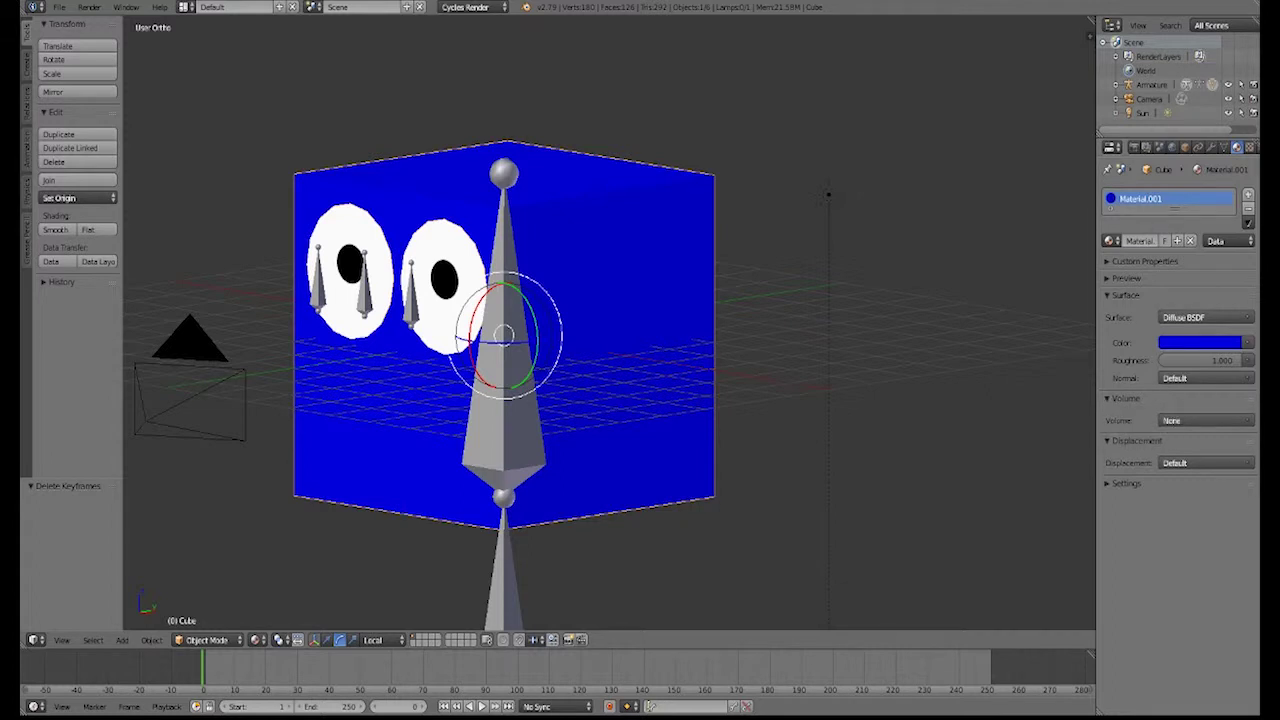
click(1126, 398)
click(1126, 457)
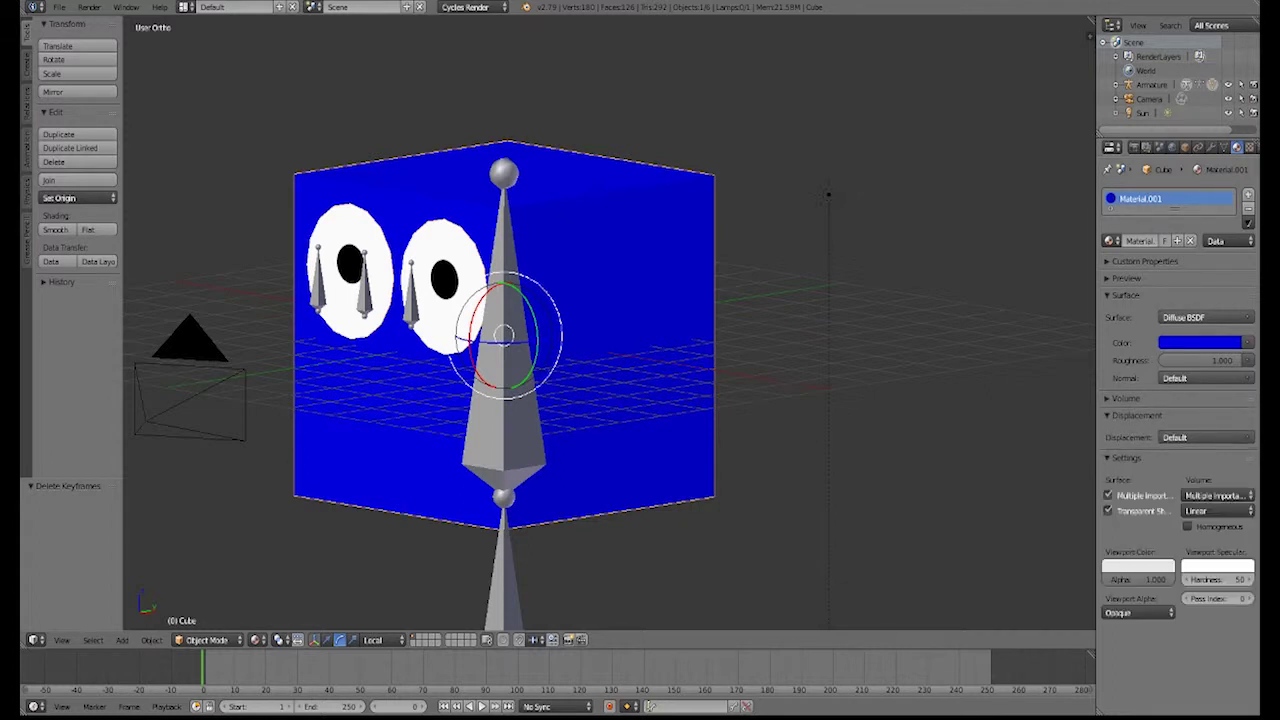
click(1126, 457)
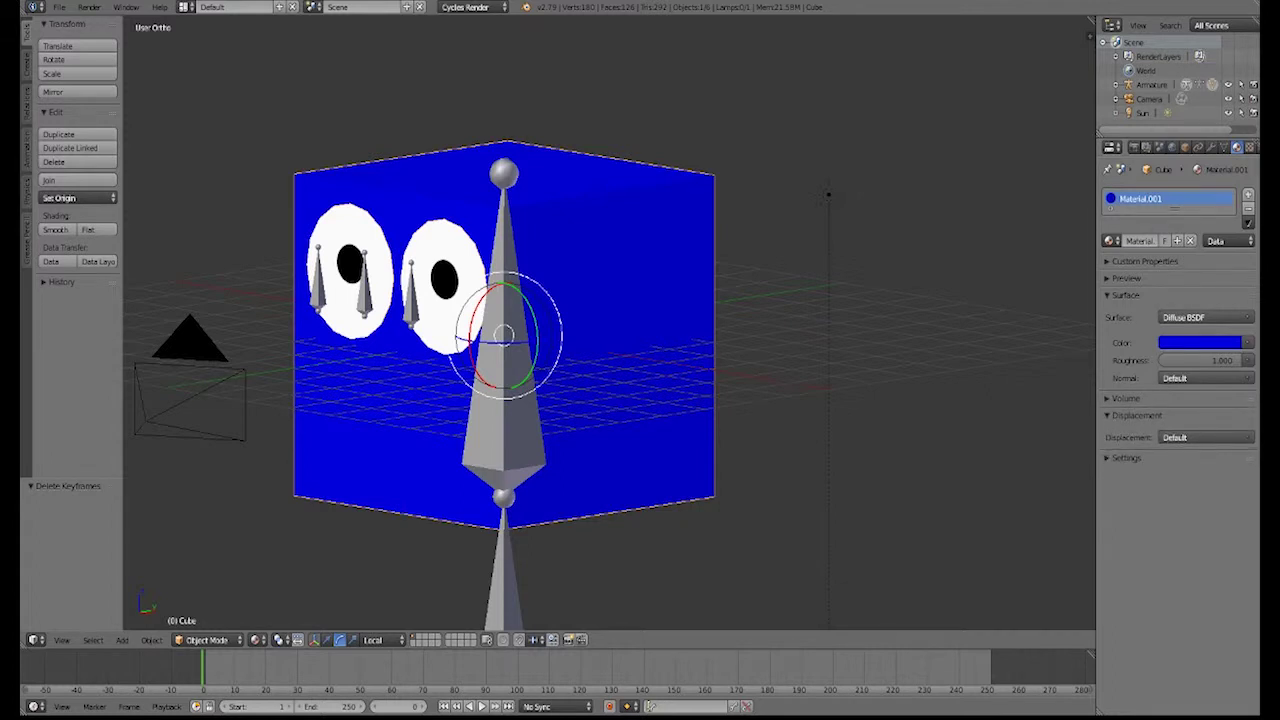
- Widen the Properties editor, browse the cube's properties, and add a Wave modifier to it
drag(1096, 455, 863, 455)
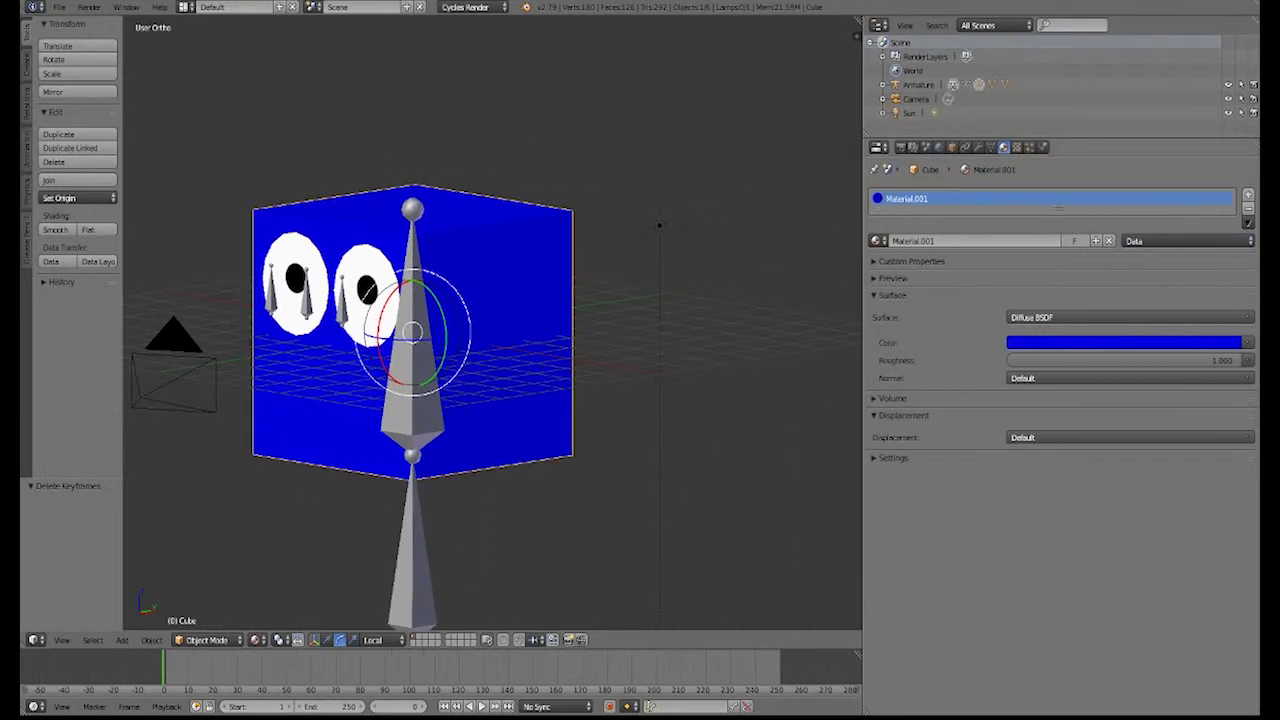
click(1029, 147)
click(1042, 147)
click(1016, 147)
click(990, 147)
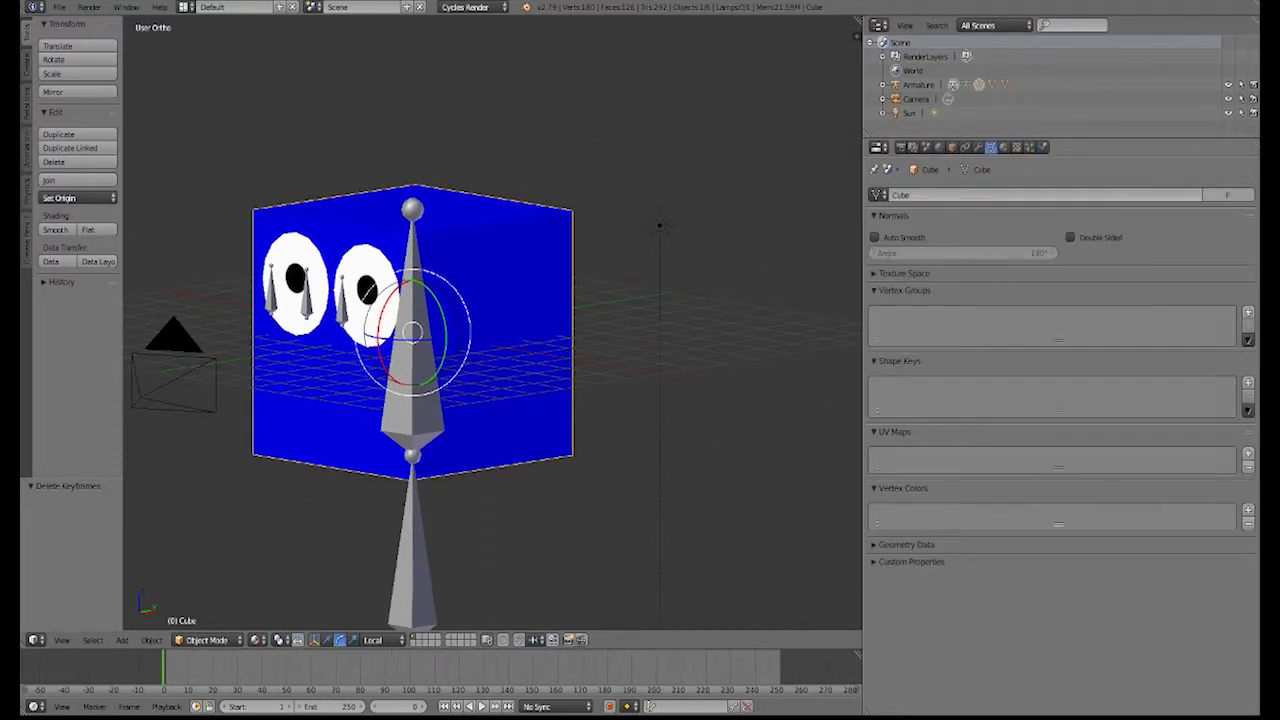
click(951, 147)
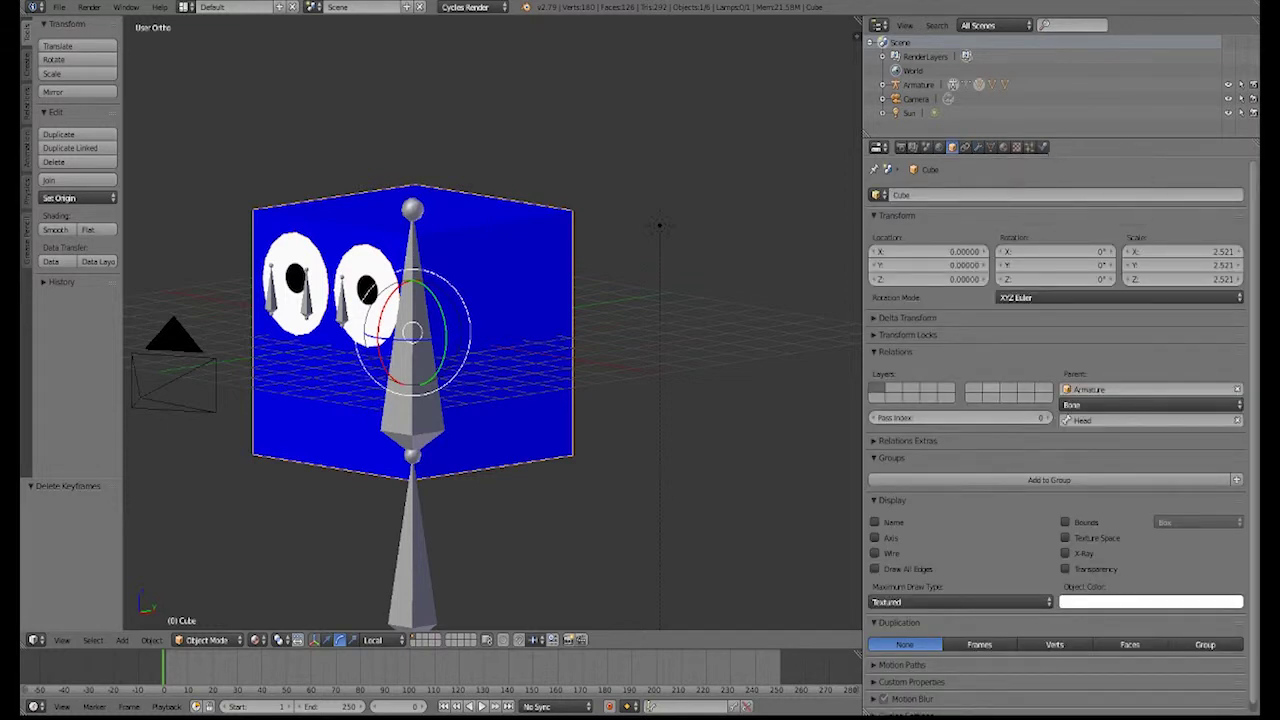
click(990, 147)
click(978, 147)
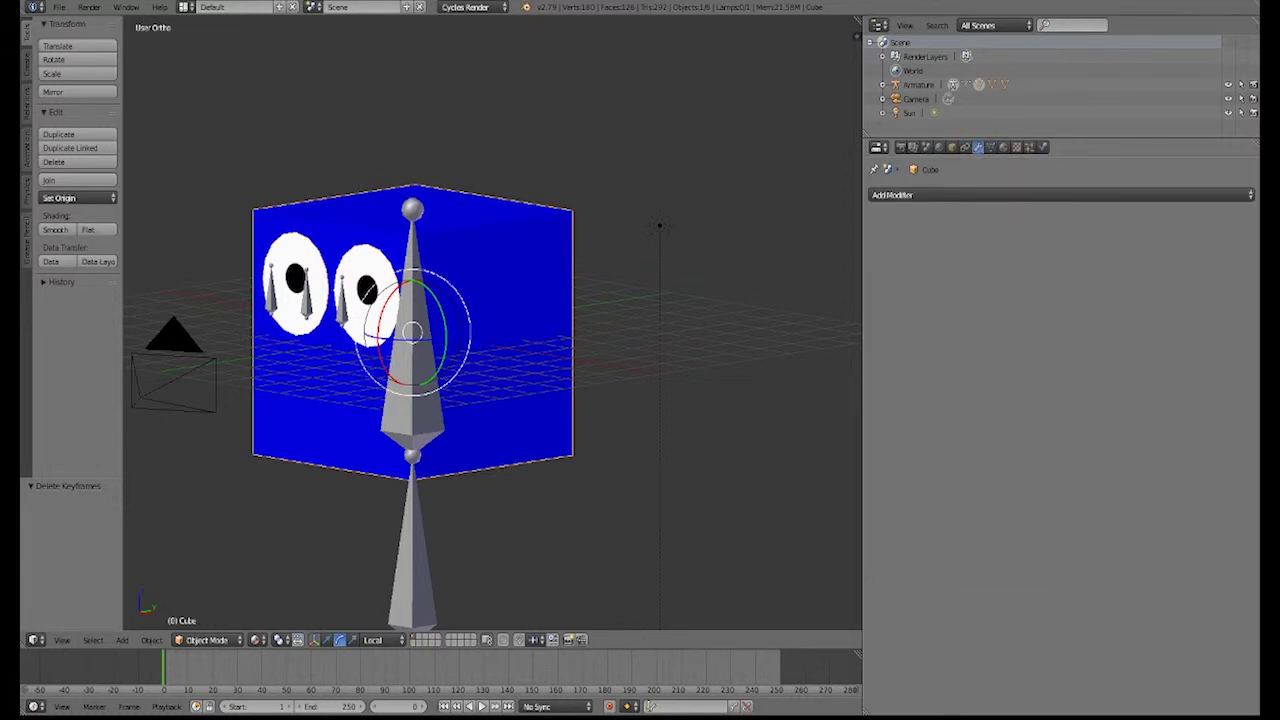
click(1060, 194)
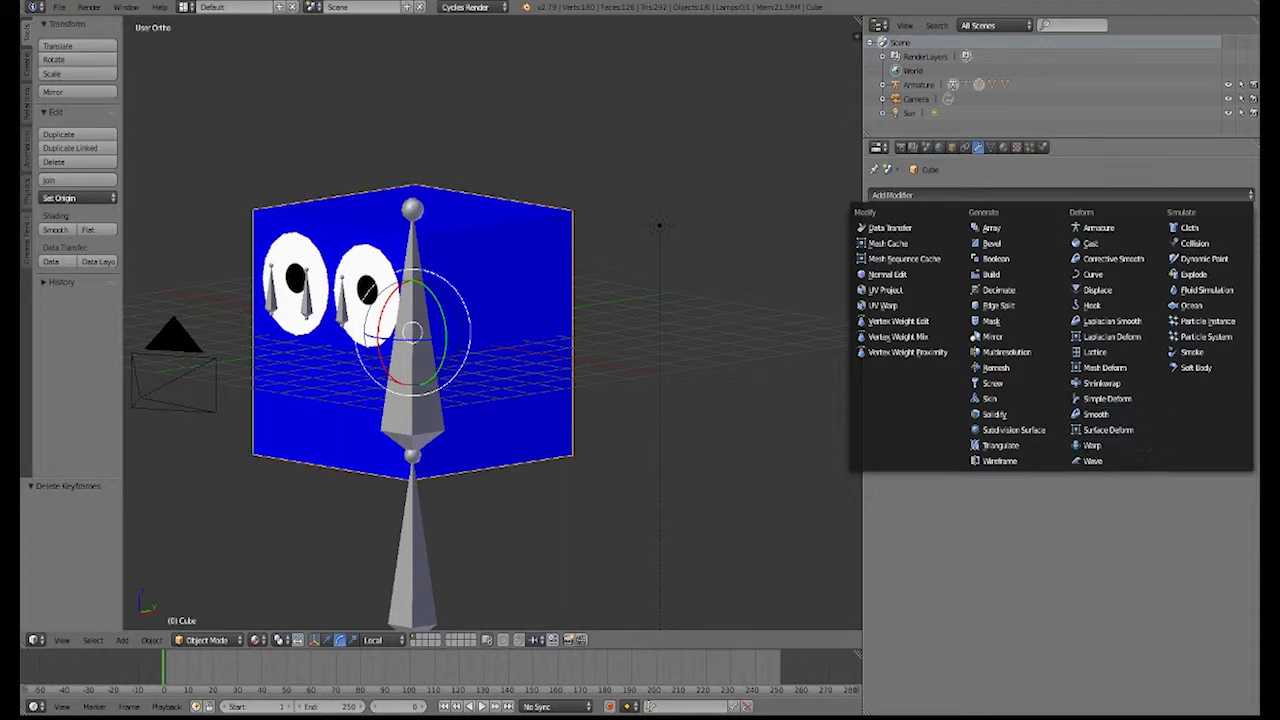
click(1100, 460)
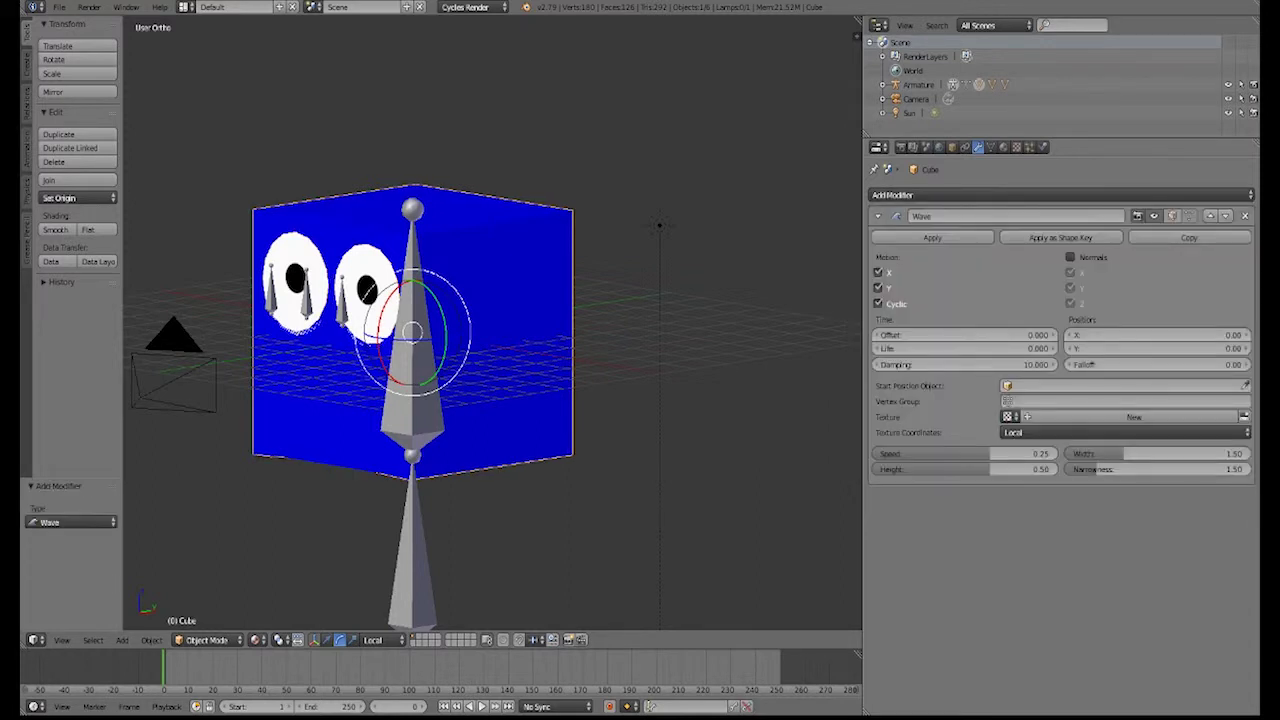
- Insert keyframes on the Wave modifier's Offset, Life and X and Y position at frame 0, and undo them through the undo history
key(i)
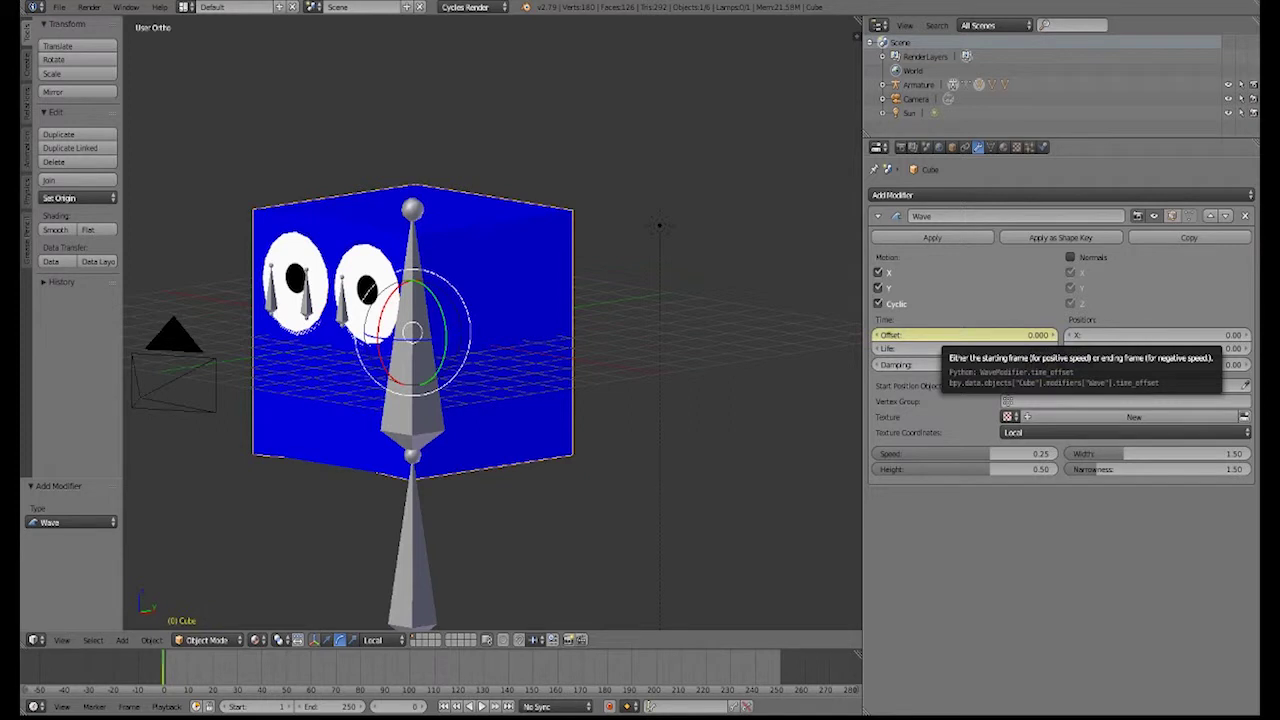
key(i)
key(i)
key(i)
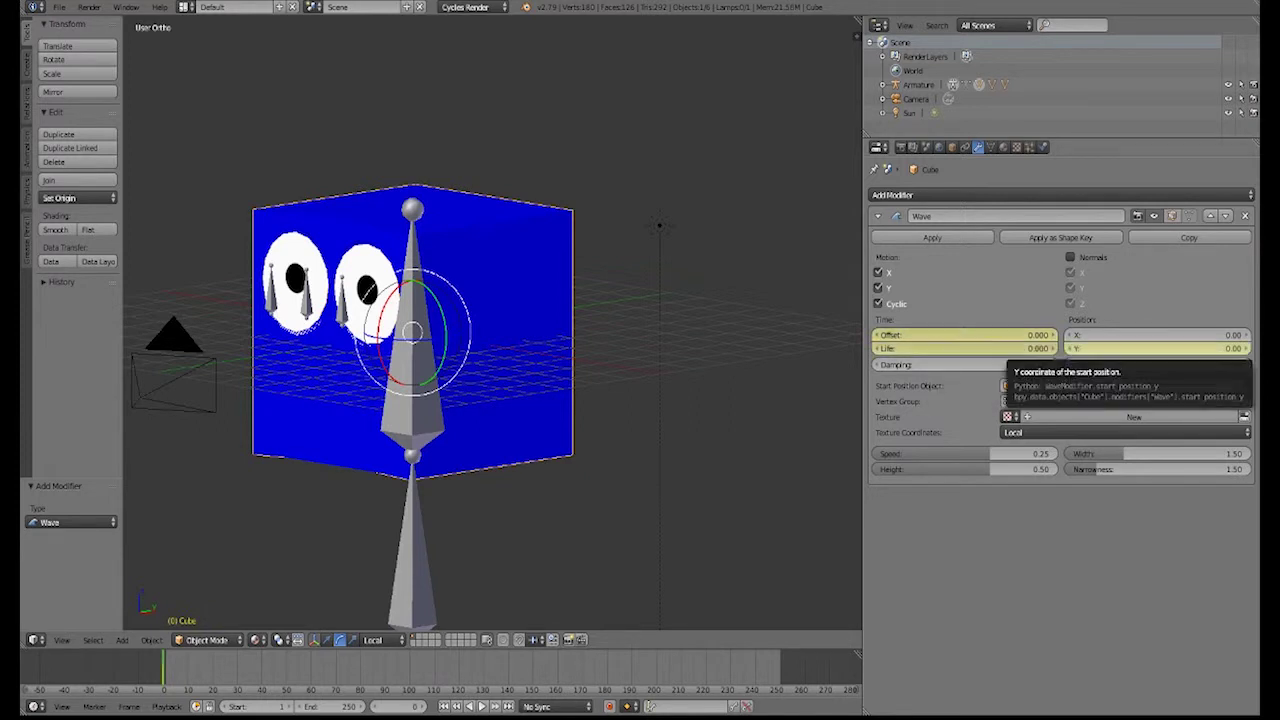
key(i)
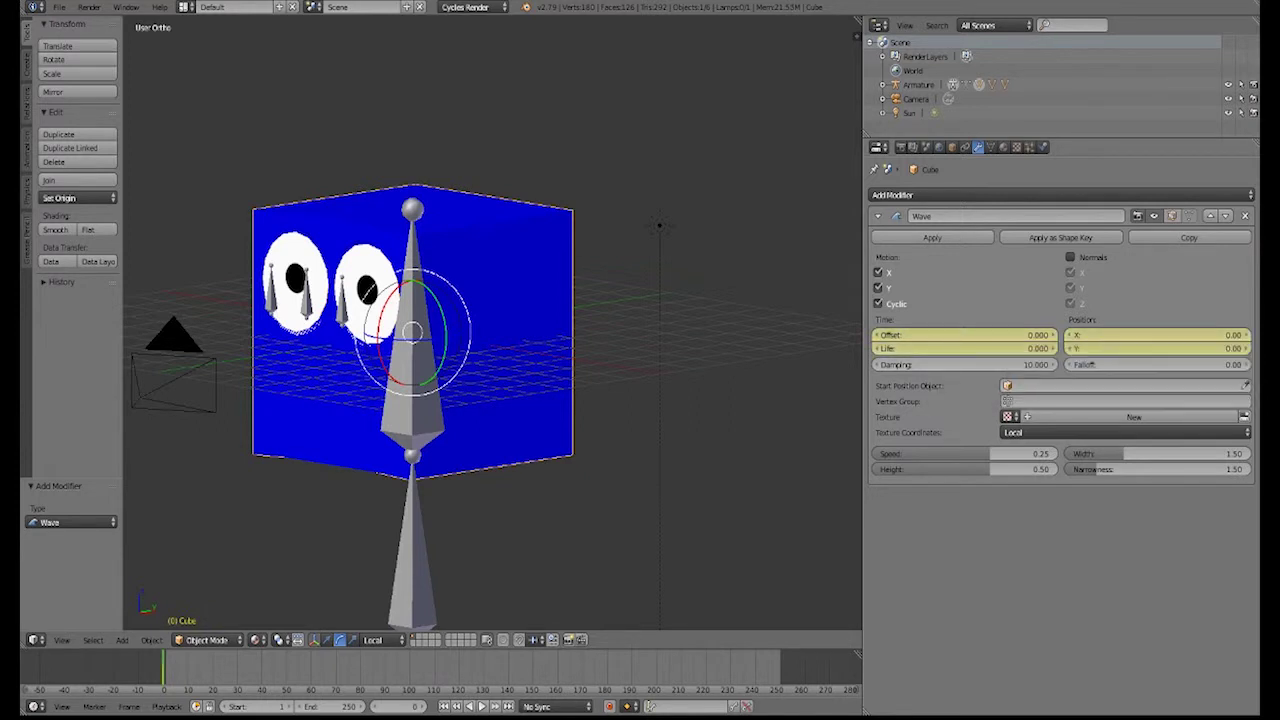
key(ctrl+alt+z)
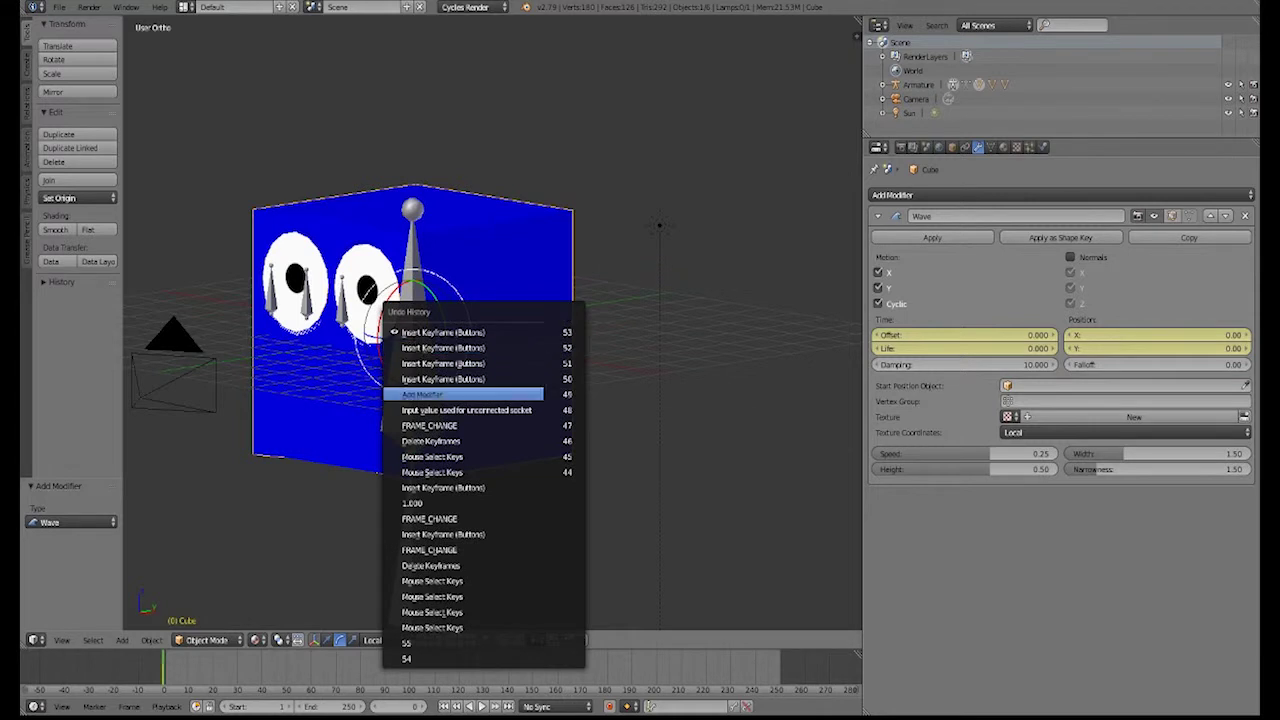
click(470, 393)
- Play the animation to preview the wave on the cube and rewind to frame 1
key(alt+a)
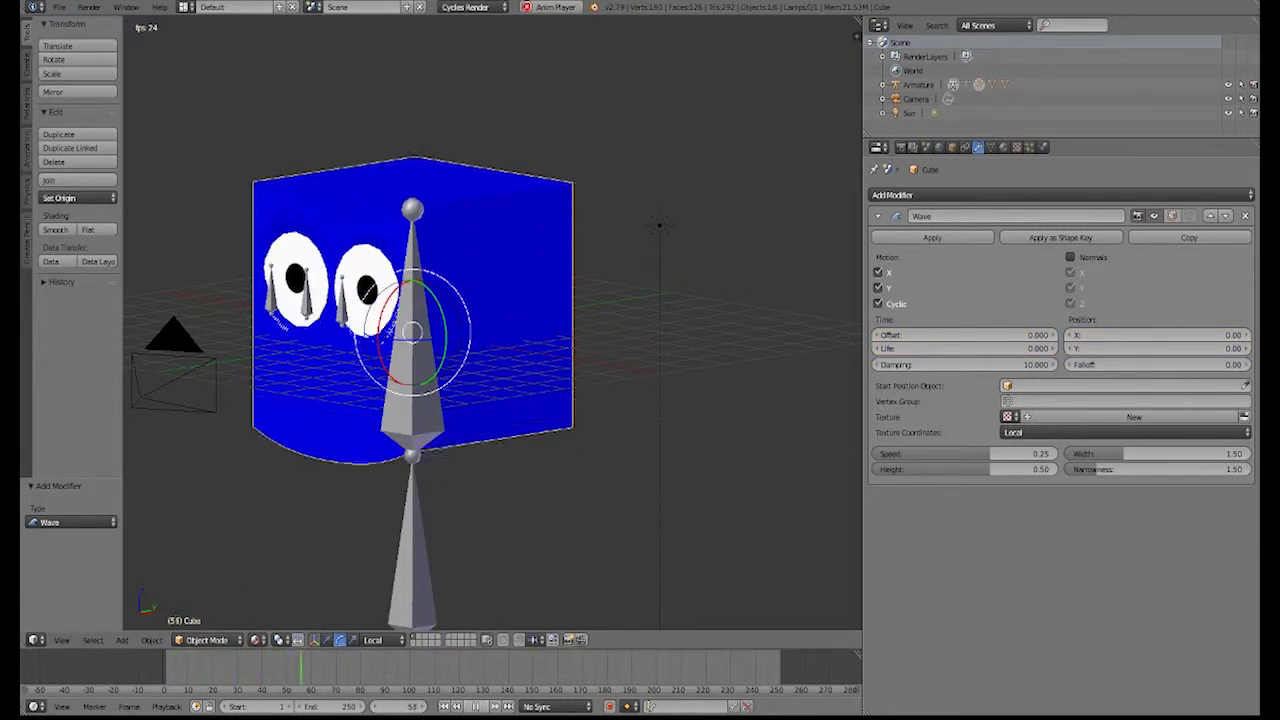
key(alt+a)
drag(350, 669, 166, 669)
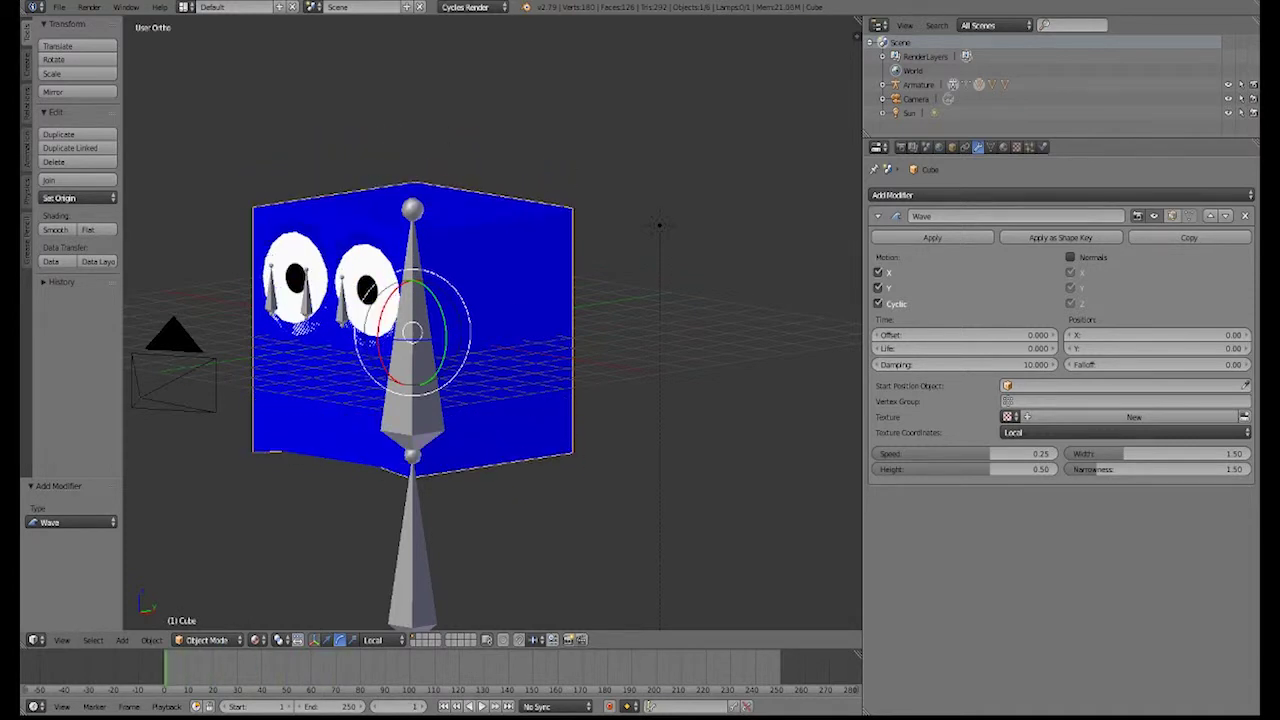
- Set the animation's start frame to 0 and go to frame 1
click(226, 707)
key(shift+Left)
key(Right)
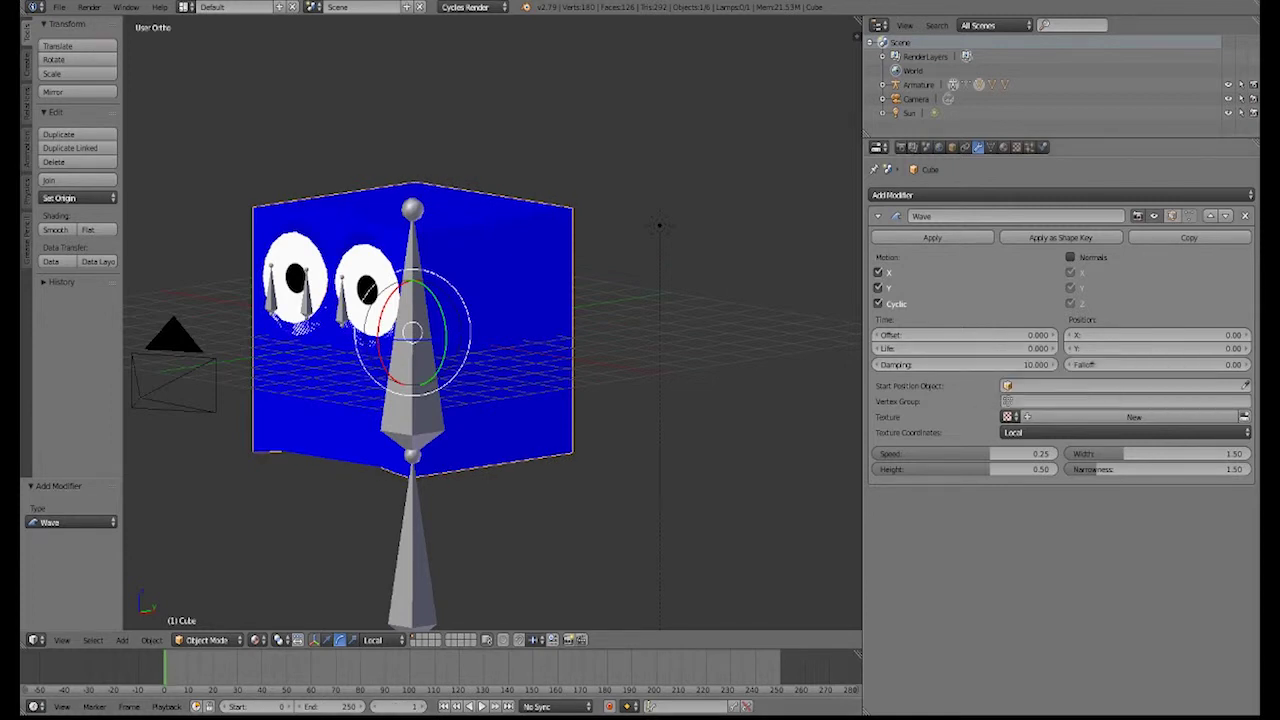
- Keyframe the Wave modifier's Offset at 0 on frame 1 and at 14 on frame 27
key(i)
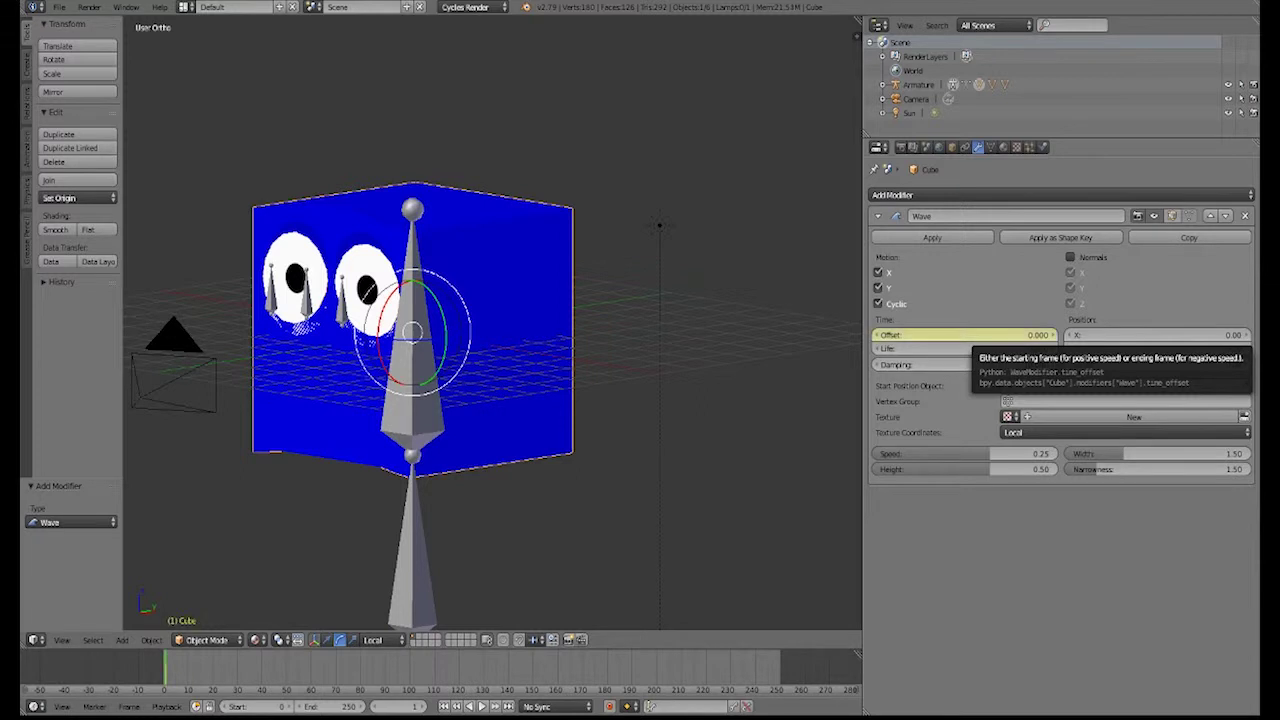
key(alt+a)
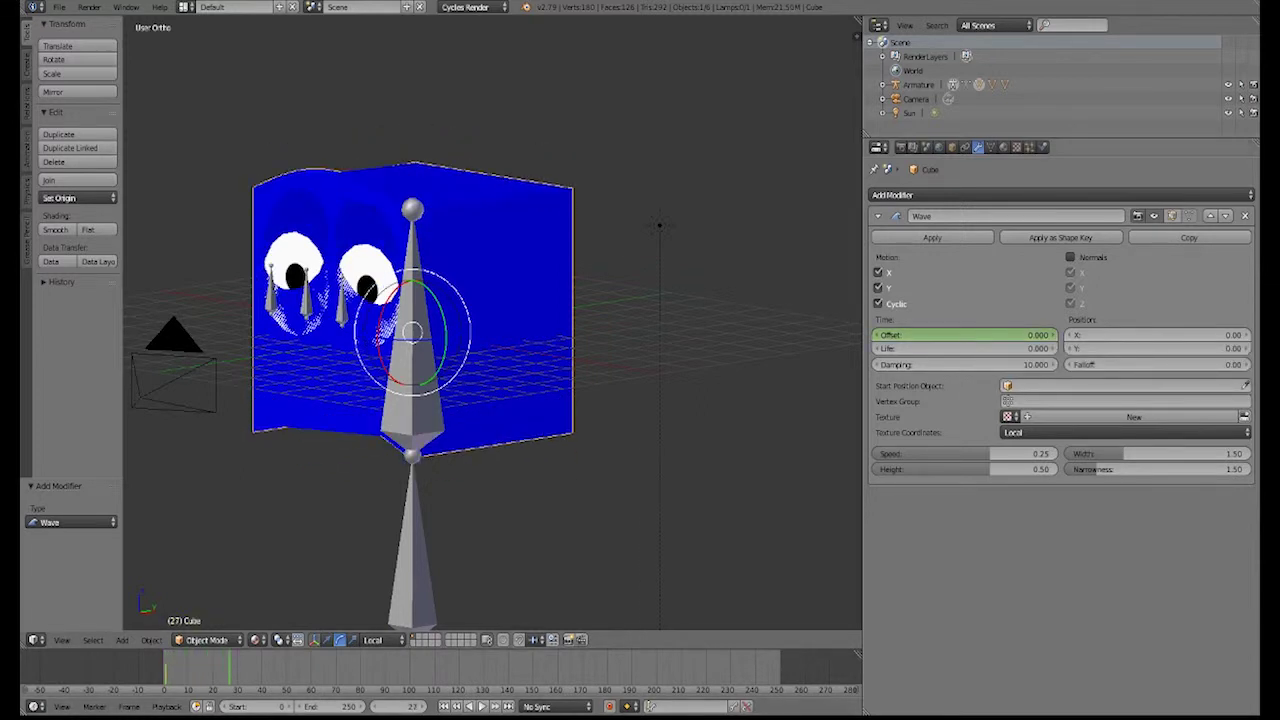
drag(965, 335, 1056, 335)
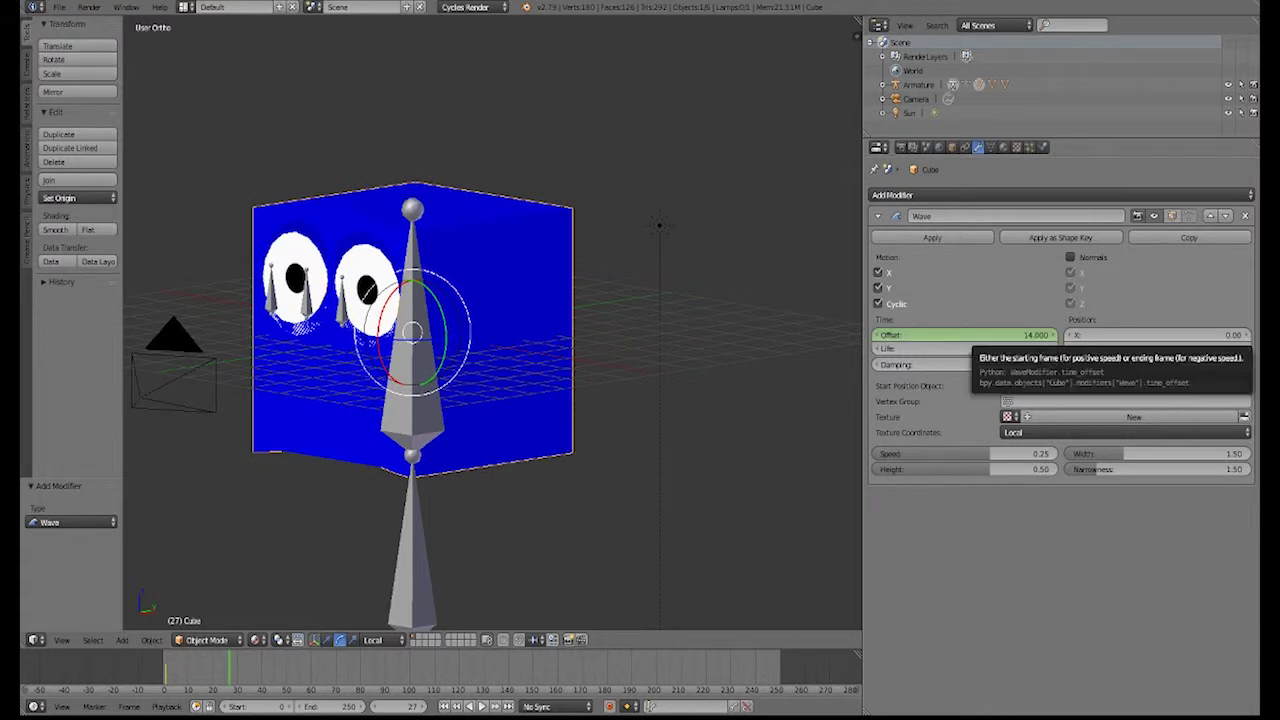
key(i)
- Replay the animation from the start several times to examine how the keyframed Offset affects the cube's wave motion
key(shift+Left)
key(alt+a)
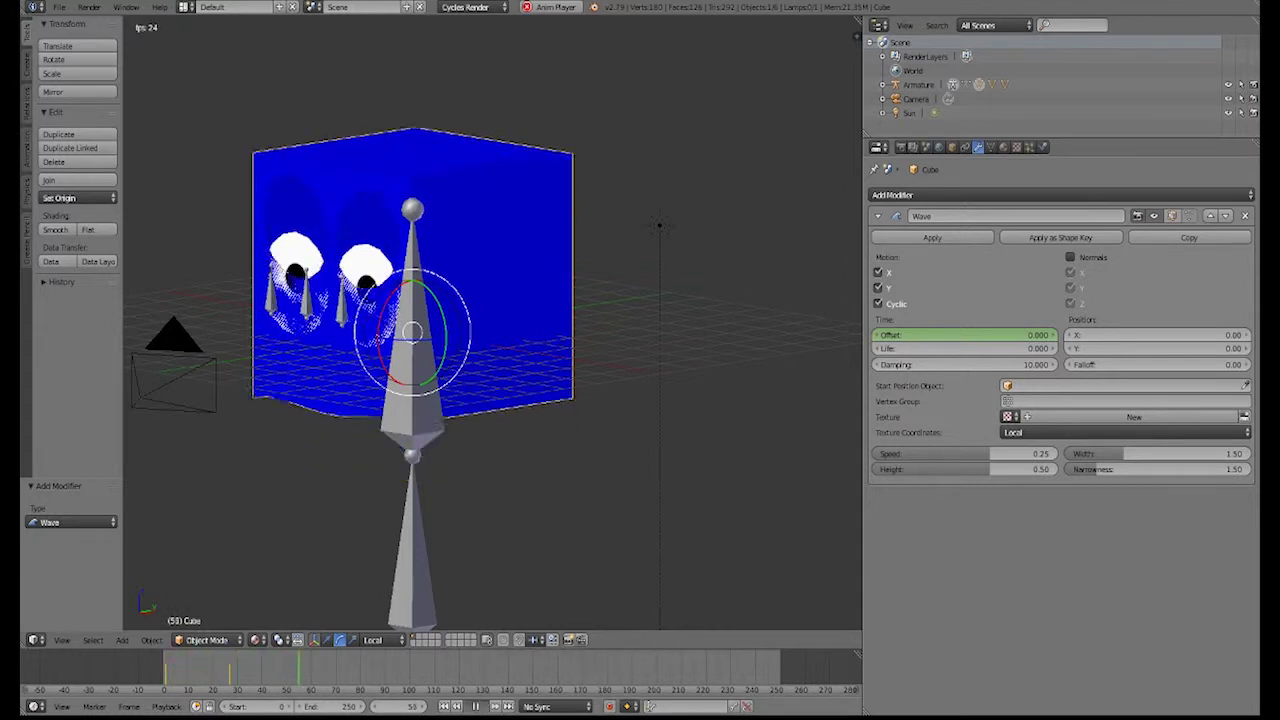
click(476, 707)
drag(231, 671, 223, 671)
key(shift+Left)
key(alt+a)
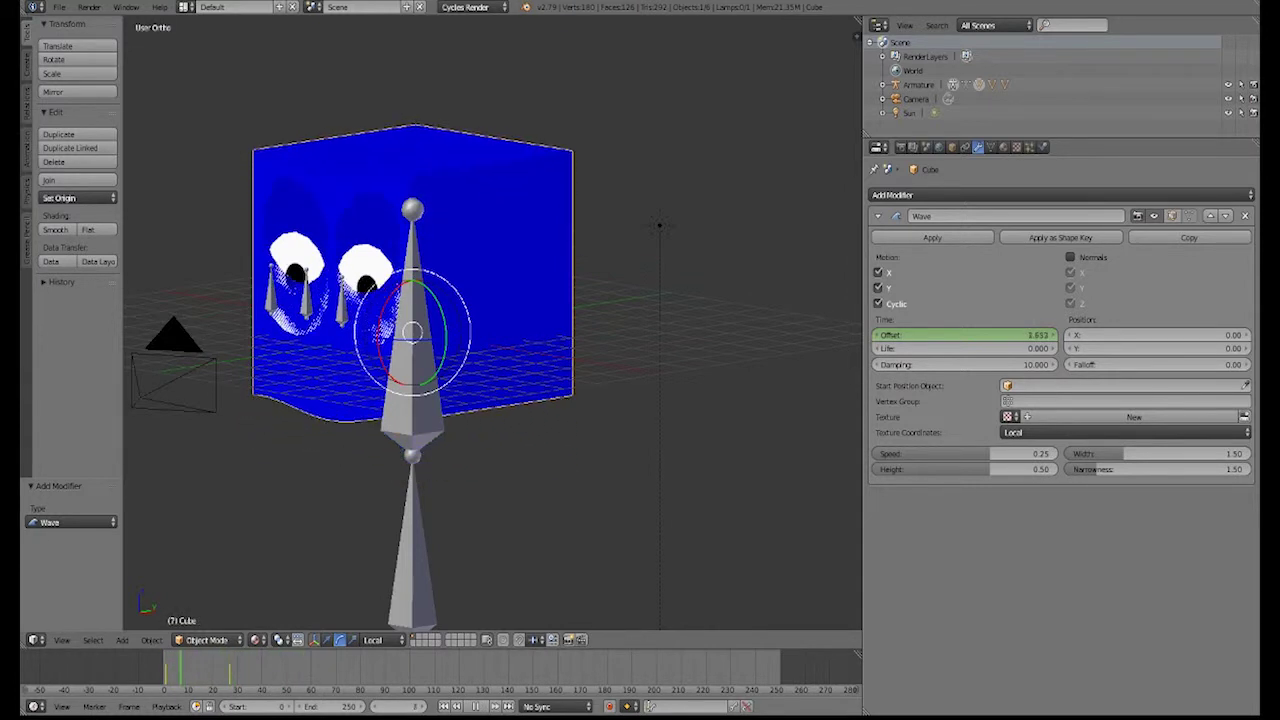
key(alt+a)
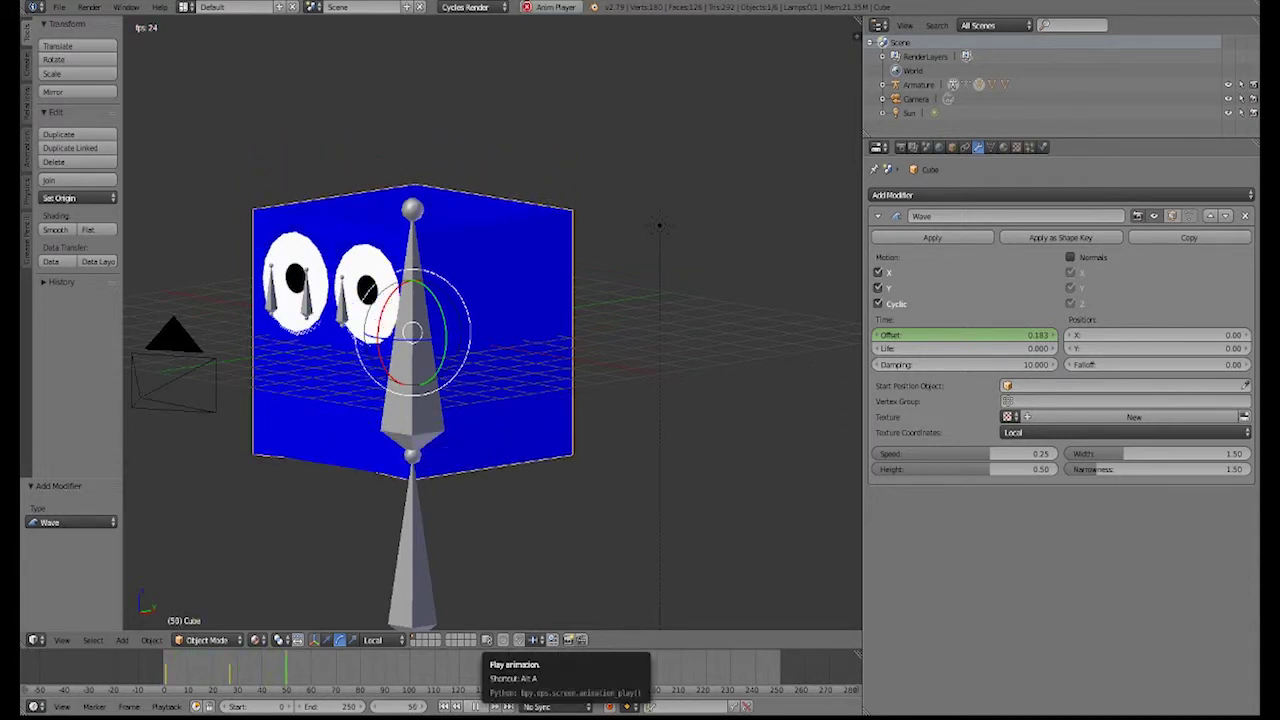
click(476, 707)
key(shift+Left)
key(alt+a)
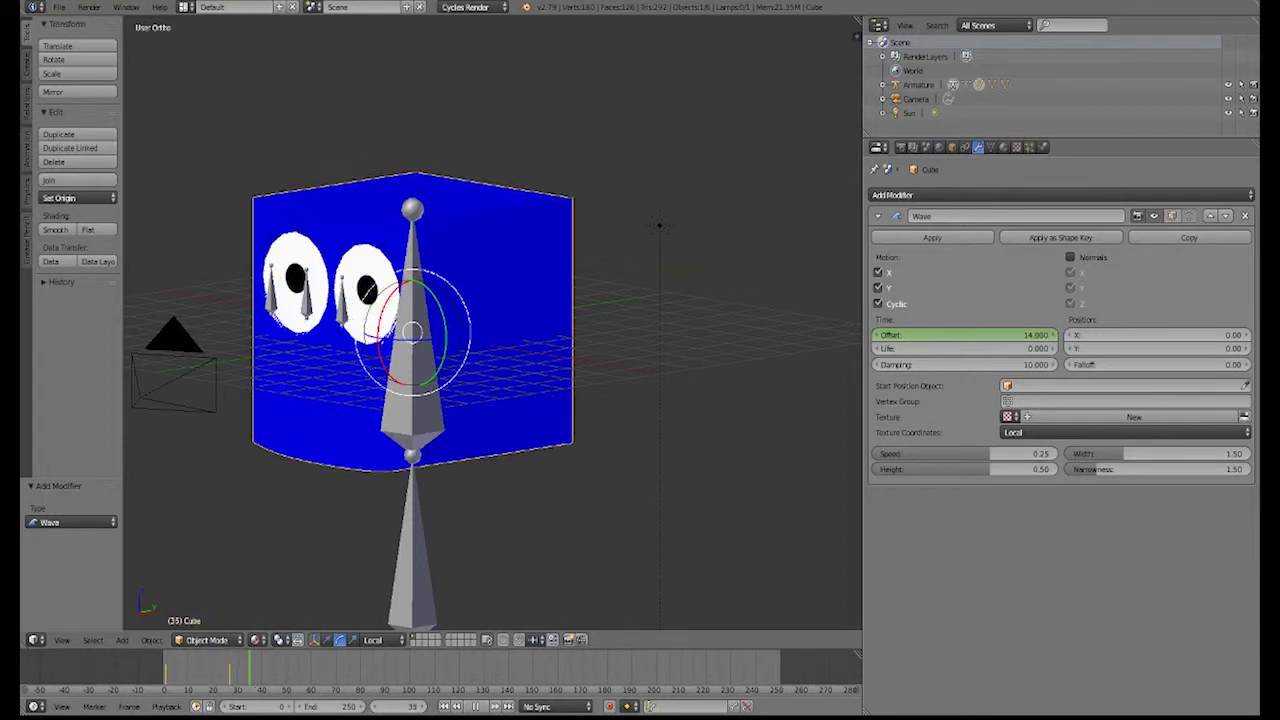
key(alt+a)
key(shift+Left)
key(alt+a)
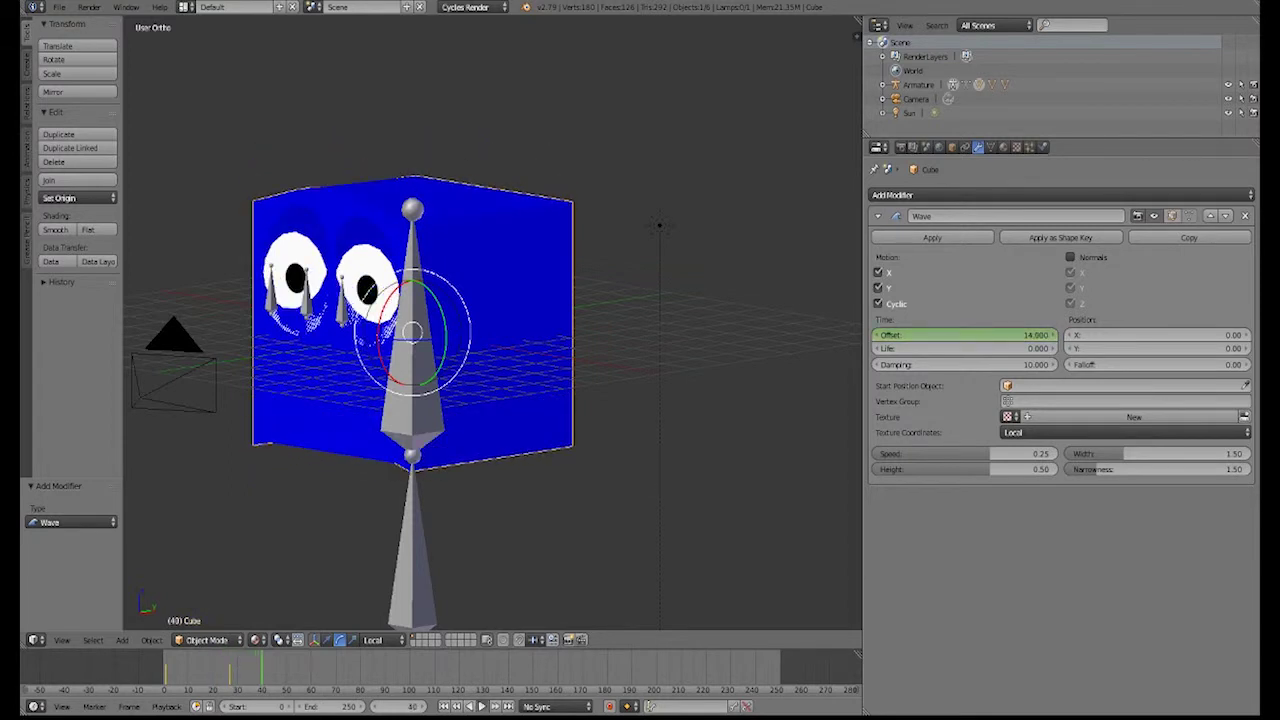
key(alt+a)
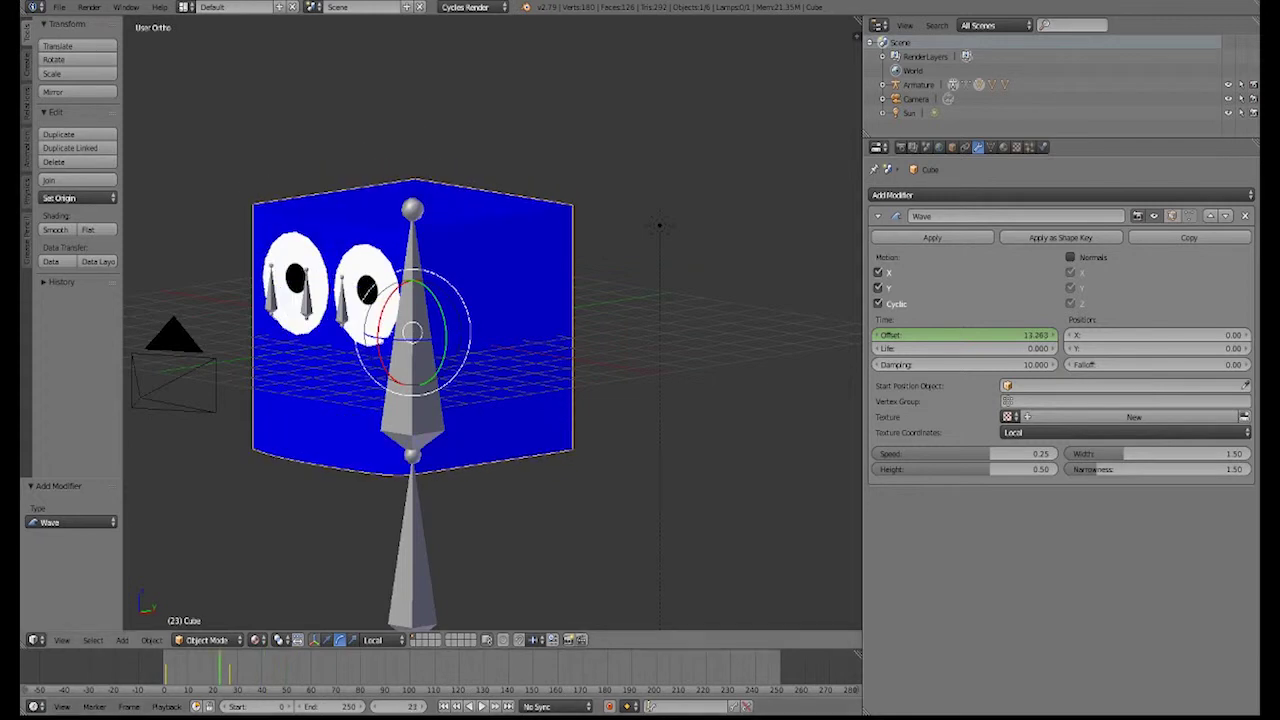
- Switch the viewport to Texture shading and revert the Wave modifier's Offset keyframes through the undo history
key(alt+z)
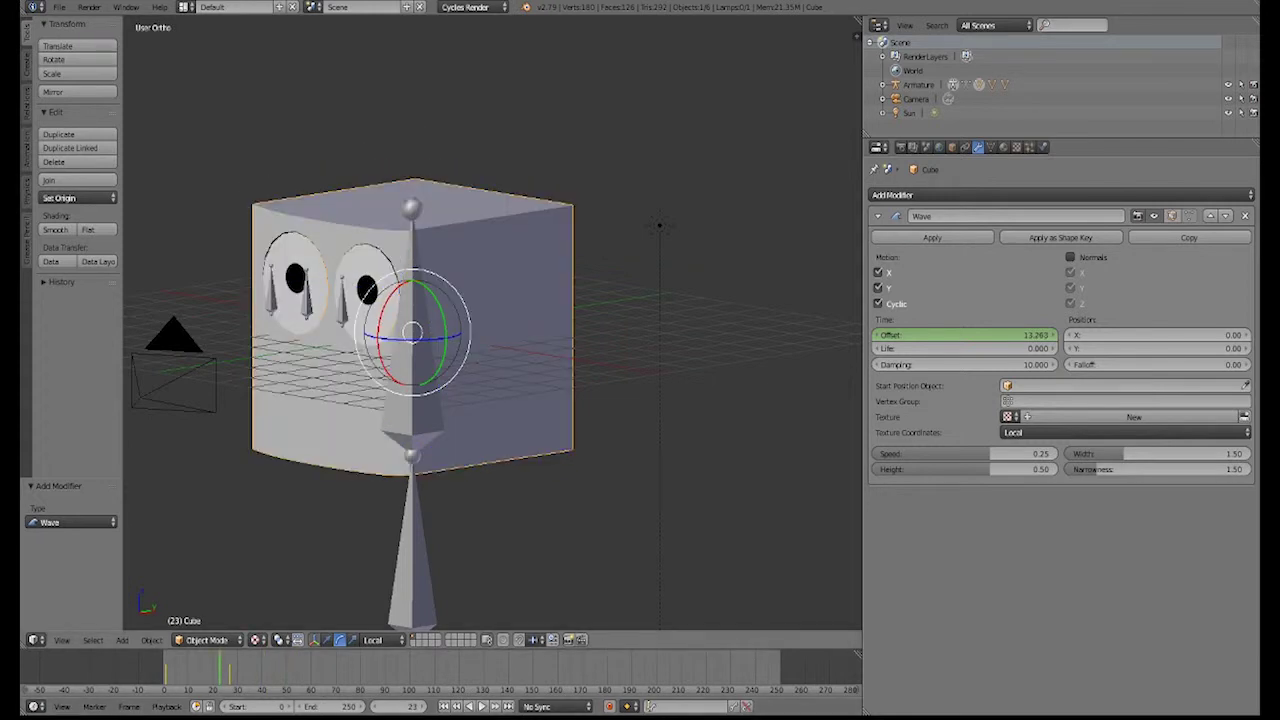
key(ctrl+alt+z)
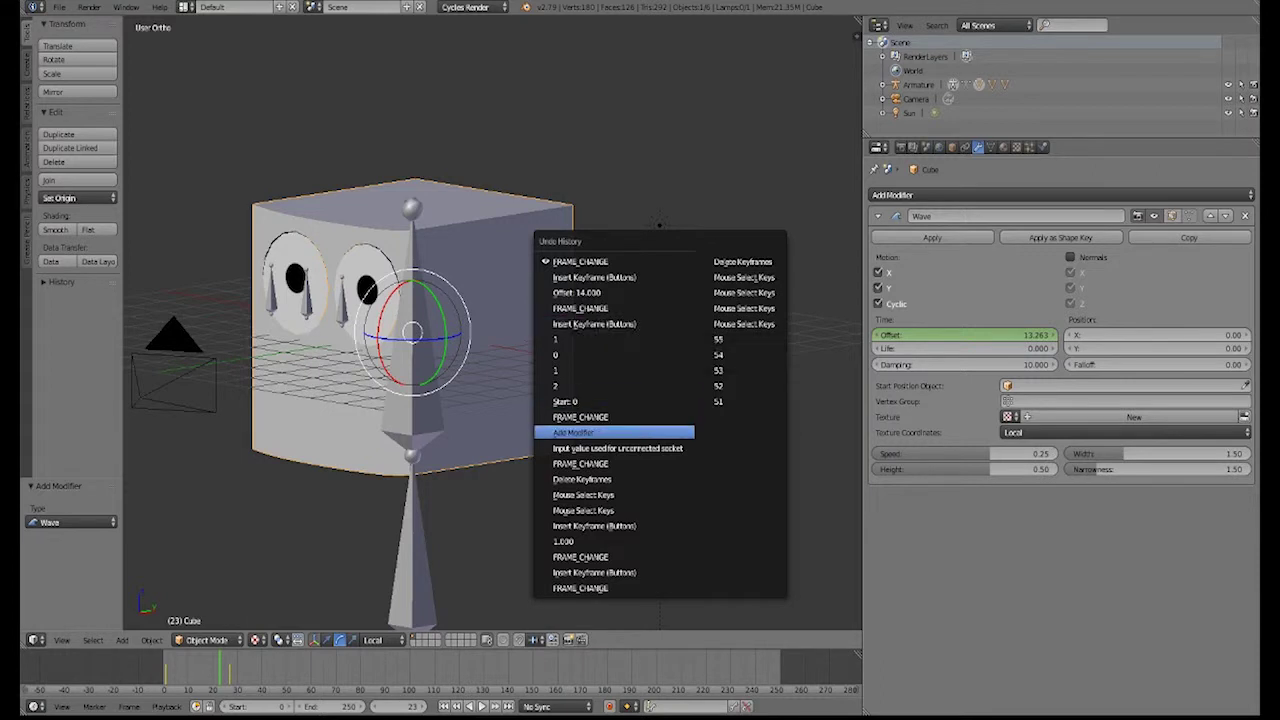
click(600, 339)
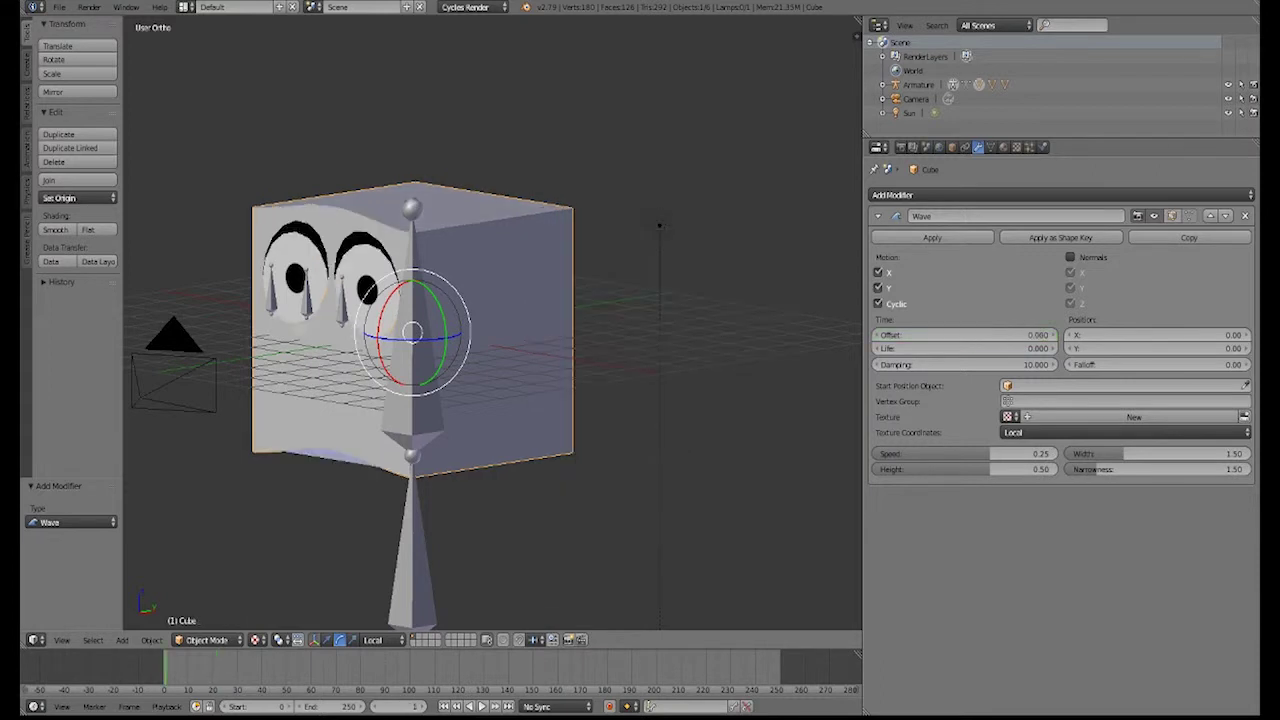
- Switch the viewport to Material shading and go to frame 0
click(257, 640)
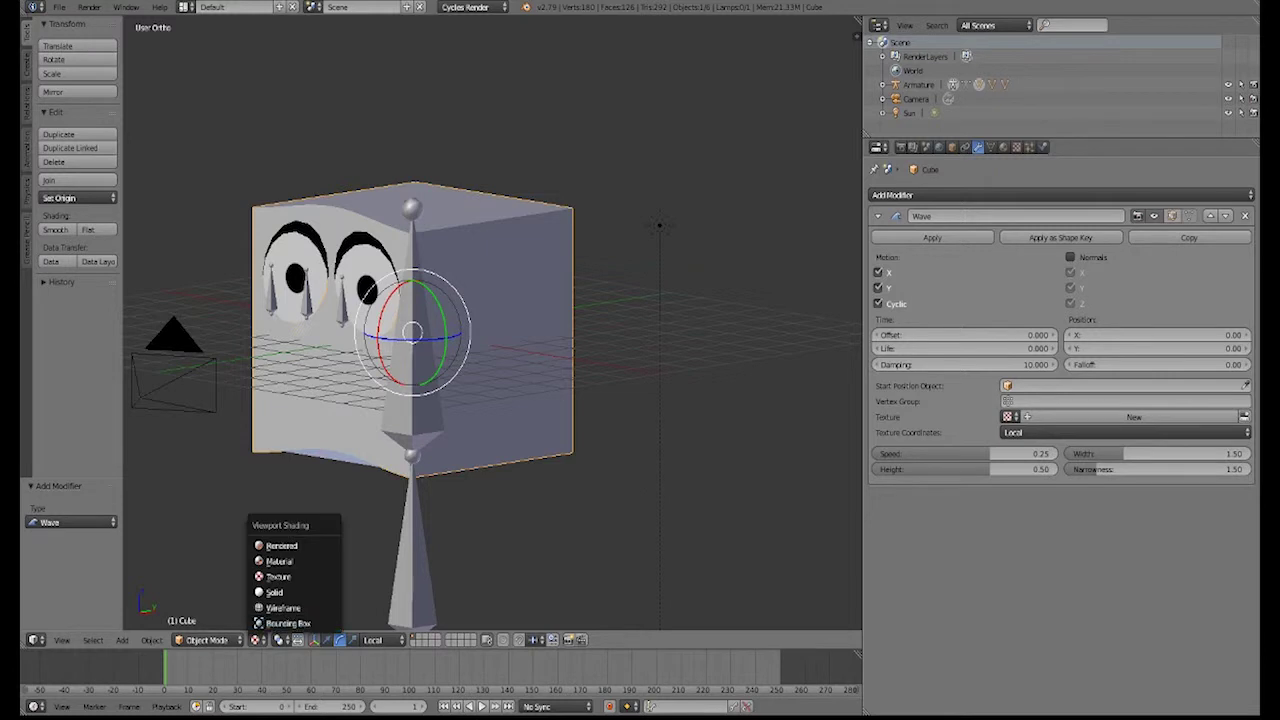
click(286, 561)
key(Left)
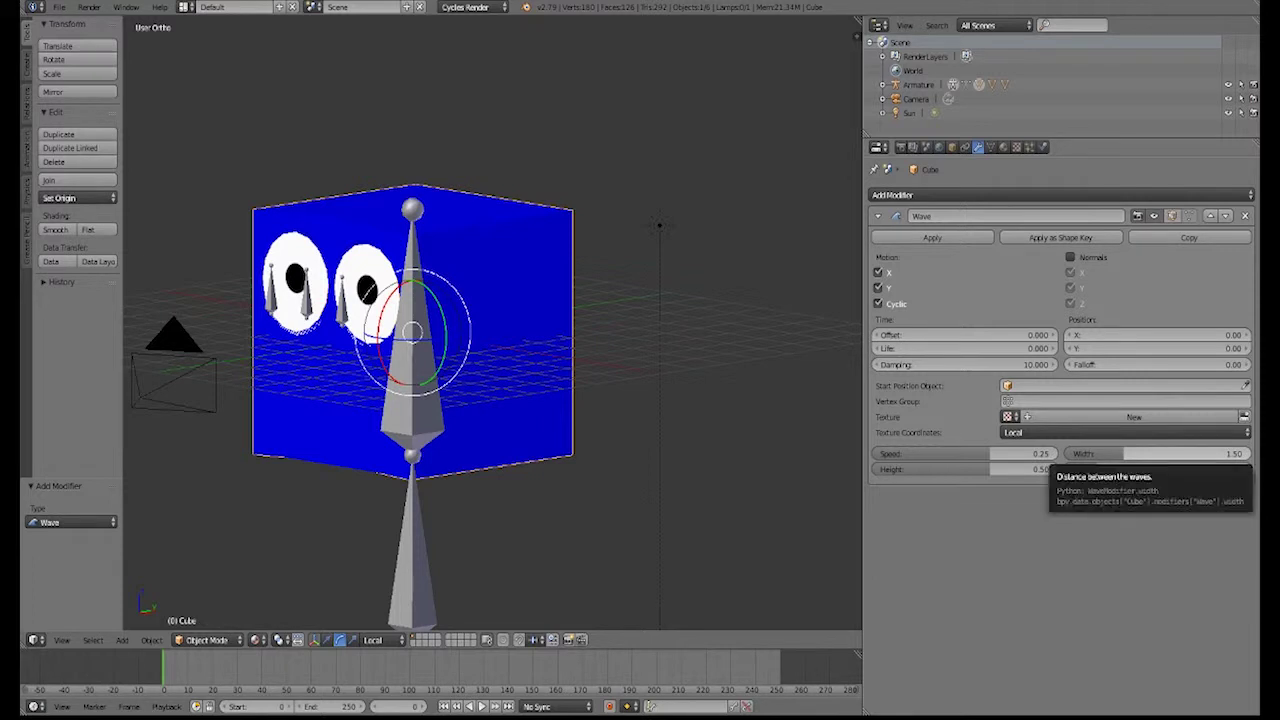
- Keyframe the Wave modifier's Width at 1.50 on frame 0 and at 5.00 on frame 28
key(i)
key(alt+a)
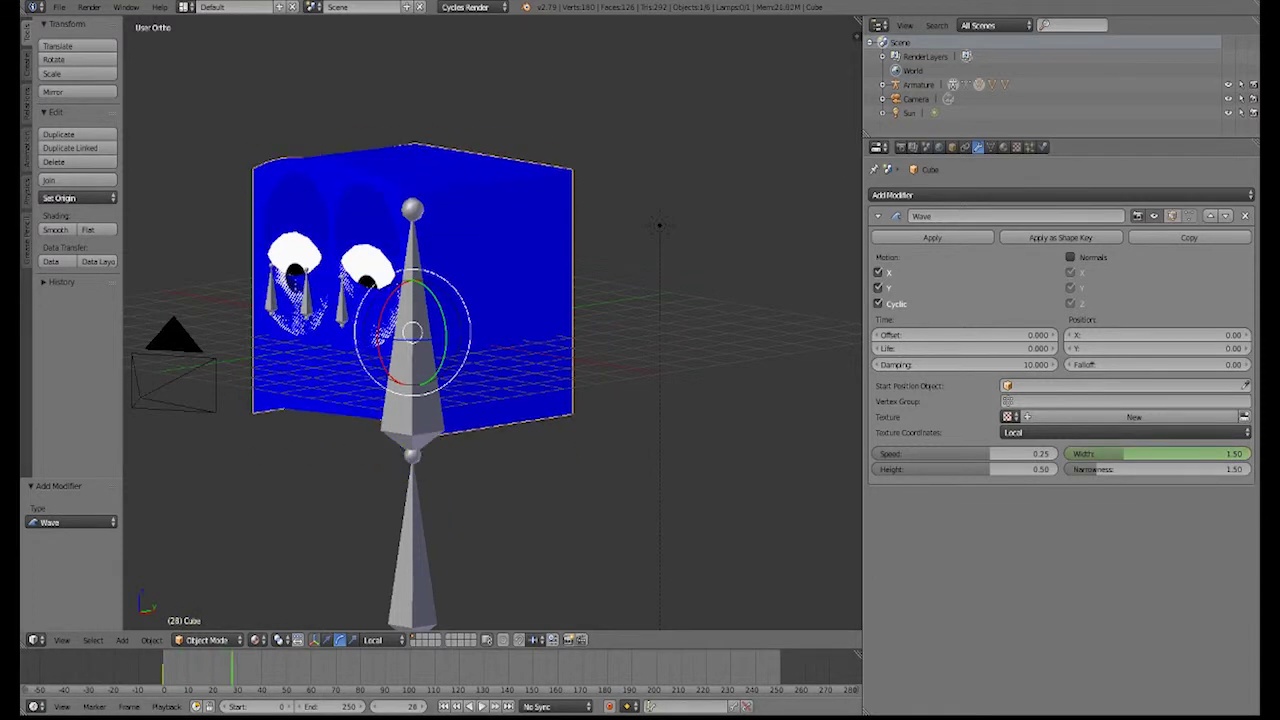
drag(1125, 454, 1248, 454)
key(shift+alt+a)
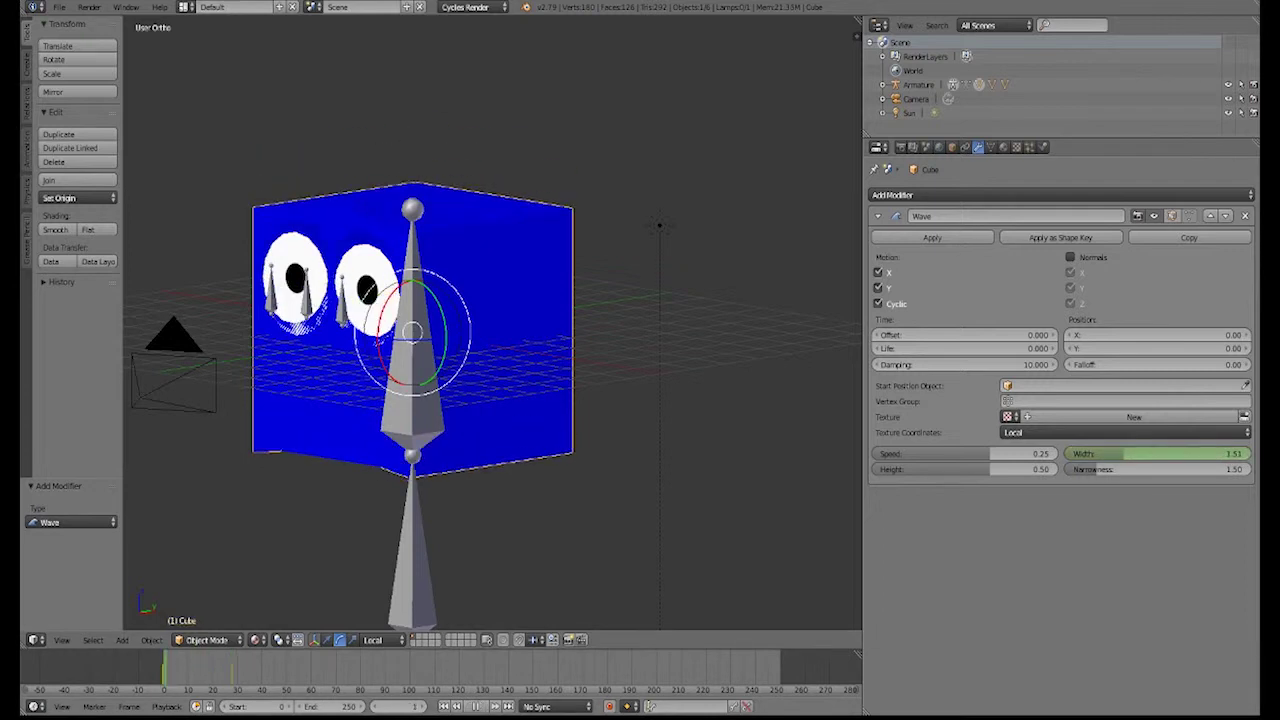
- Keyframe the Wave modifier's Speed at 0.25 on frame 0 and at 5.00 on frame 28
key(alt+a)
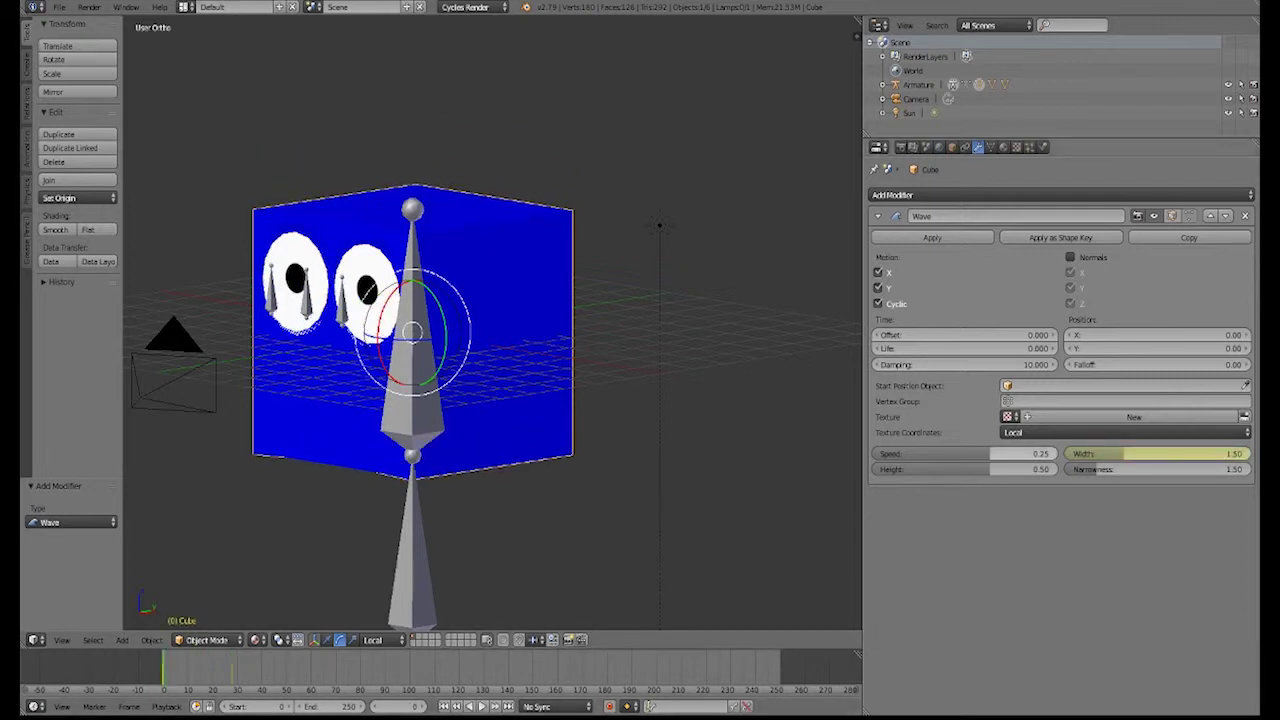
key(i)
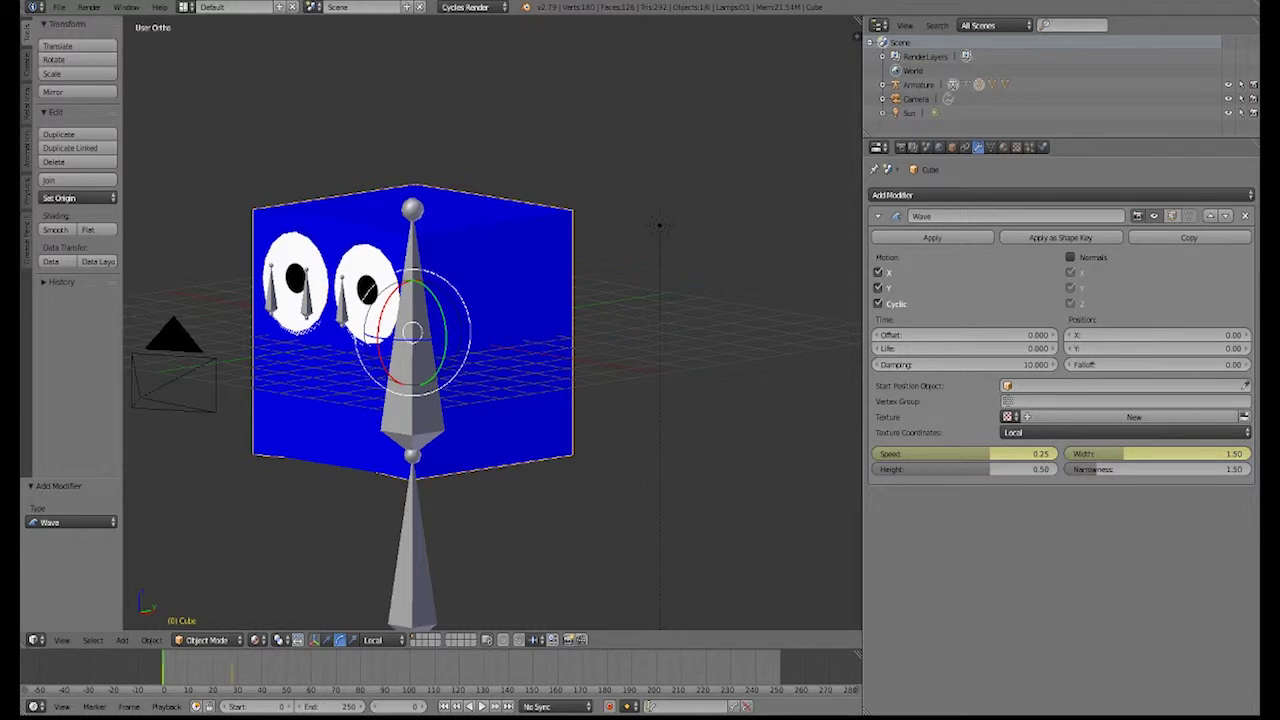
key(alt+a)
click(965, 453)
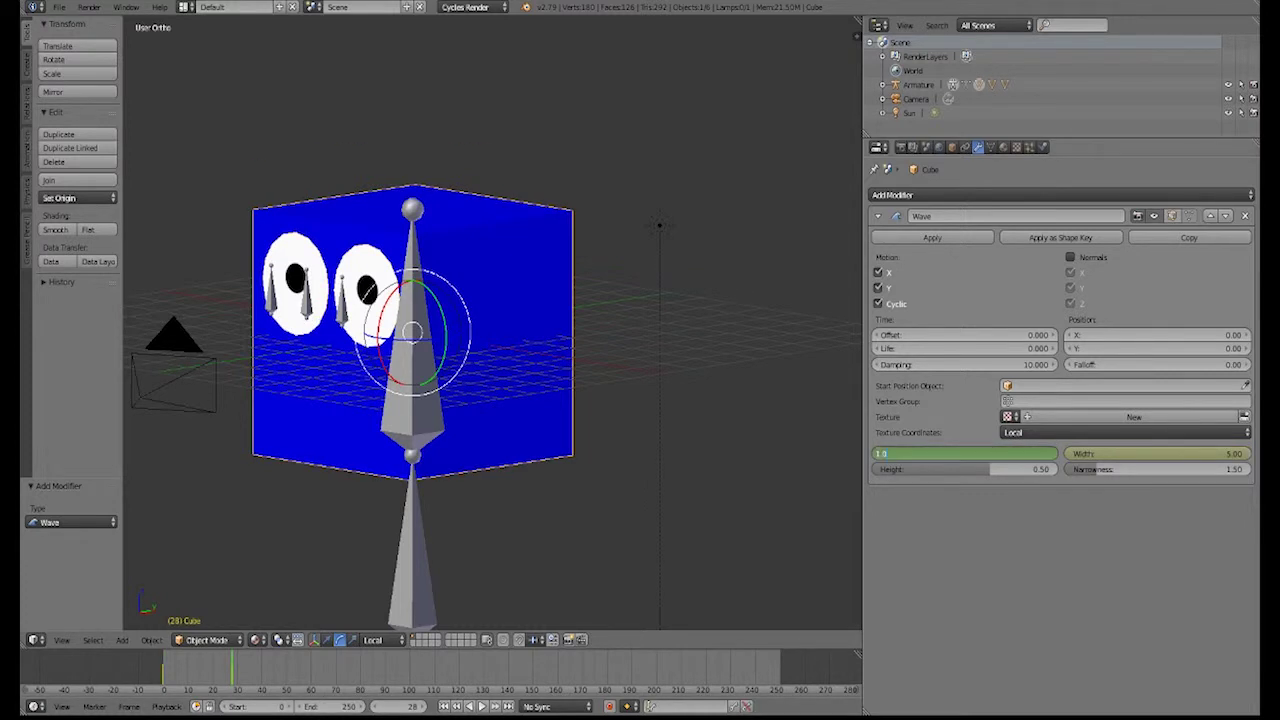
text(5)
key(Return)
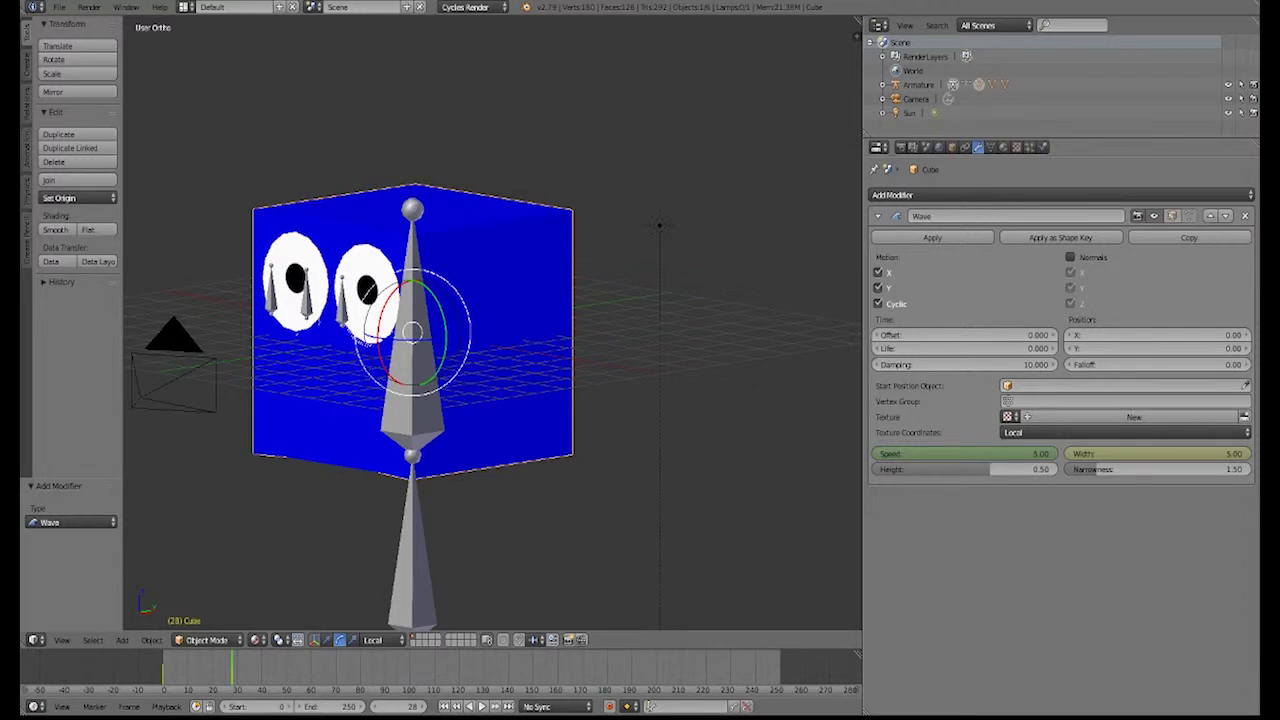
key(i)
- Replay the animation from the start and revert the Width and Speed keyframes through the undo history
key(shift+Left)
key(alt+a)
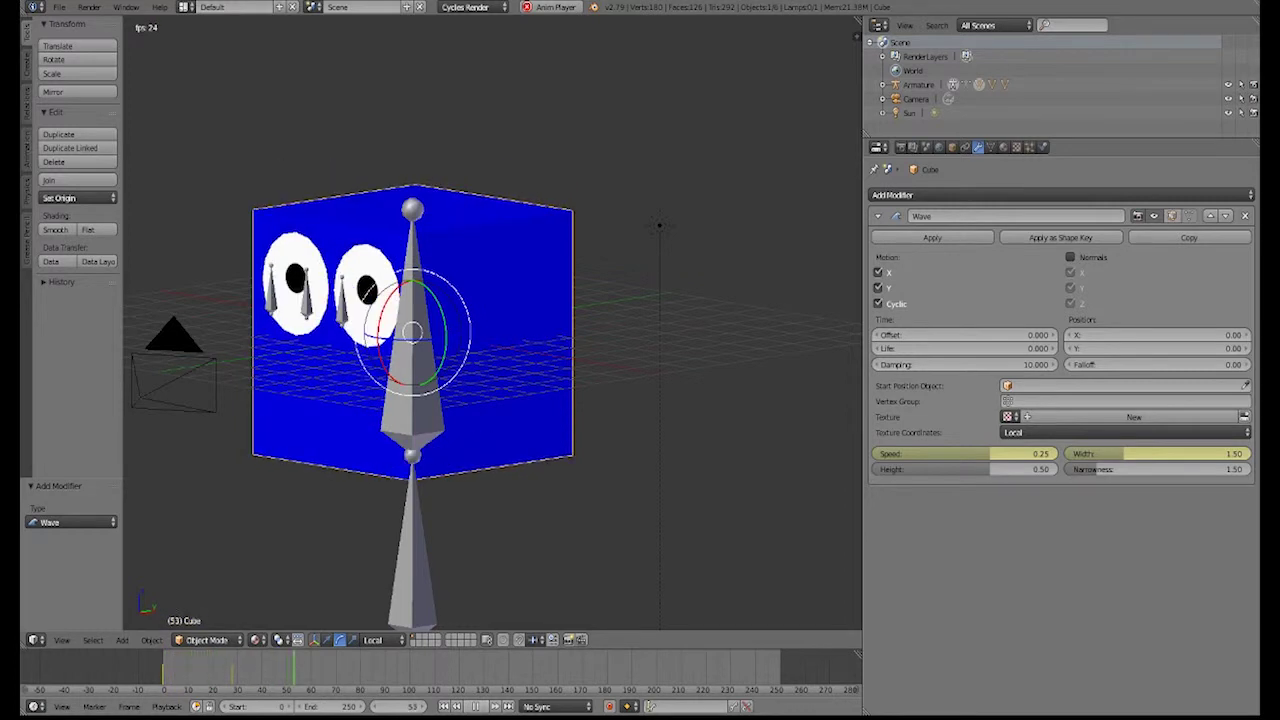
key(alt+a)
key(ctrl+alt+z)
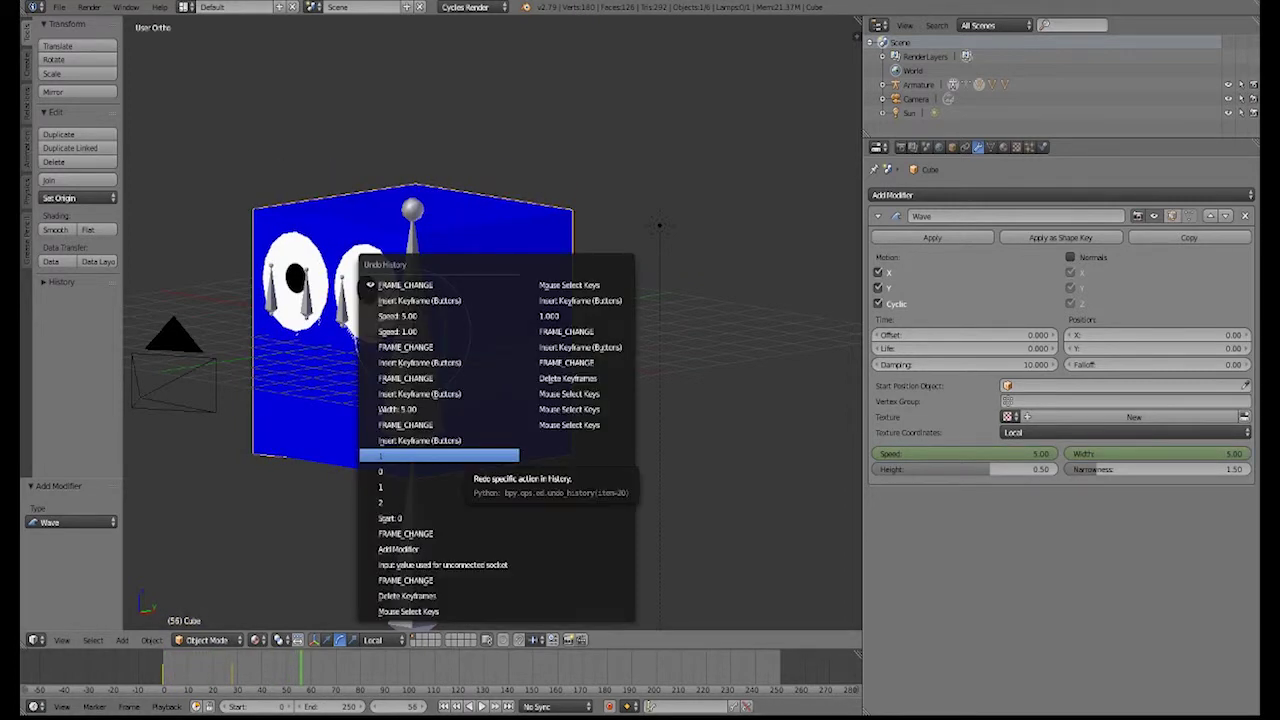
click(469, 456)
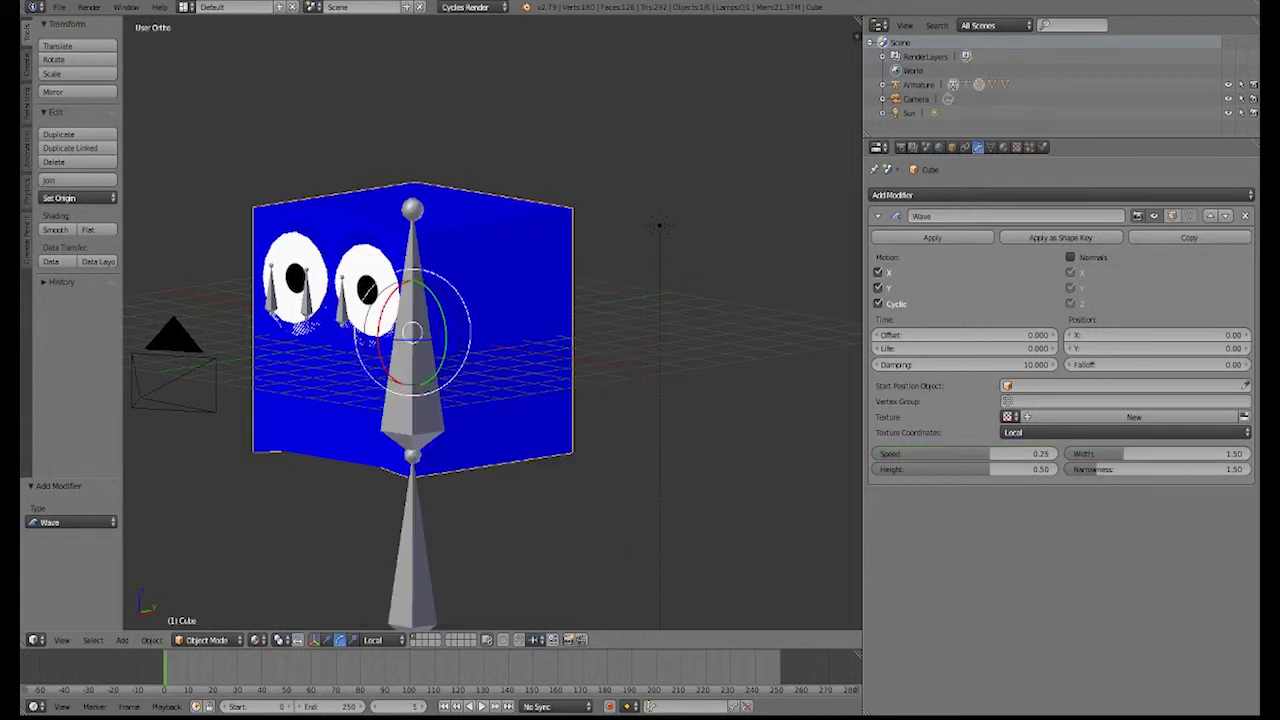
- Keyframe the Wave modifier's Height at 0.50 on frame 0 and at 6.00 on frame 38
key(alt+a)
key(Escape)
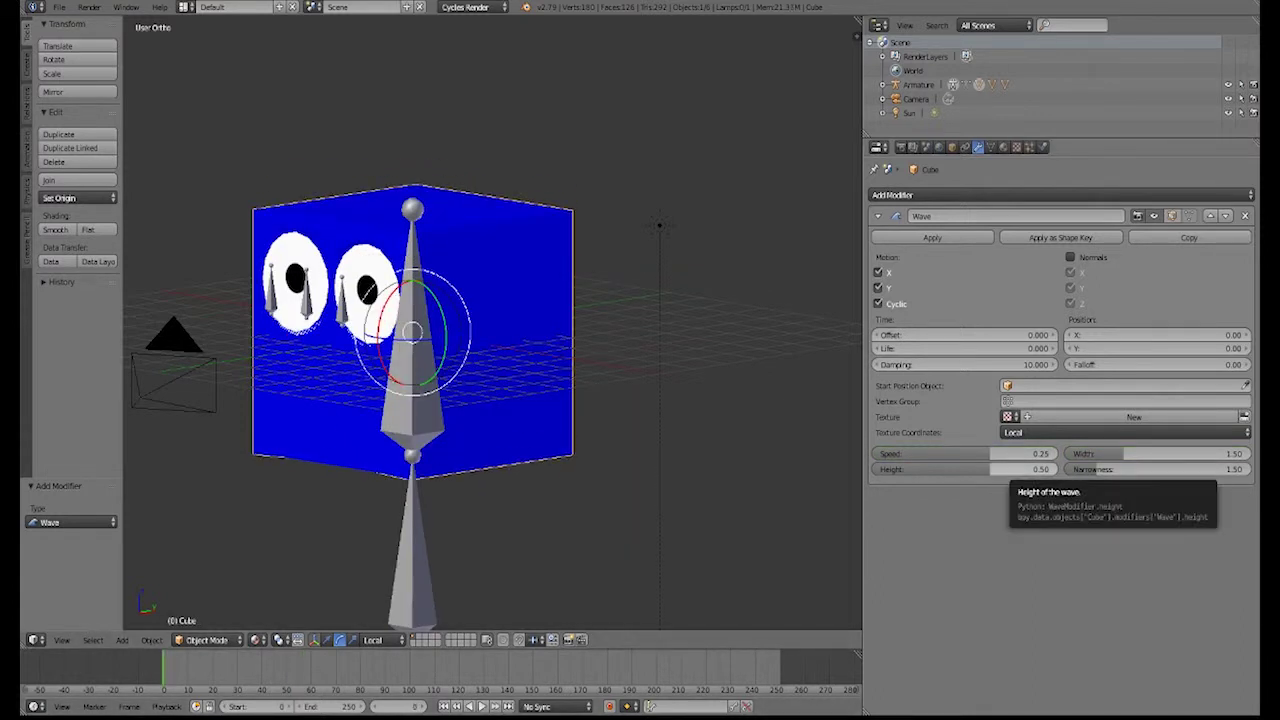
key(i)
key(alt+a)
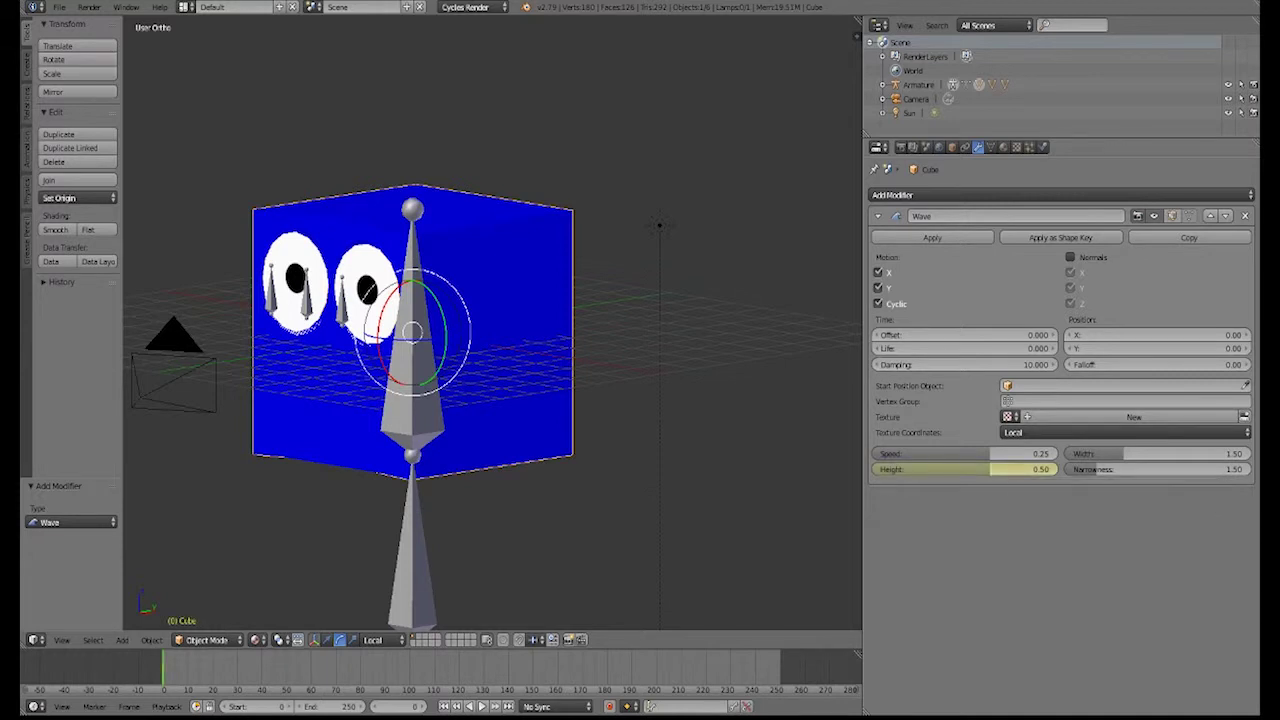
key(alt+a)
click(965, 469)
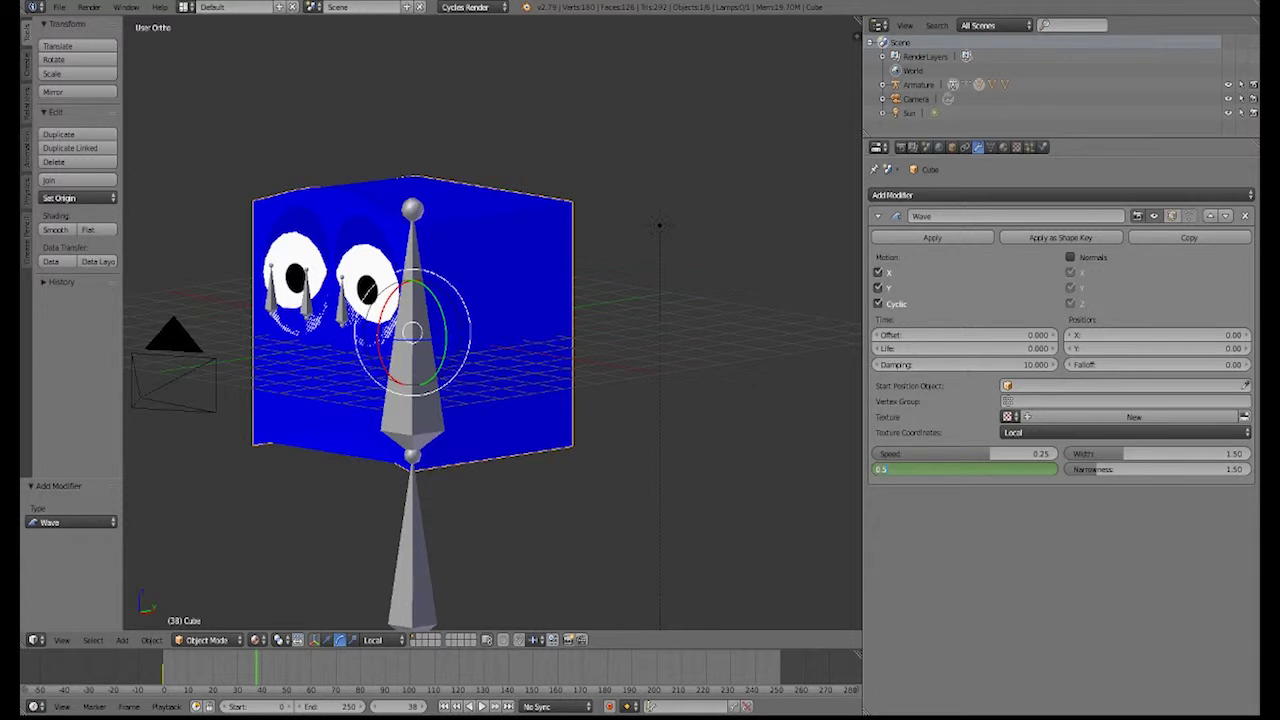
text(8)
key(Return)
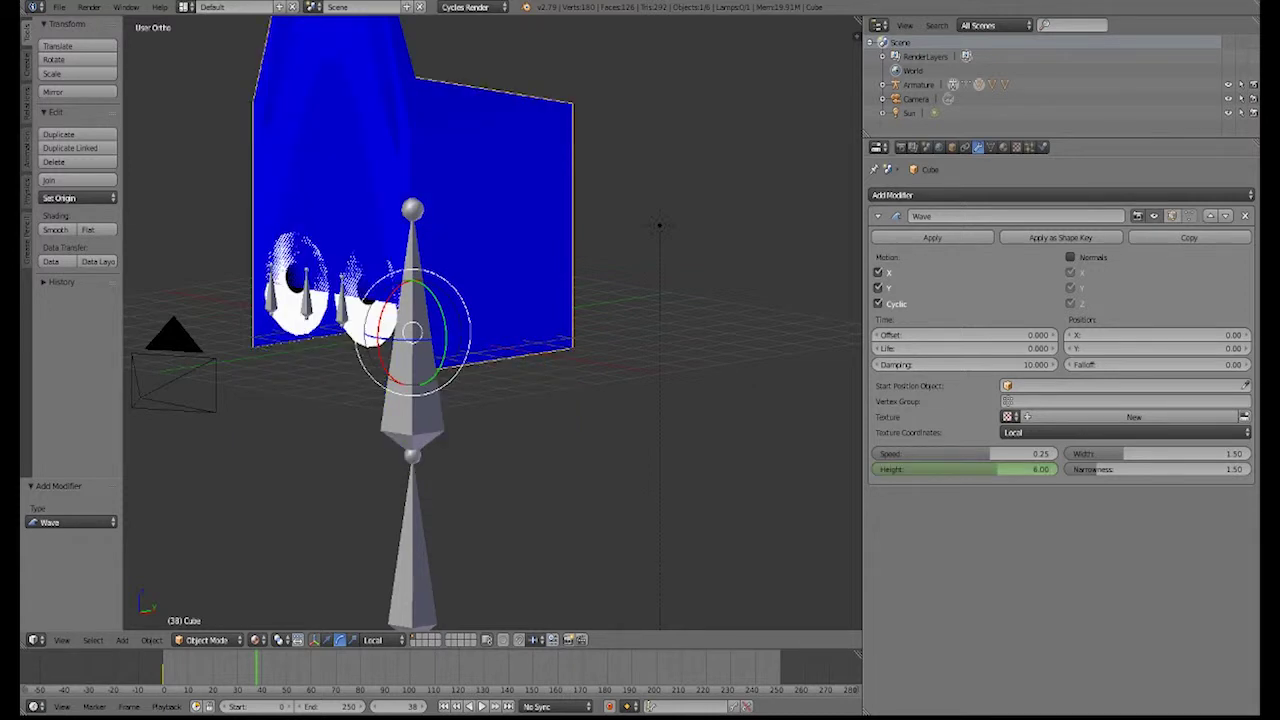
key(i)
- Replay the animation from frame 0 to examine how the keyframed Height affects the cube's wave motion
key(shift+alt+a)
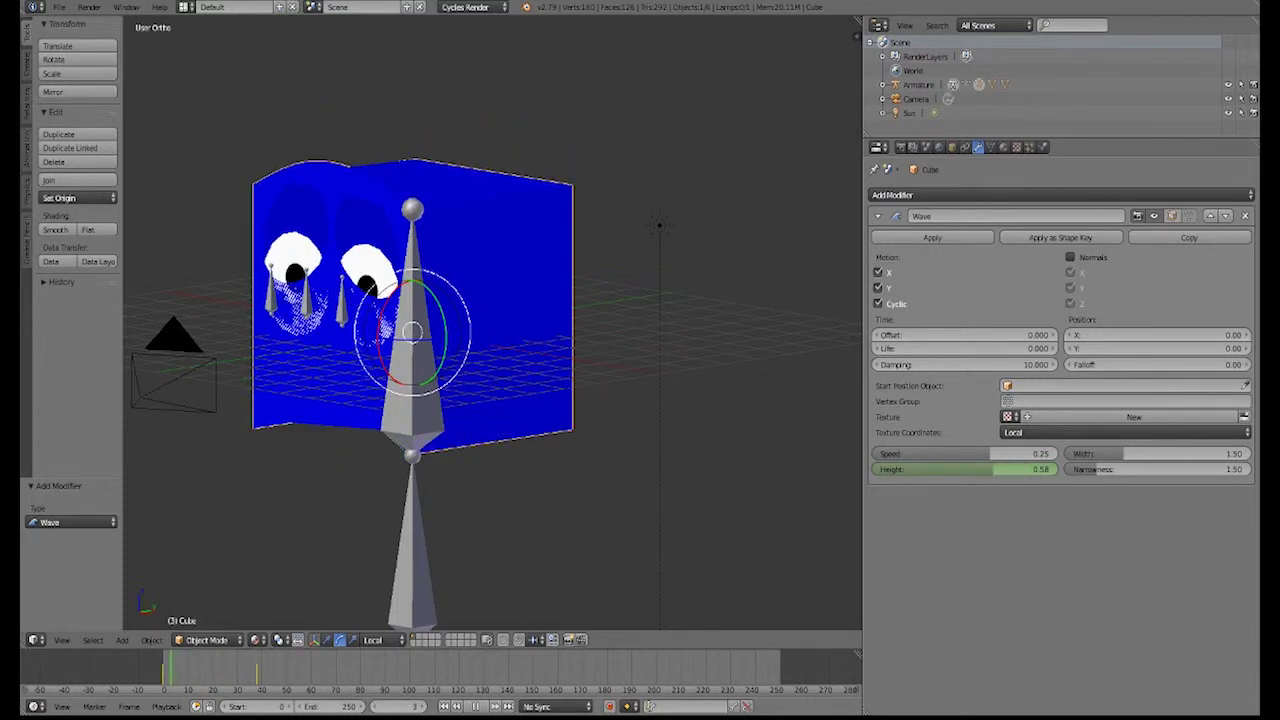
drag(168, 668, 163, 668)
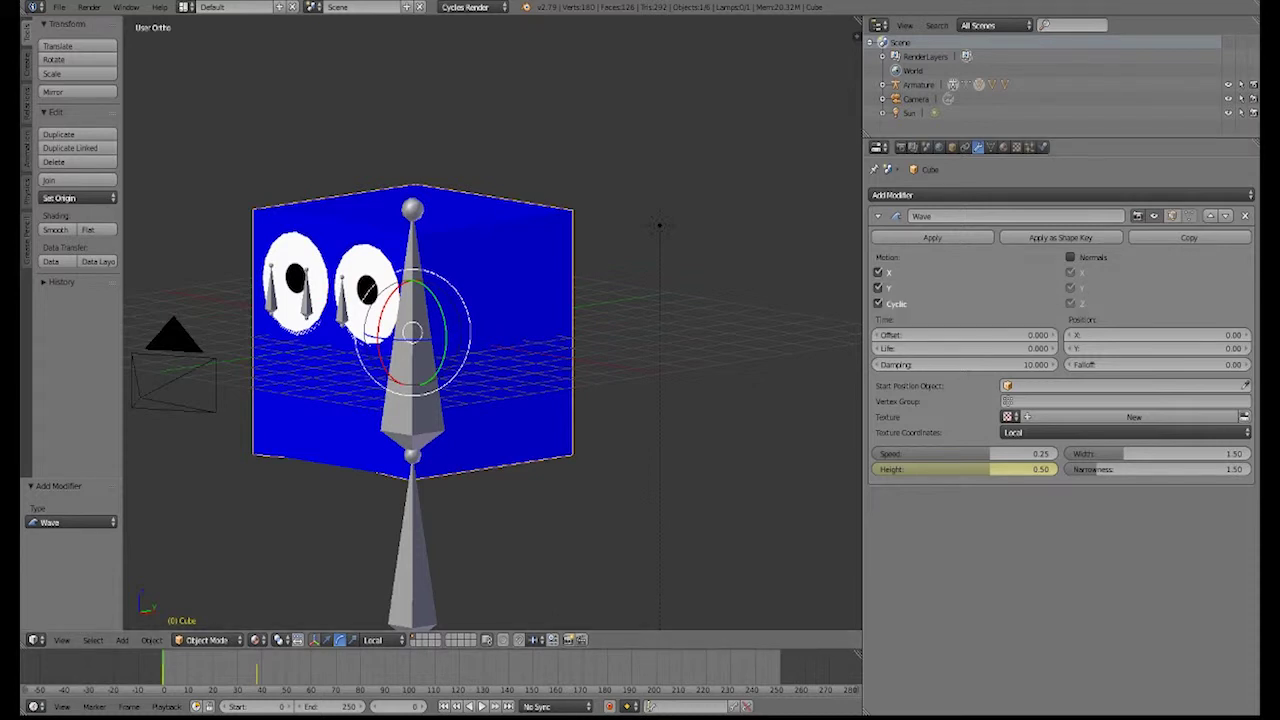
key(alt+a)
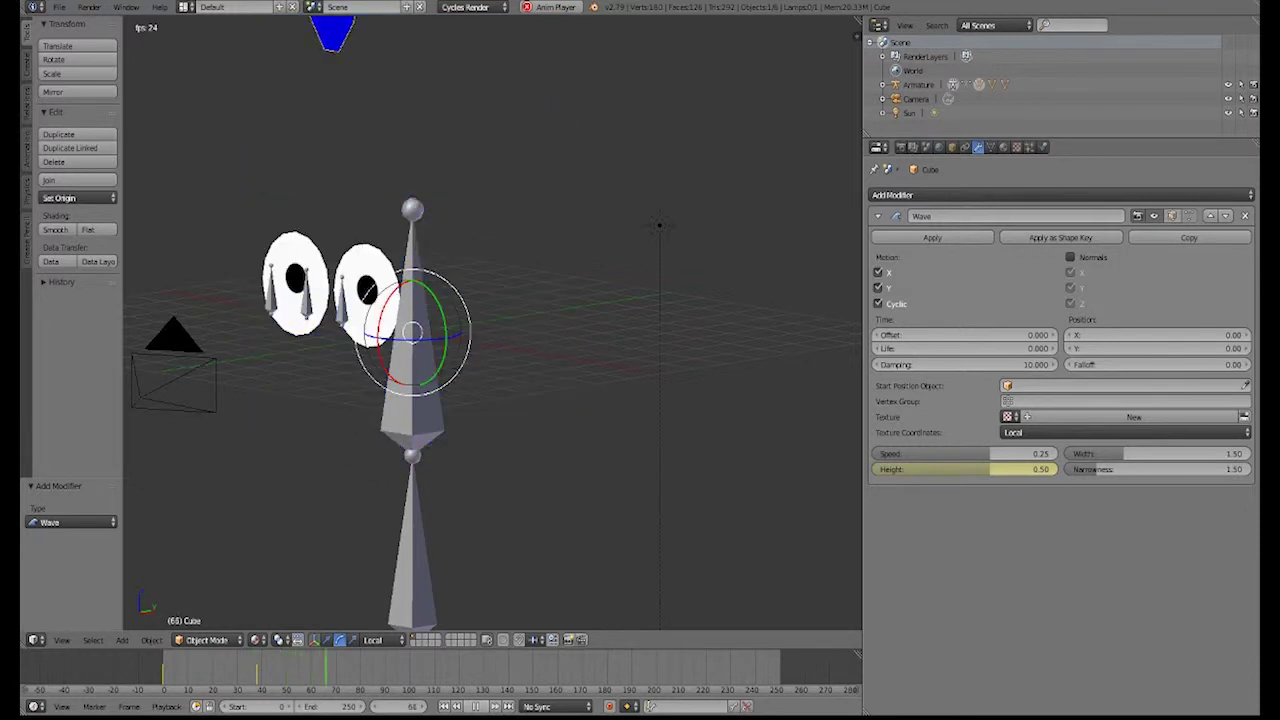
key(alt+a)
key(shift+Left)
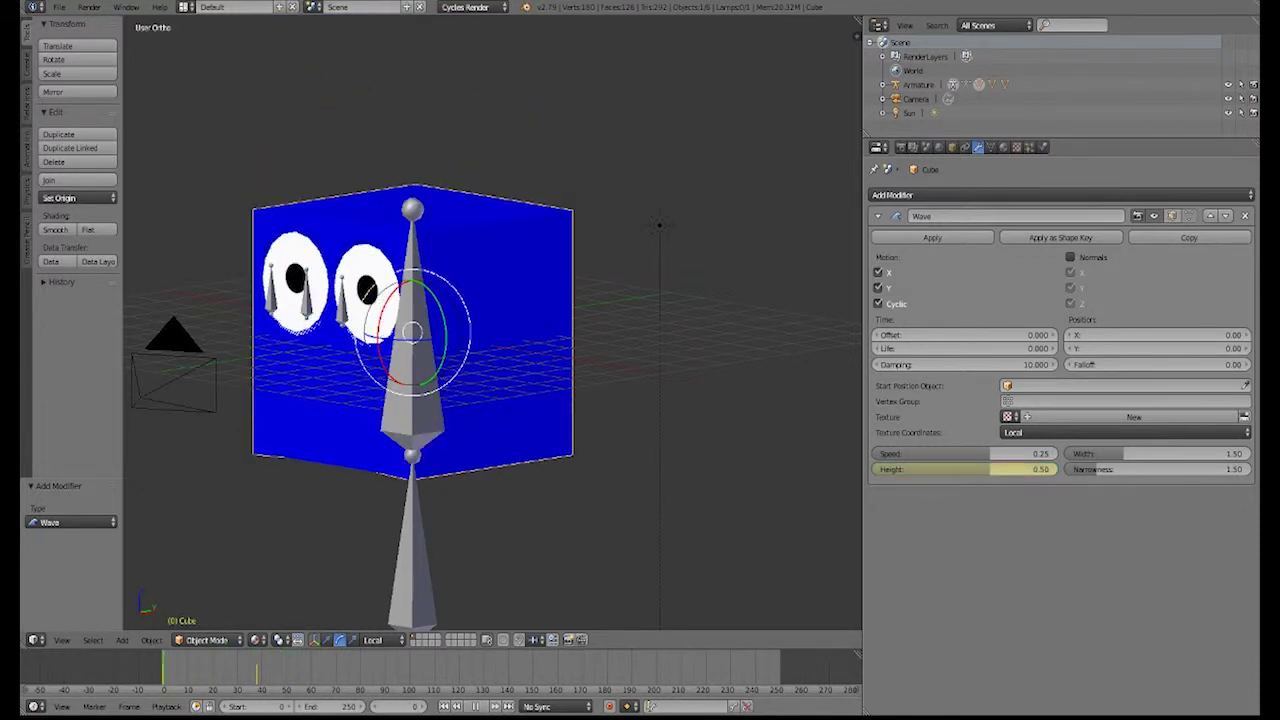
- Keyframe the Wave modifier's X motion as enabled and then as disabled on frame 25, and replay the animation from frame 0
key(alt+a)
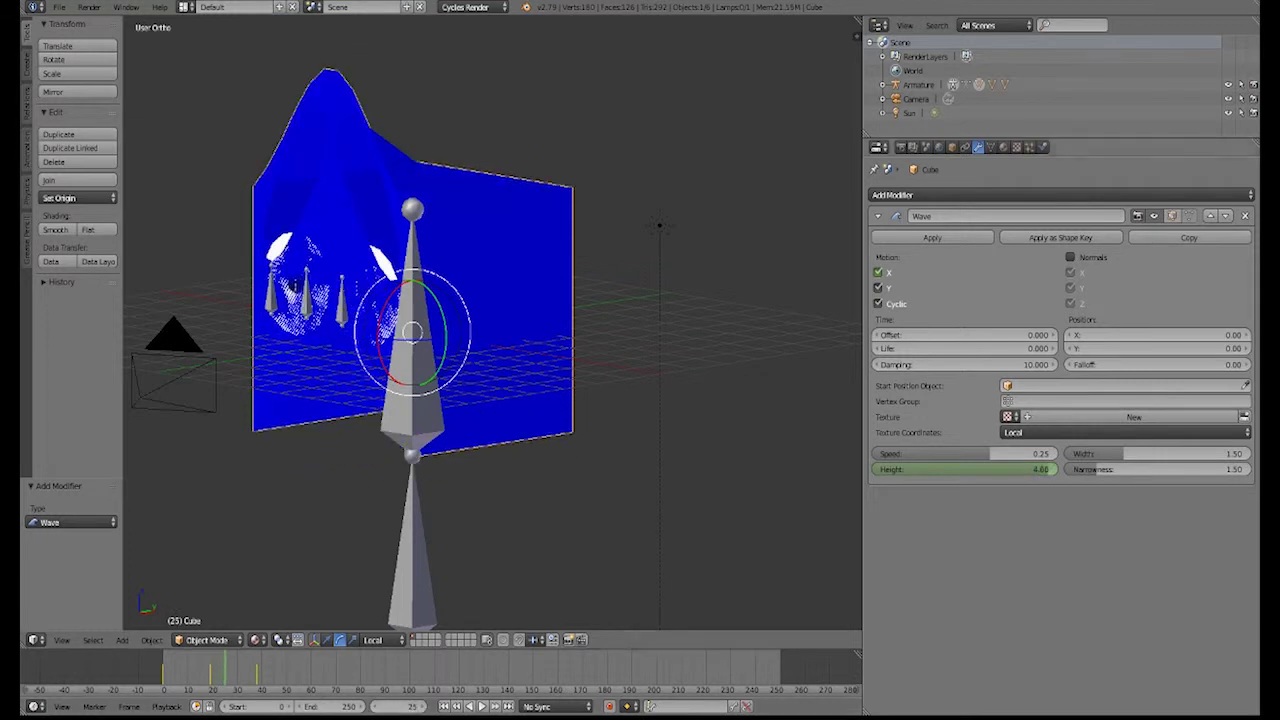
click(878, 272)
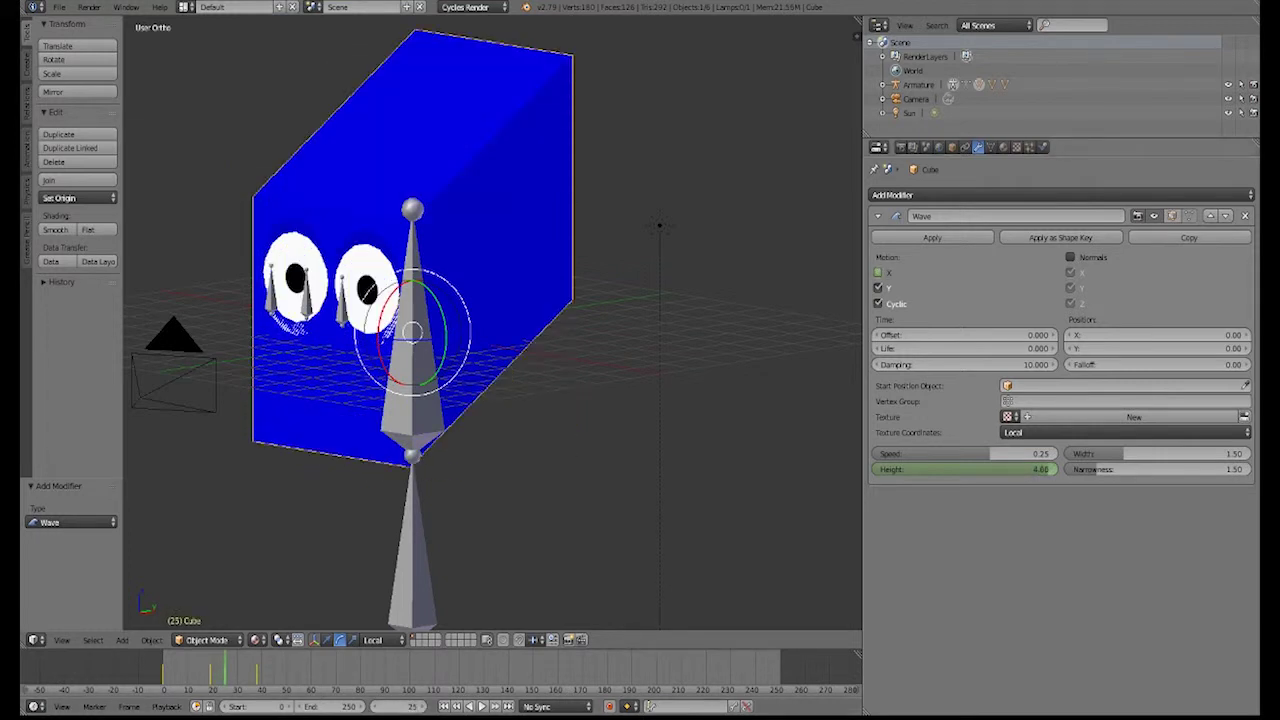
key(shift+Left)
key(alt+a)
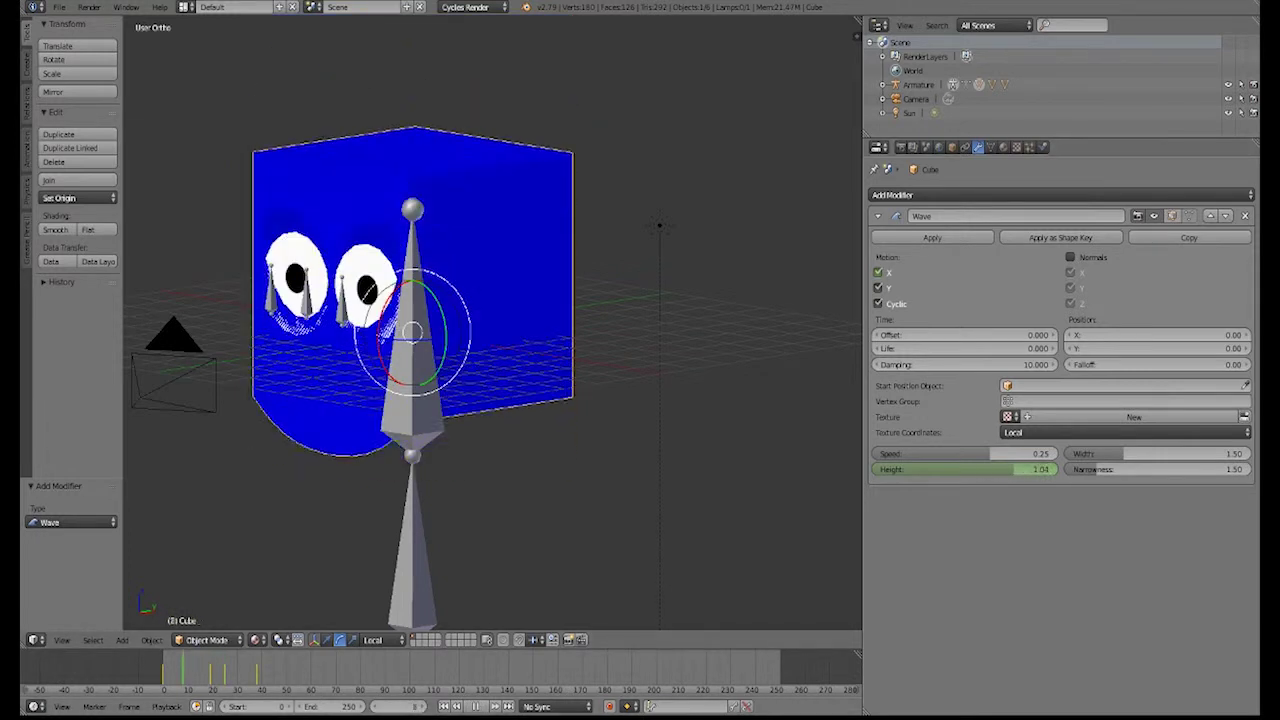
drag(235, 670, 163, 670)
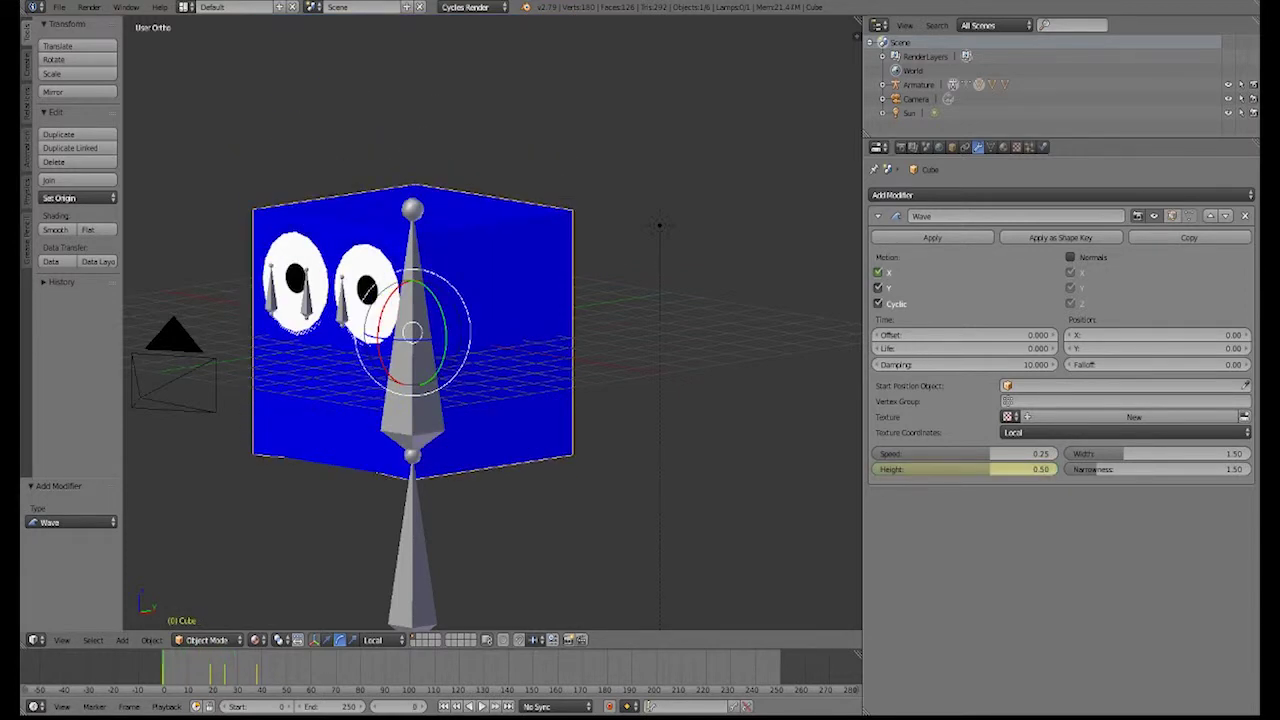
key(alt+a)
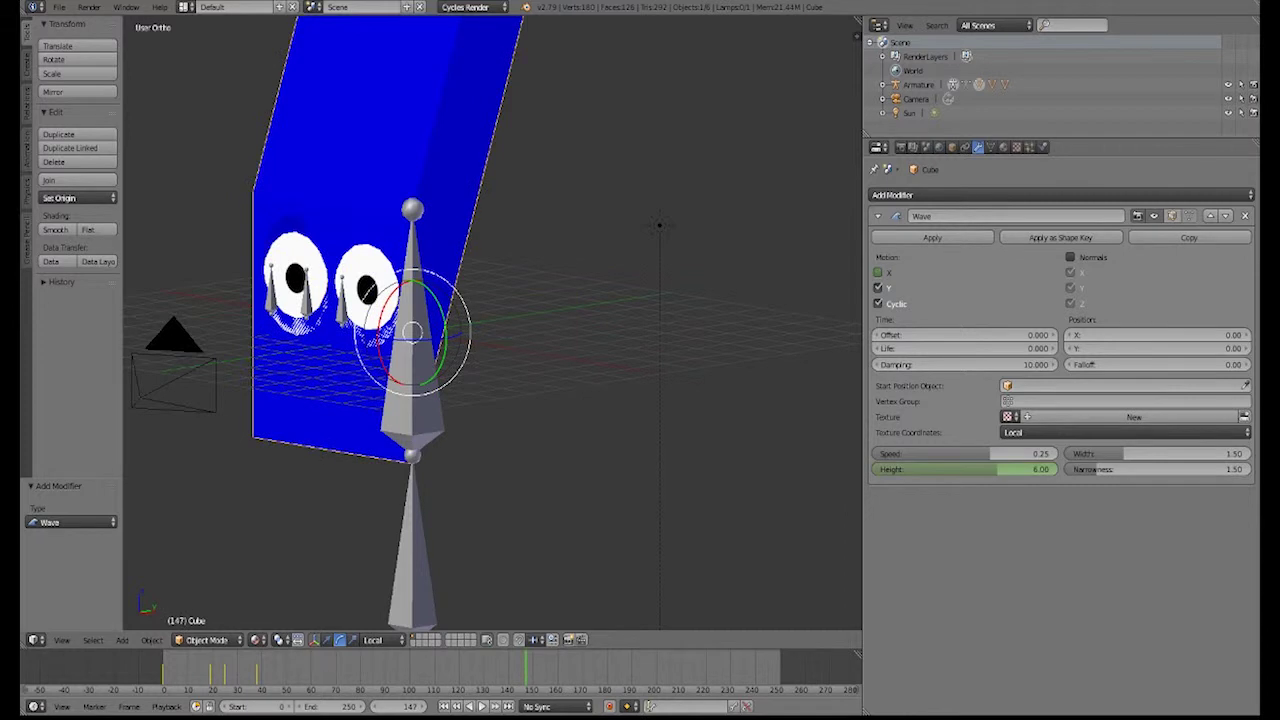
- Revert the Height and X motion keyframes through the undo history and remove the Wave modifier from the cube
key(ctrl+alt+z)
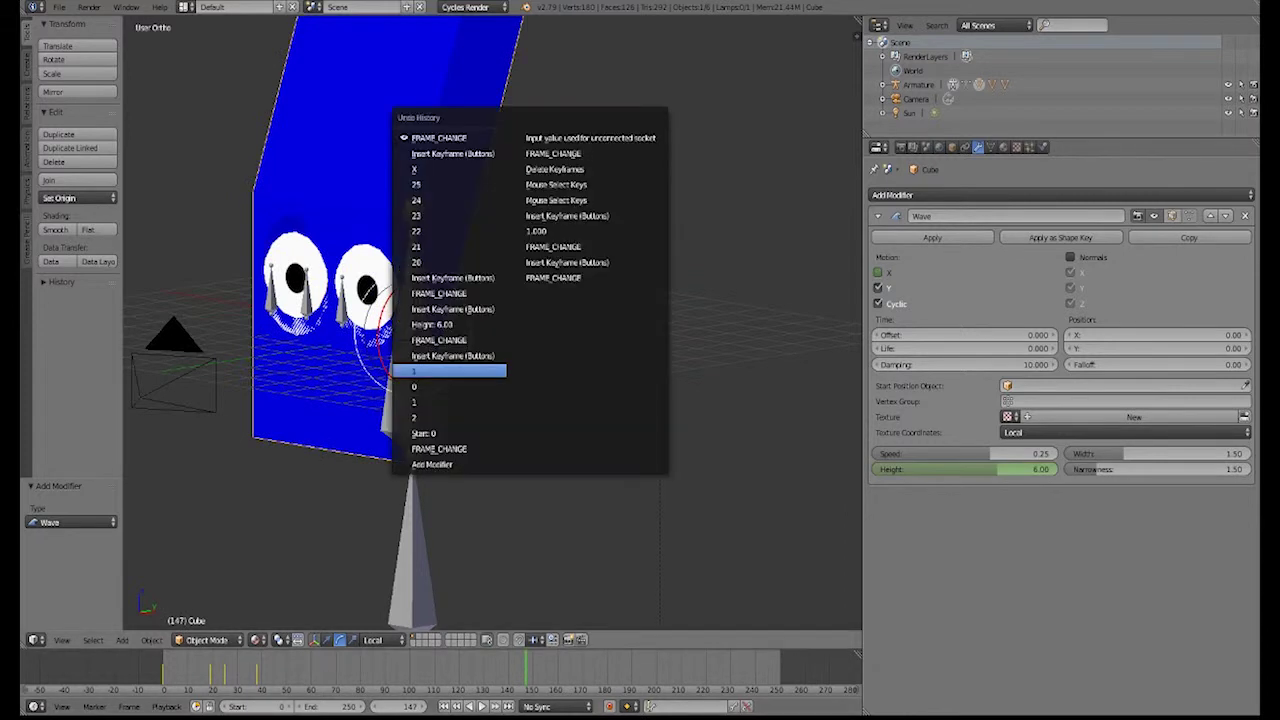
click(498, 371)
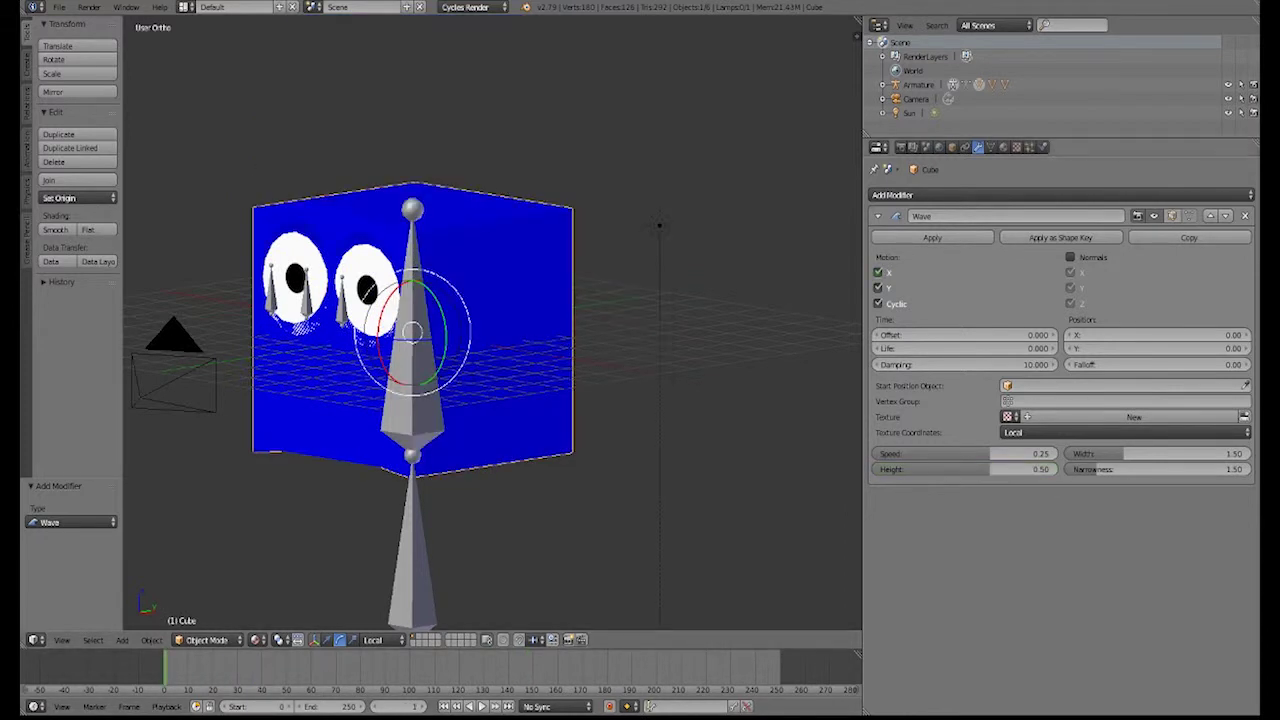
click(1245, 216)
click(163, 668)
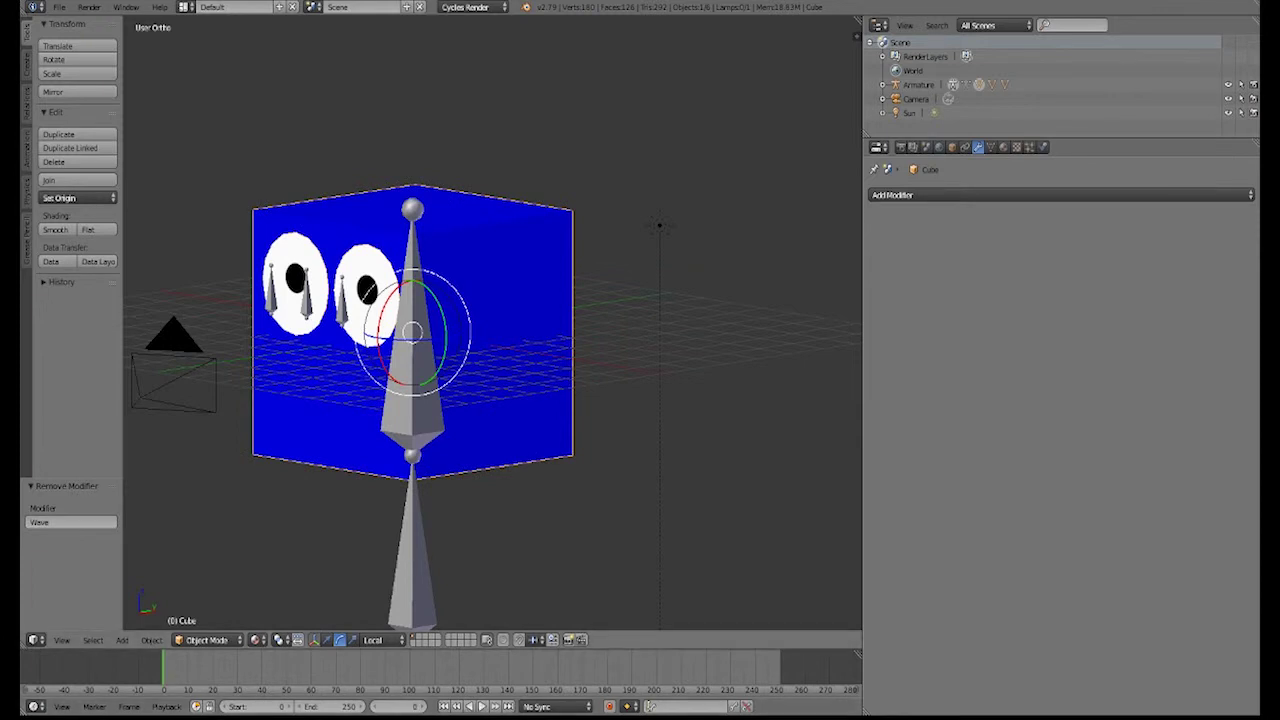
- Examine the cube's material, object, constraint and modifier options
click(1003, 147)
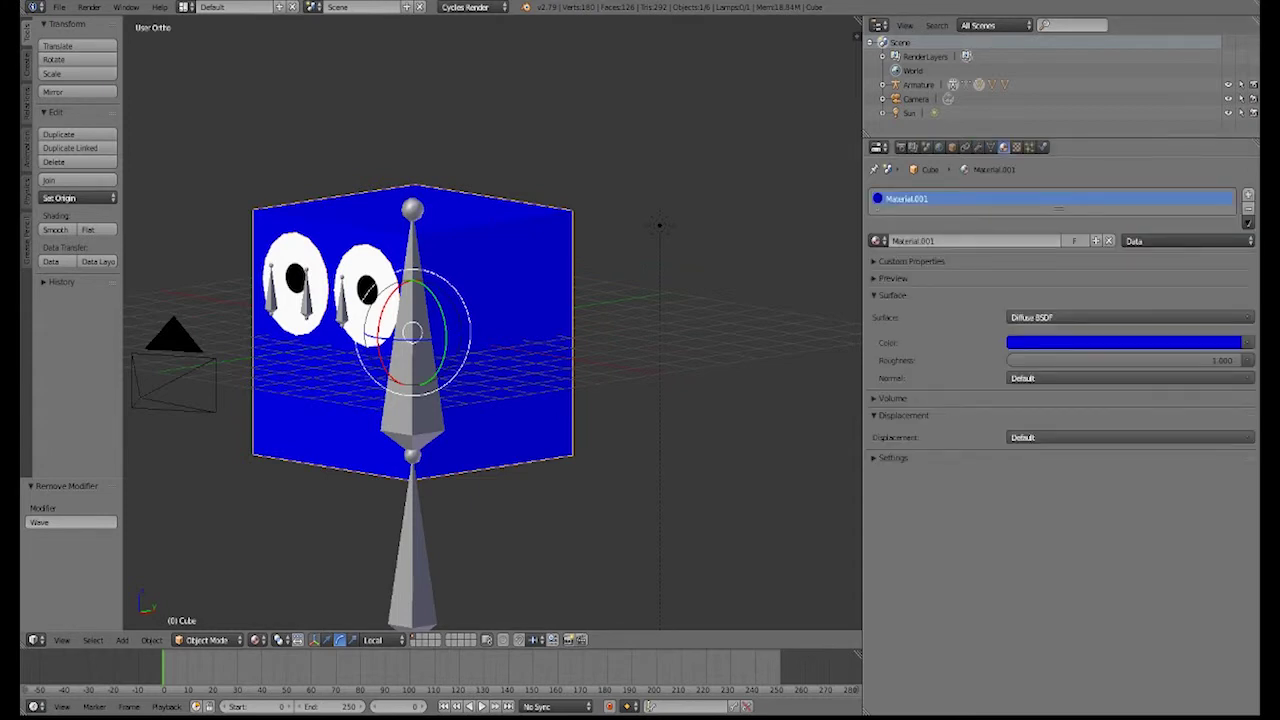
click(977, 147)
click(951, 147)
click(964, 147)
click(1060, 195)
click(977, 147)
click(1060, 195)
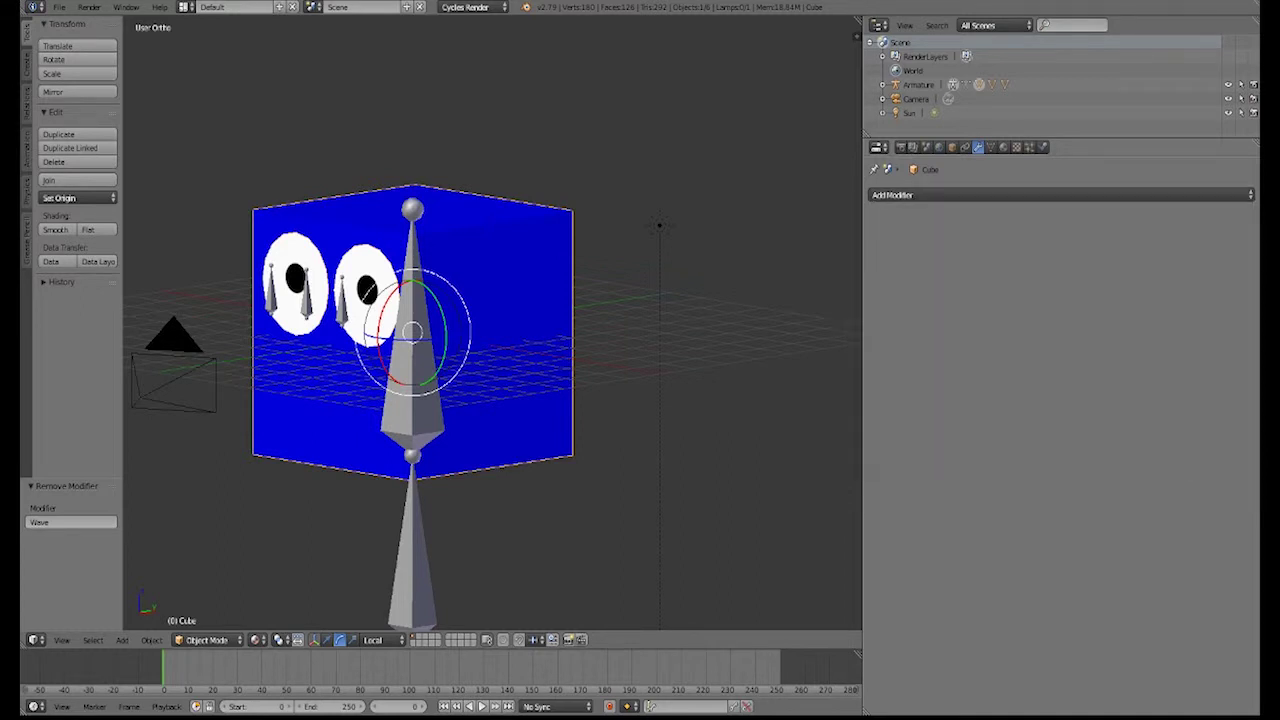
- Add a Solidify modifier to the cube and keyframe its Thickness at 0.0100 on frame 0 and about 0.39 on frame 35
click(1018, 195)
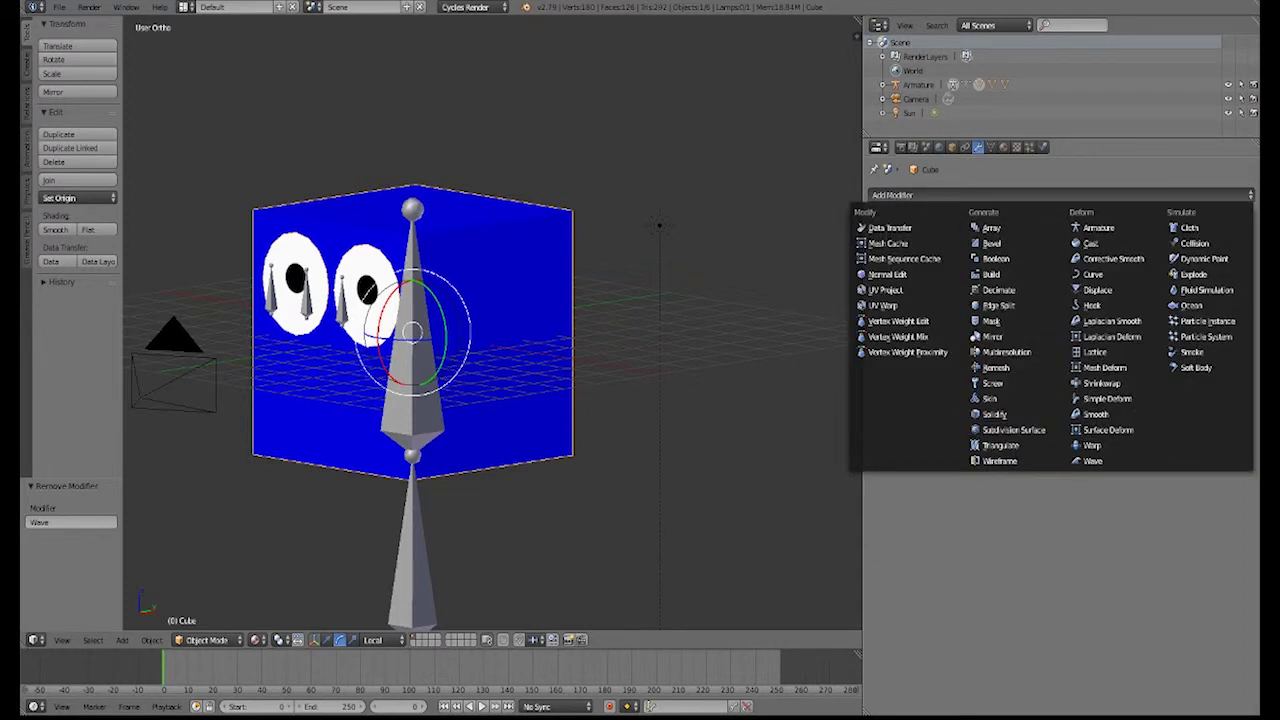
click(995, 414)
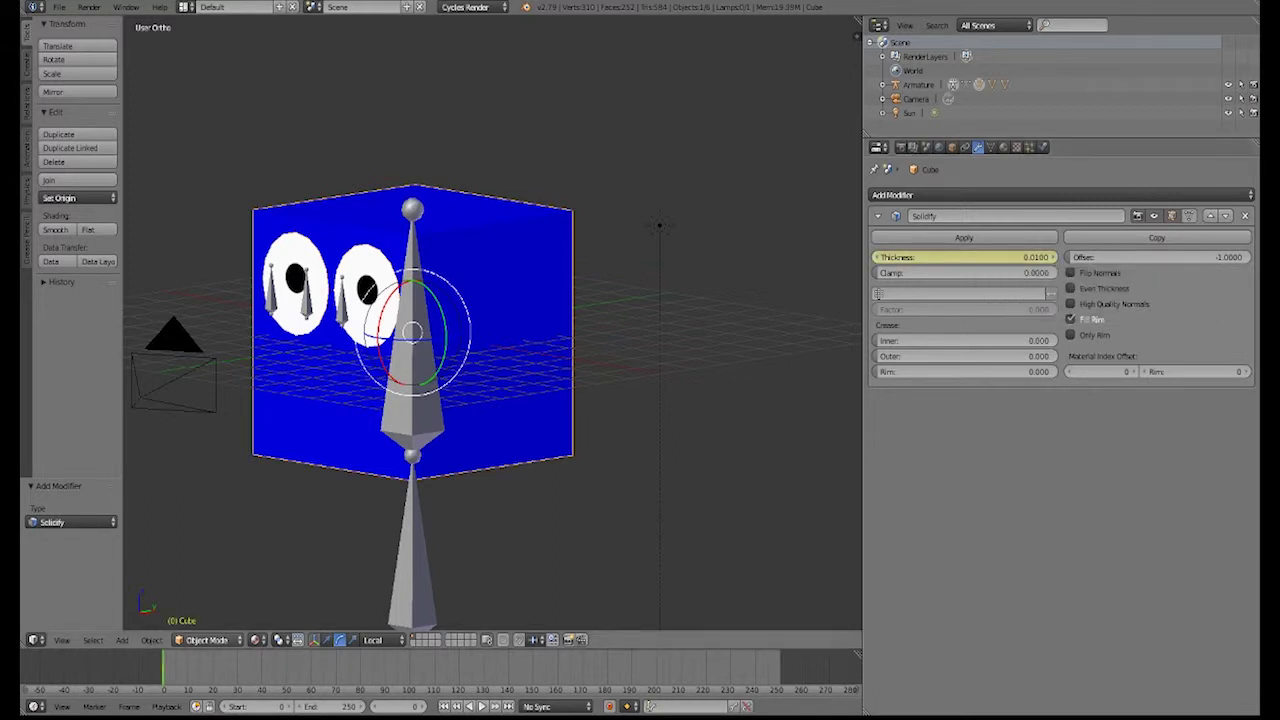
drag(202, 668, 249, 668)
drag(964, 257, 1000, 257)
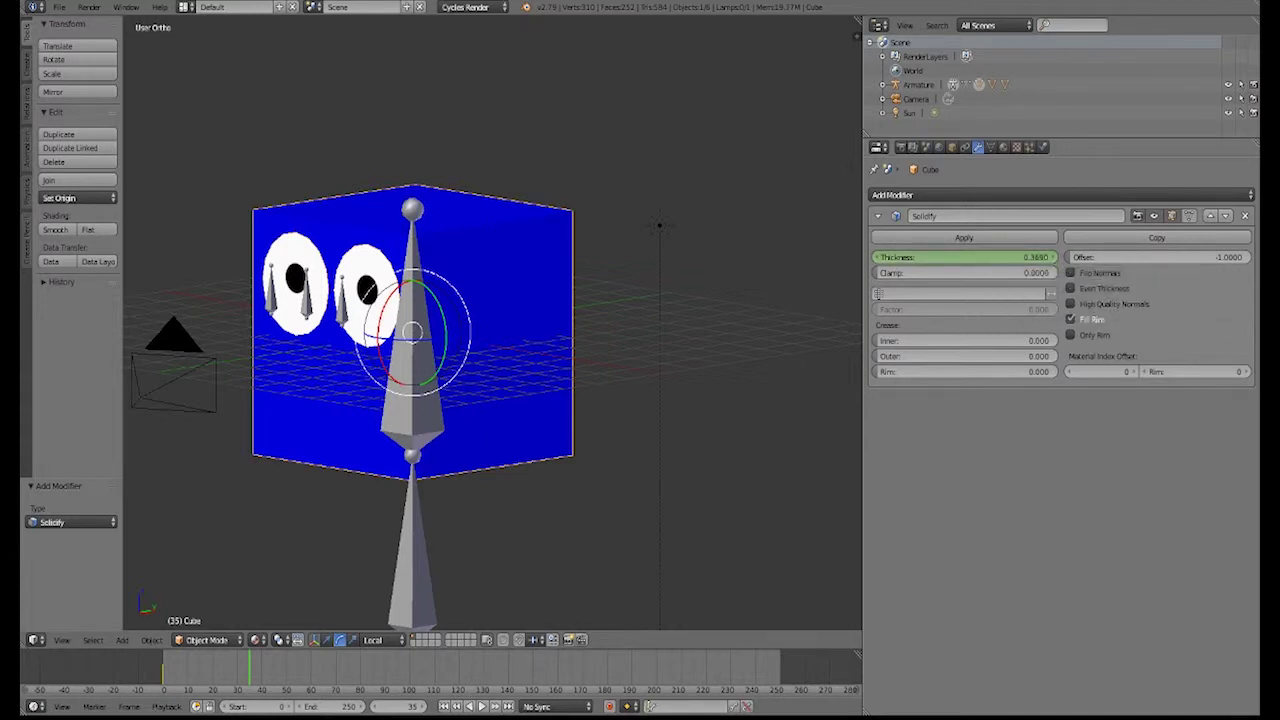
key(i)
- Remove the Solidify modifier from the cube at frame 0 and open the list of modifiers that can be added
drag(235, 670, 163, 670)
key(Escape)
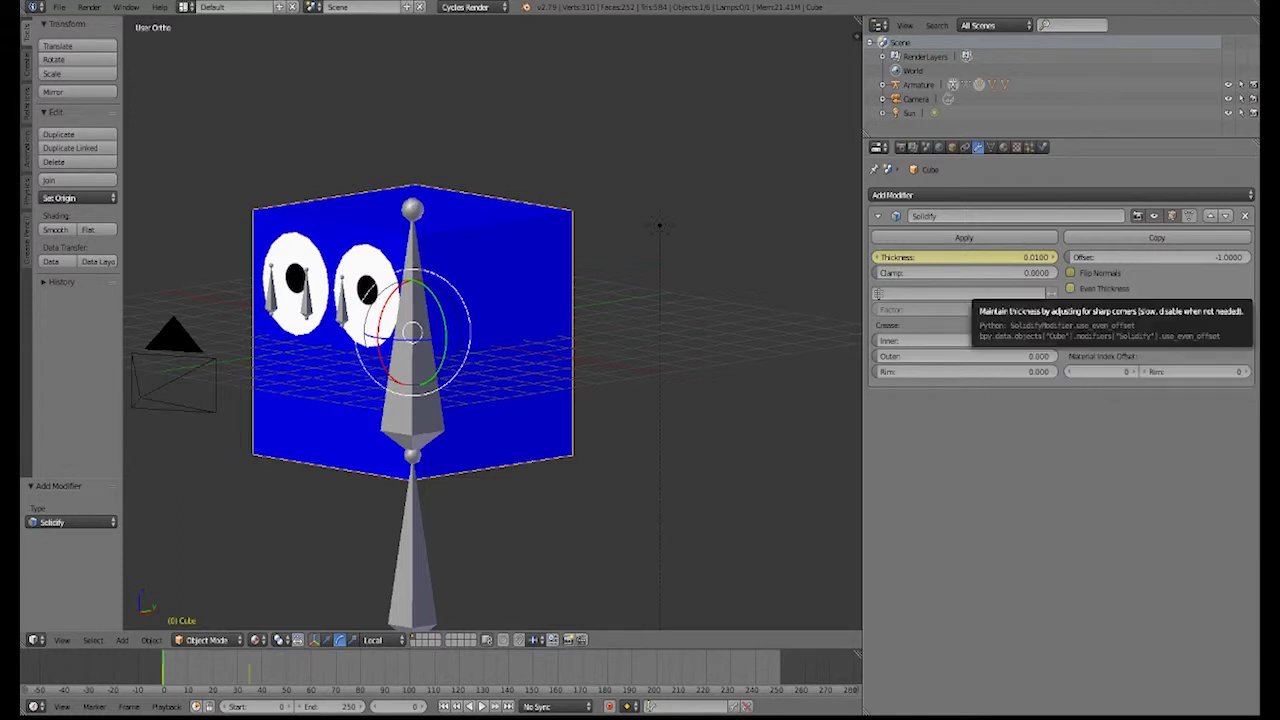
click(1245, 216)
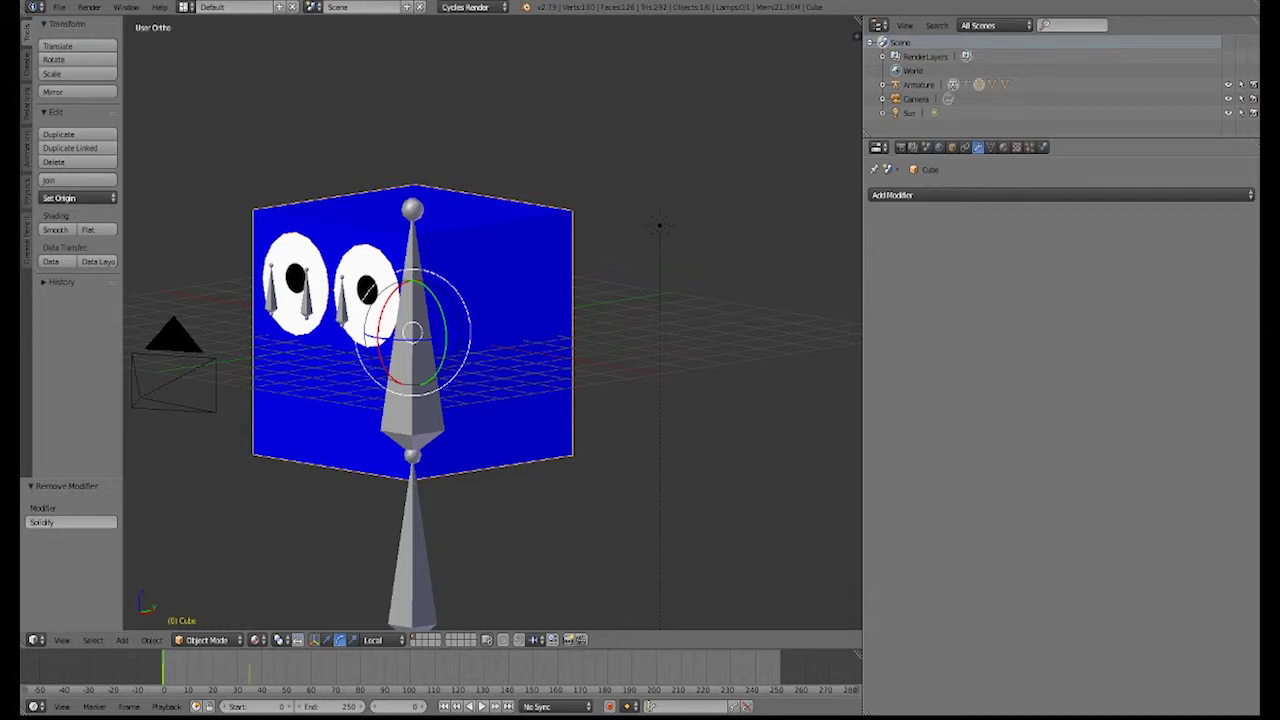
click(1240, 195)
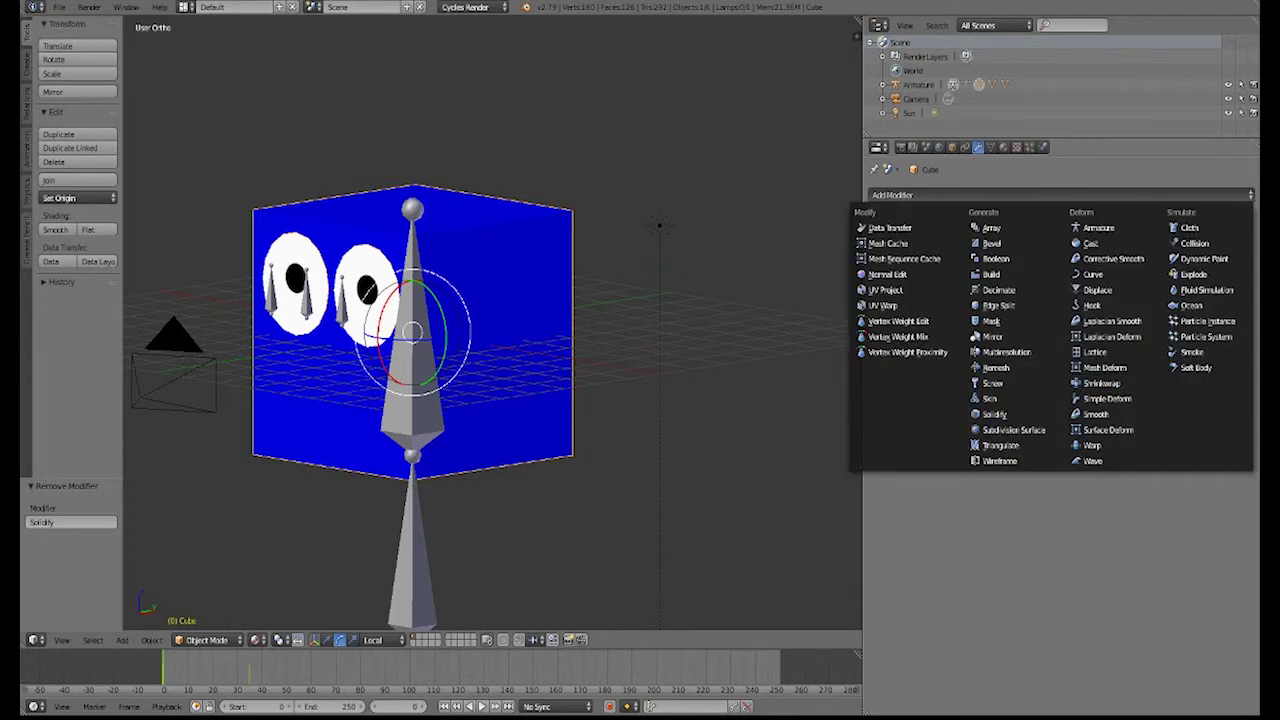
- Try a Simple Deform modifier on the cube and revert it through the undo history after playing the animation
click(1107, 398)
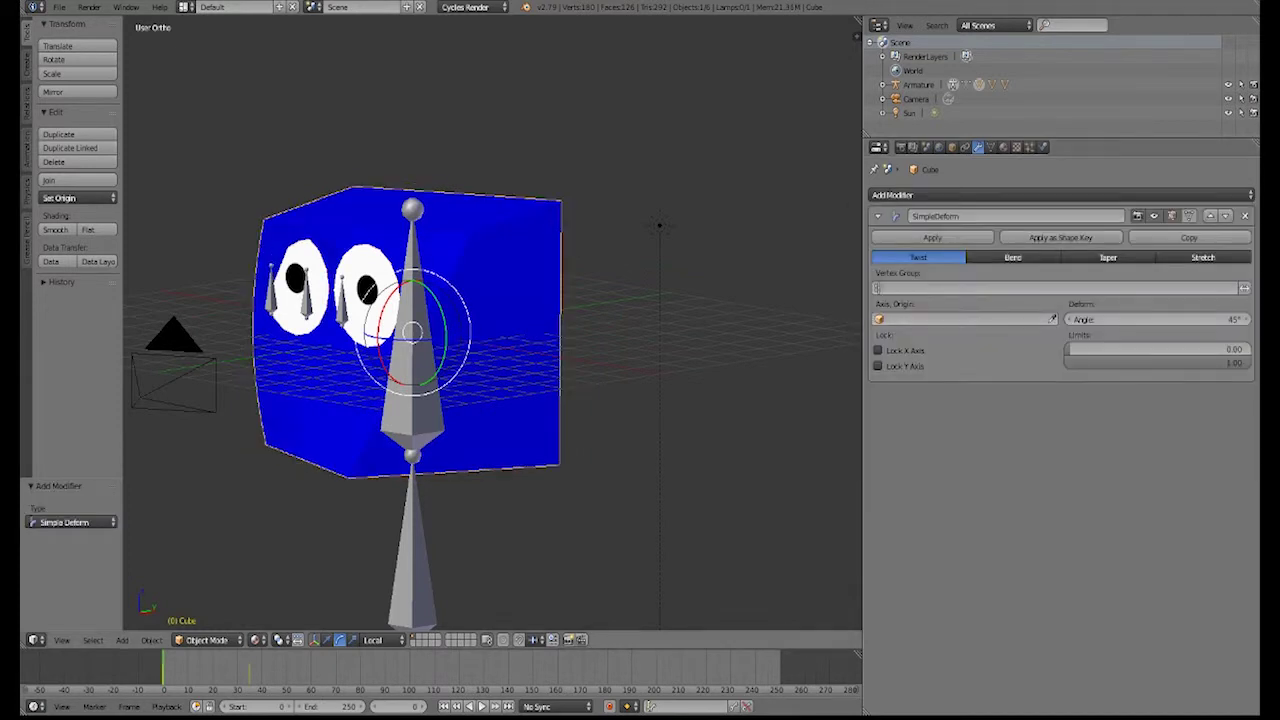
key(alt+a)
key(ctrl+alt+z)
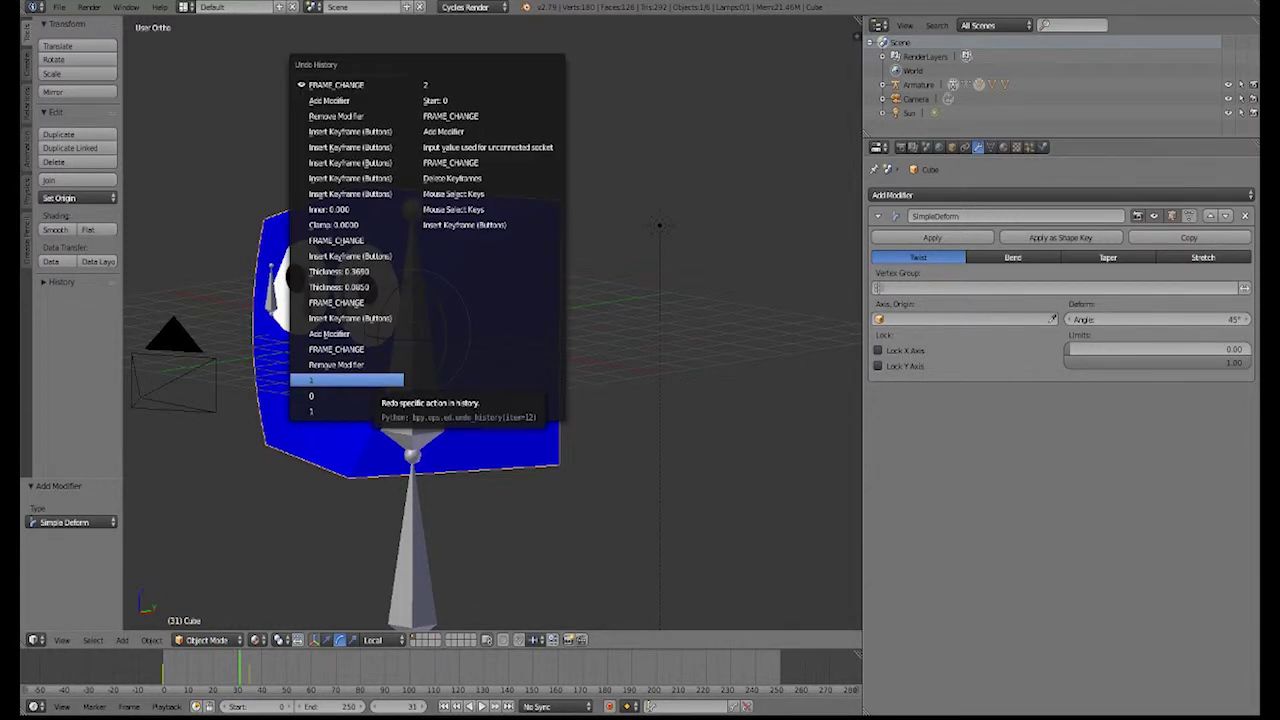
click(340, 364)
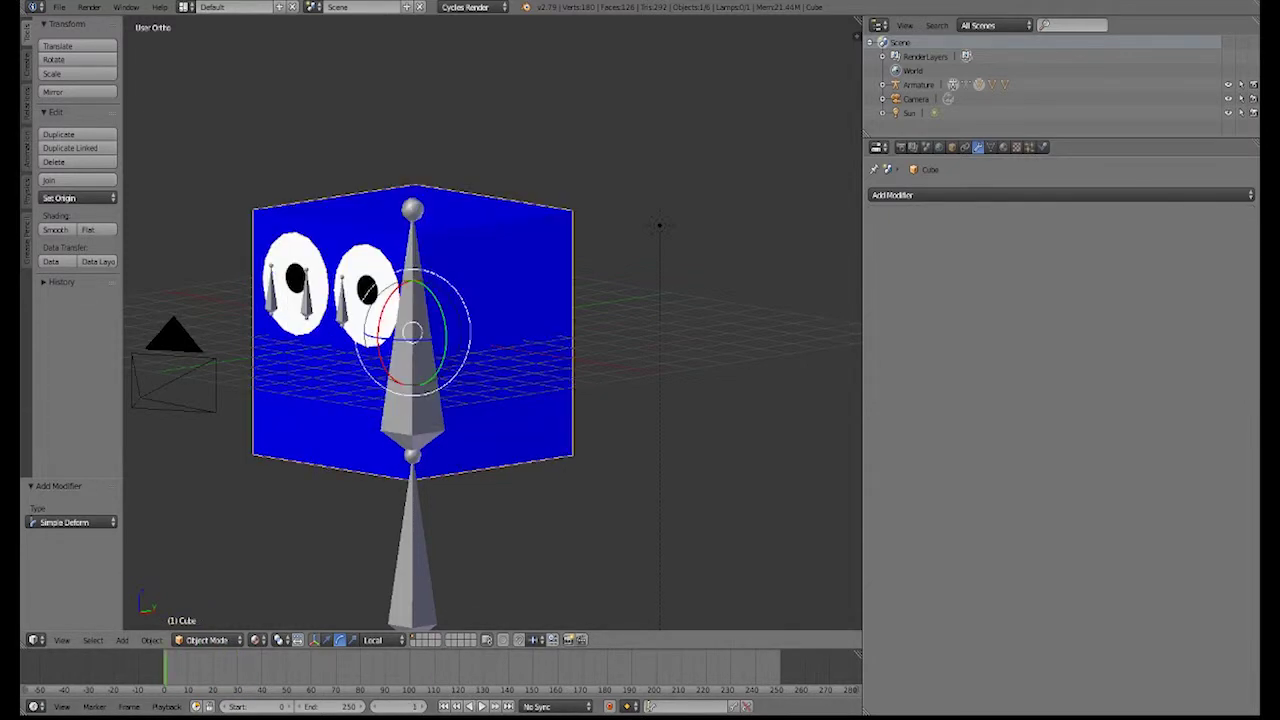
- Keyframe the Angle, Limits, axis locks and Twist mode of a new Simple Deform modifier on the cube, and remove the modifier
click(1090, 195)
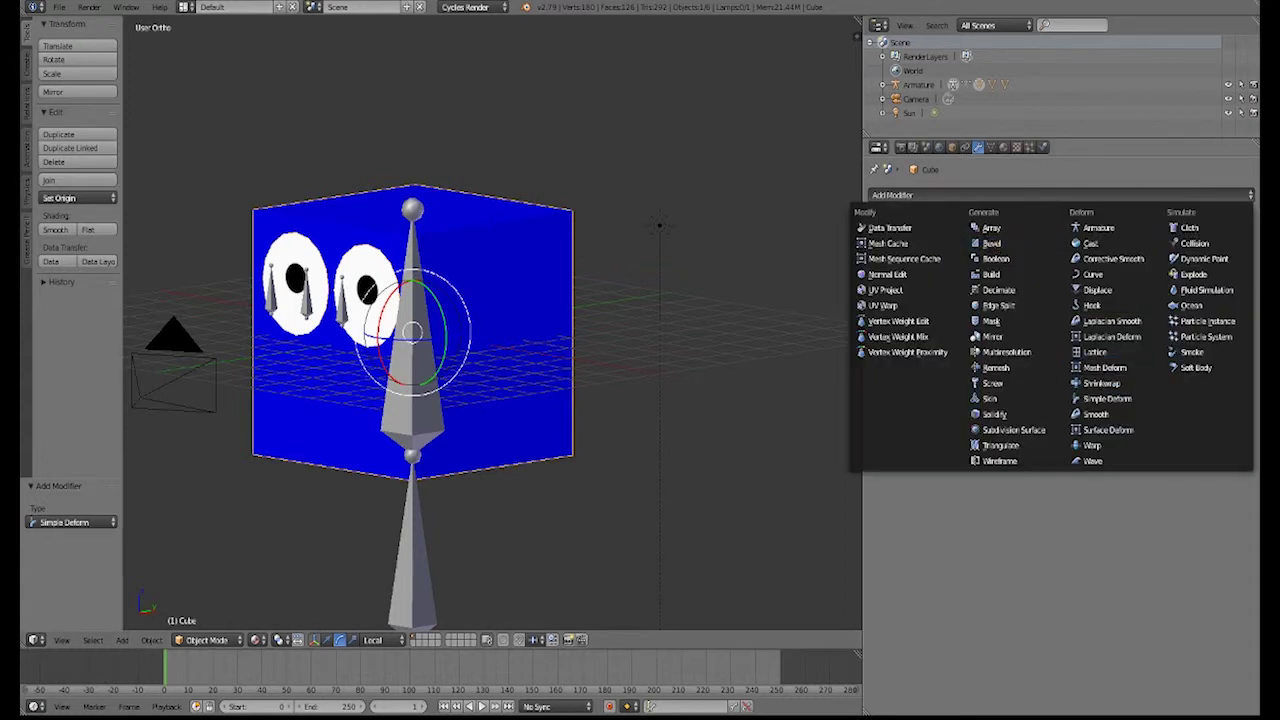
click(1107, 398)
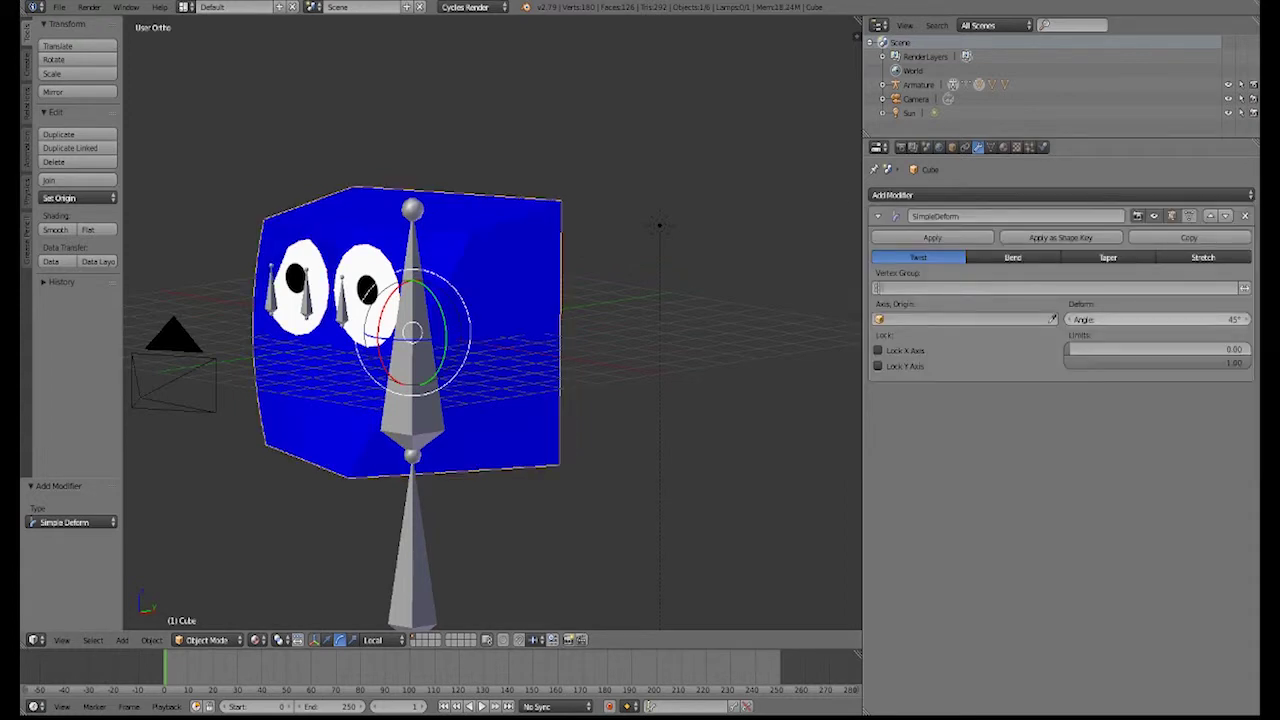
key(i)
key(i)
key(i)
key(i)
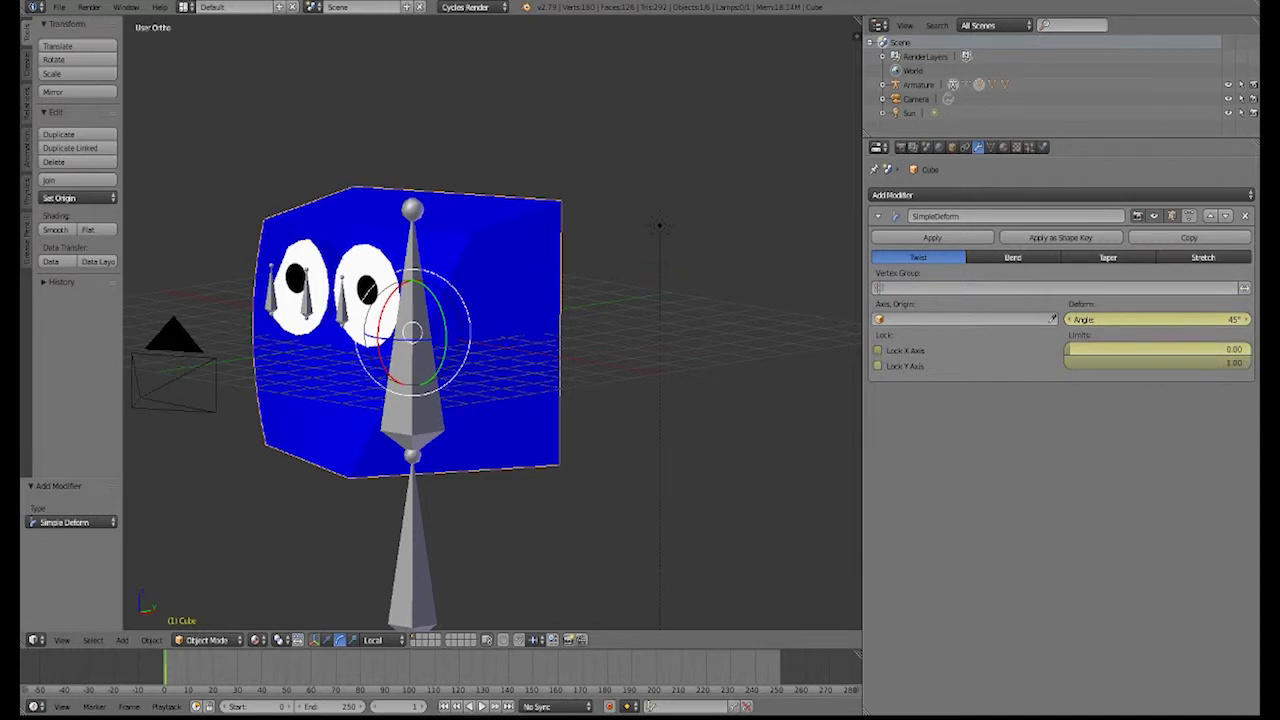
key(i)
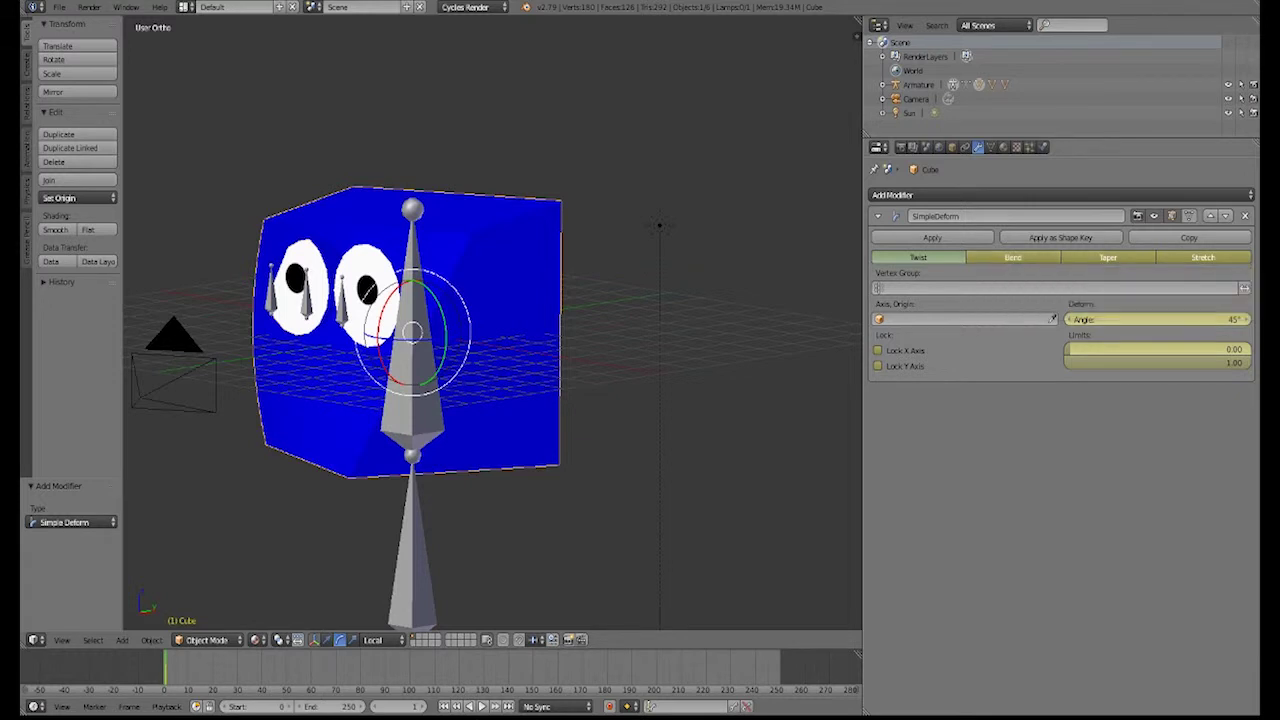
click(1245, 216)
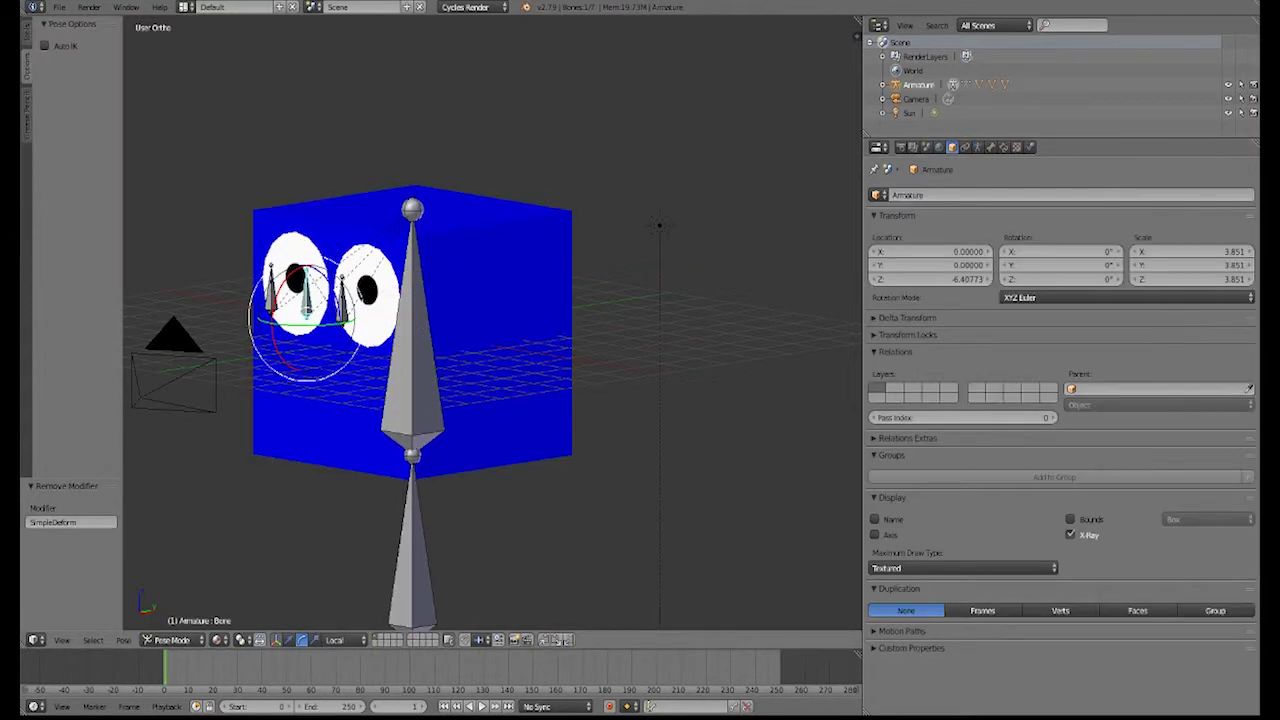
key(g)
key(x)
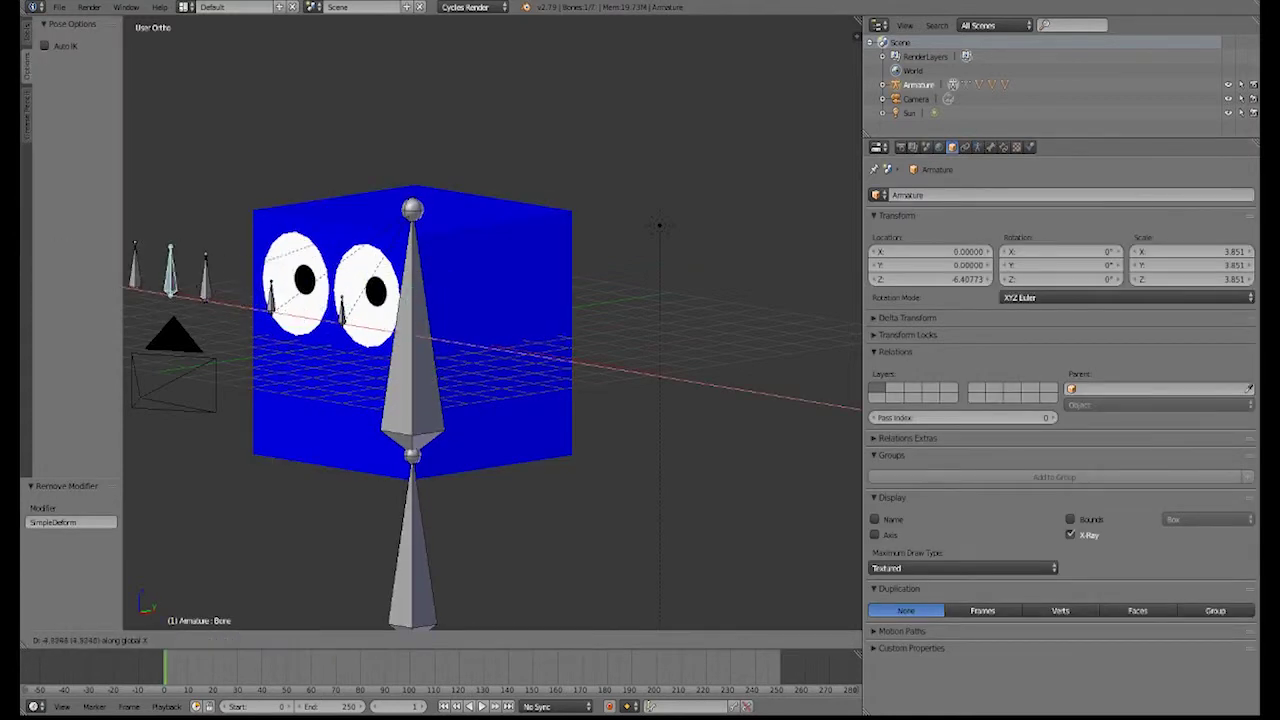
key(Escape)
- Switch the armature back to Object Mode, select the camera and show its lens settings
scroll(490, 326, down, 2)
key(ctrl+Tab)
right_click(268, 340)
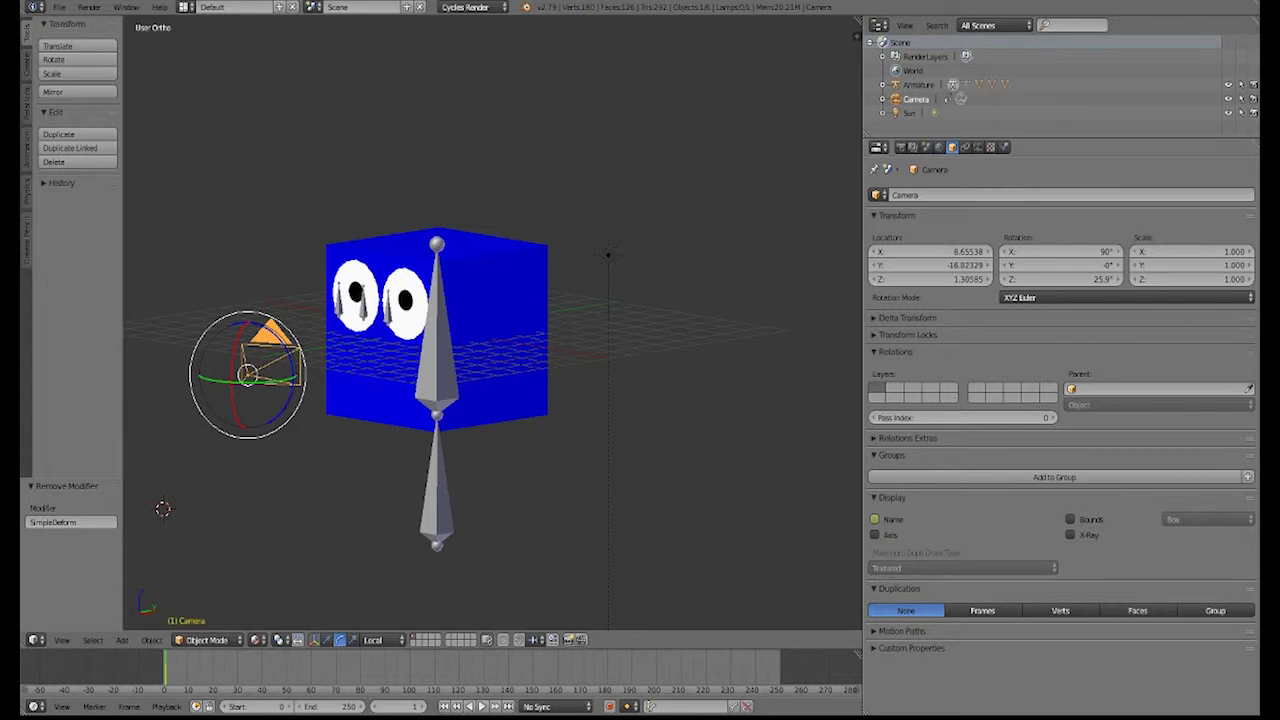
key(space)
key(Escape)
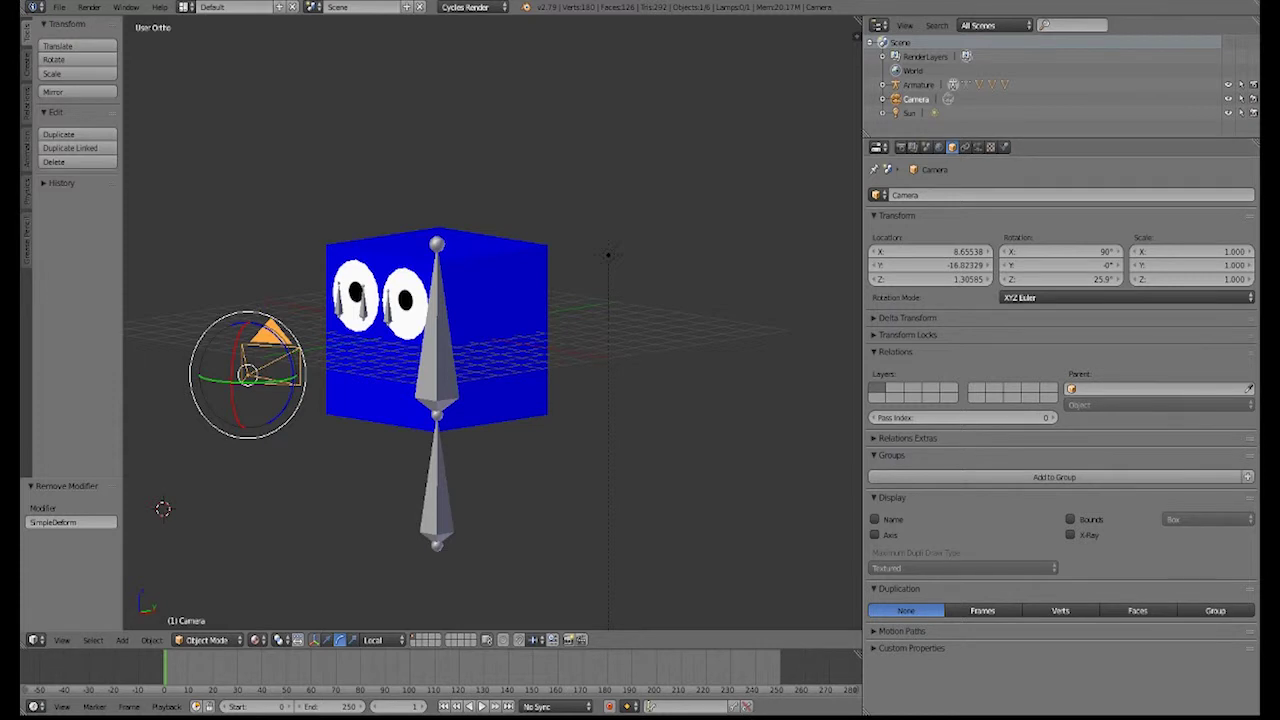
scroll(491, 324, up, 1)
click(978, 147)
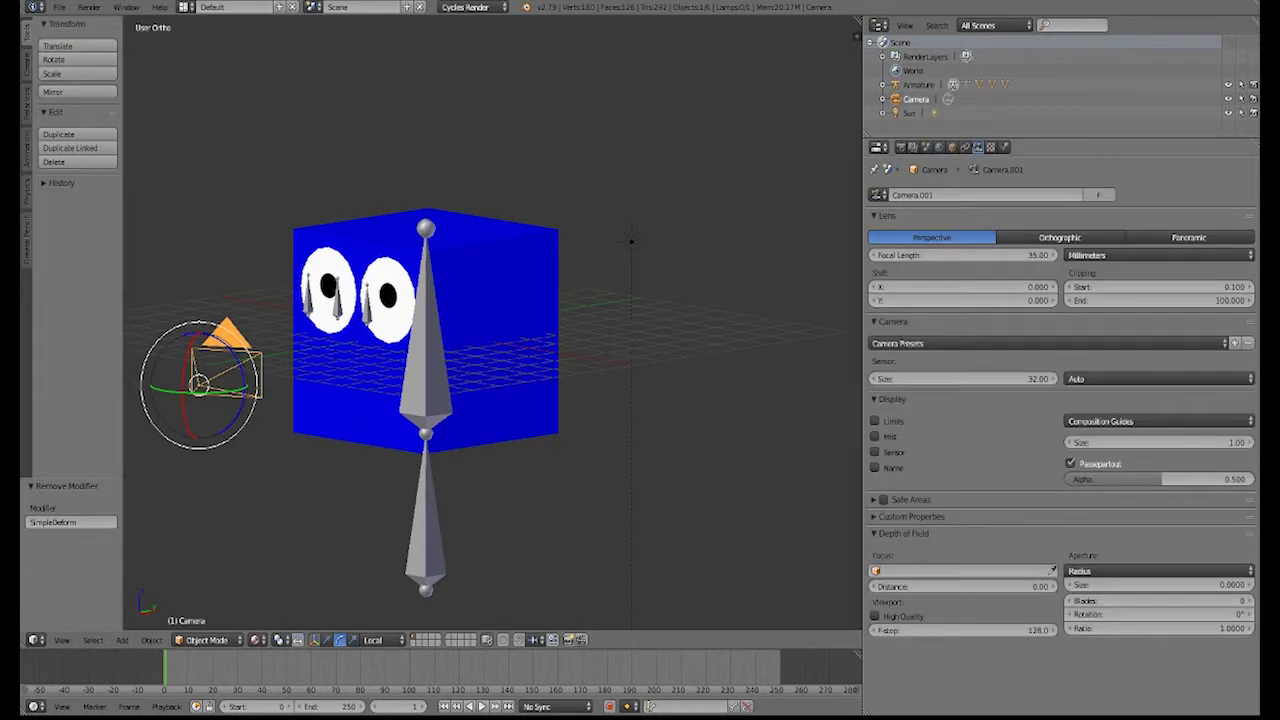
- Insert a LocRot keyframe for the camera at frame 1
scroll(491, 324, down, 4)
middle_drag(491, 324, 571, 349)
key(i)
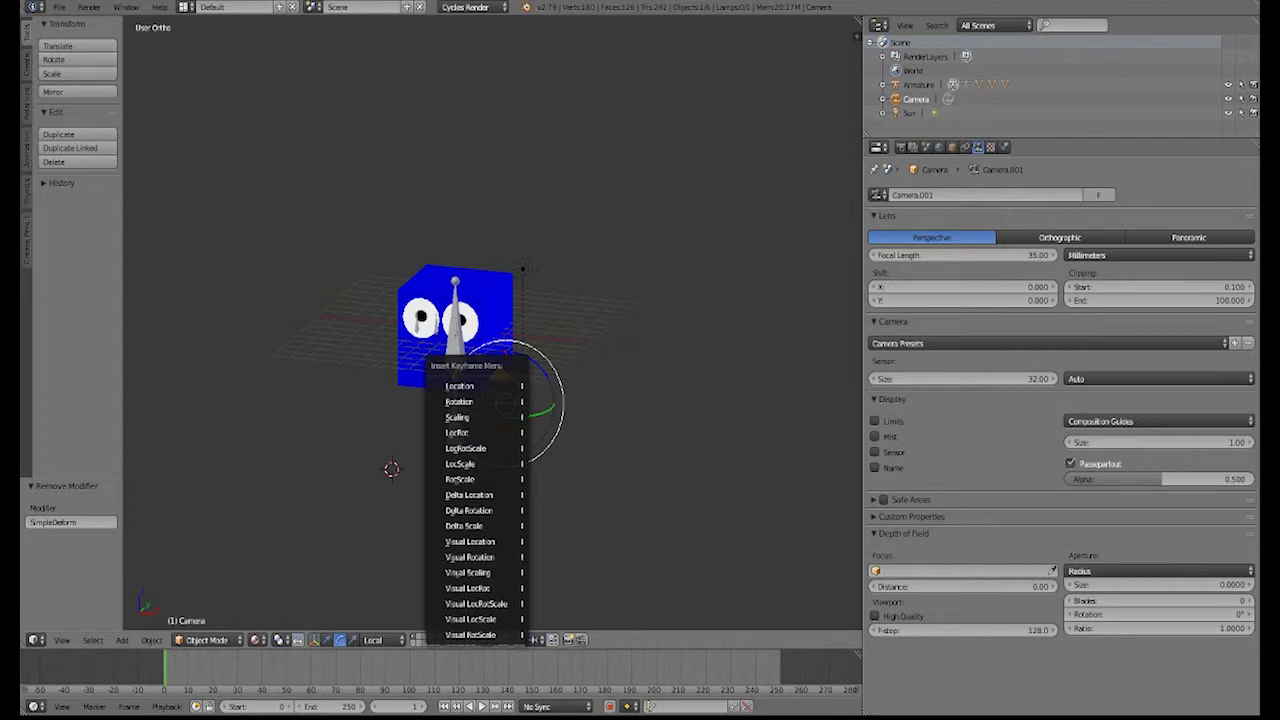
click(456, 432)
- At frame 114, rotate the camera about -35.6° around Z and move it about -15.4 along X
drag(168, 670, 444, 670)
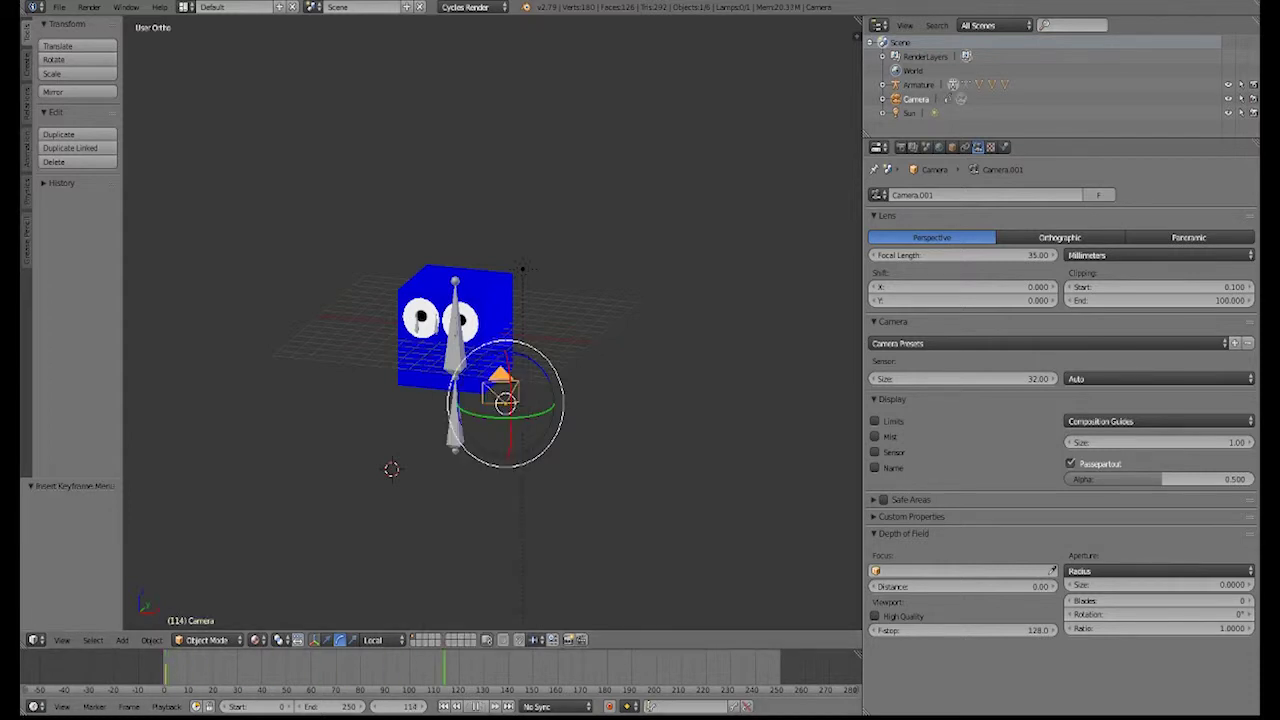
key(r)
key(z)
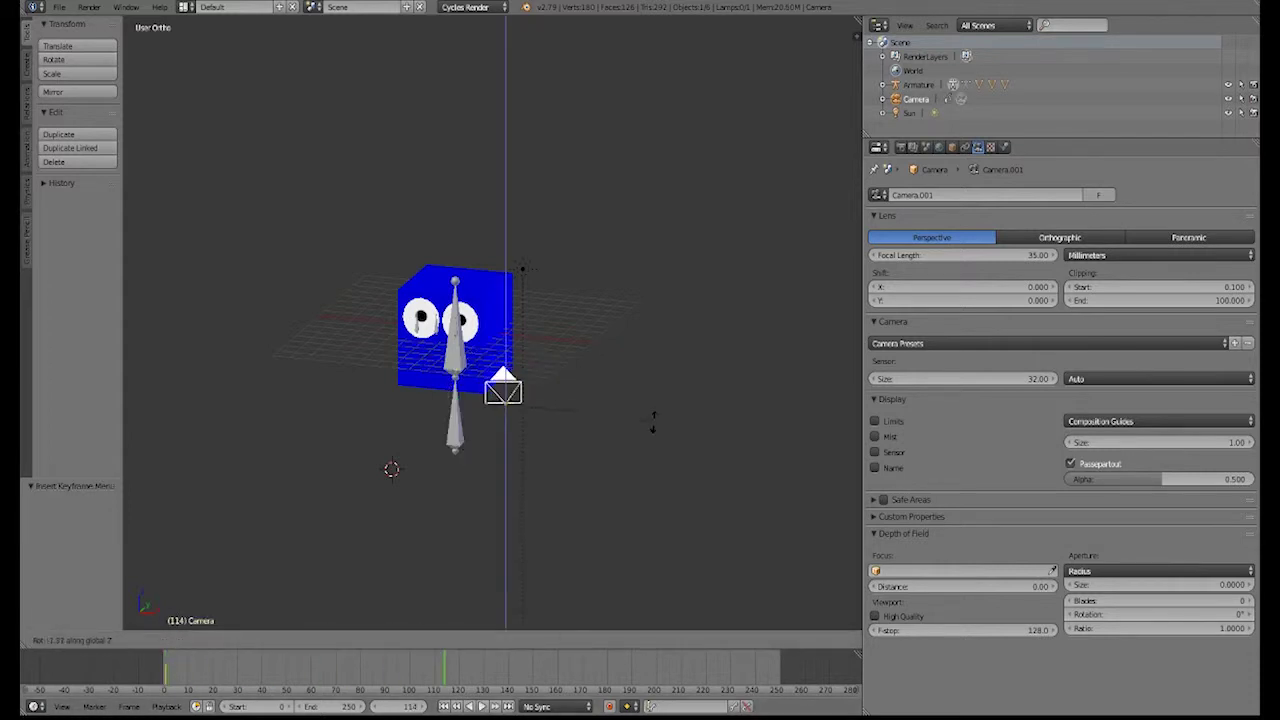
click(677, 497)
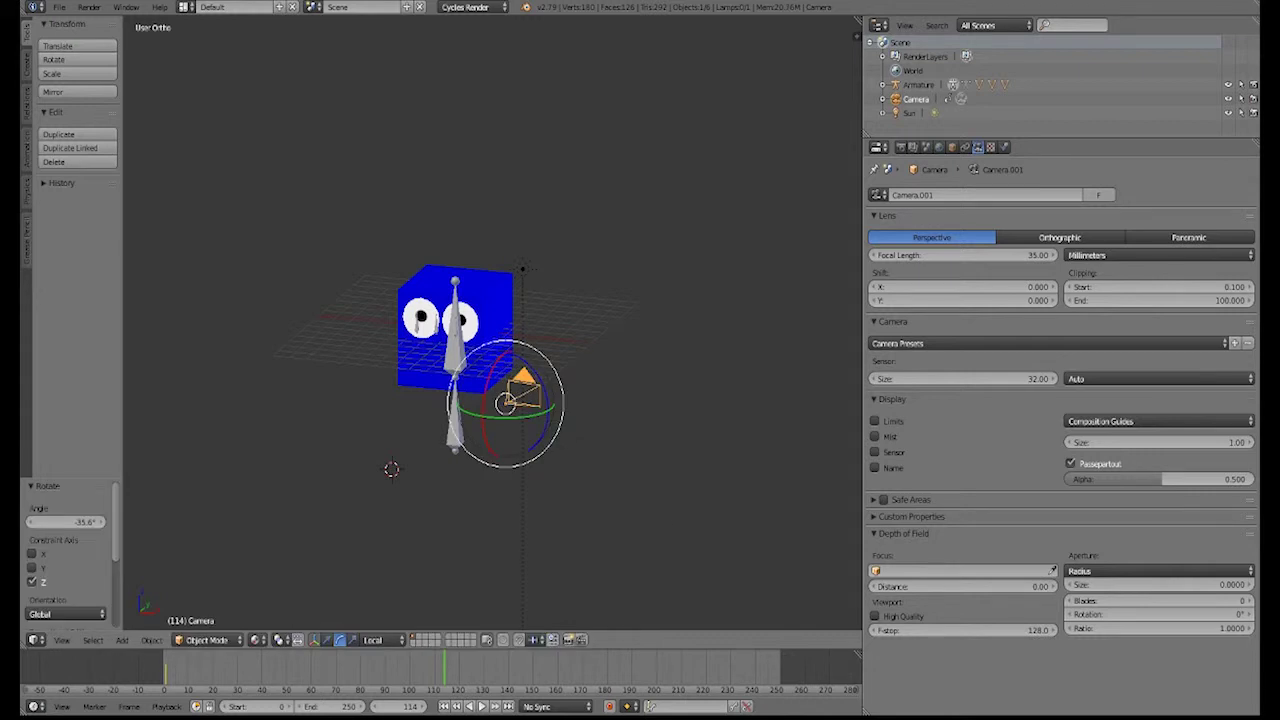
key(g)
key(x)
key(Return)
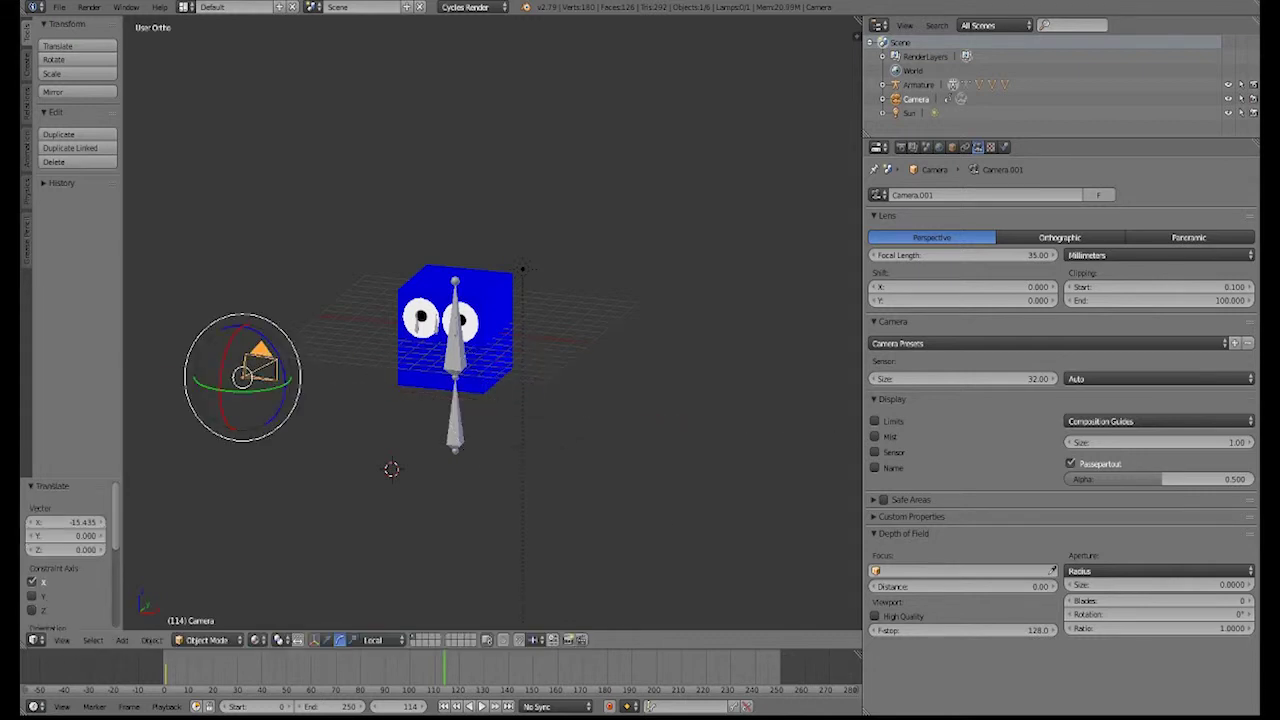
- In camera view, rotate the camera about -16° around Z to frame the cube and insert a keyframe at frame 114
key(KP_0)
key(r)
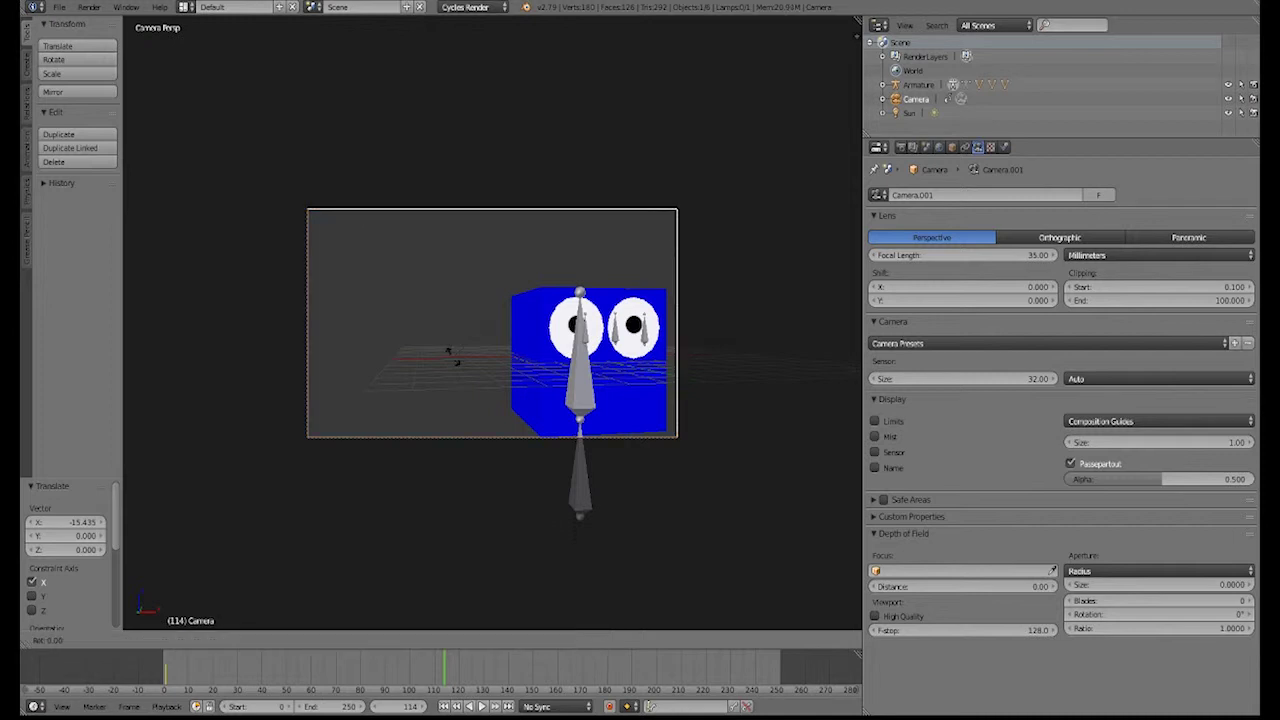
key(z)
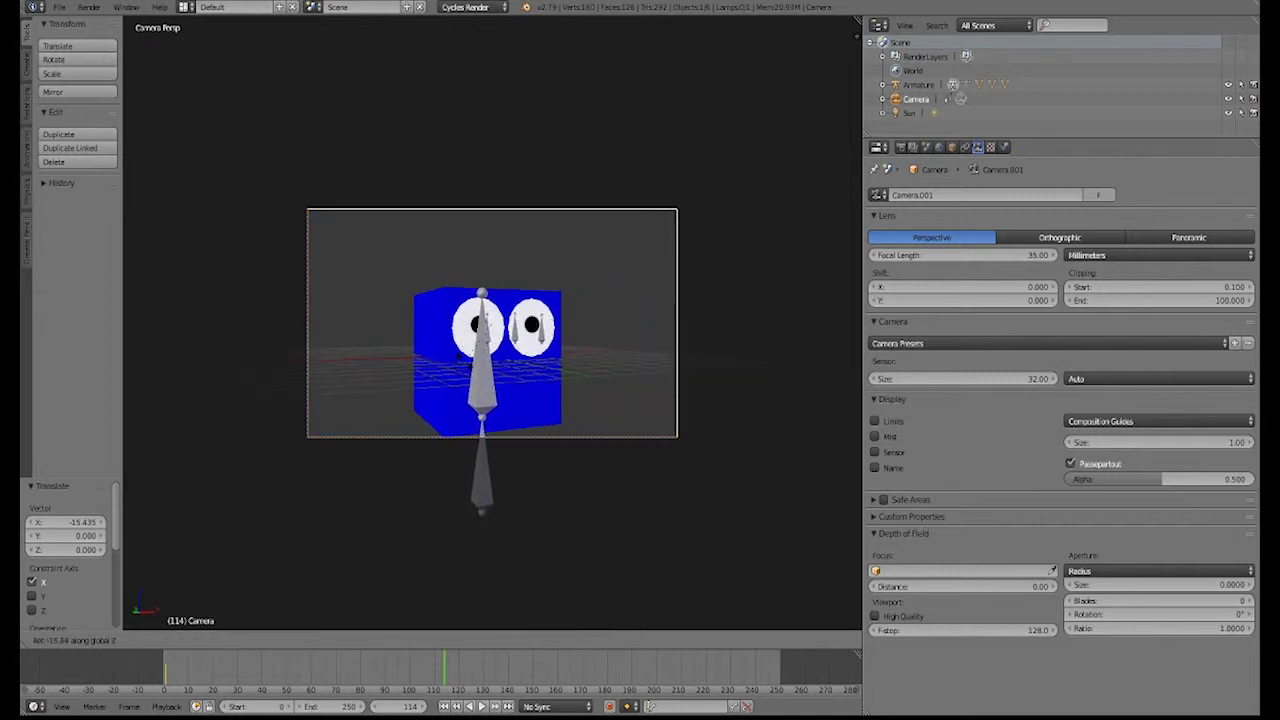
key(Return)
key(i)
click(460, 363)
- Play the camera animation from the beginning of the timeline
drag(445, 668, 164, 668)
key(alt+a)
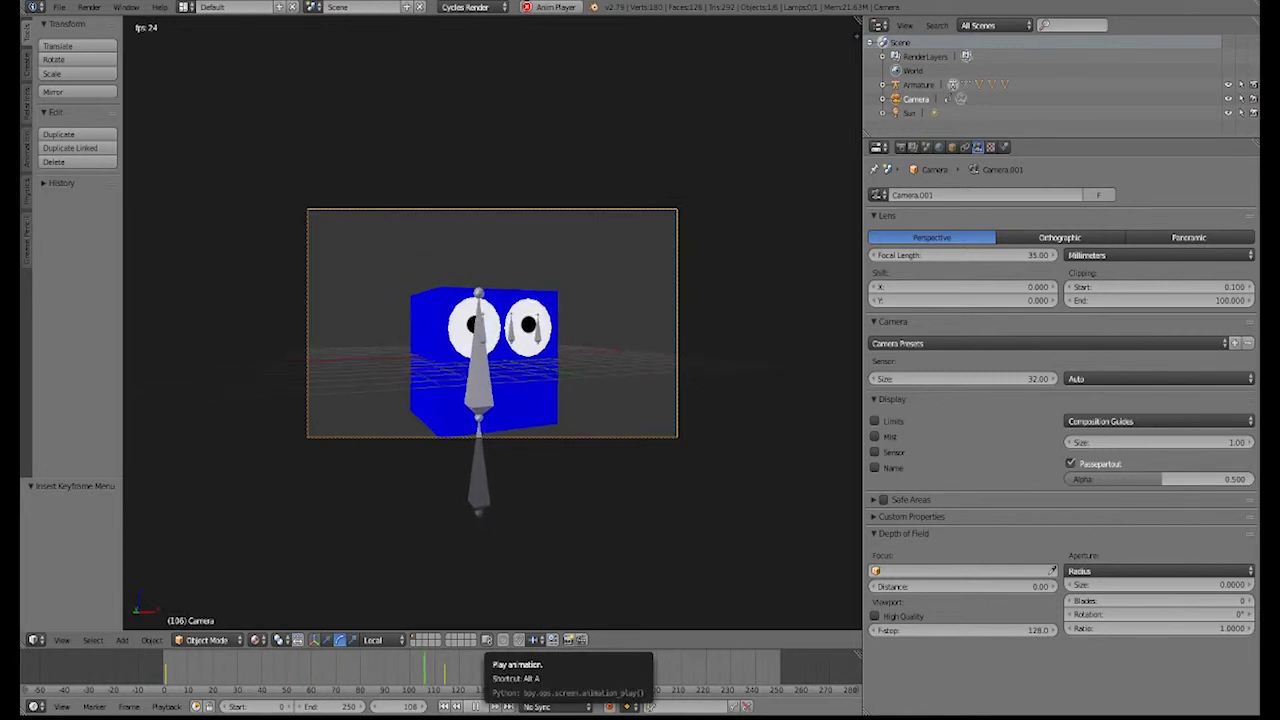
key(alt+a)
- Revert the camera's keyframes, rotations and move through the undo history, back to the point where the camera was selected
key(ctrl+alt+z)
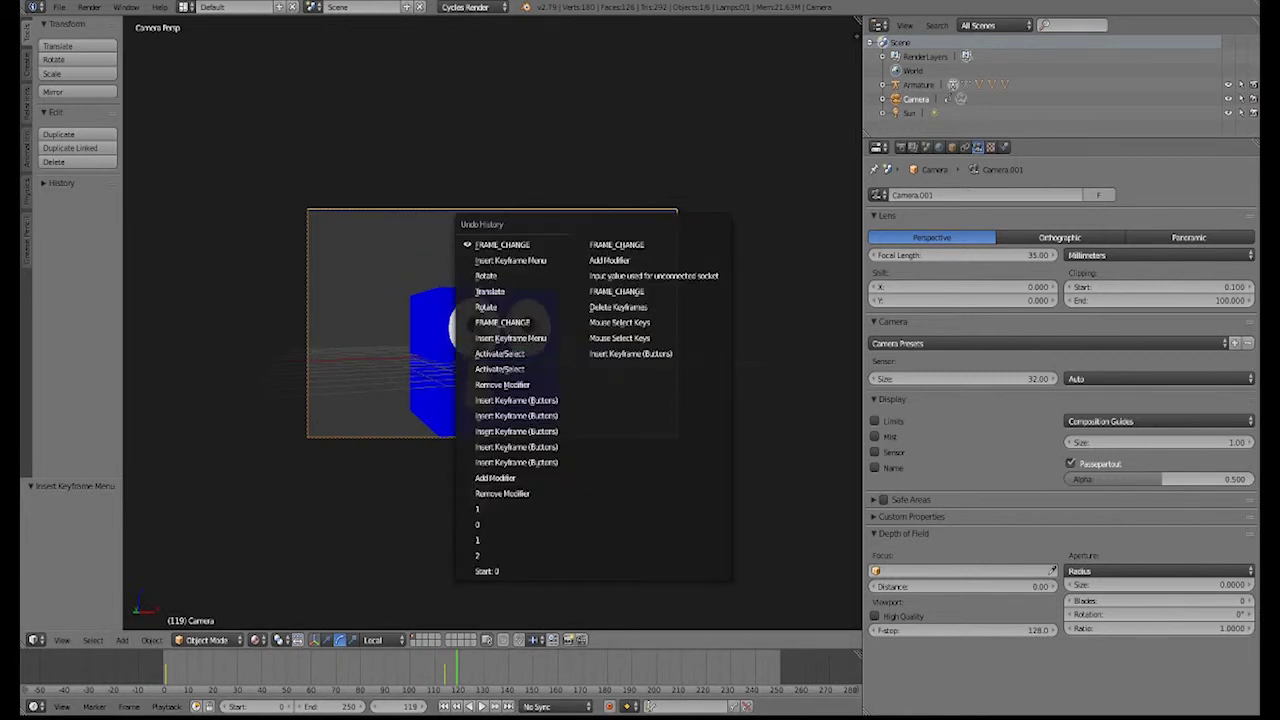
click(513, 275)
key(shift+Left)
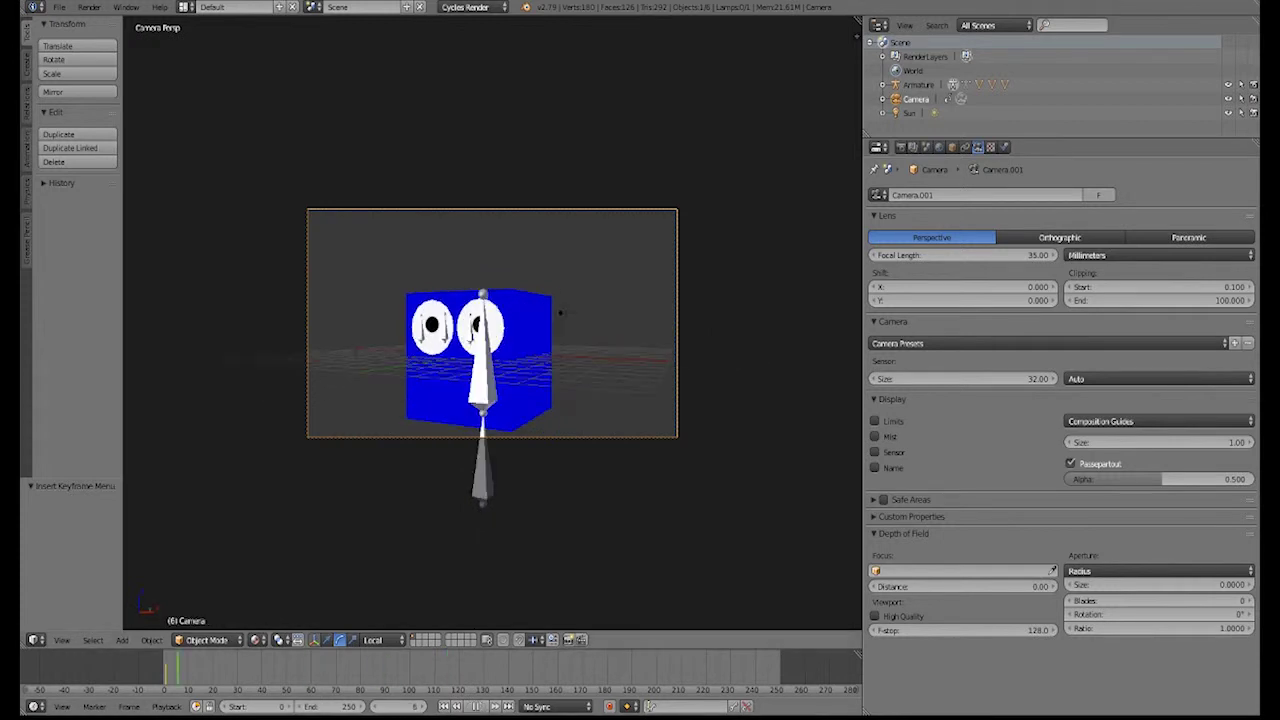
key(ctrl+alt+z)
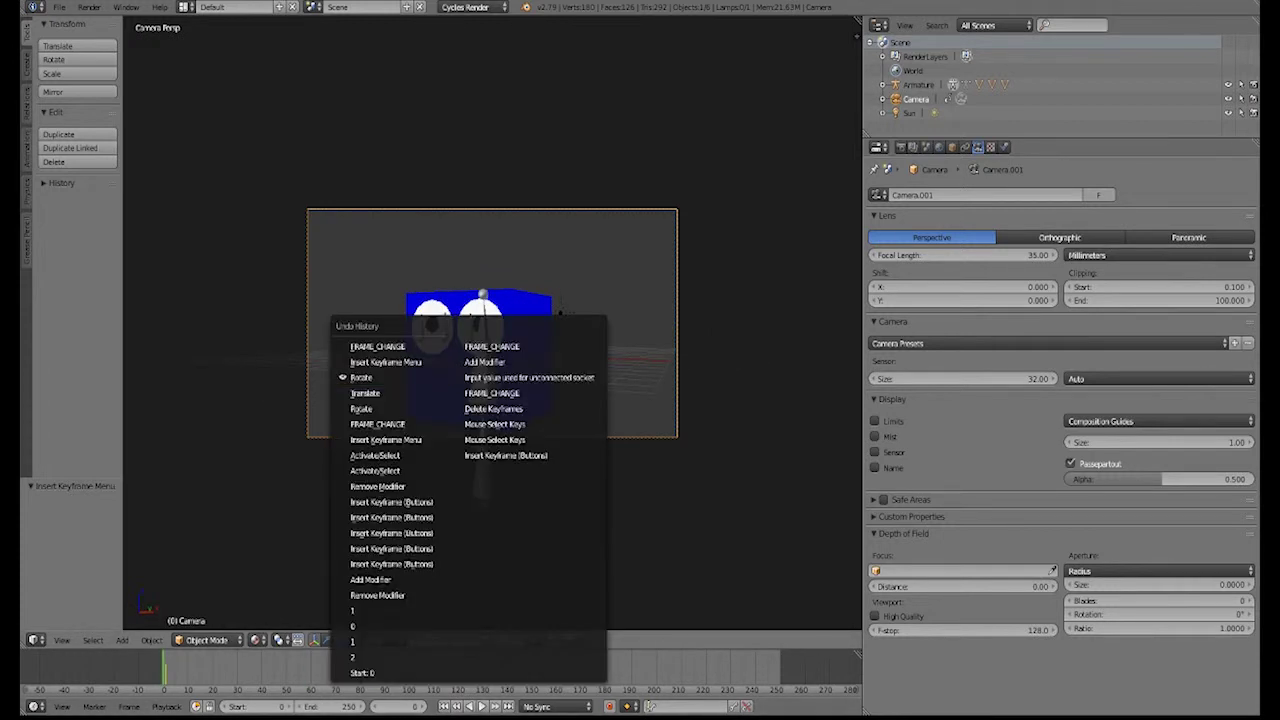
click(376, 455)
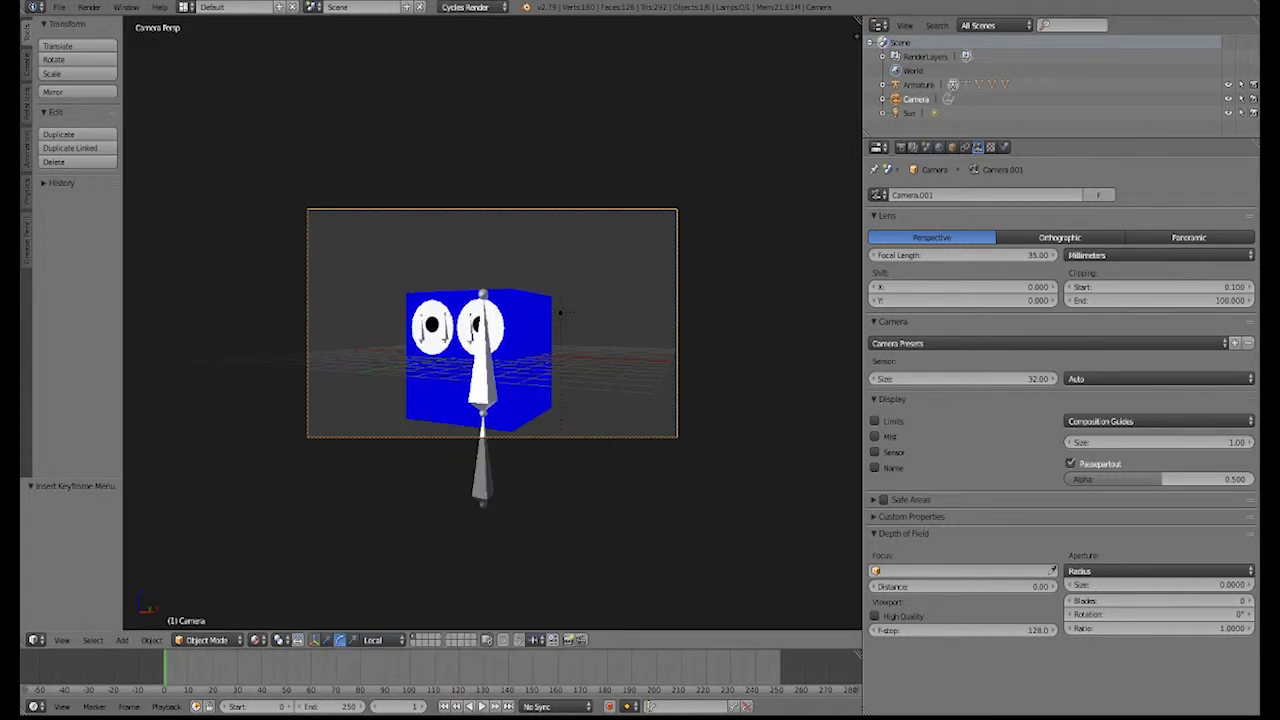
- Delete the camera and, in front view, add a new one just beside the cube on its negative X side
middle_drag(232, 595, 225, 467)
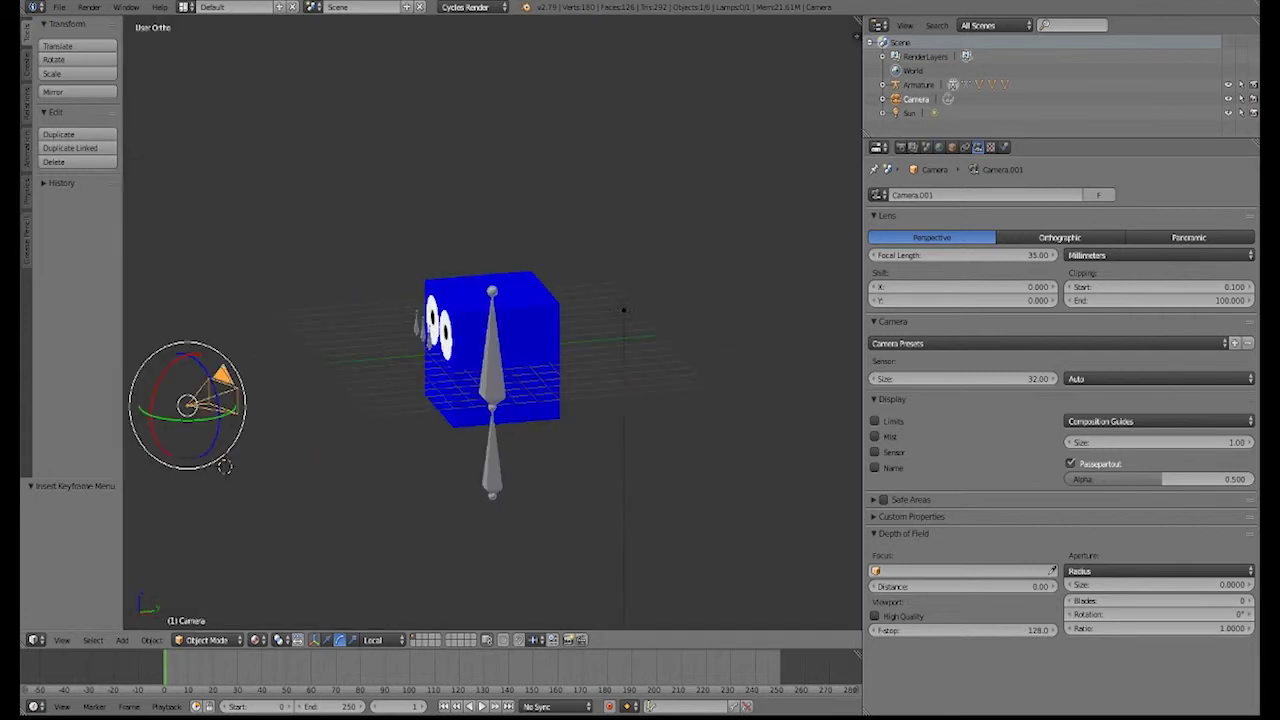
key(Delete)
key(KP_1)
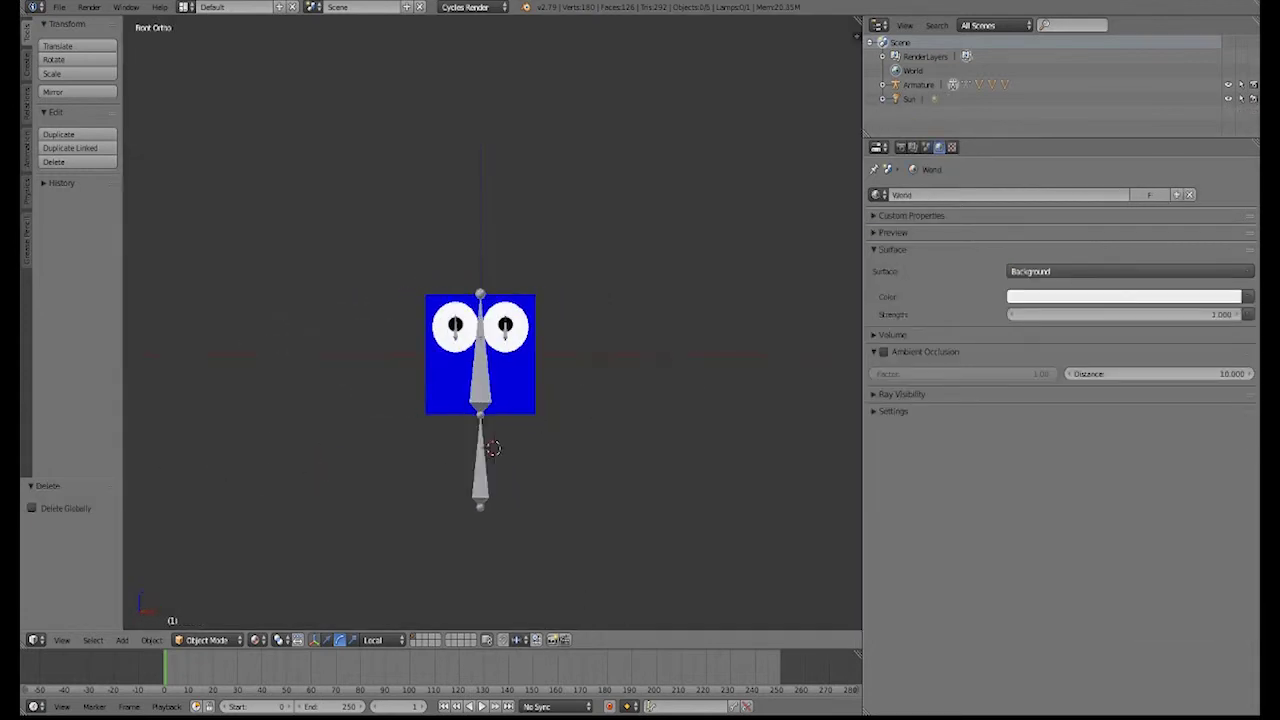
scroll(480, 360, up, 3)
click(317, 409)
key(shift+a)
click(317, 409)
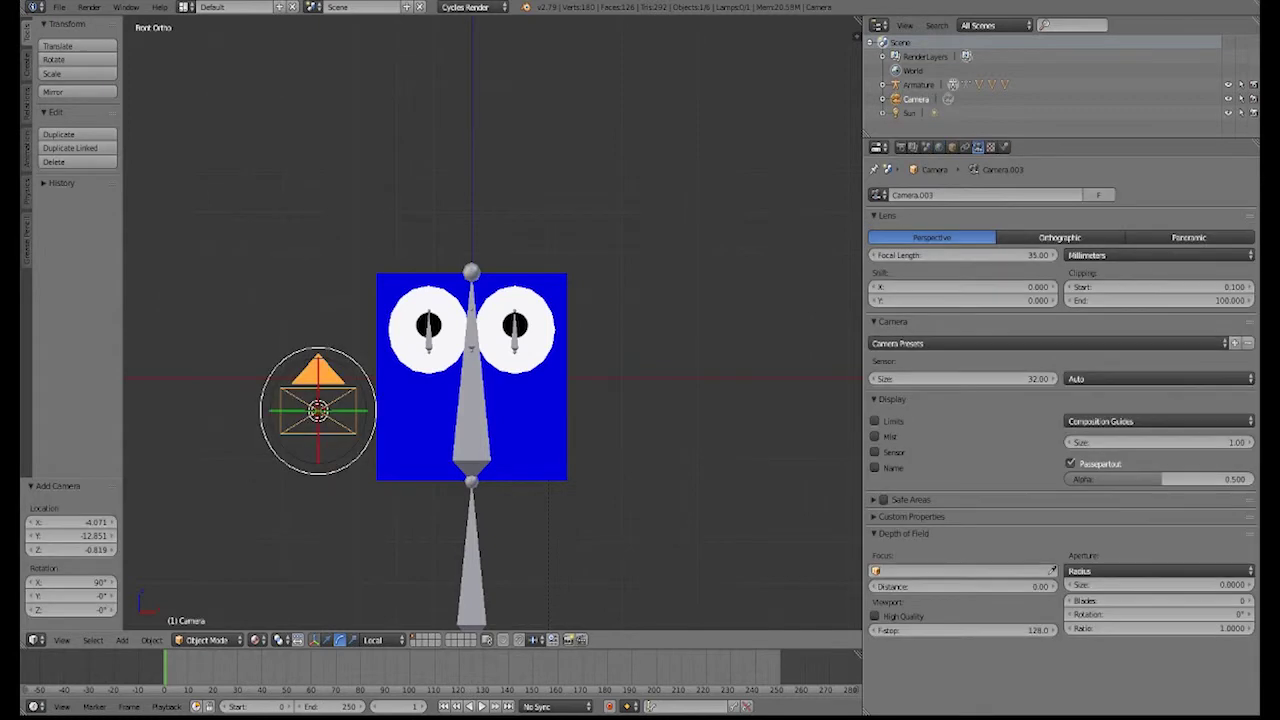
- Move the new camera along X and Z to line it up with the cube
key(g)
key(x)
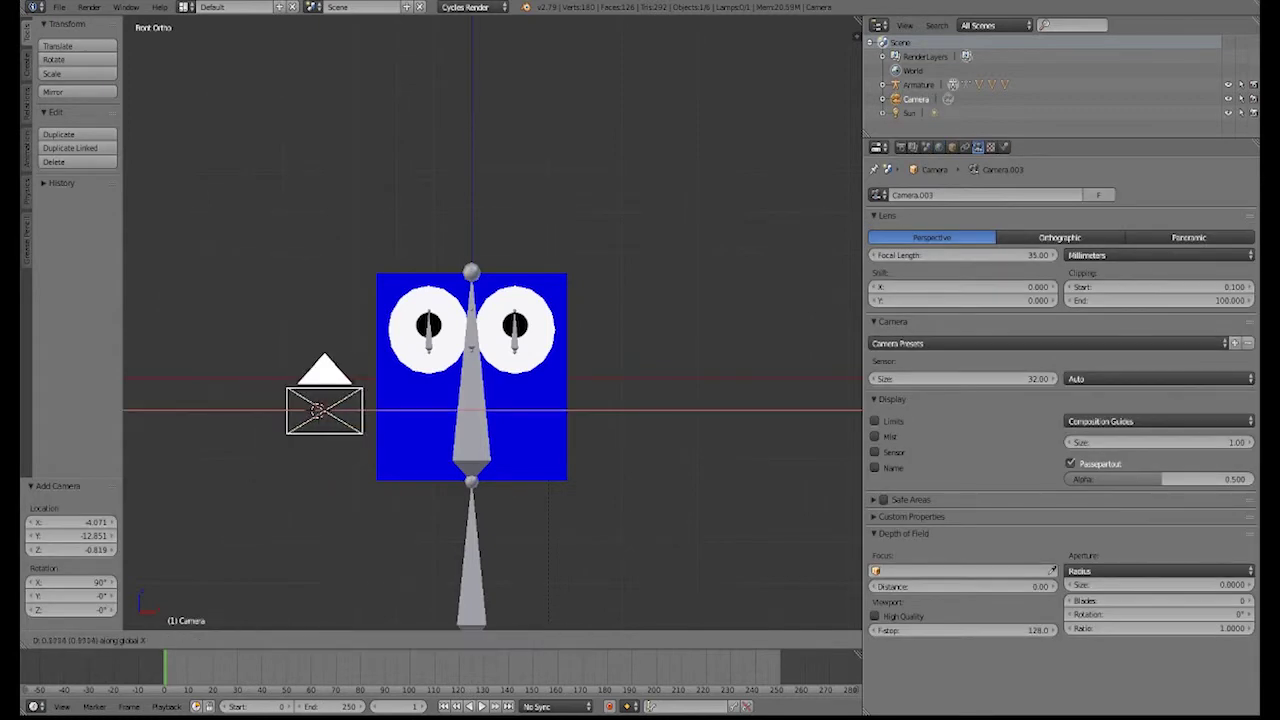
key(Return)
key(g)
key(z)
key(Return)
- Move the camera about 0.775 away from the cube along its local Z axis with the translate manipulator
middle_drag(470, 365, 360, 386)
click(327, 640)
drag(150, 442, 131, 447)
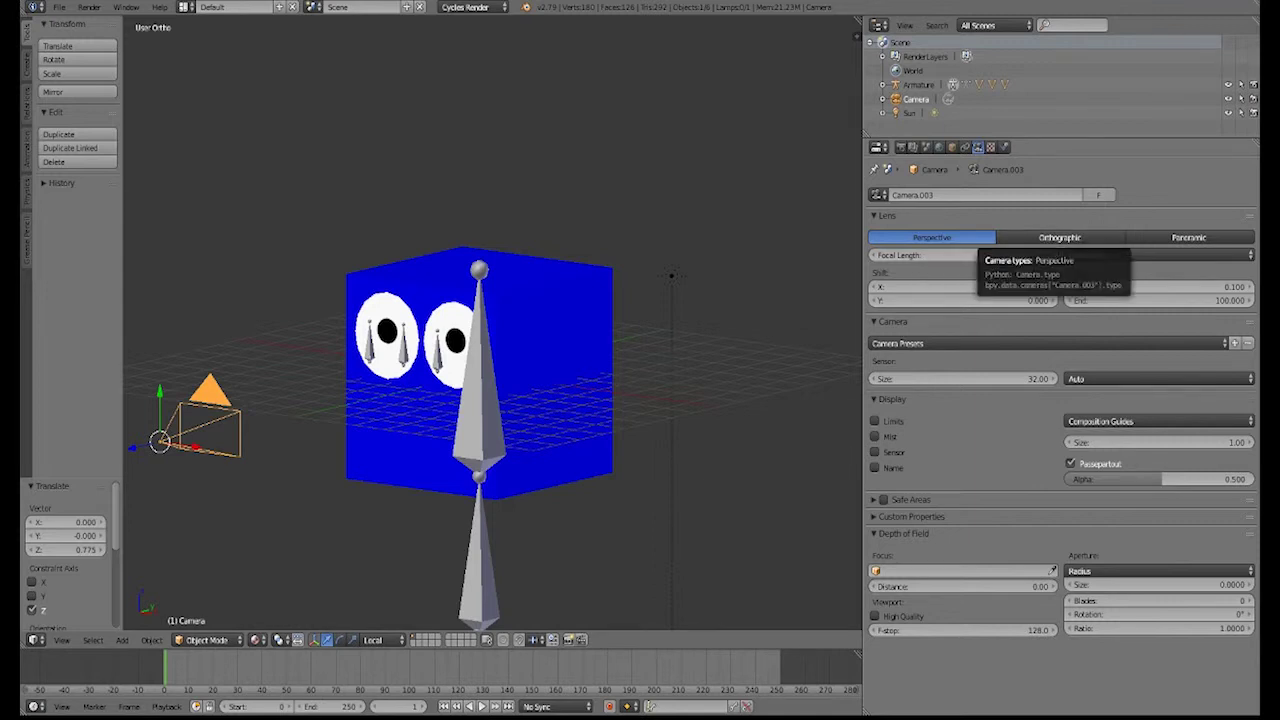
- Try keyframing the camera's Perspective lens type and its Clipping End, reverting each keyframe through the undo history
key(i)
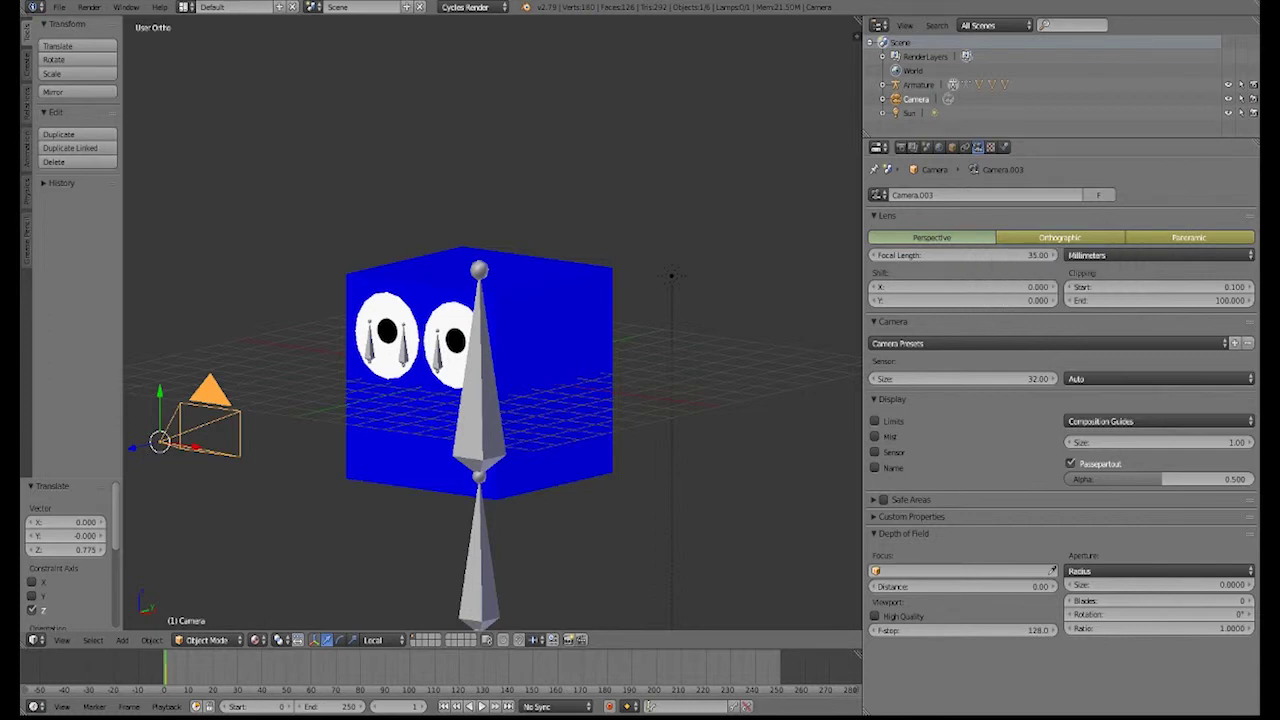
key(ctrl+alt+z)
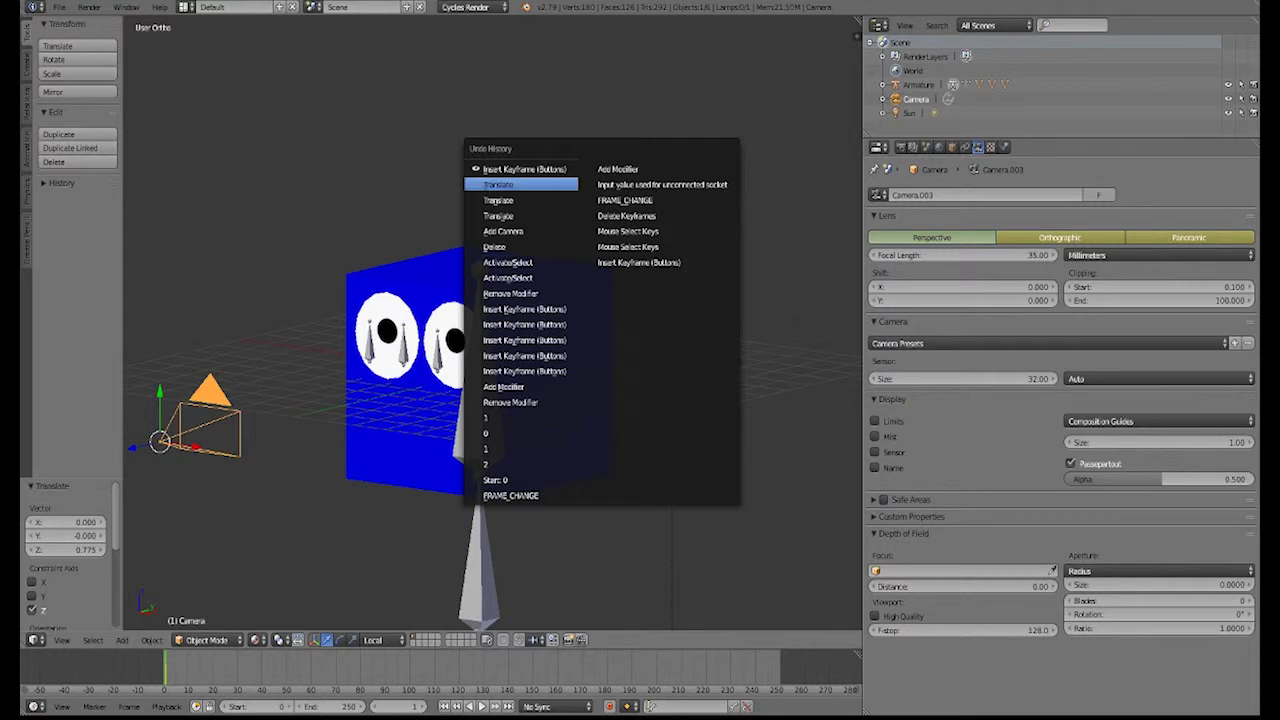
click(520, 184)
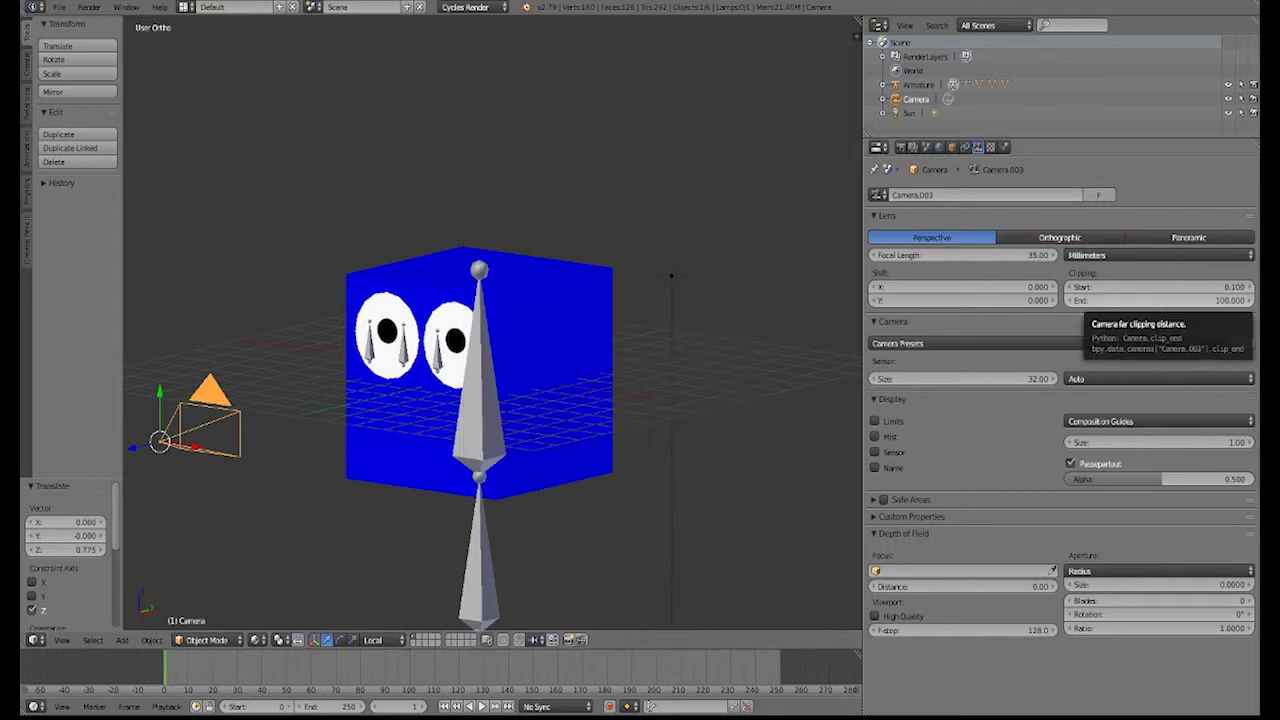
key(i)
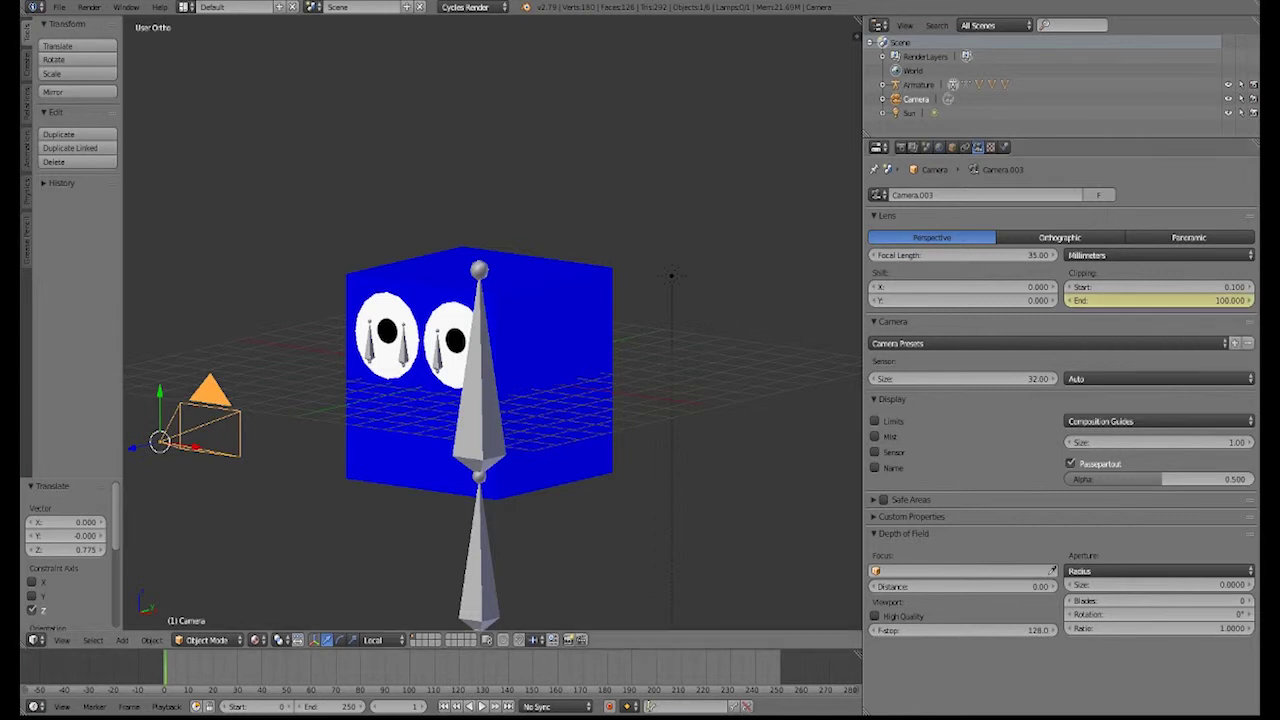
key(ctrl+alt+z)
key(Return)
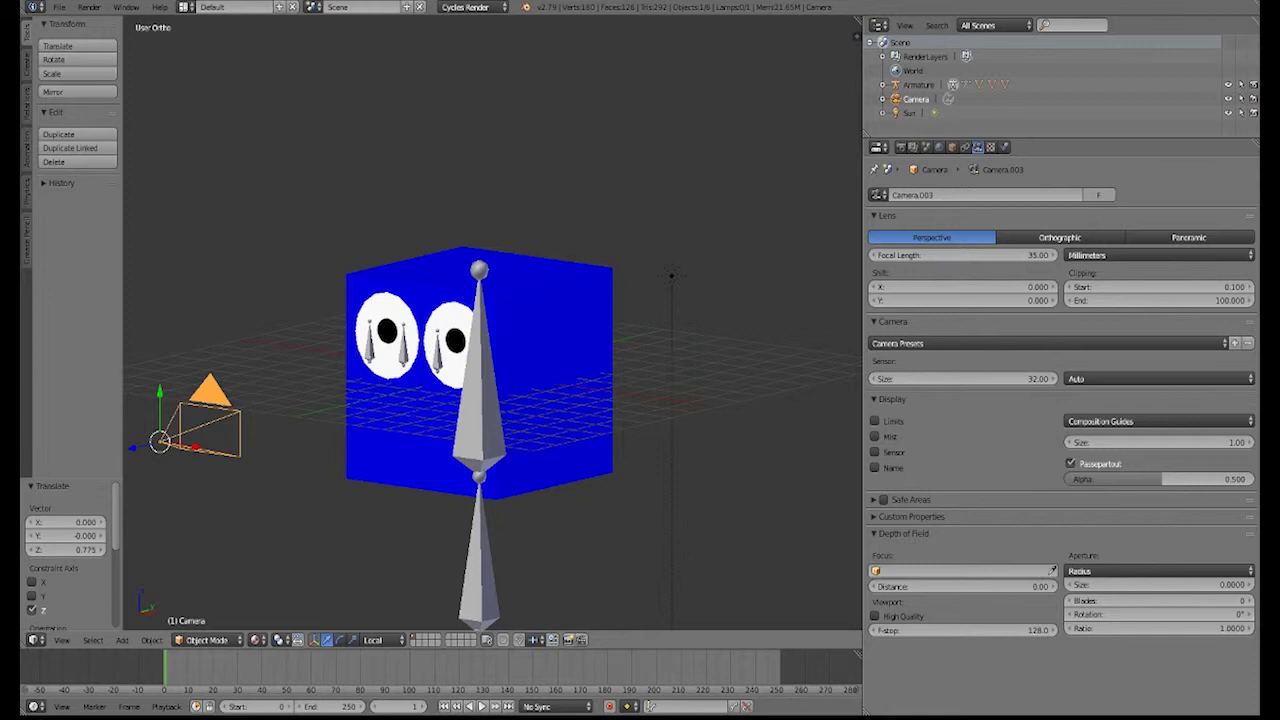
- Preview the scene through the camera with Rendered shading, then return the viewport to Material shading
key(KP_0)
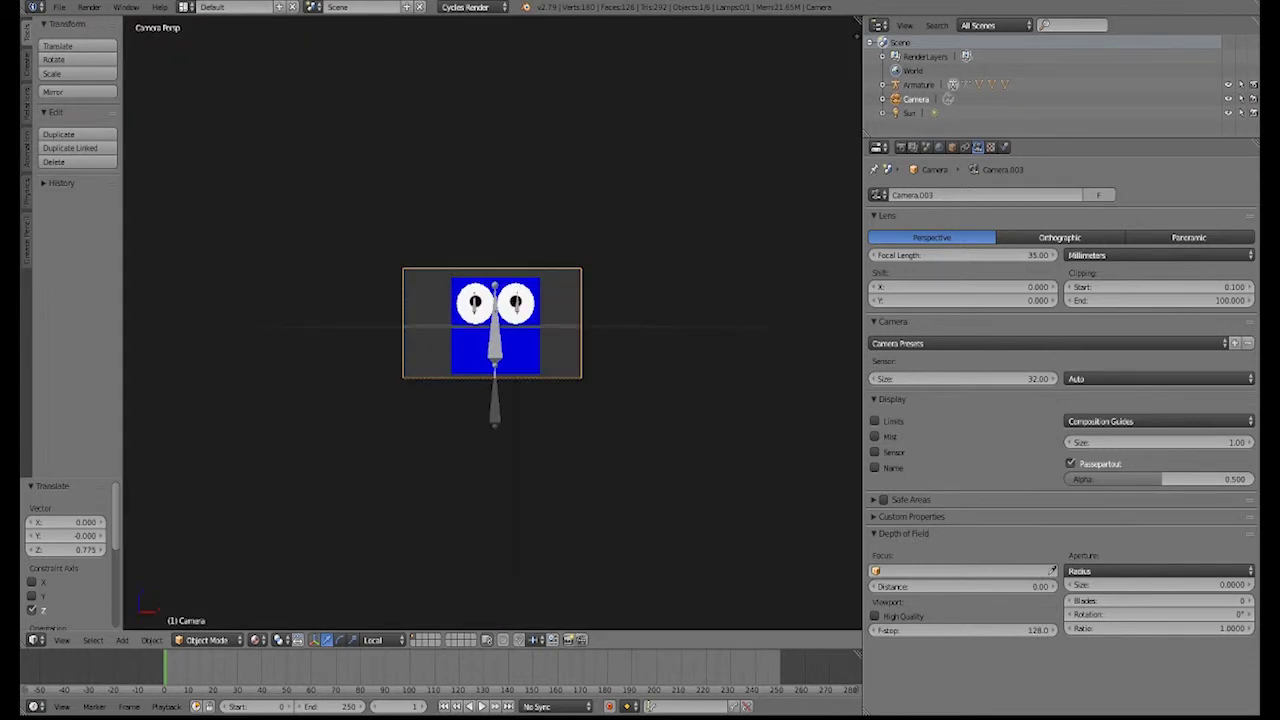
click(258, 640)
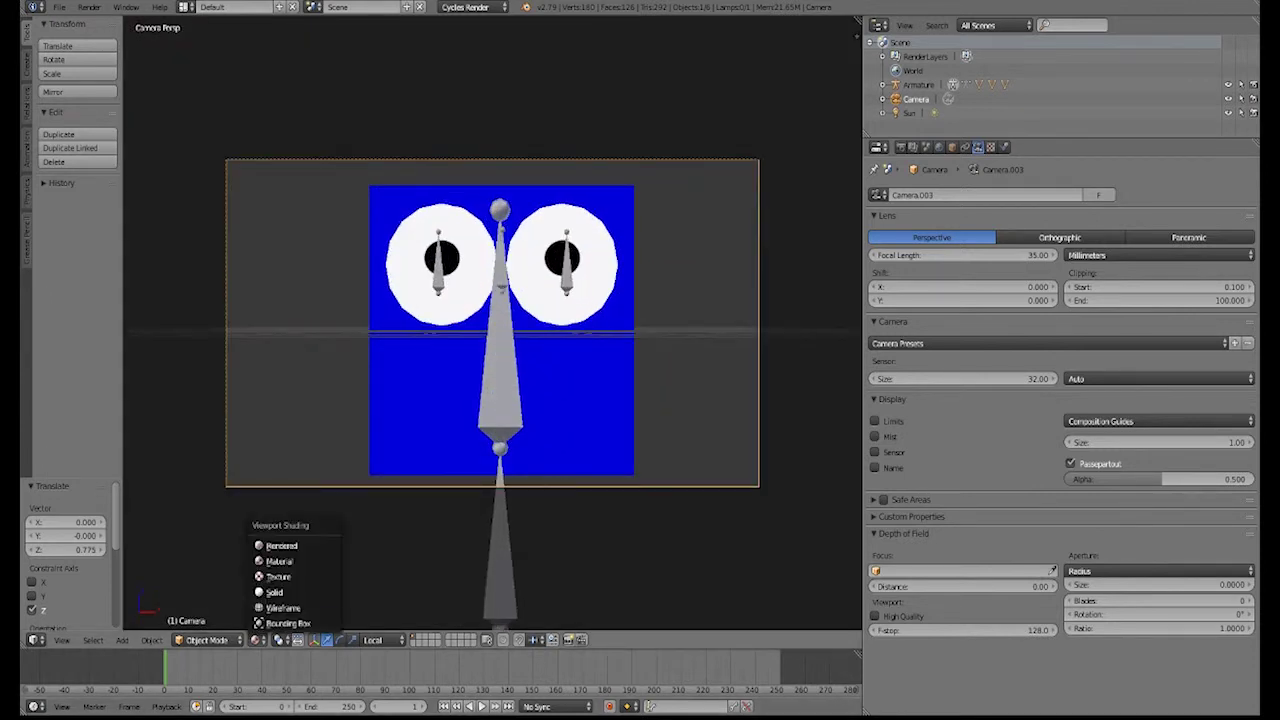
click(280, 545)
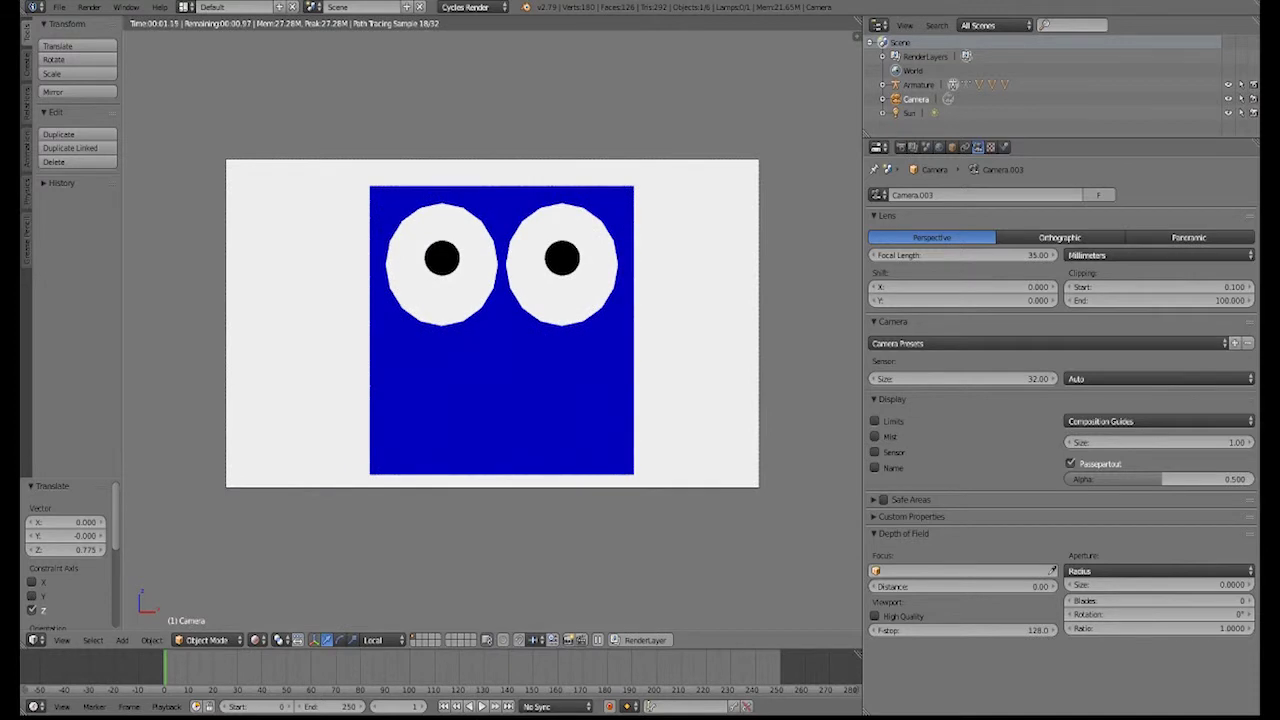
click(258, 640)
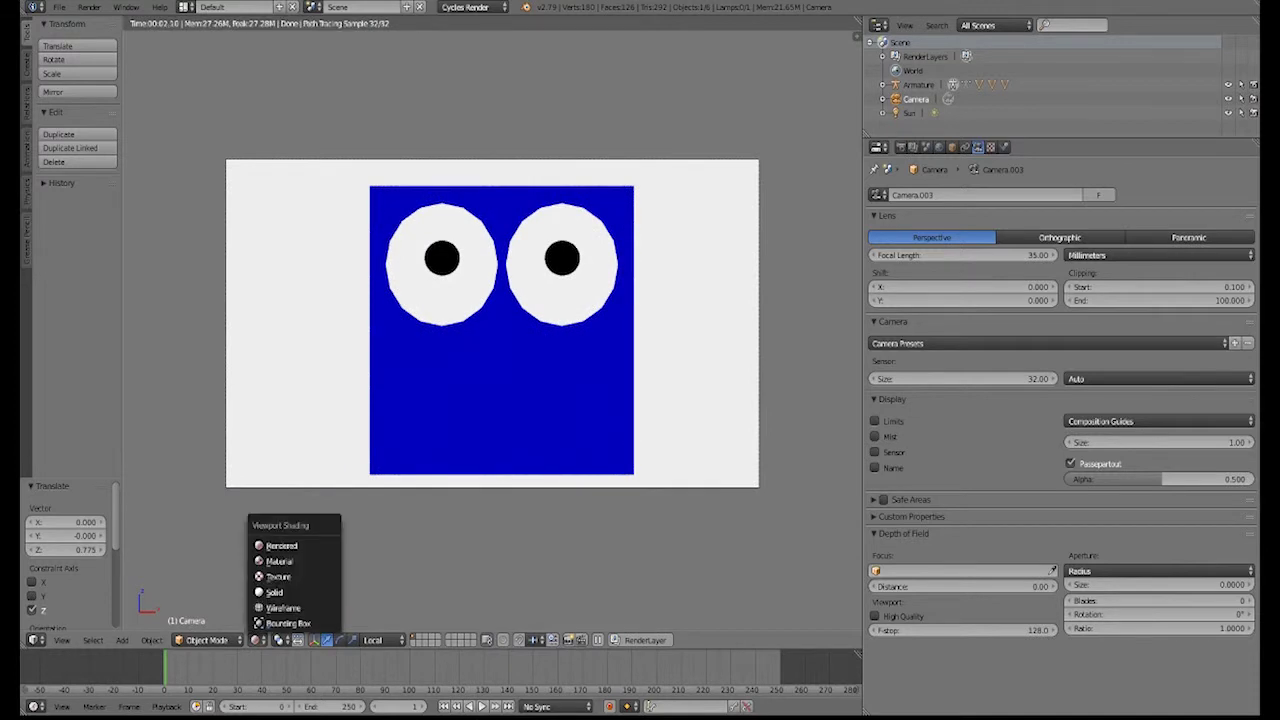
click(275, 561)
- Add a UV sphere at the 3D cursor beside the cube and scale it up by about 2
middle_drag(371, 357, 139, 420)
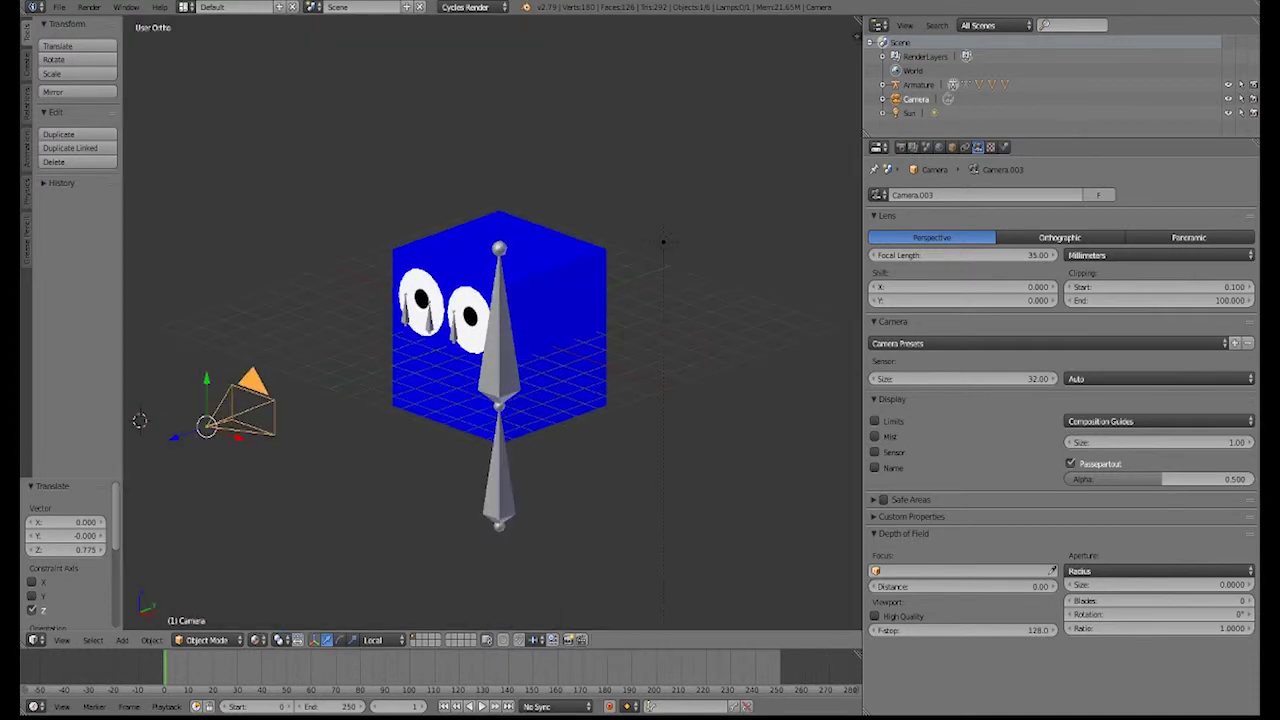
key(shift+a)
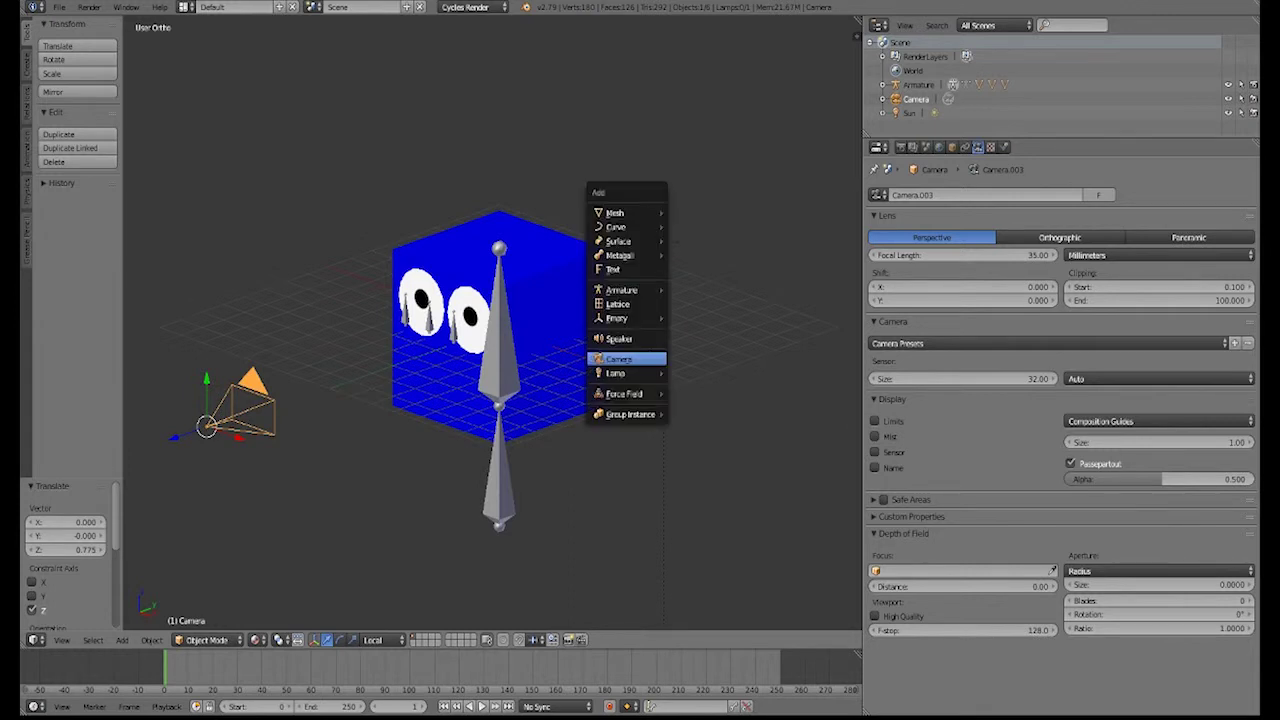
mouse_move(615, 212)
click(703, 254)
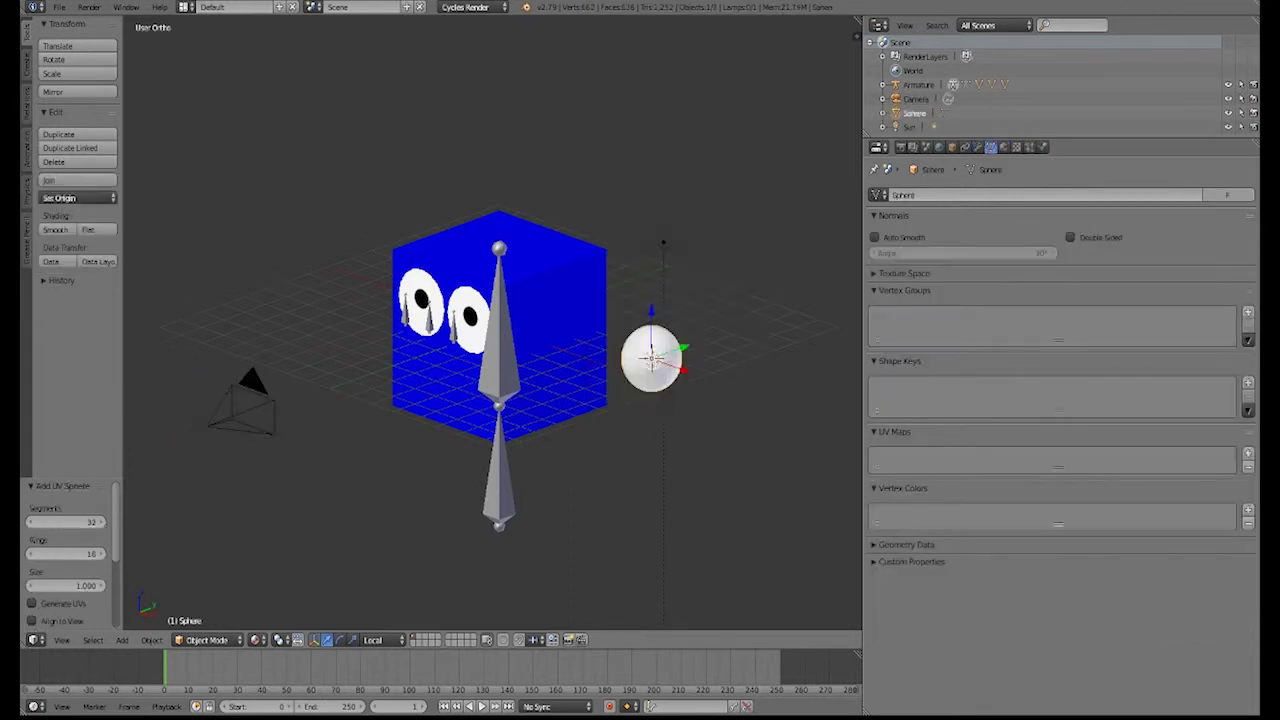
scroll(690, 360, up, 1)
key(s)
click(738, 385)
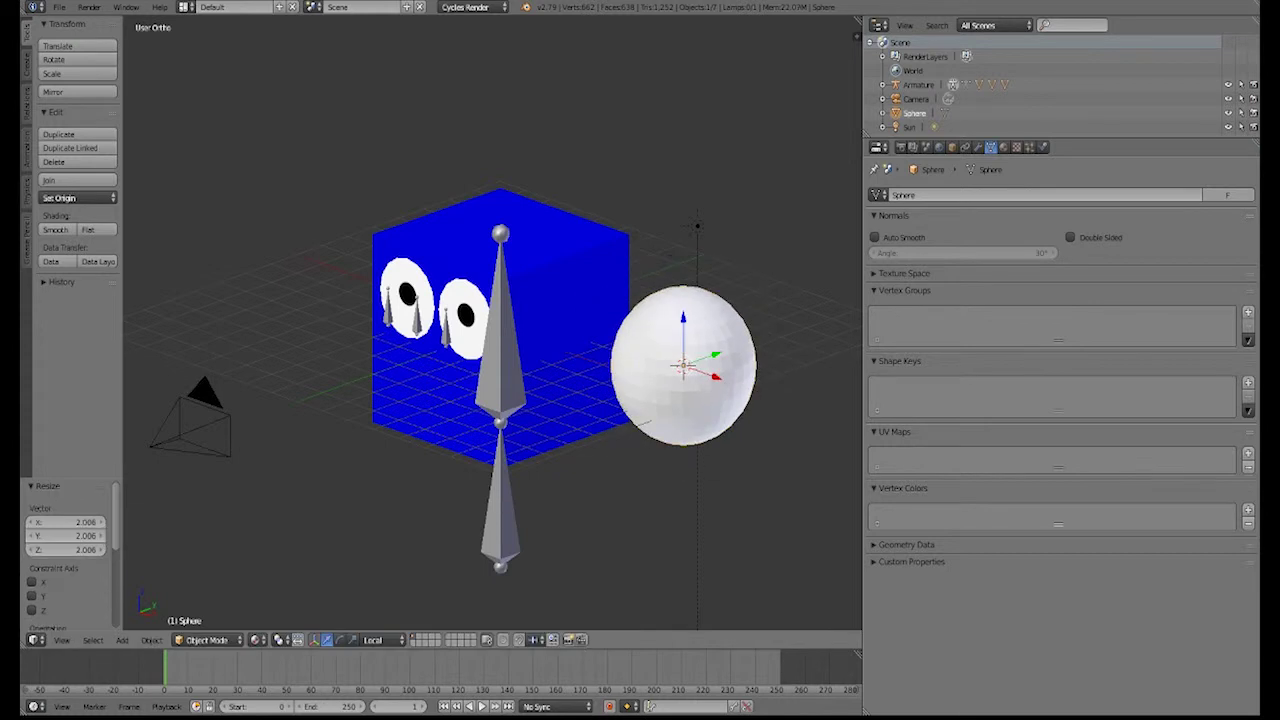
- In camera view, move the sphere along X to the edge of the frame beside the cube and scale it by about 0.587
key(KP_0)
scroll(775, 290, down, 1)
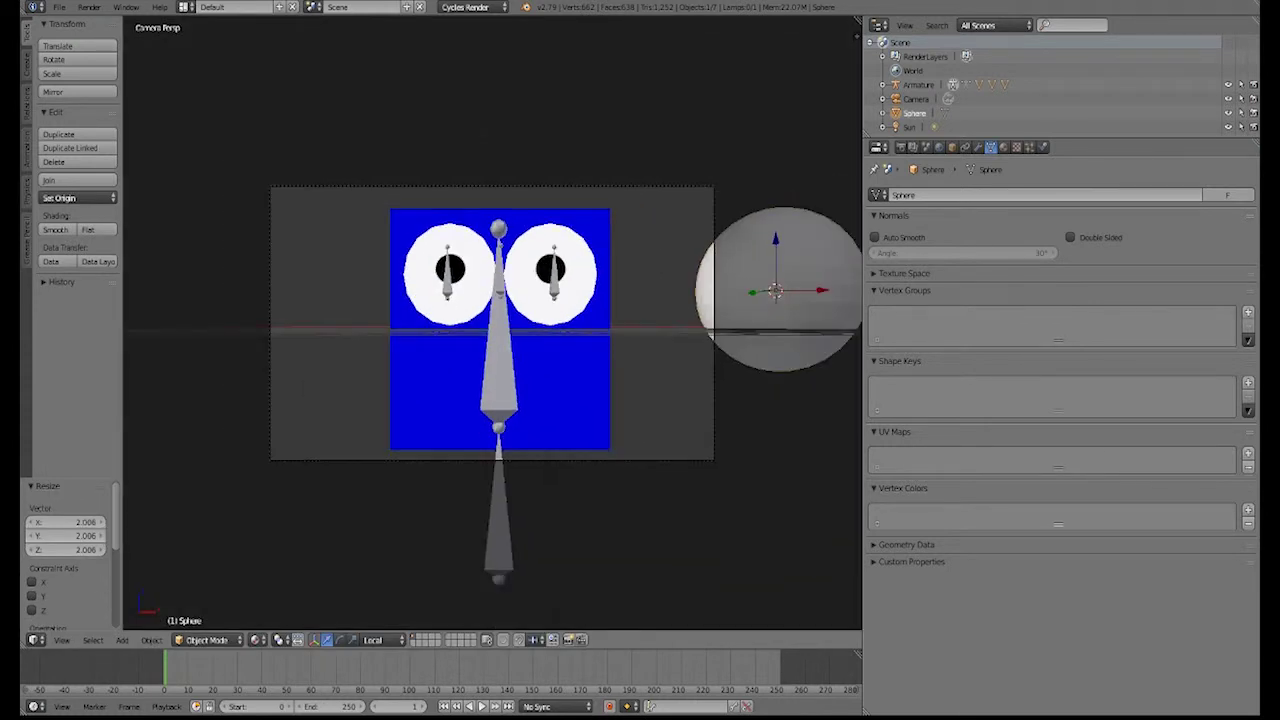
key(g)
key(x)
click(774, 289)
key(s)
click(724, 290)
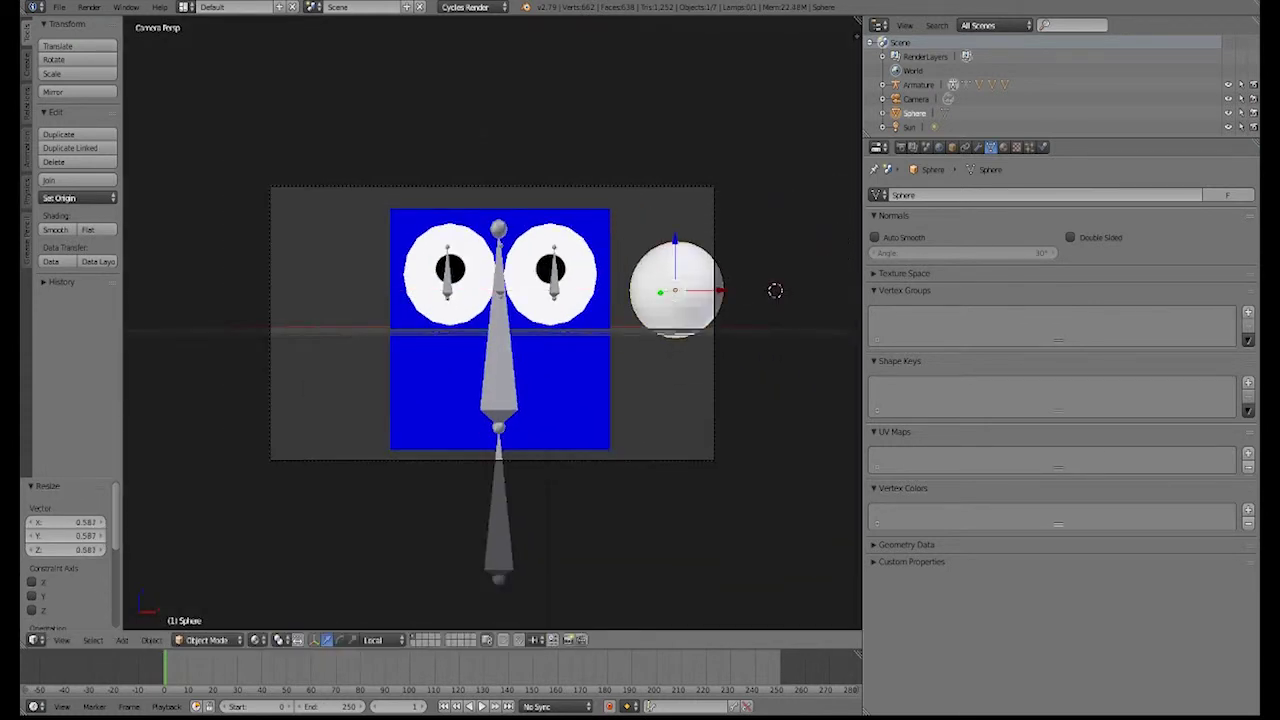
- Preview the cube and sphere with Rendered shading from the camera, then restore Material shading and leave camera view
click(258, 640)
click(281, 545)
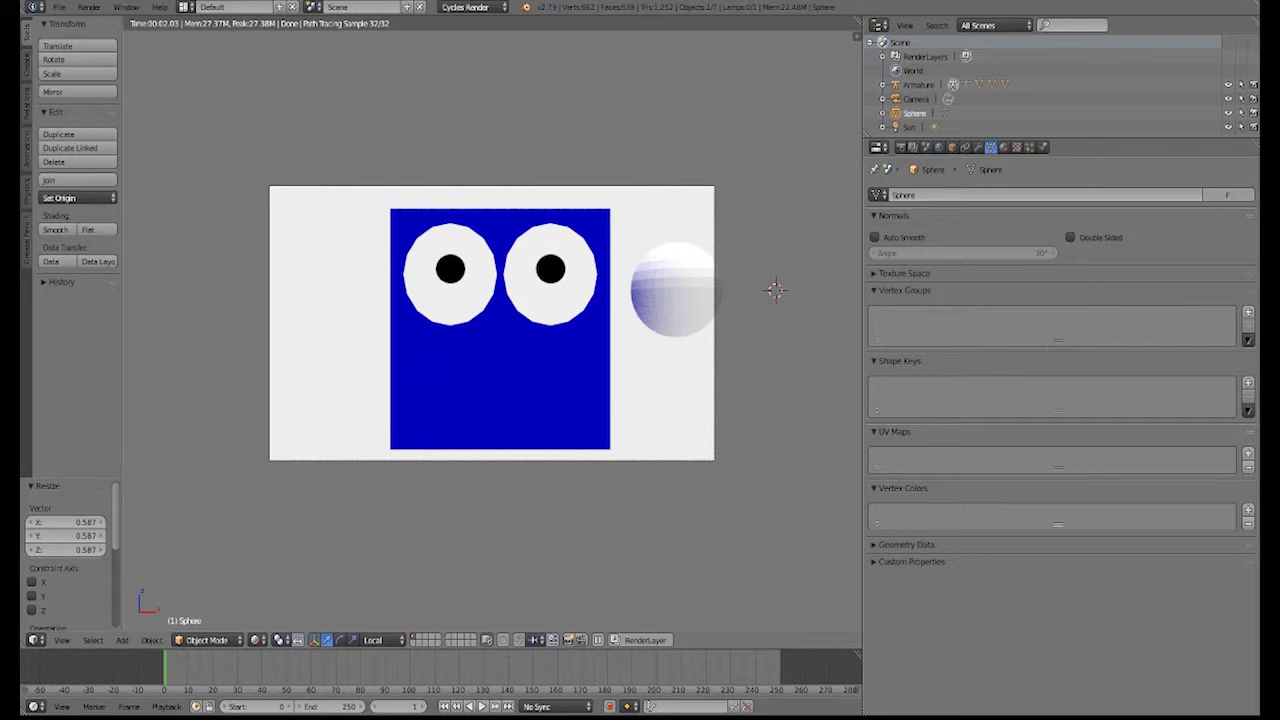
click(257, 640)
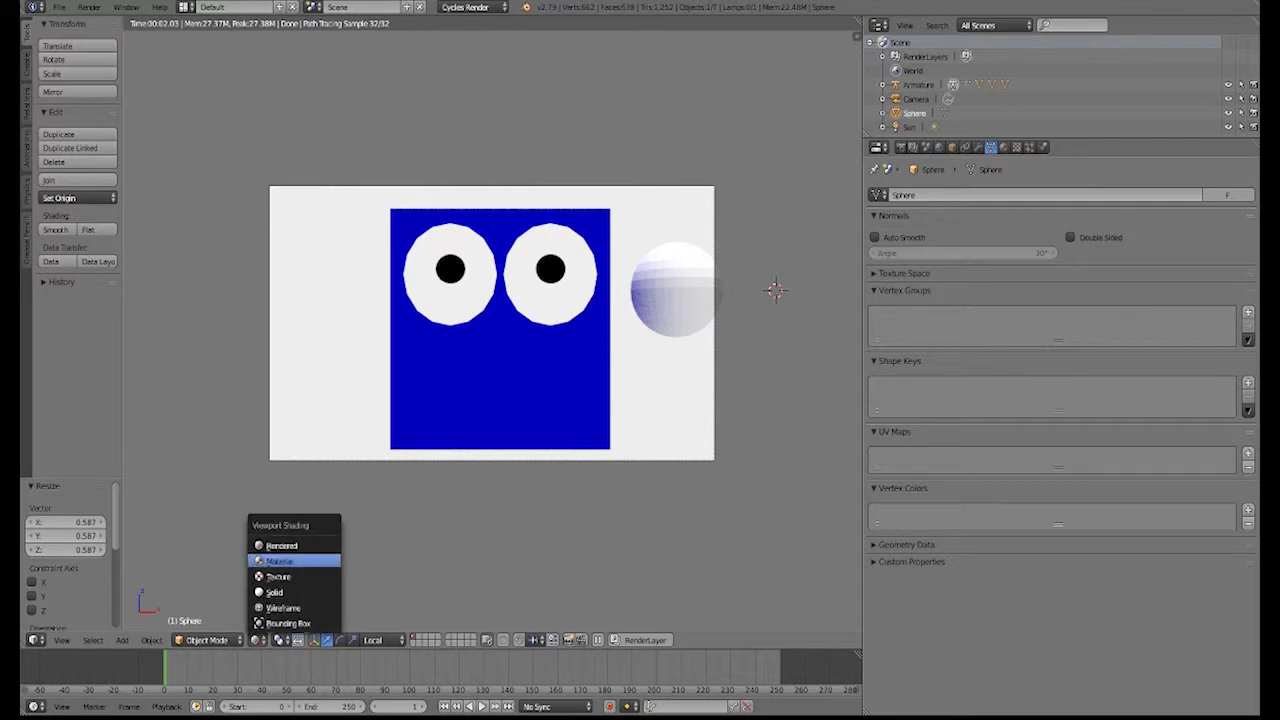
click(281, 560)
key(KP_0)
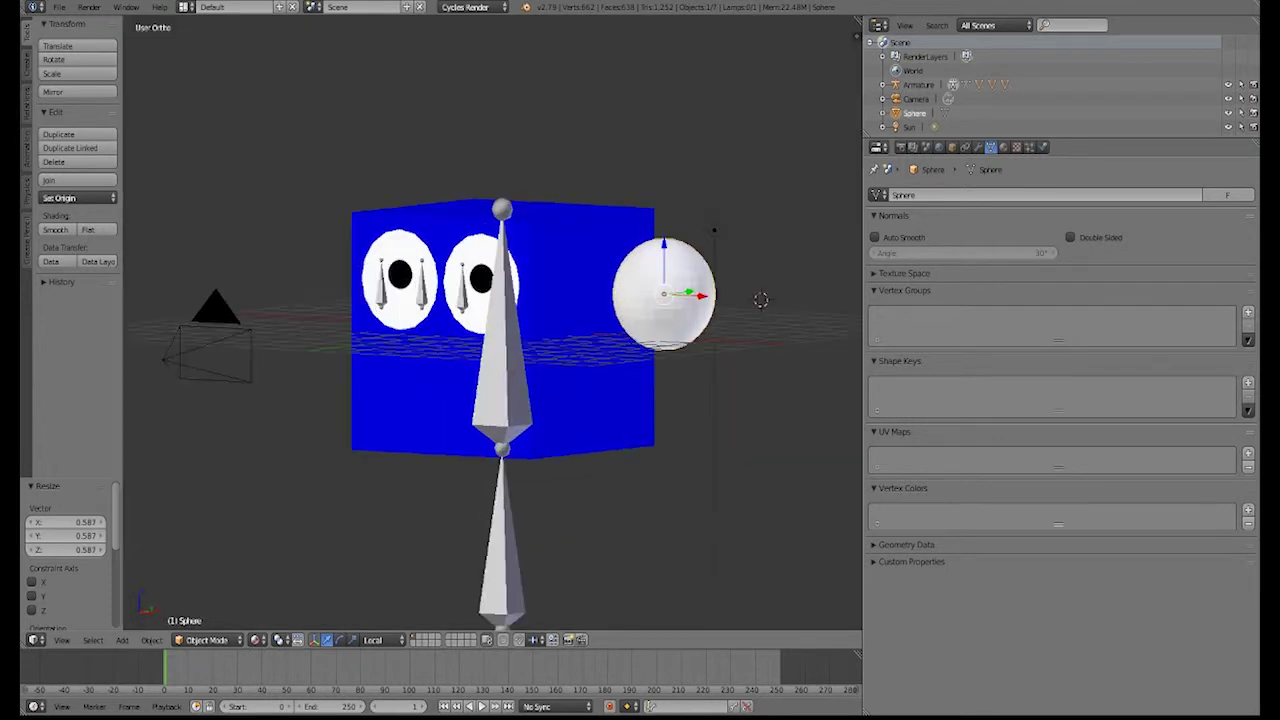
- Select the camera and, looking through it, rotate it about -6.12° around the global X axis
middle_drag(480, 400, 540, 414)
right_click(540, 420)
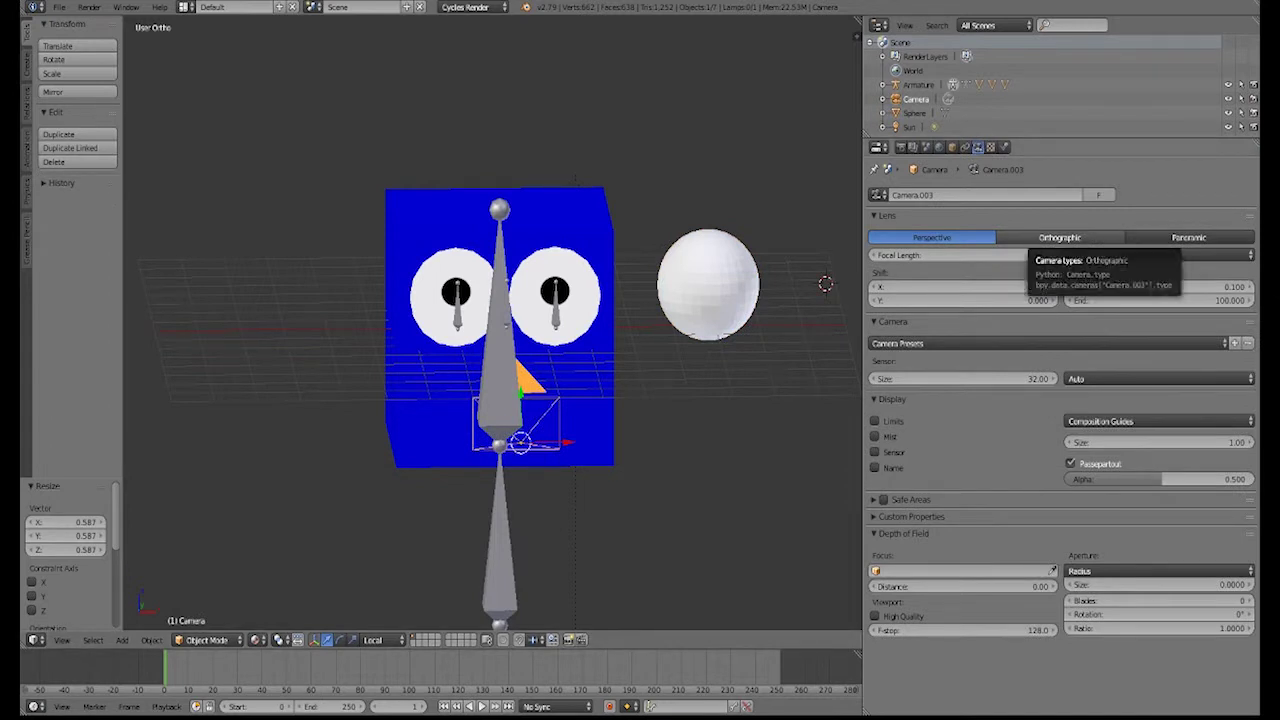
key(KP_0)
scroll(790, 288, up, 2)
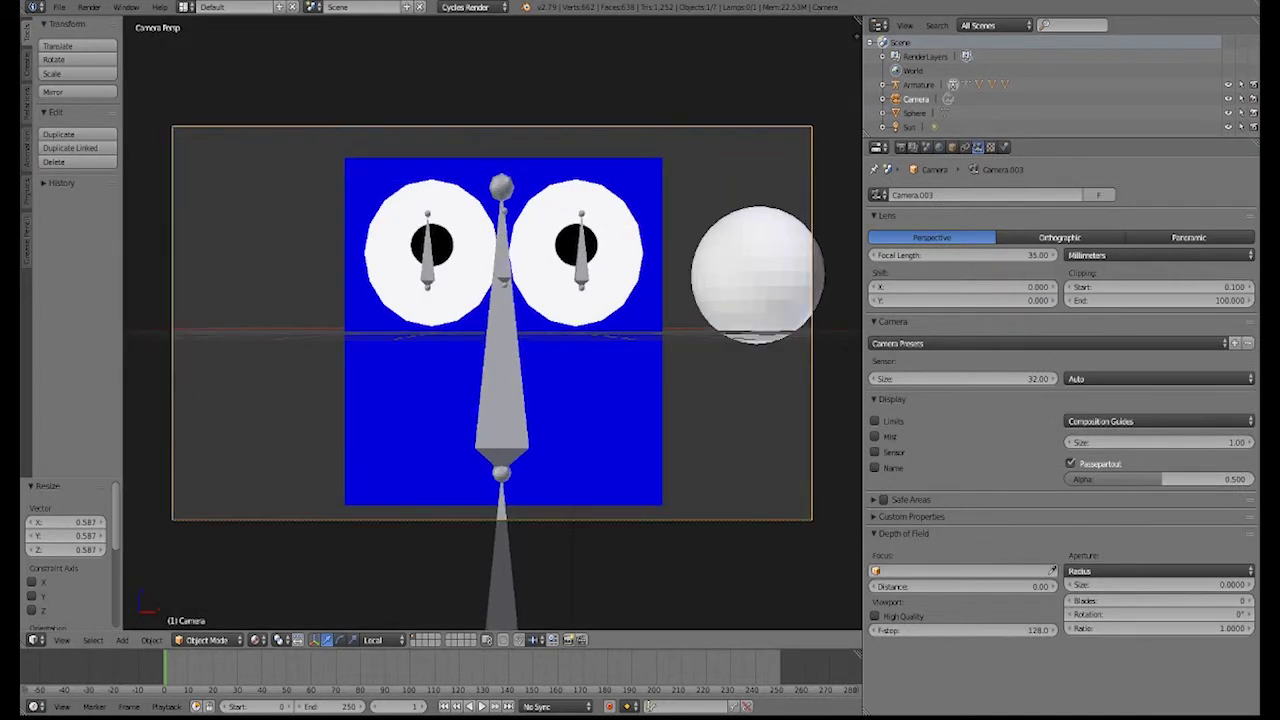
scroll(831, 284, down, 1)
key(r)
key(x)
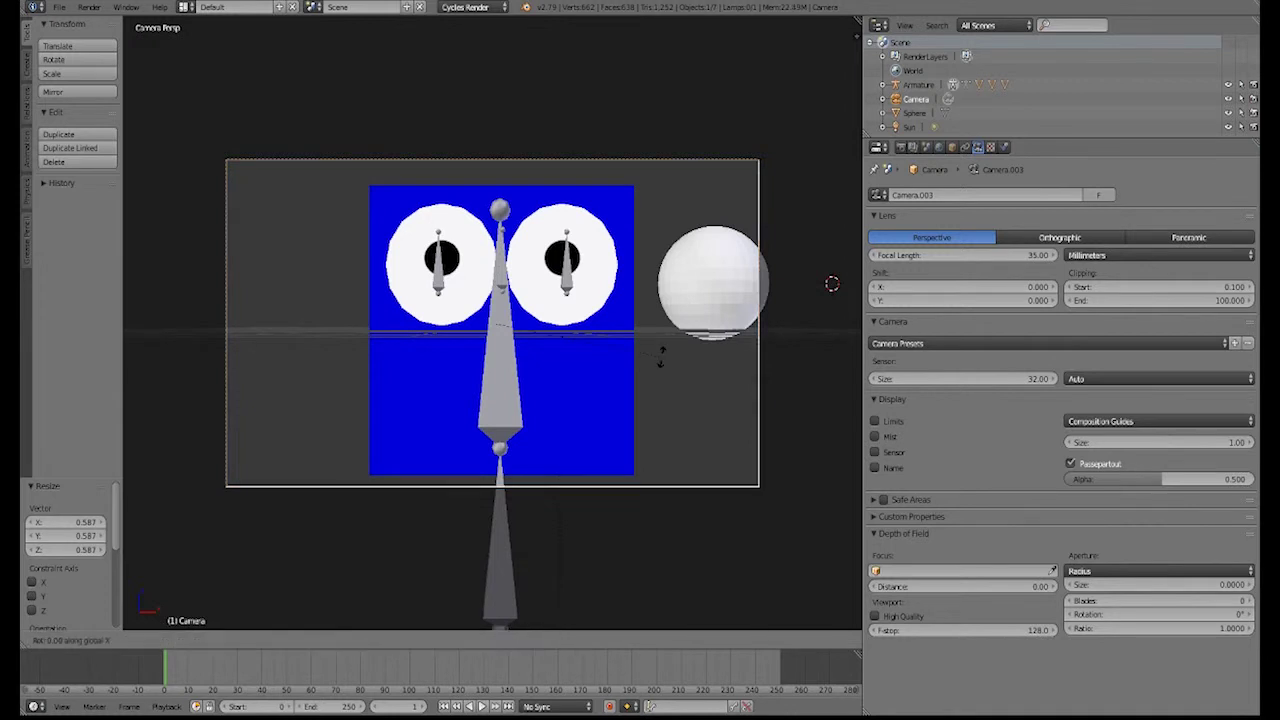
click(836, 218)
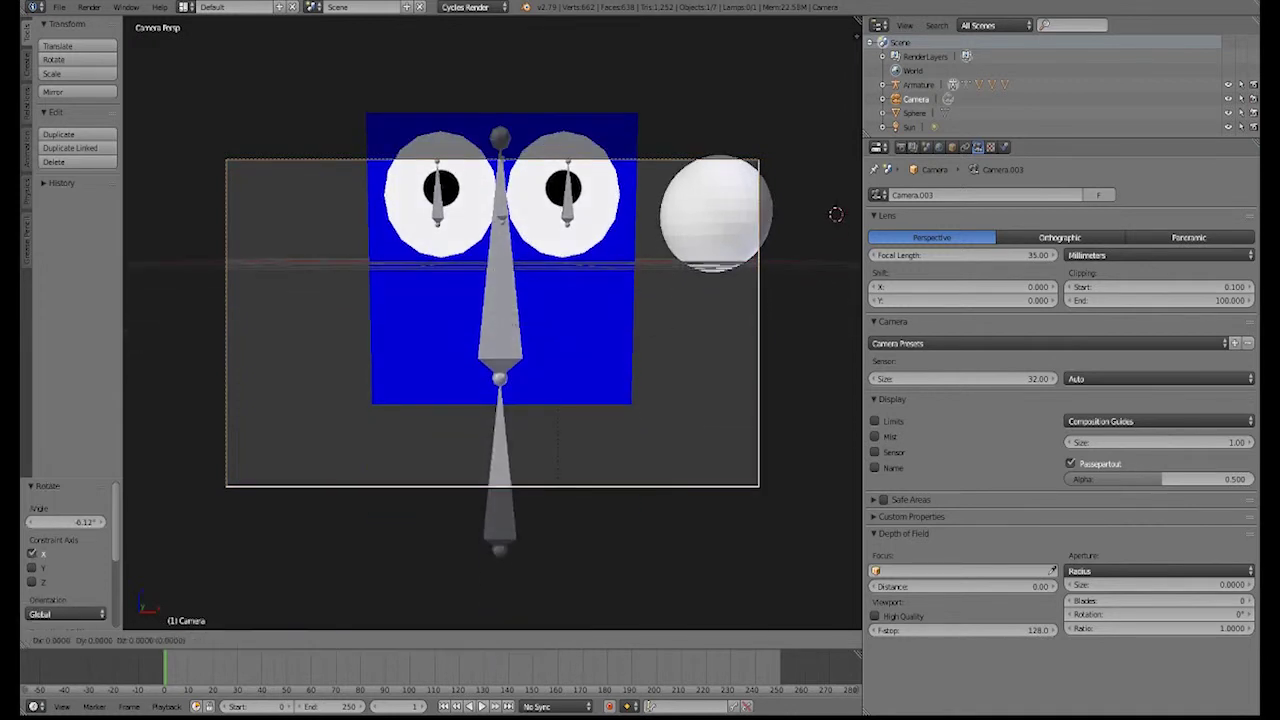
- Raise the camera about 2.125 along the global Z axis
key(g)
key(z)
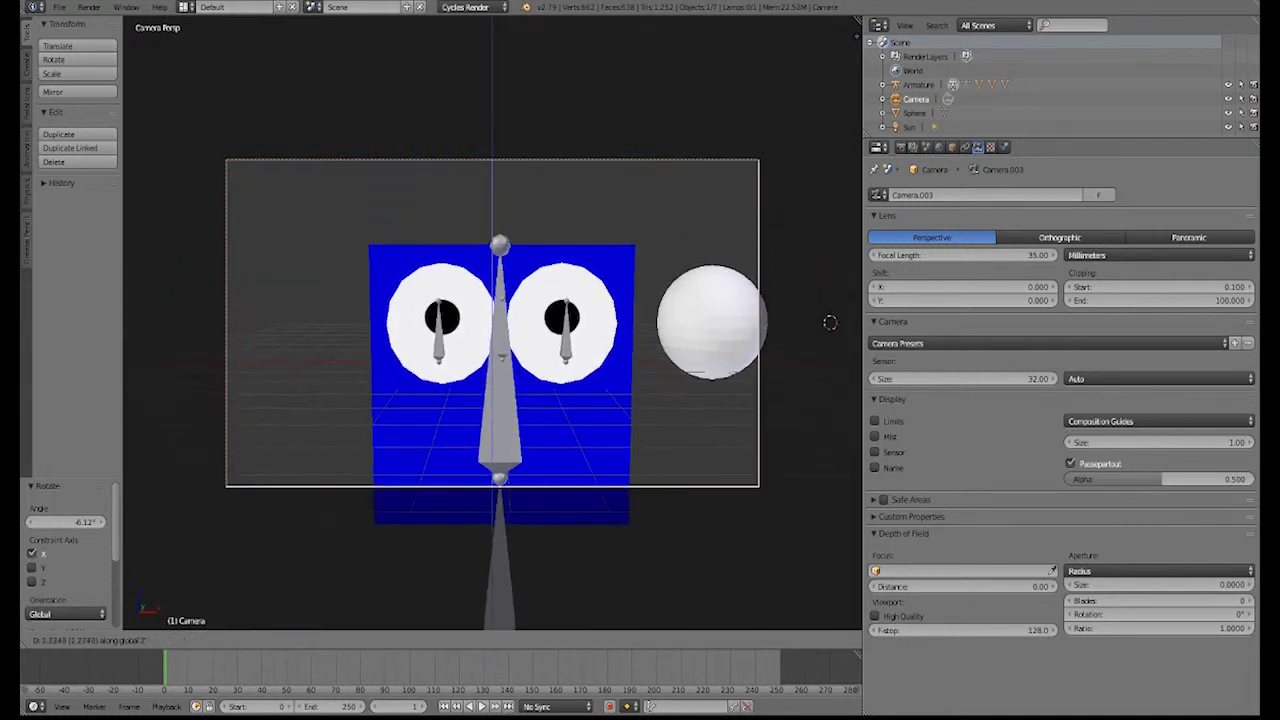
click(830, 318)
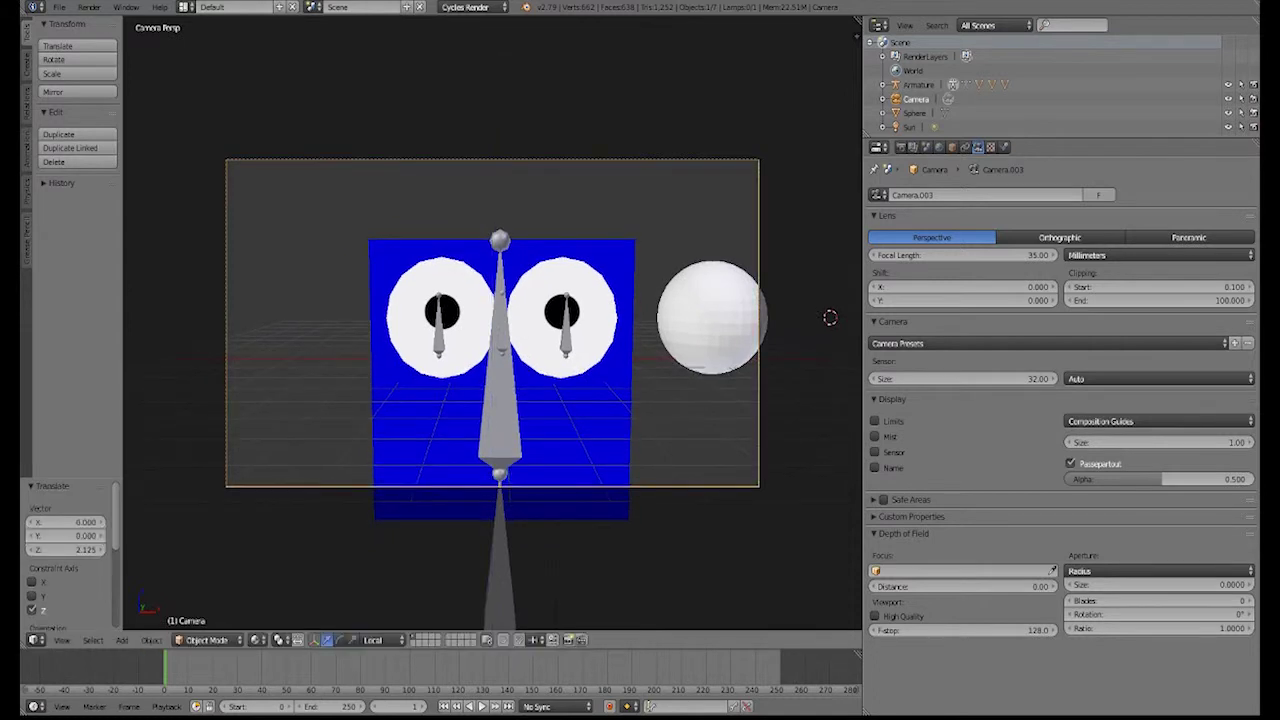
- Preview the tilted perspective camera view with Rendered shading, then leave the rendered preview
click(257, 640)
click(292, 545)
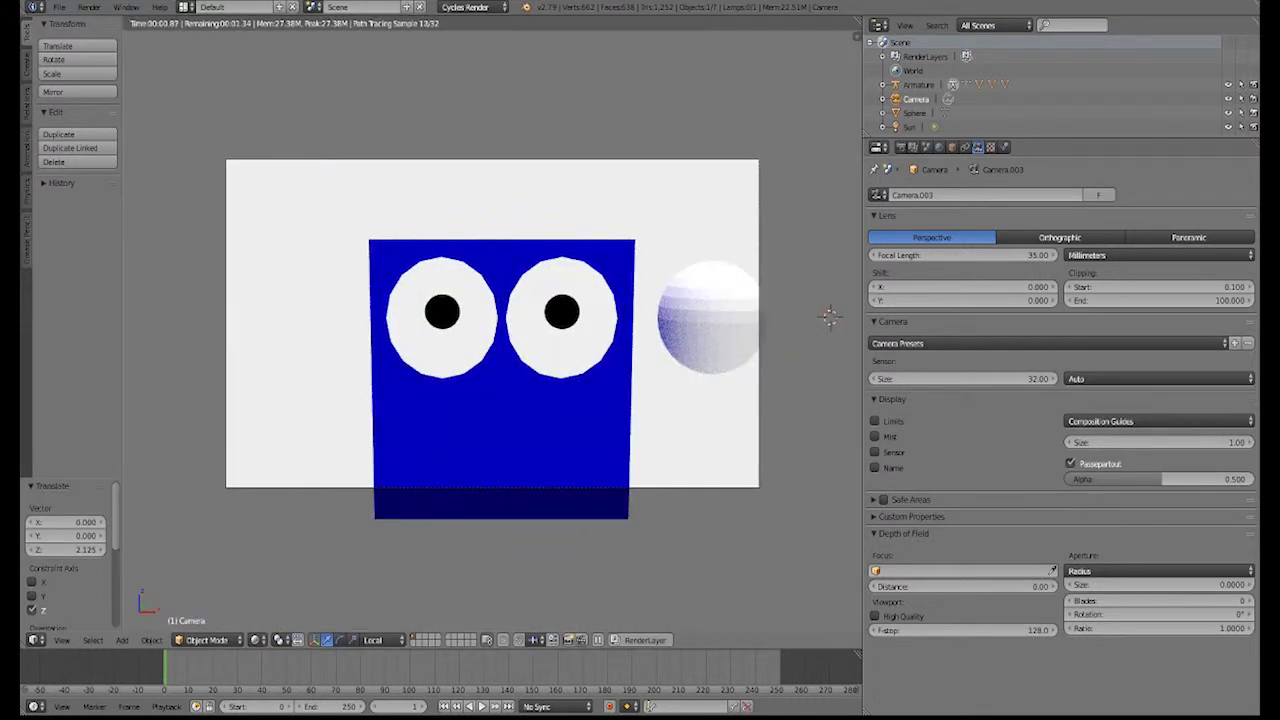
click(257, 640)
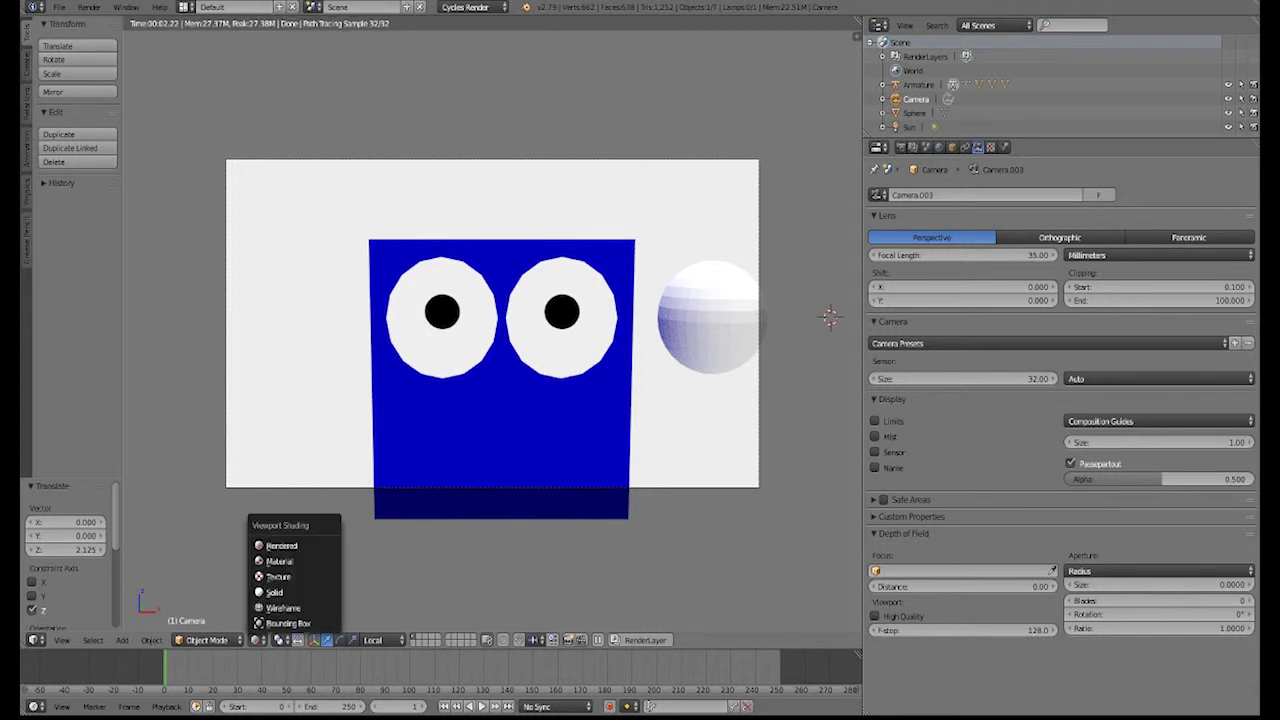
click(273, 592)
- Switch the camera lens to Orthographic, try an Orthographic Scale of 2, and increase it to 11.3
click(1060, 237)
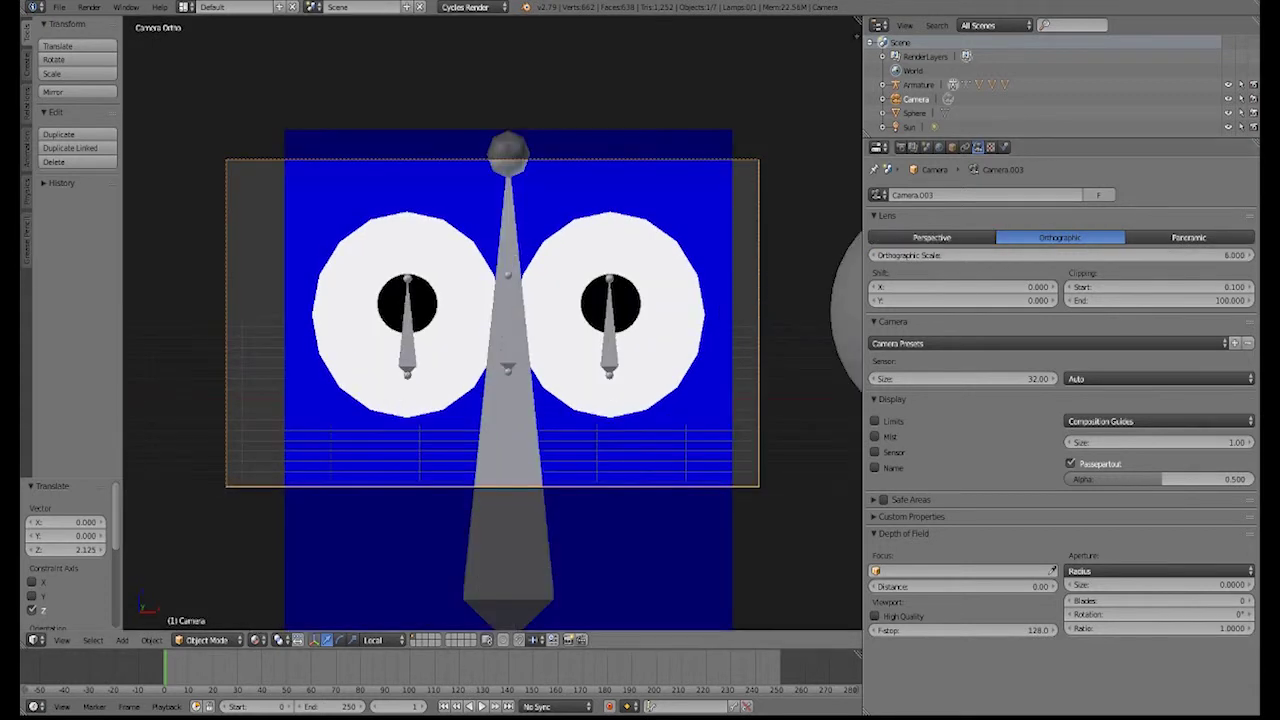
click(1060, 255)
text(2)
key(Return)
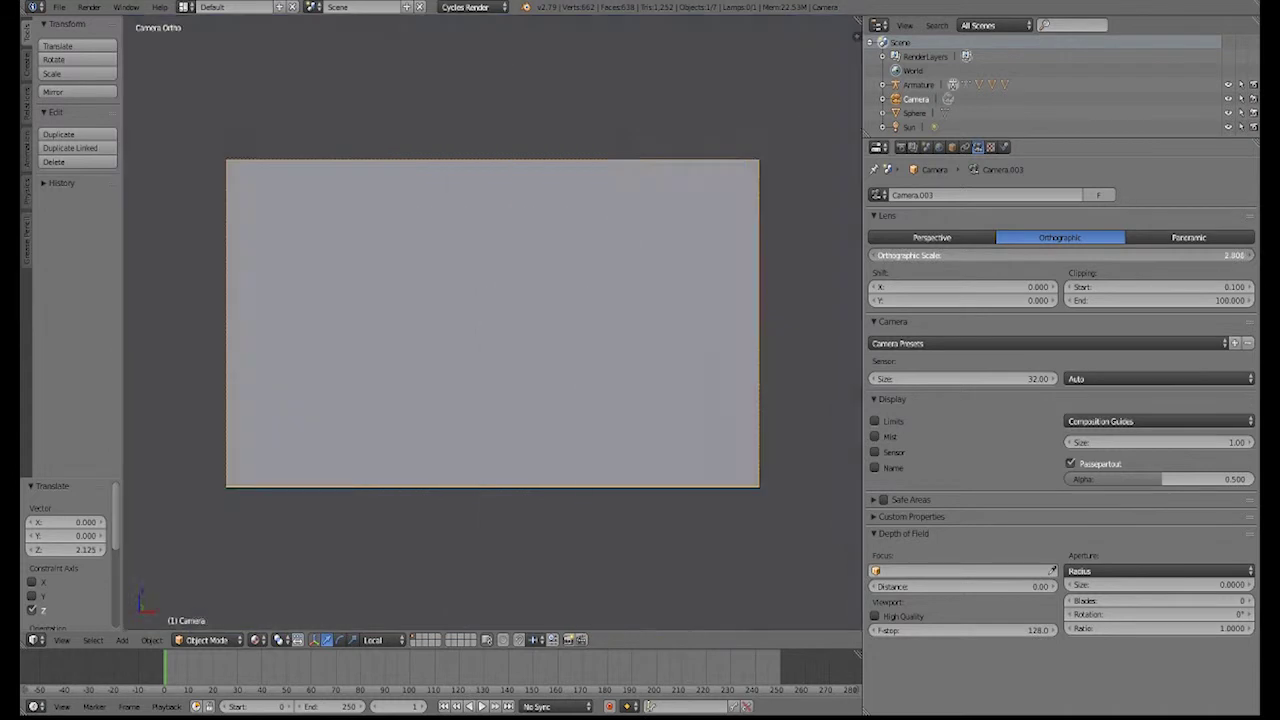
drag(1060, 255, 1165, 255)
- Preview the orthographic camera view with Rendered shading, then return to the unrendered viewport
click(258, 640)
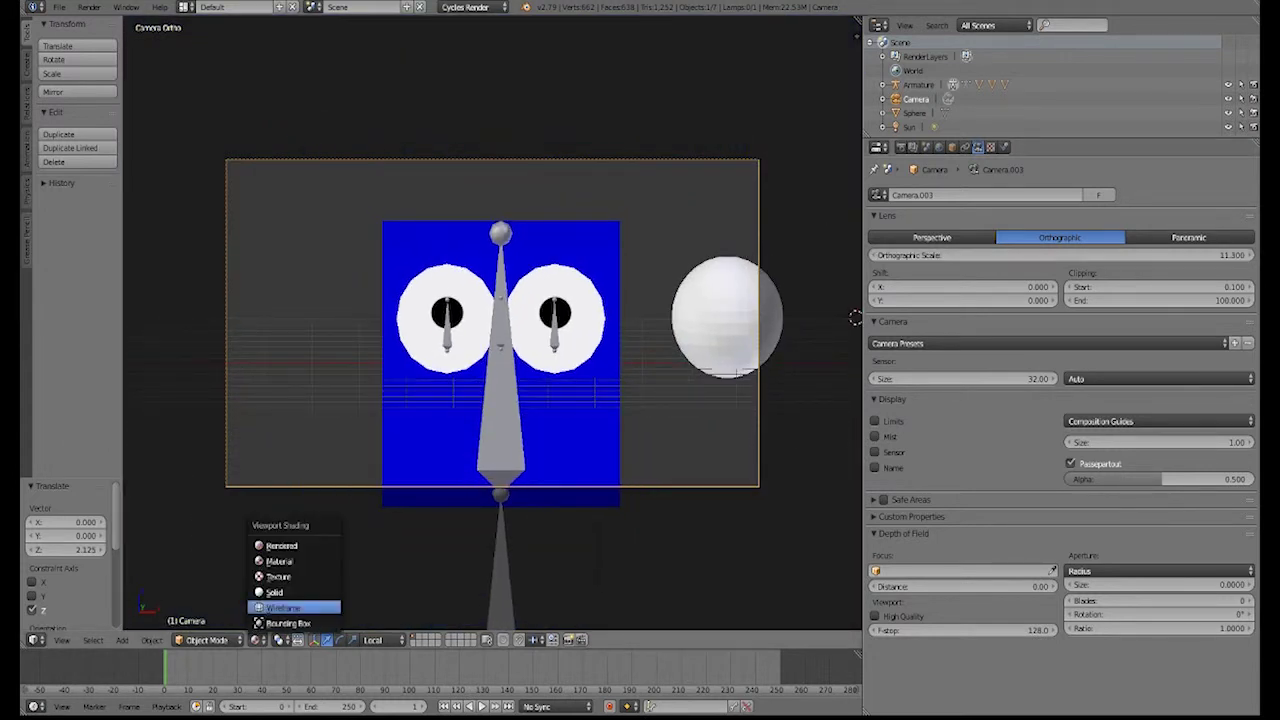
key(shift+z)
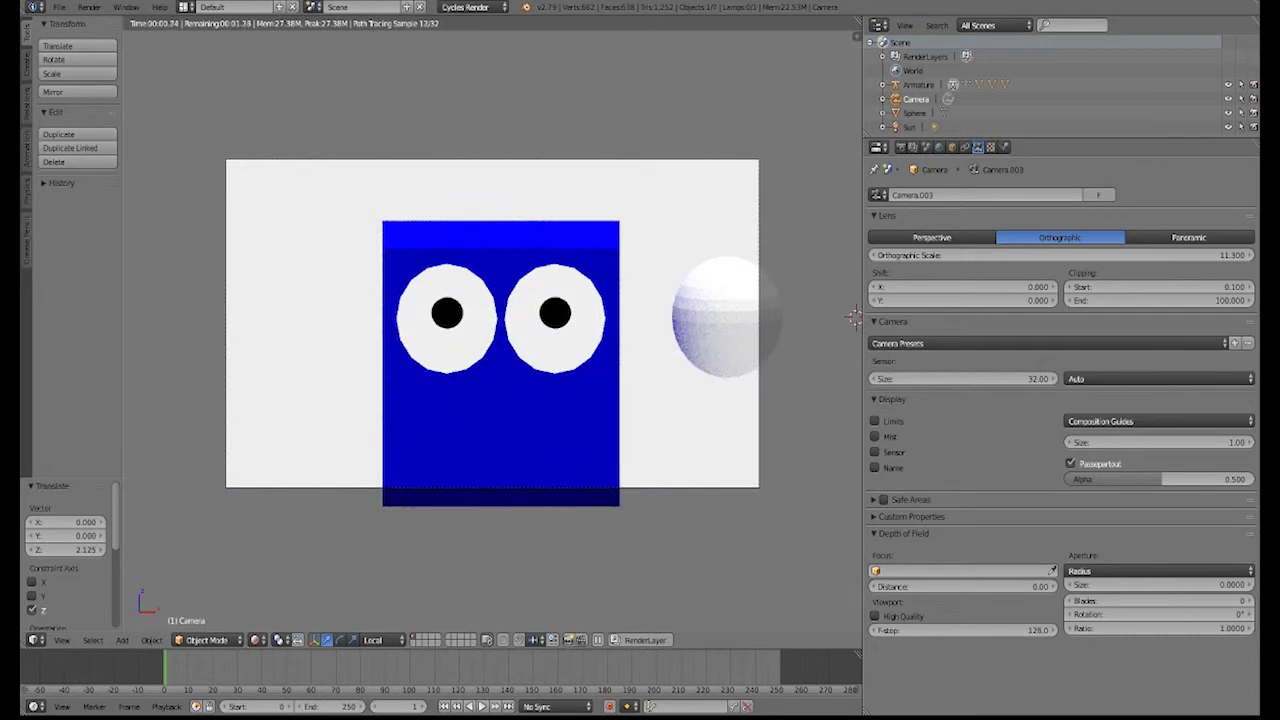
click(280, 561)
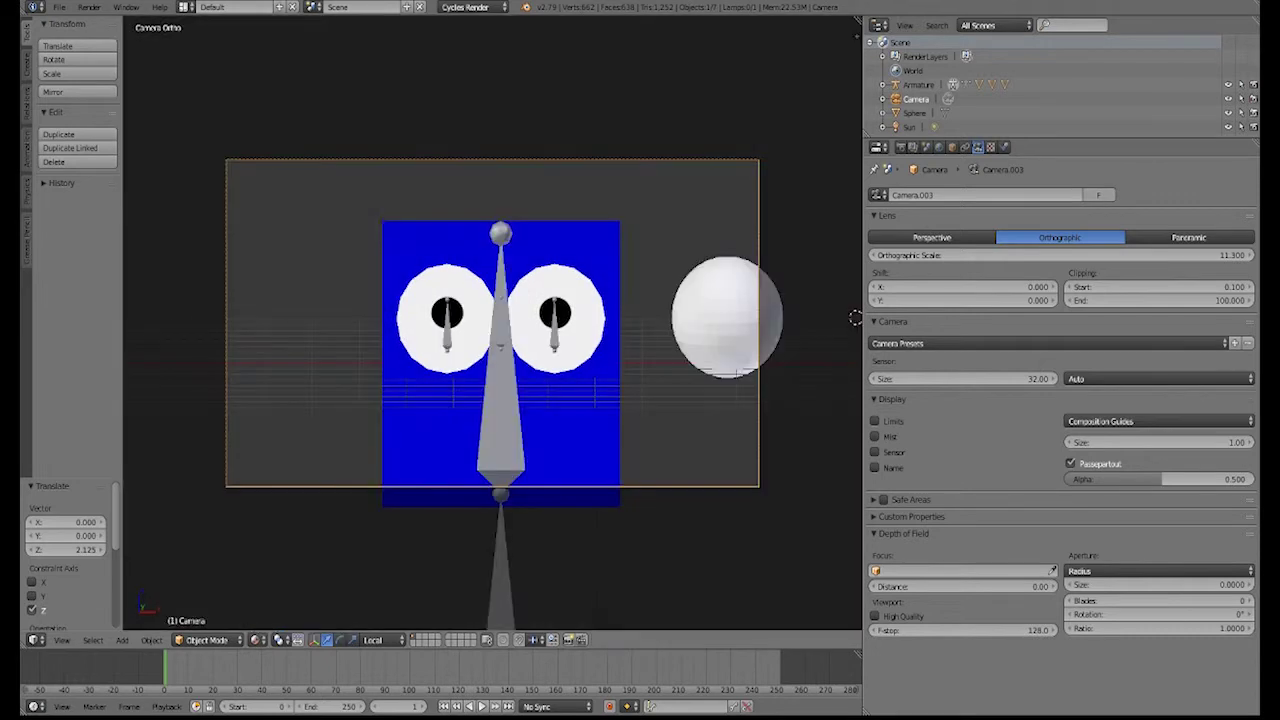
- Rotate the camera about 6.61° around its local X axis to level it with the cube
key(g)
key(x)
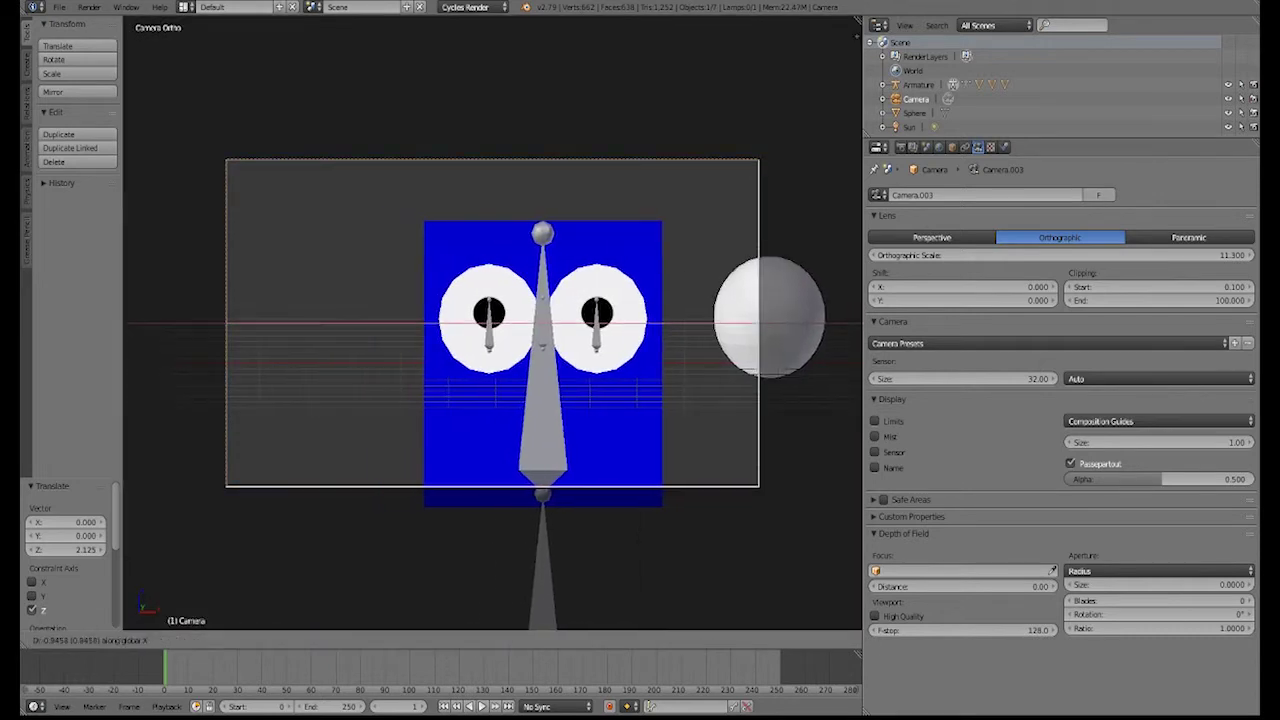
key(r)
key(x)
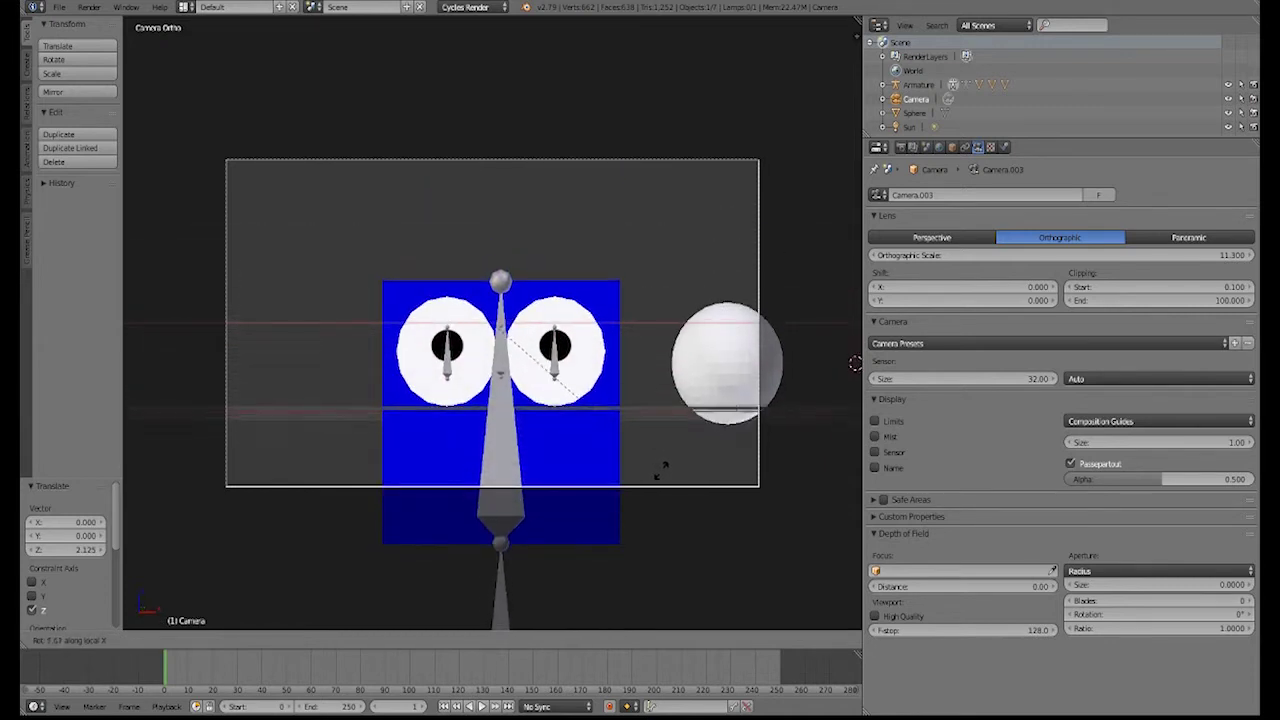
click(663, 466)
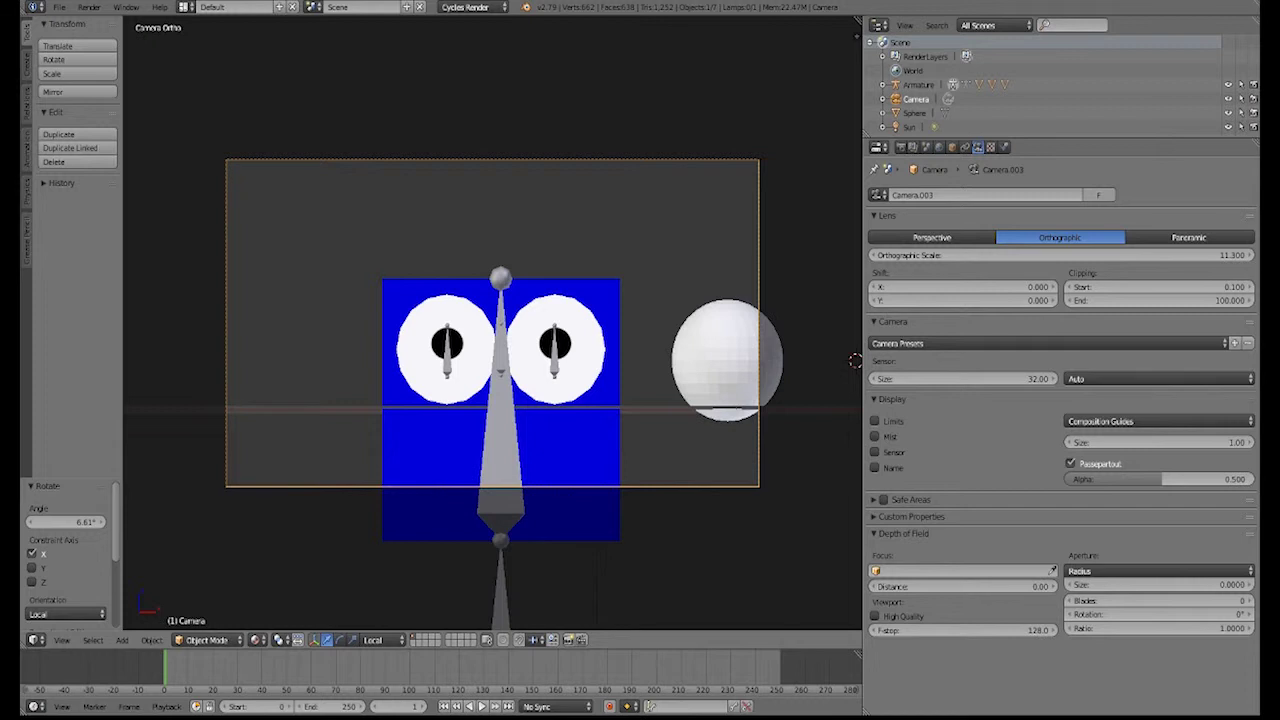
- Try the Perspective lens type on the camera for comparison and revert it to Orthographic through the undo history
right_click(727, 360)
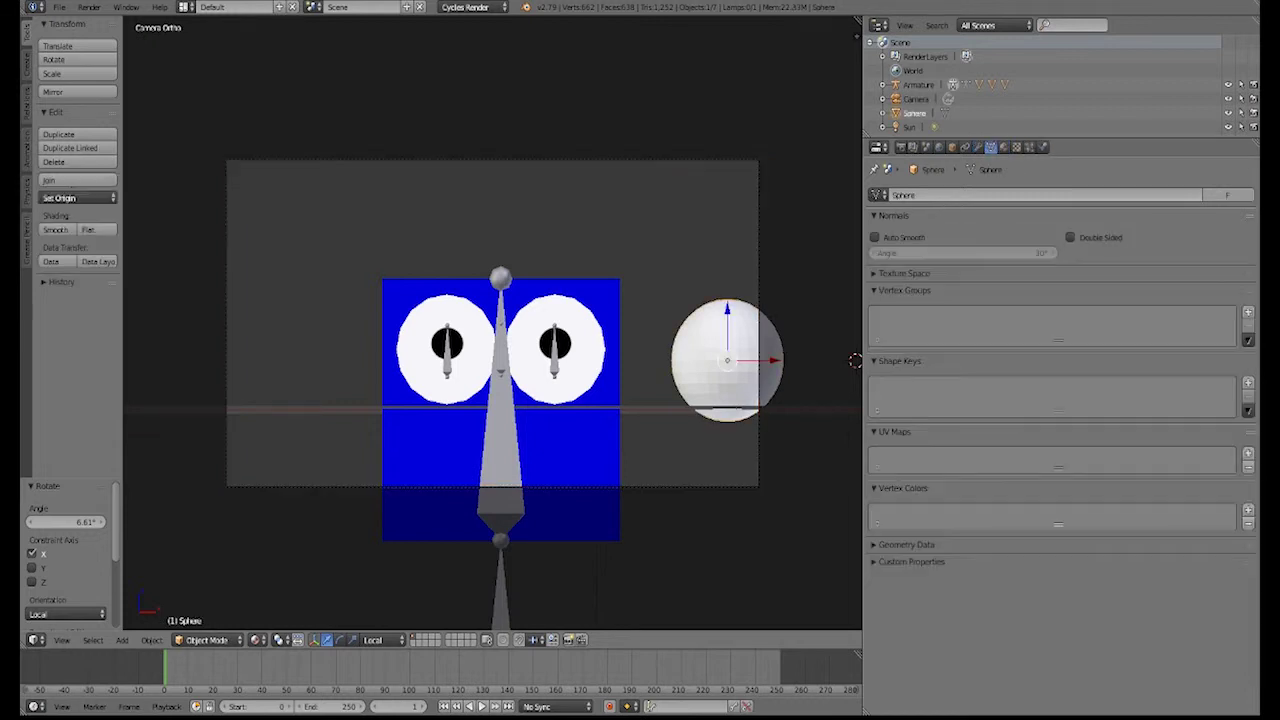
click(916, 99)
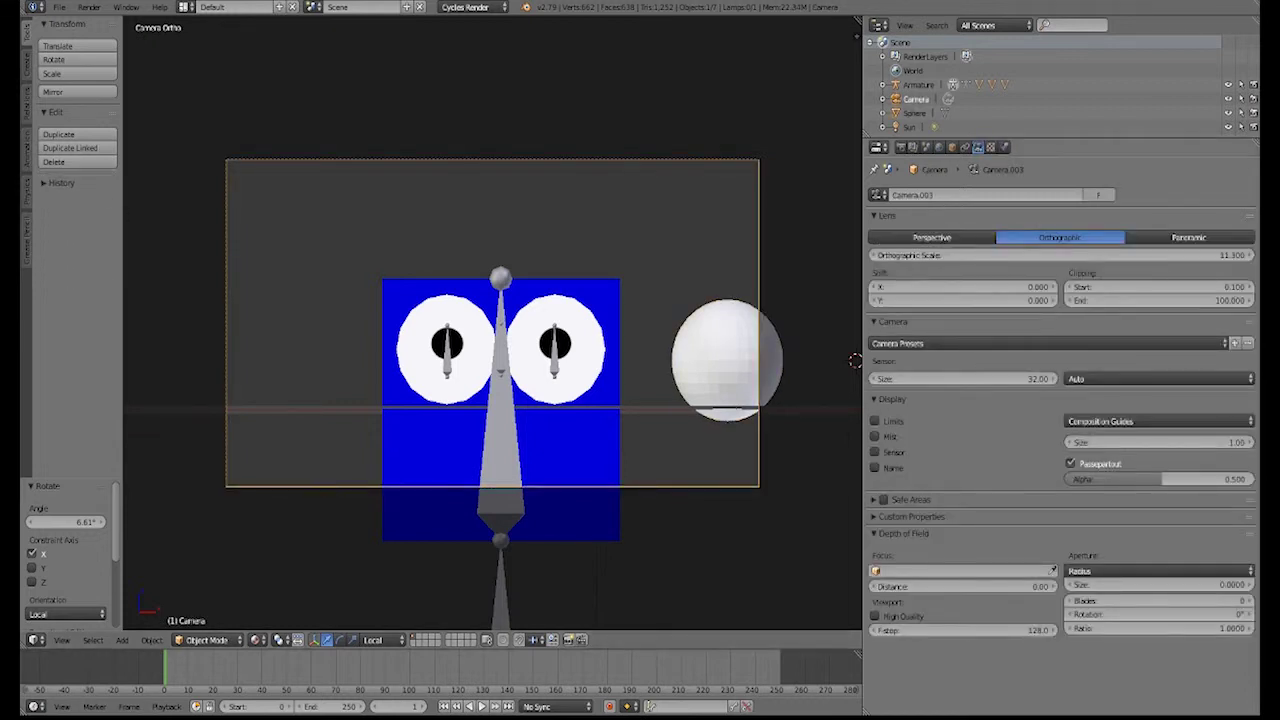
click(932, 237)
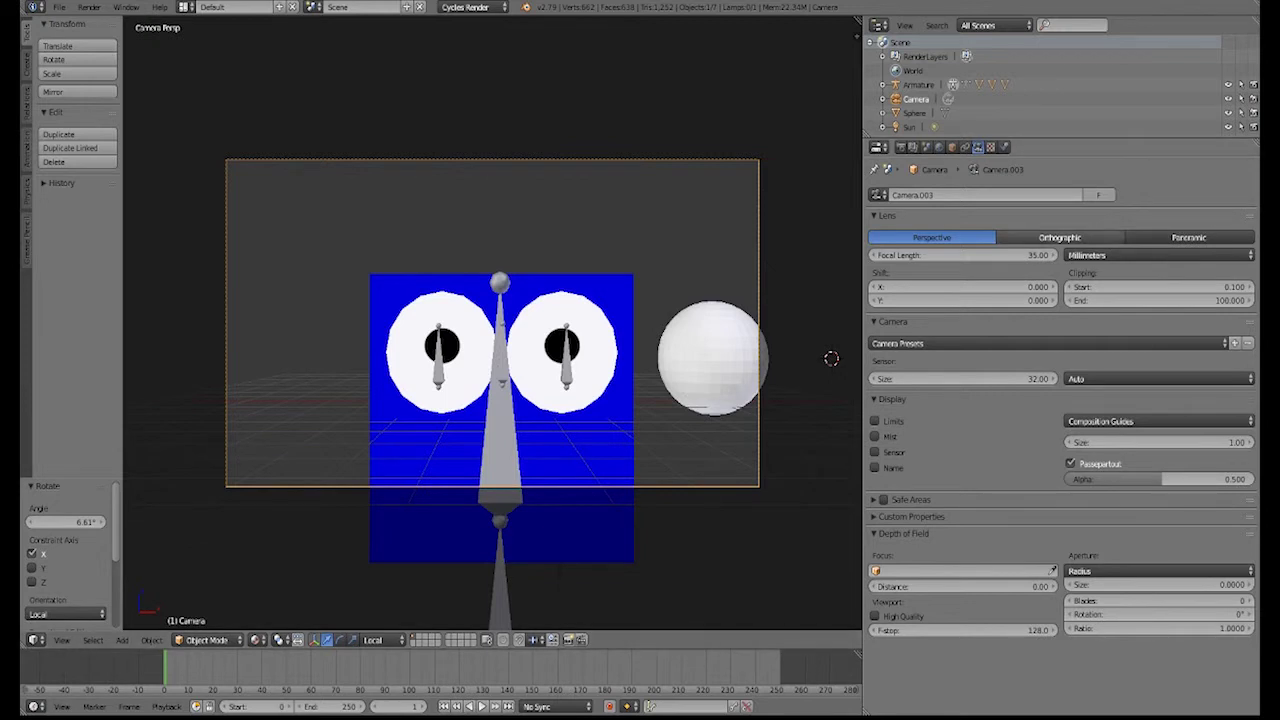
key(ctrl+z)
key(ctrl+shift+z)
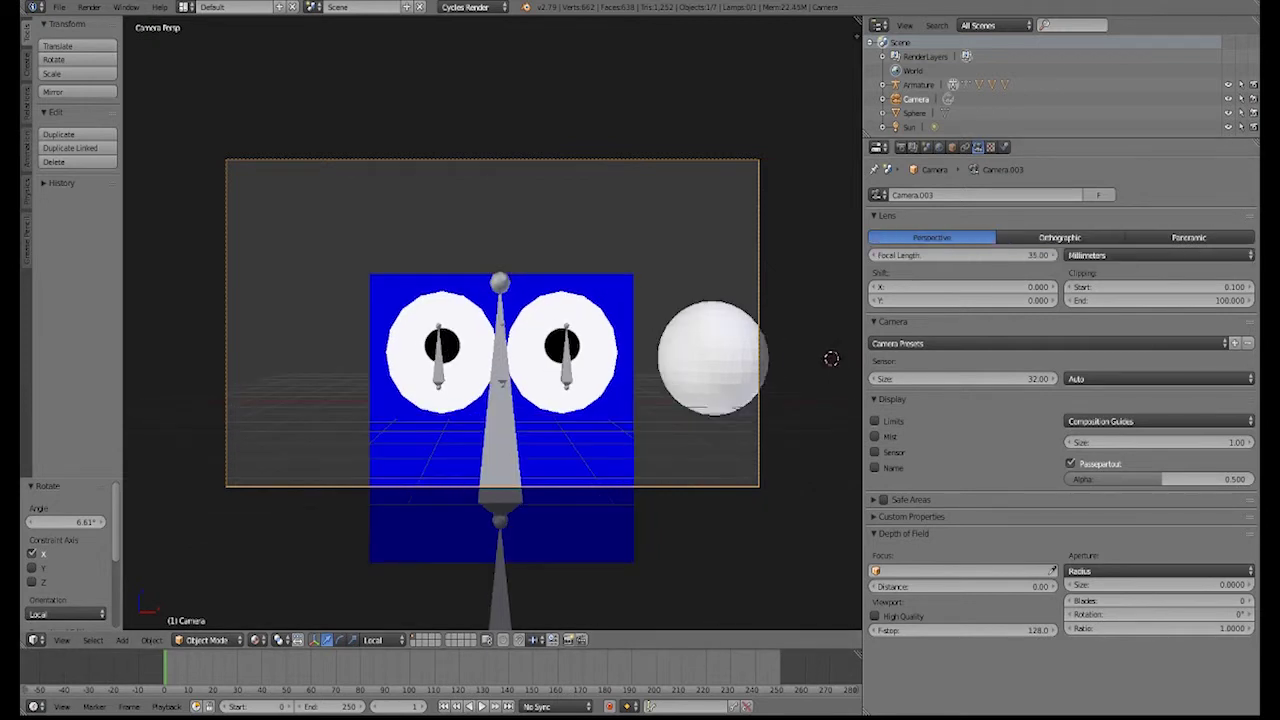
key(ctrl+z)
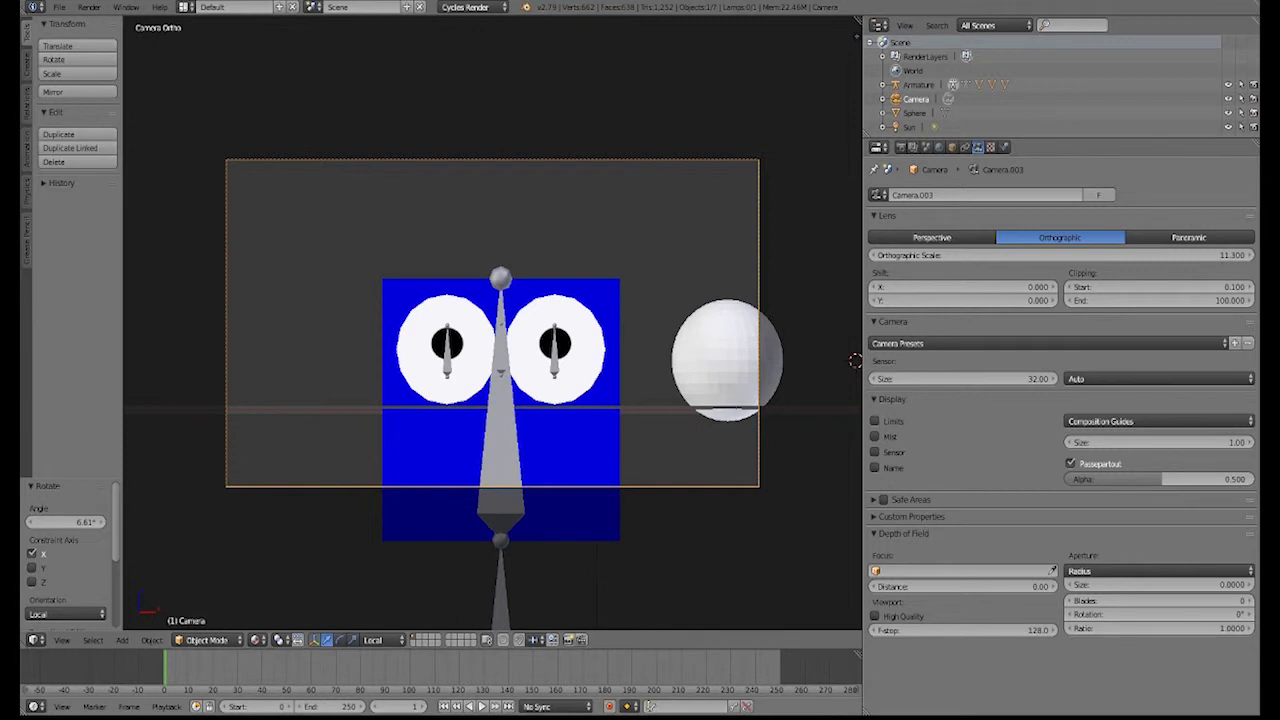
- Preview the levelled orthographic camera view with Rendered shading
click(258, 640)
click(282, 546)
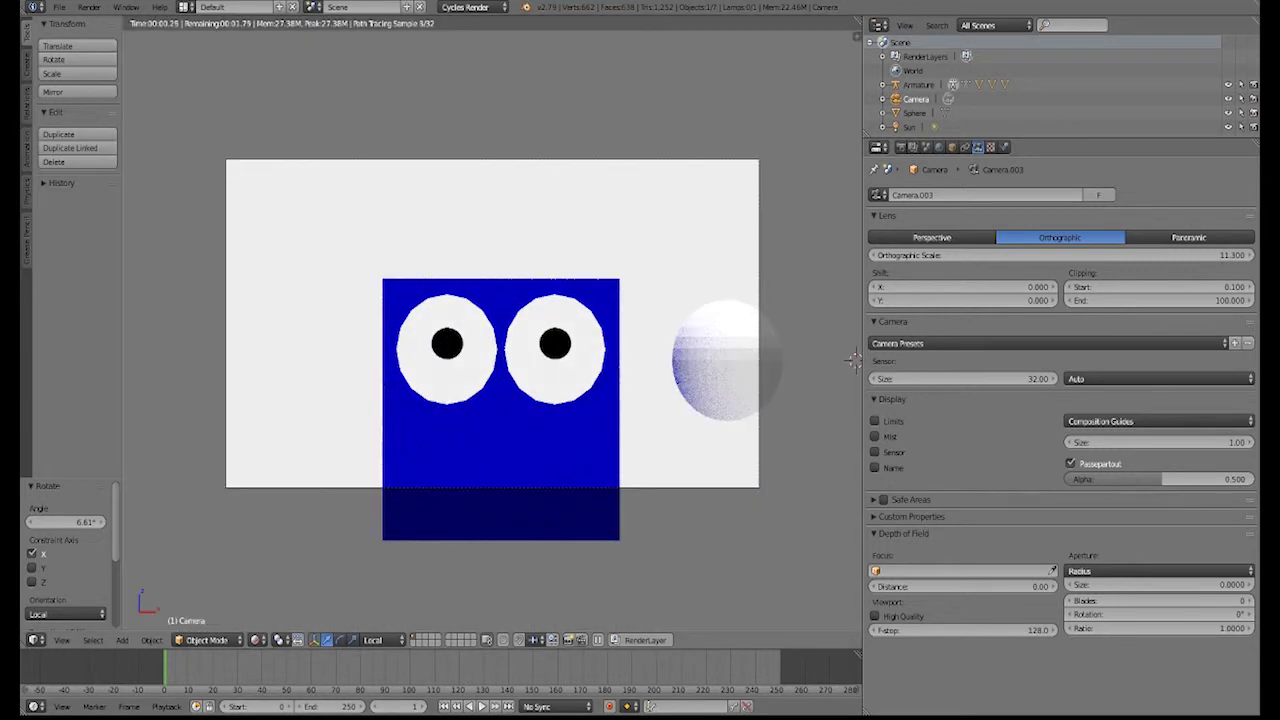
- Compare the rendered Perspective and Orthographic camera views by redoing and undoing the lens change, and return to the unrendered viewport
key(ctrl+shift+z)
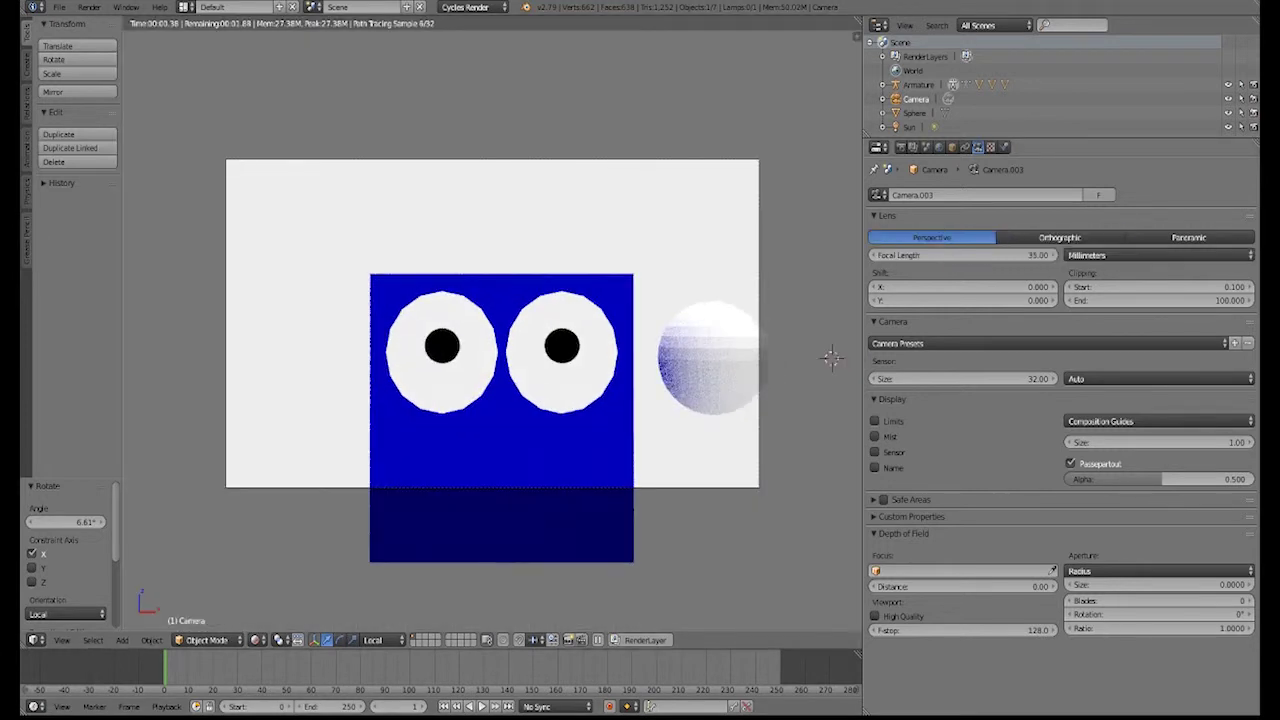
key(ctrl+z)
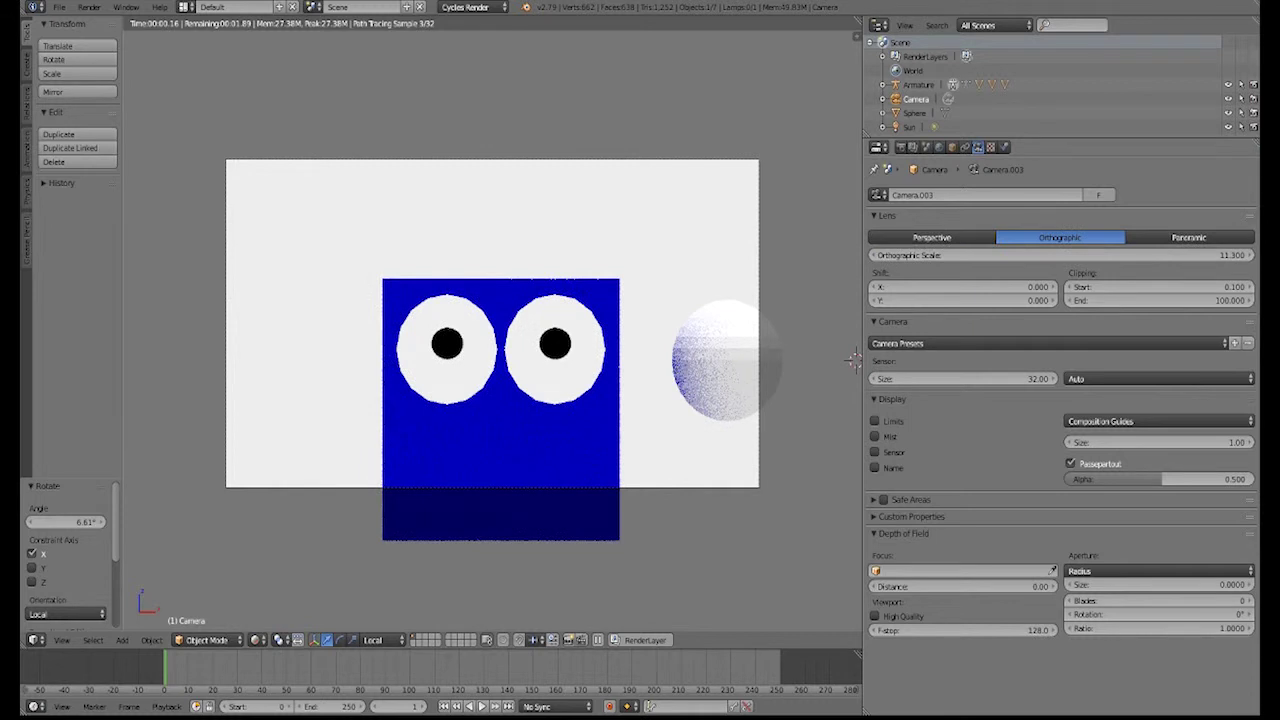
click(255, 640)
click(290, 576)
- Scale the sphere along the Y axis into an elongated ellipsoid, with a final scale factor of about 0.582
right_click(727, 360)
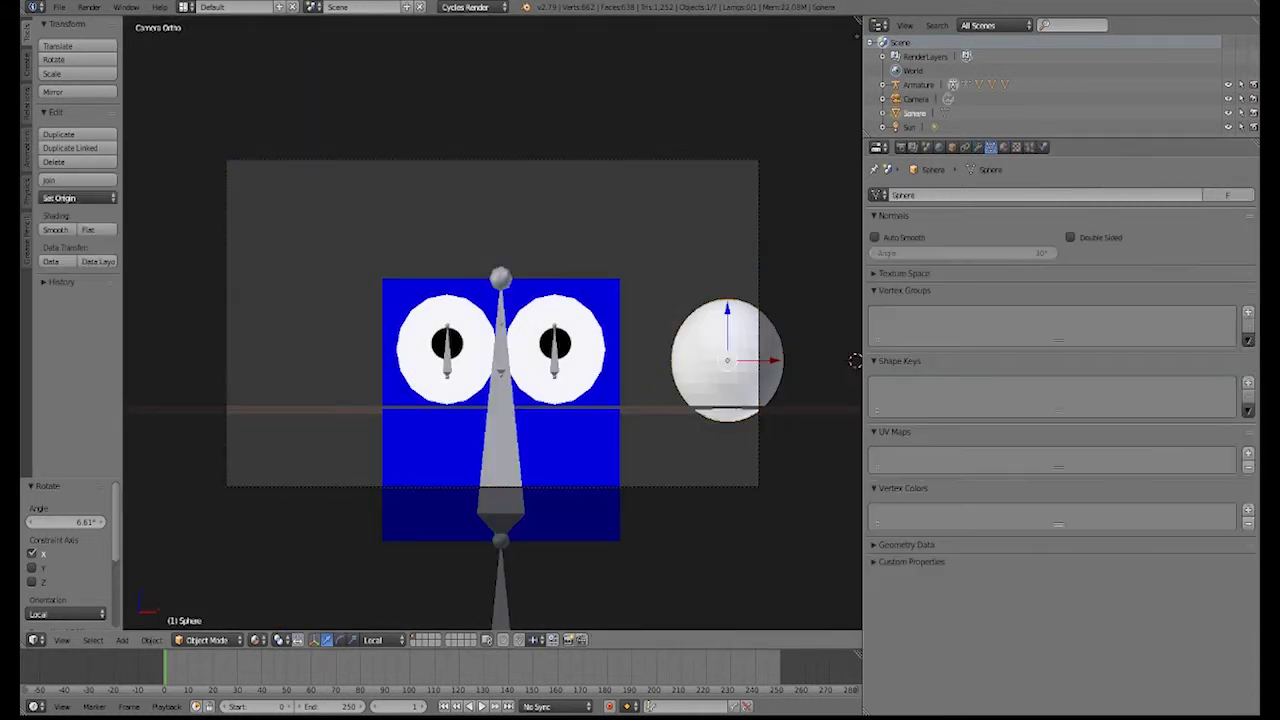
key(s)
key(x)
key(y)
click(745, 360)
middle_drag(745, 362, 611, 293)
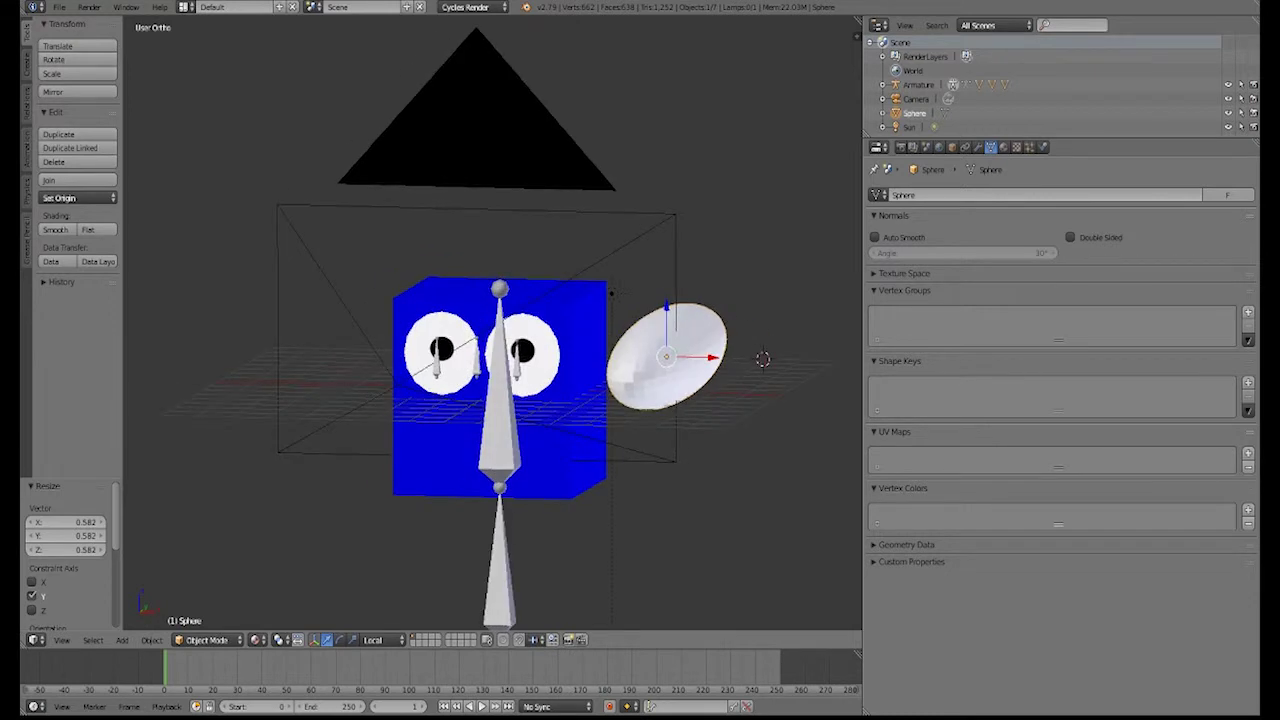
- Rotate the stretched sphere about 19.2° around the global Z axis while looking through the camera
key(KP_0)
scroll(677, 349, up, 1)
key(s)
key(y)
right_click(689, 348)
scroll(686, 349, up, 1)
- Compare the stretched sphere in Perspective and Orthographic lens types with Rendered shading, ending on Orthographic in the unrendered viewport
click(258, 640)
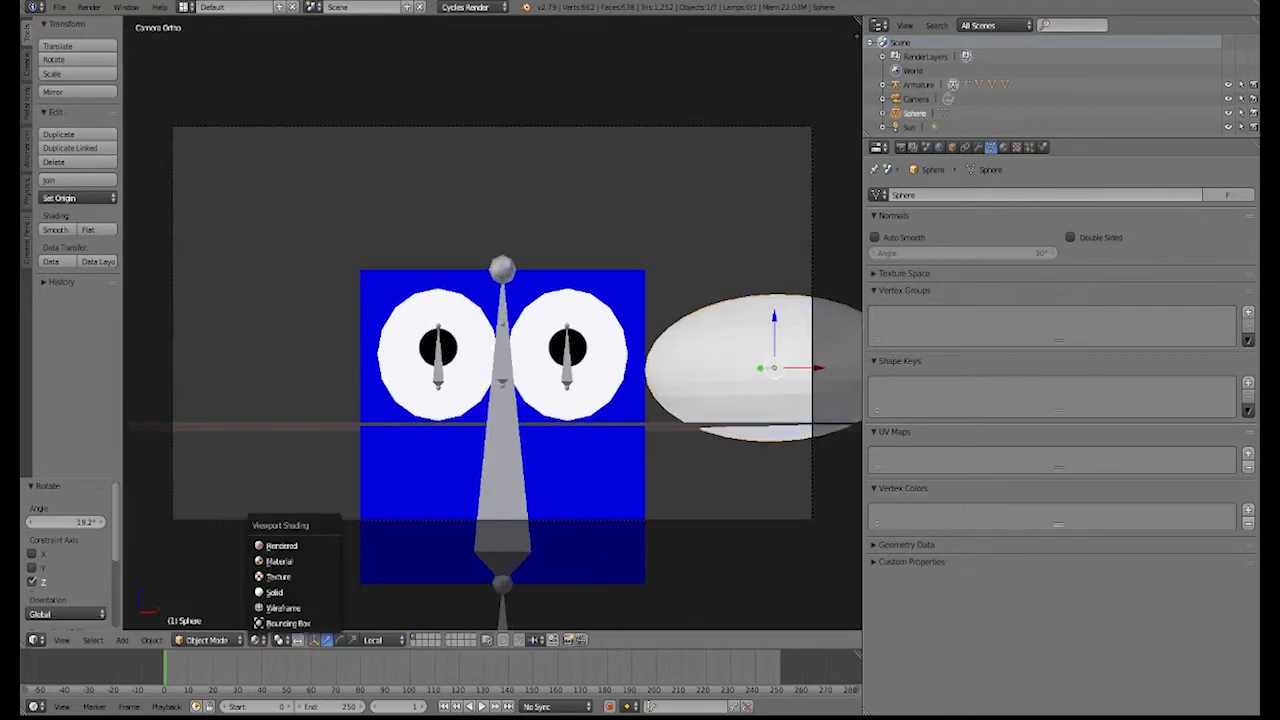
click(281, 545)
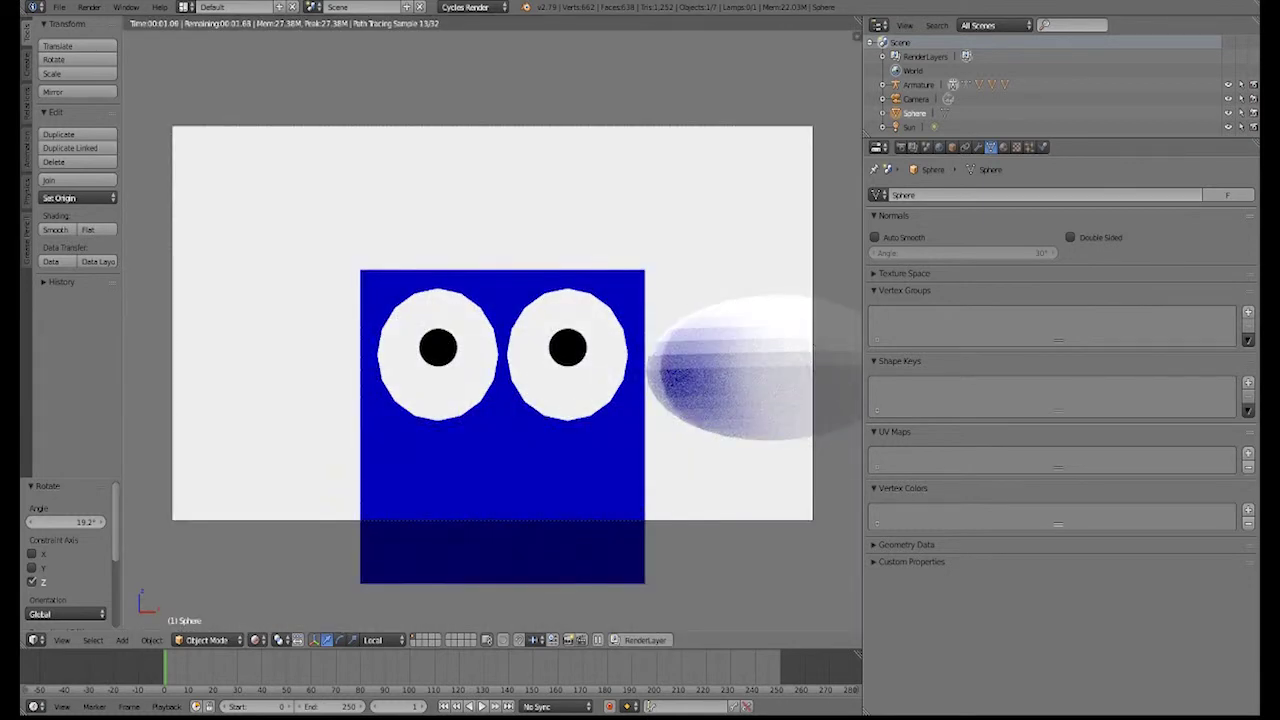
click(915, 99)
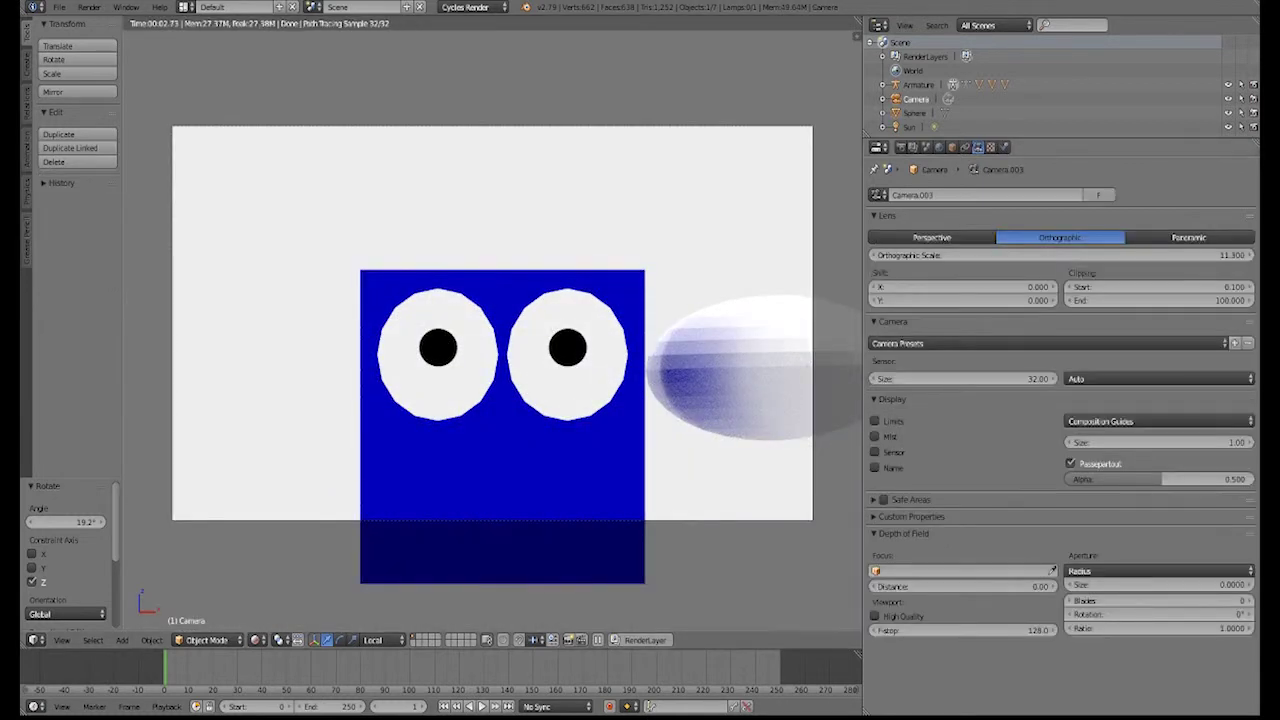
click(955, 238)
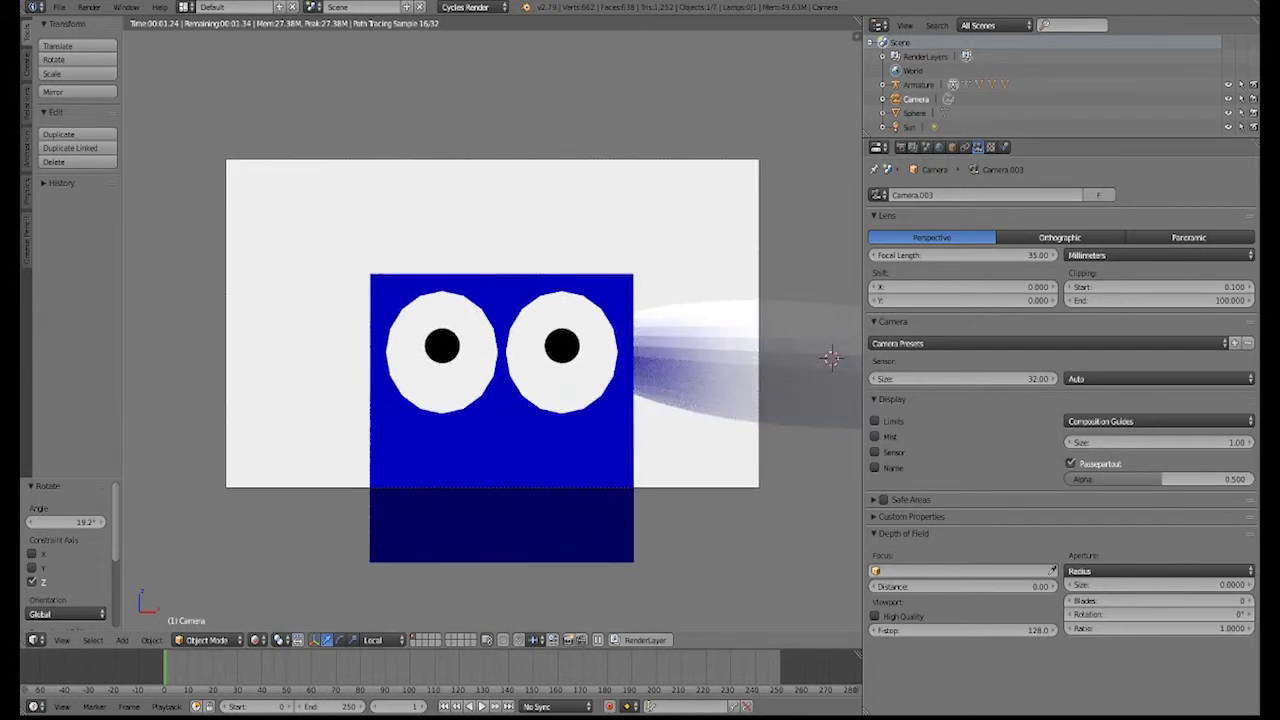
click(1060, 237)
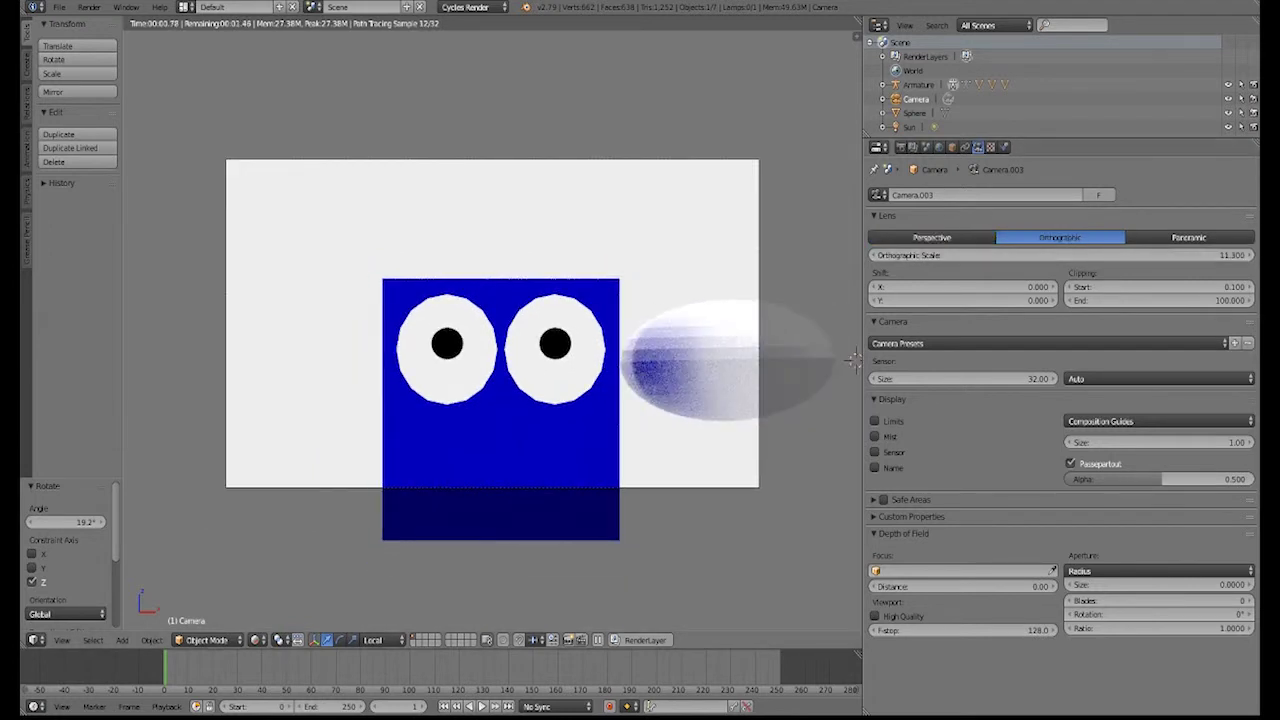
click(257, 640)
click(310, 574)
- Keyframe the camera's Orthographic Scale at 11.300 on frame 1 and at 4.300 on frame 63
middle_drag(855, 360, 400, 434)
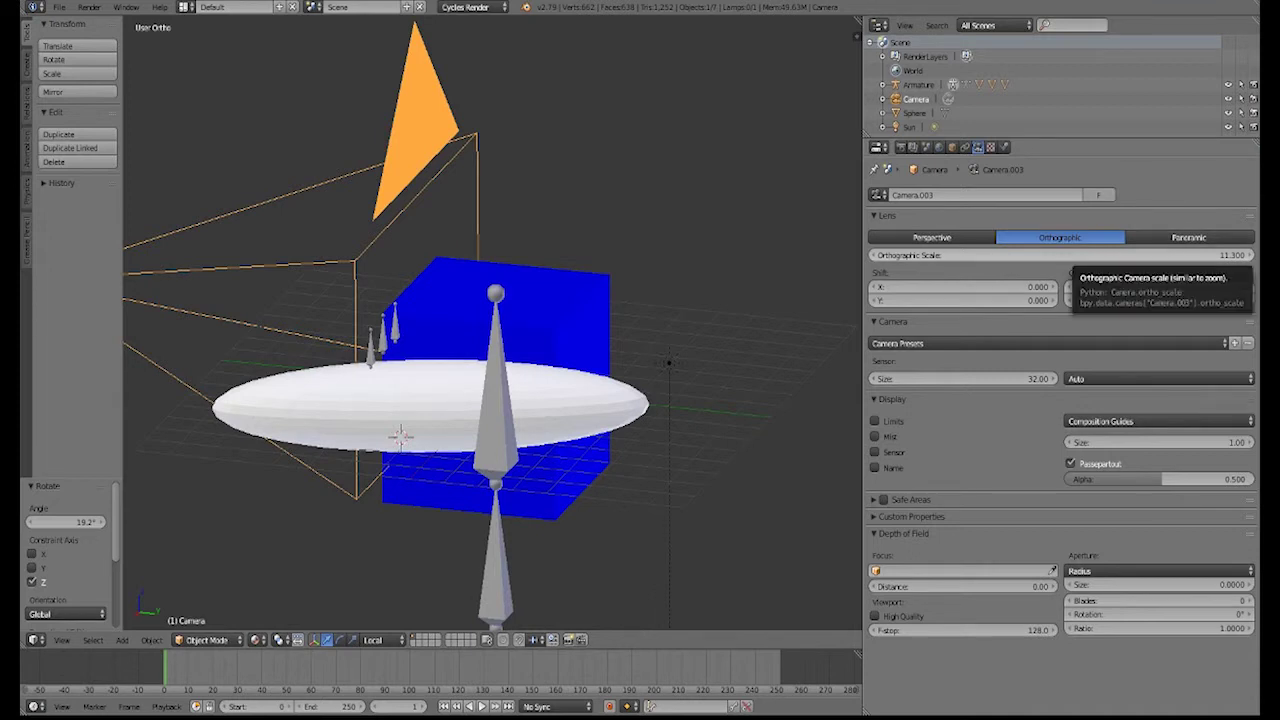
key(i)
drag(214, 670, 318, 670)
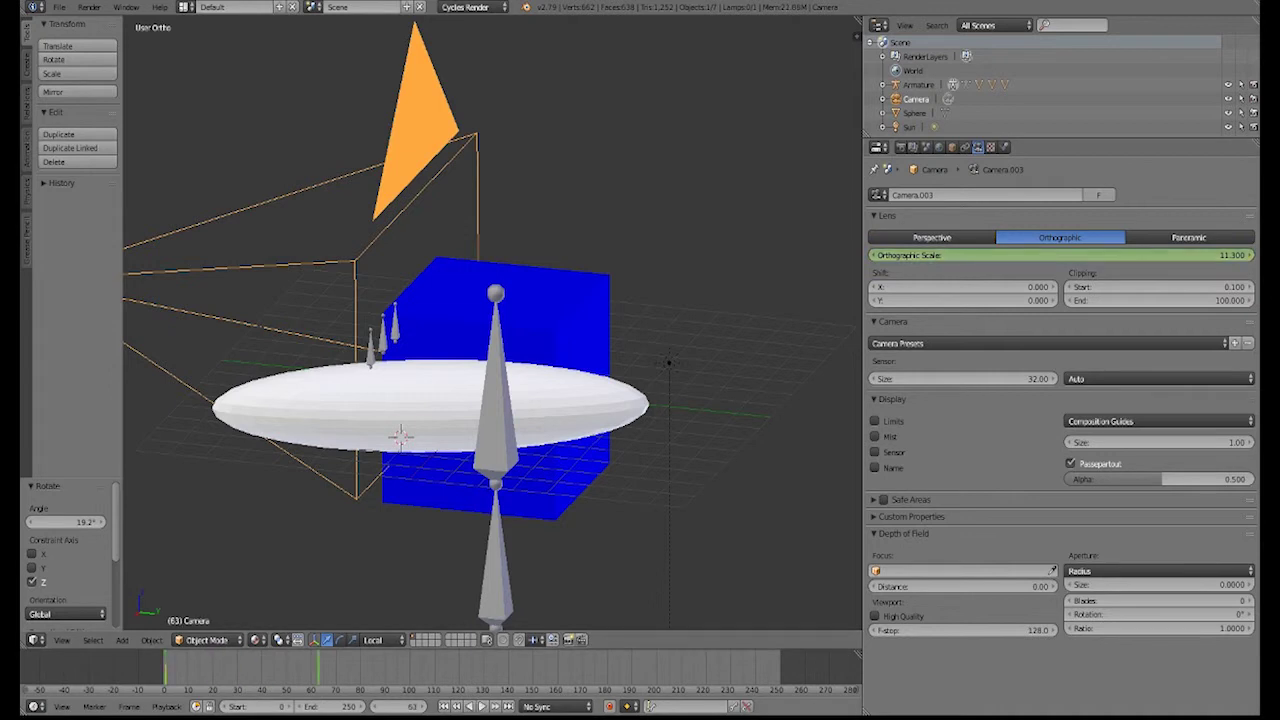
drag(1060, 255, 924, 255)
key(i)
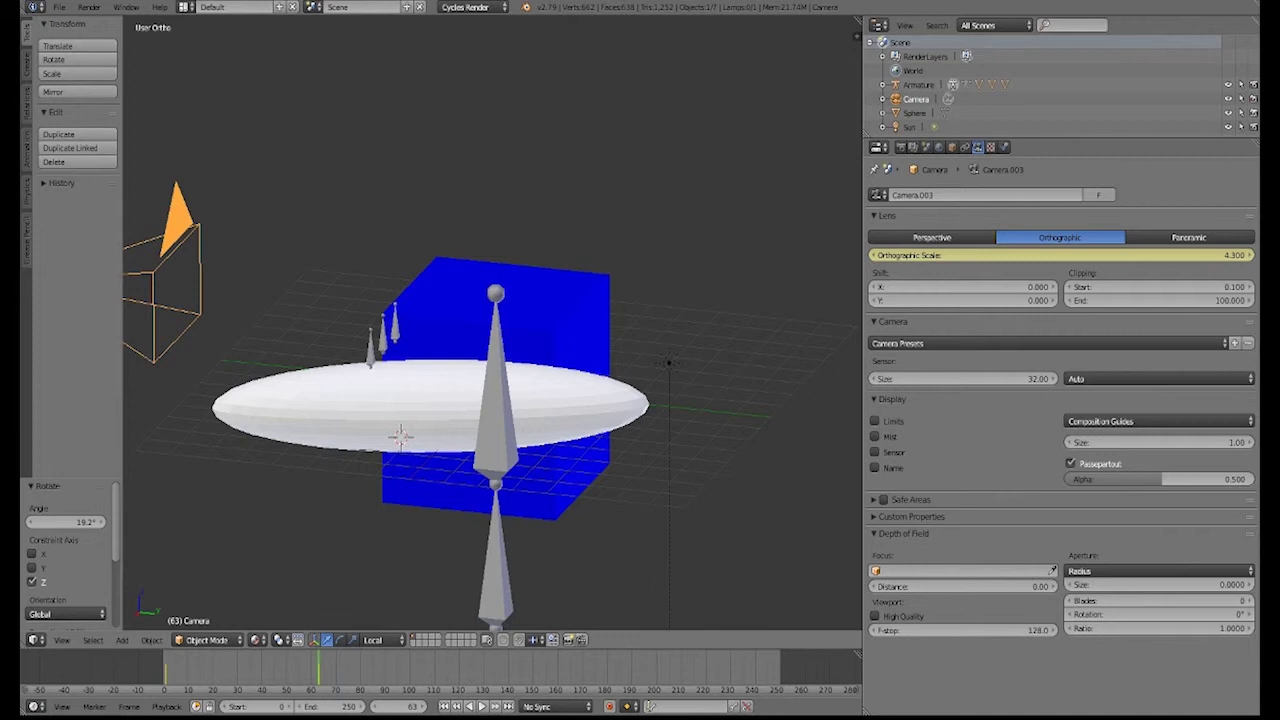
- Play the orthographic zoom animation through the camera view and revert to the state before the scale keyframes through the undo history
key(KP_0)
key(shift+Left)
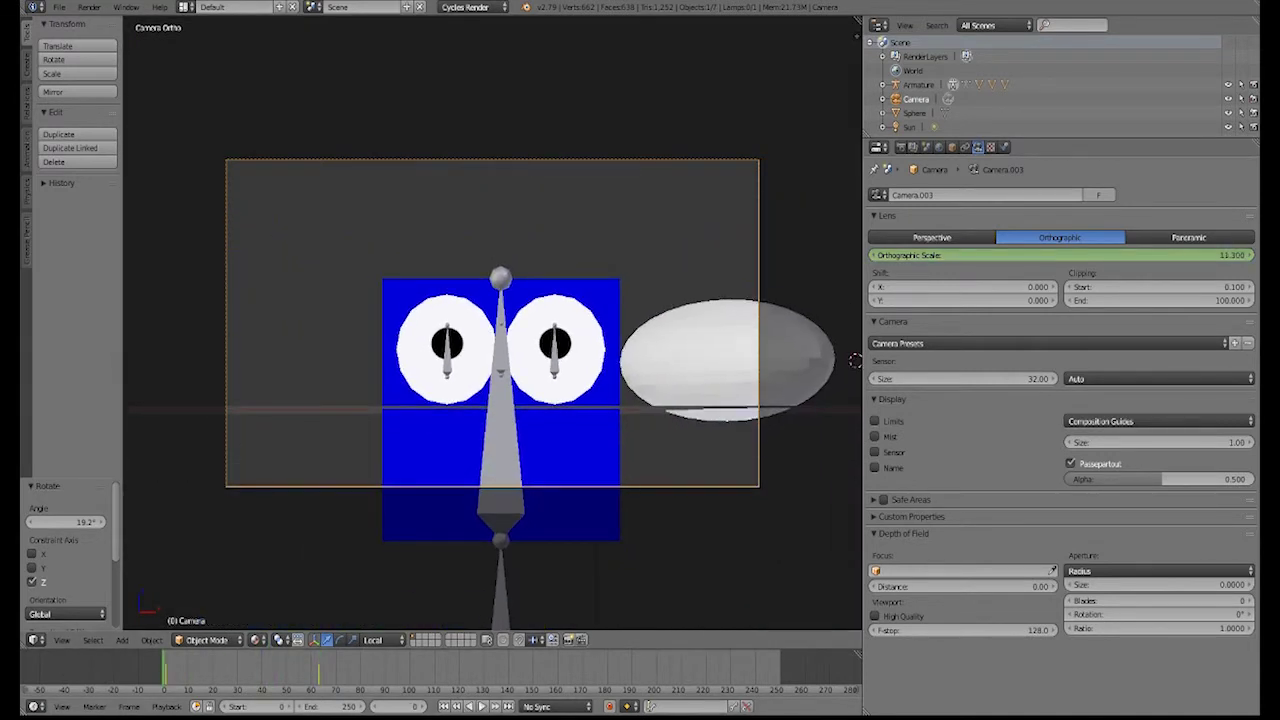
key(alt+a)
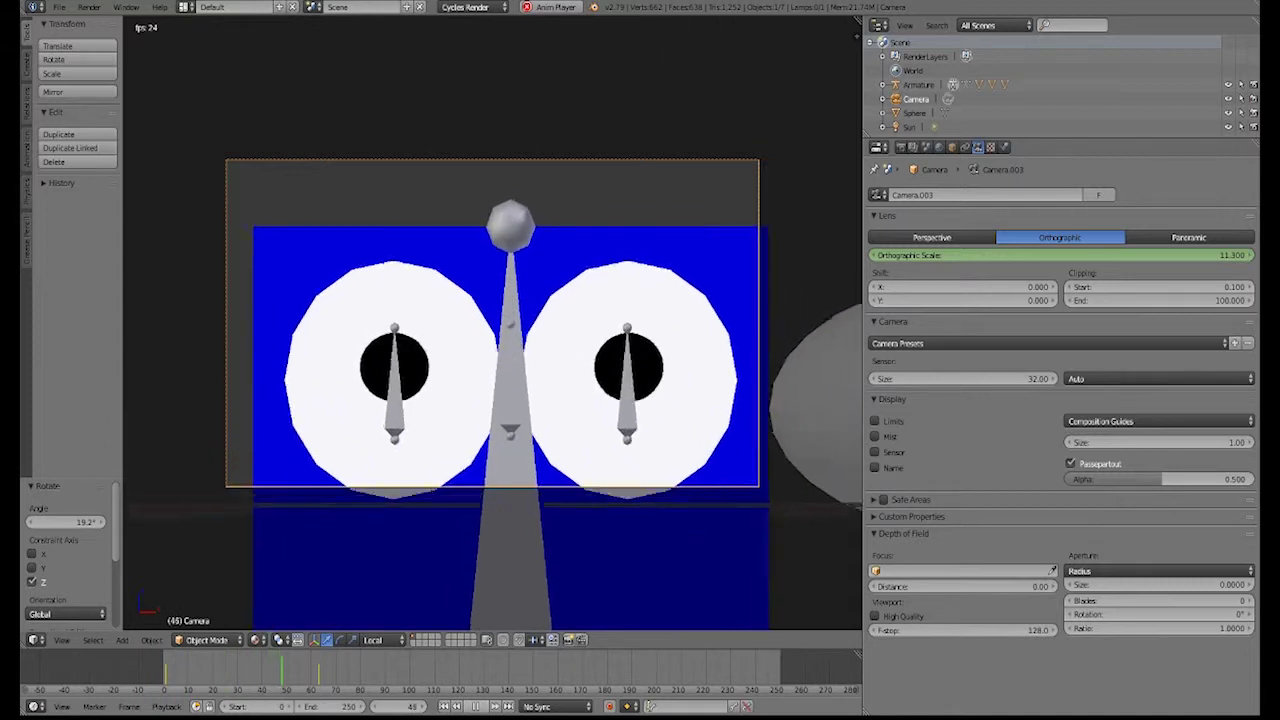
key(alt+a)
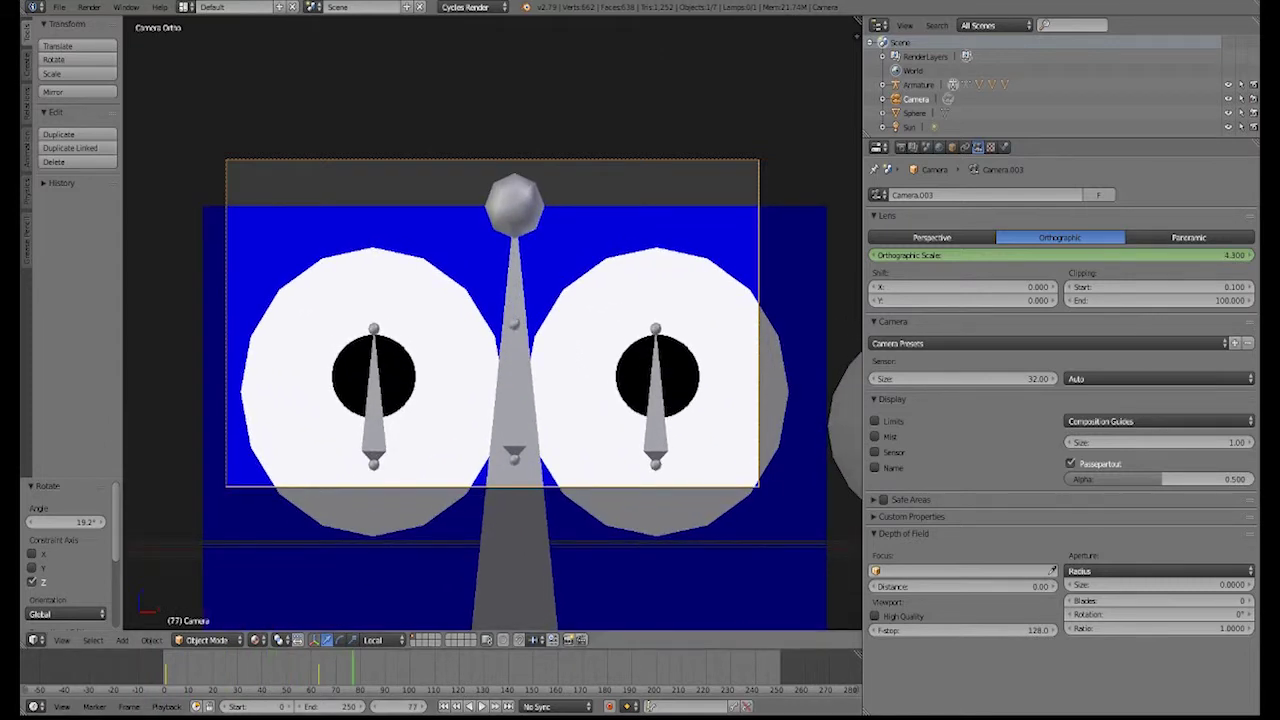
key(ctrl+alt+z)
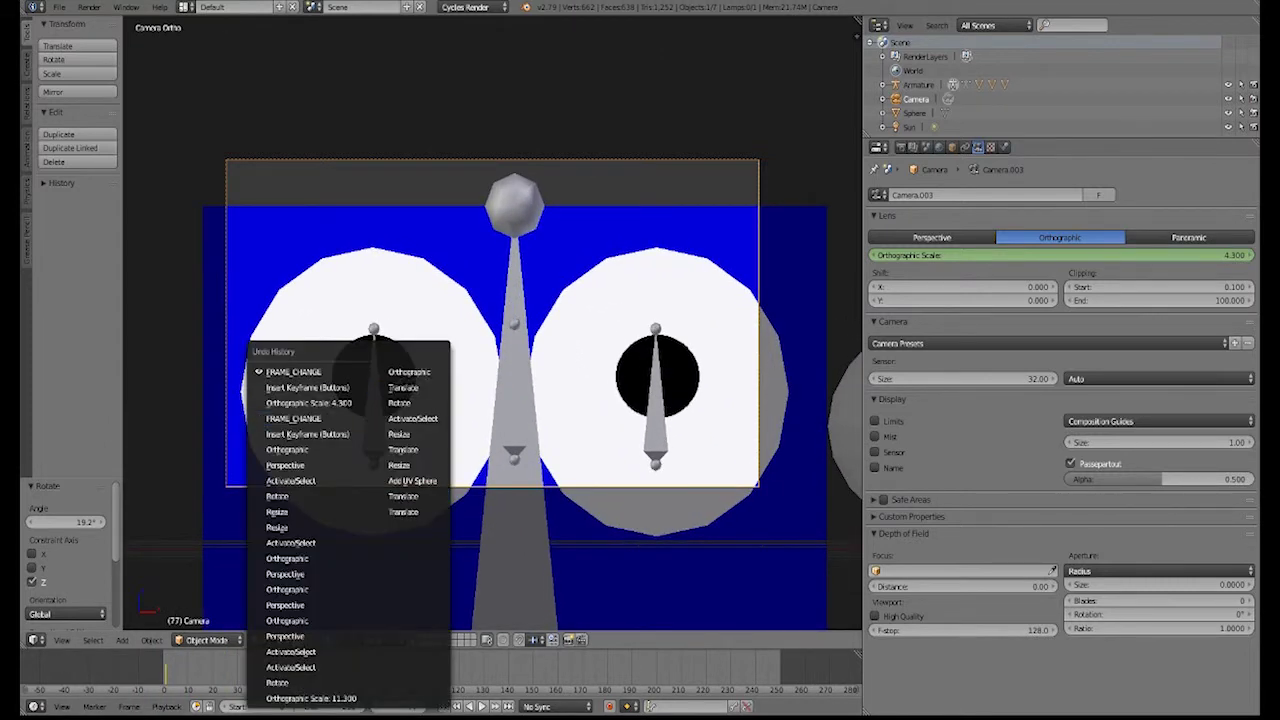
click(288, 450)
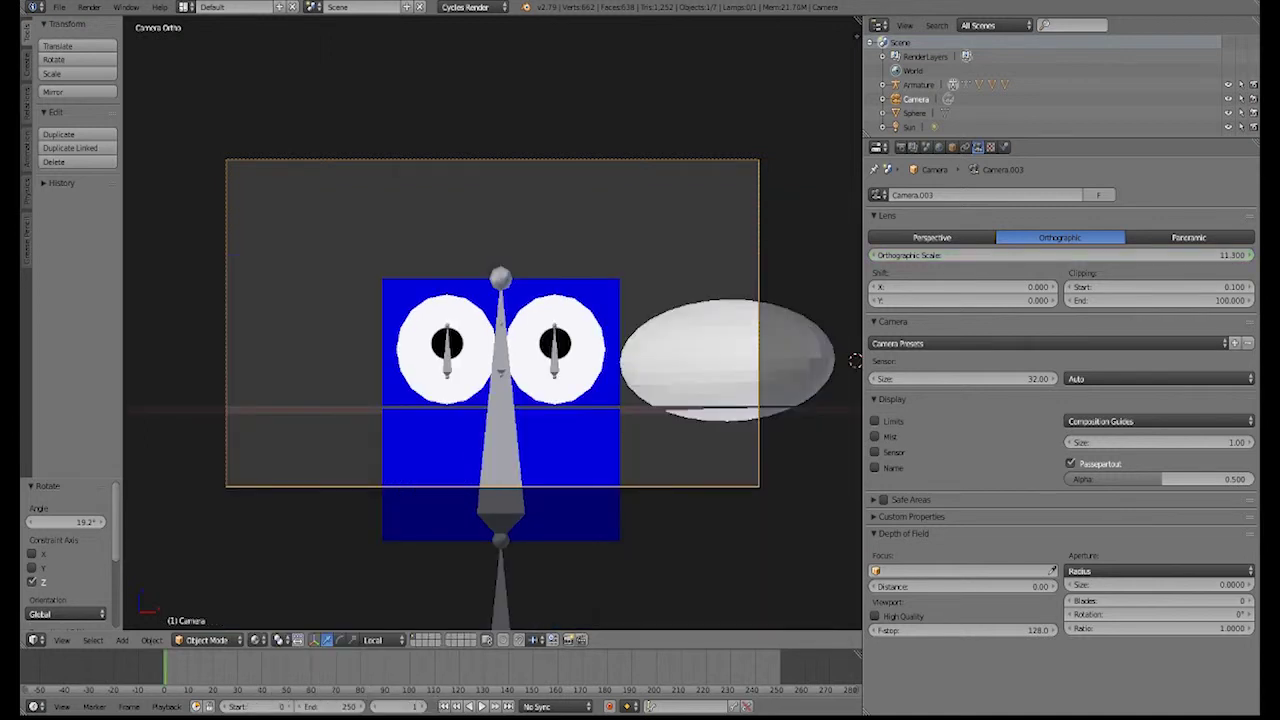
- Apply the Canon C300 sensor preset to the camera
click(950, 343)
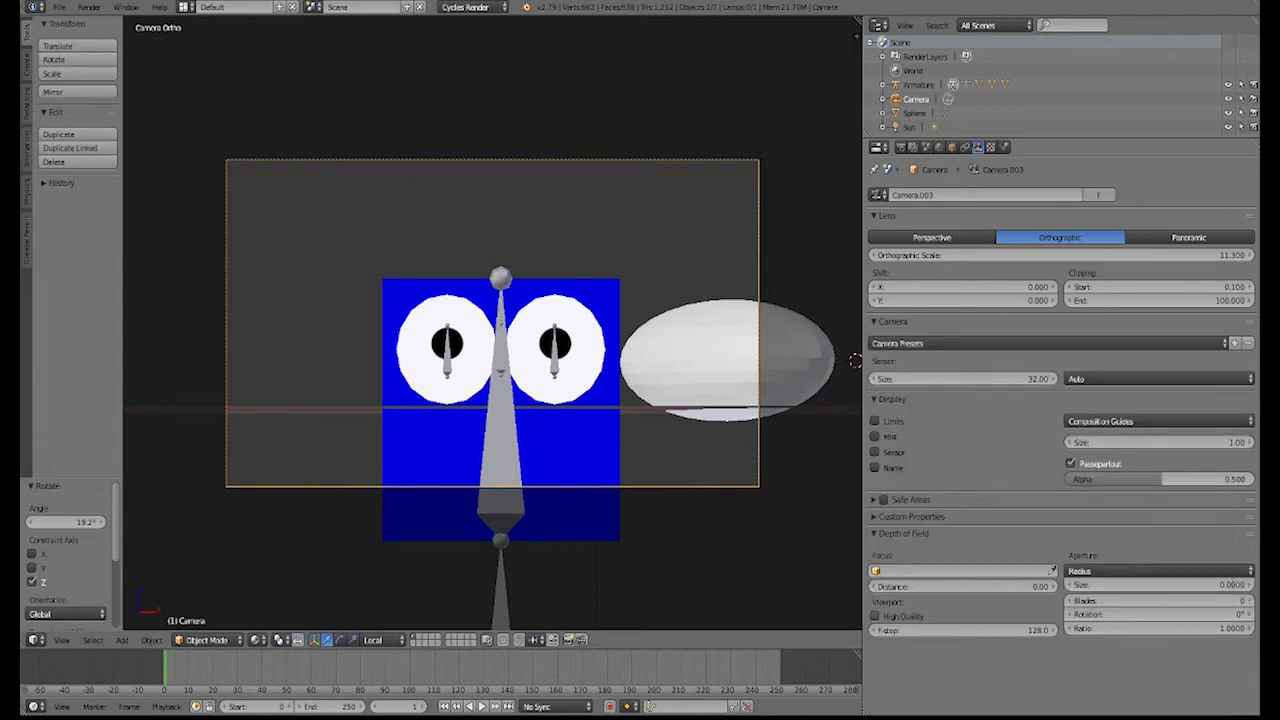
click(950, 343)
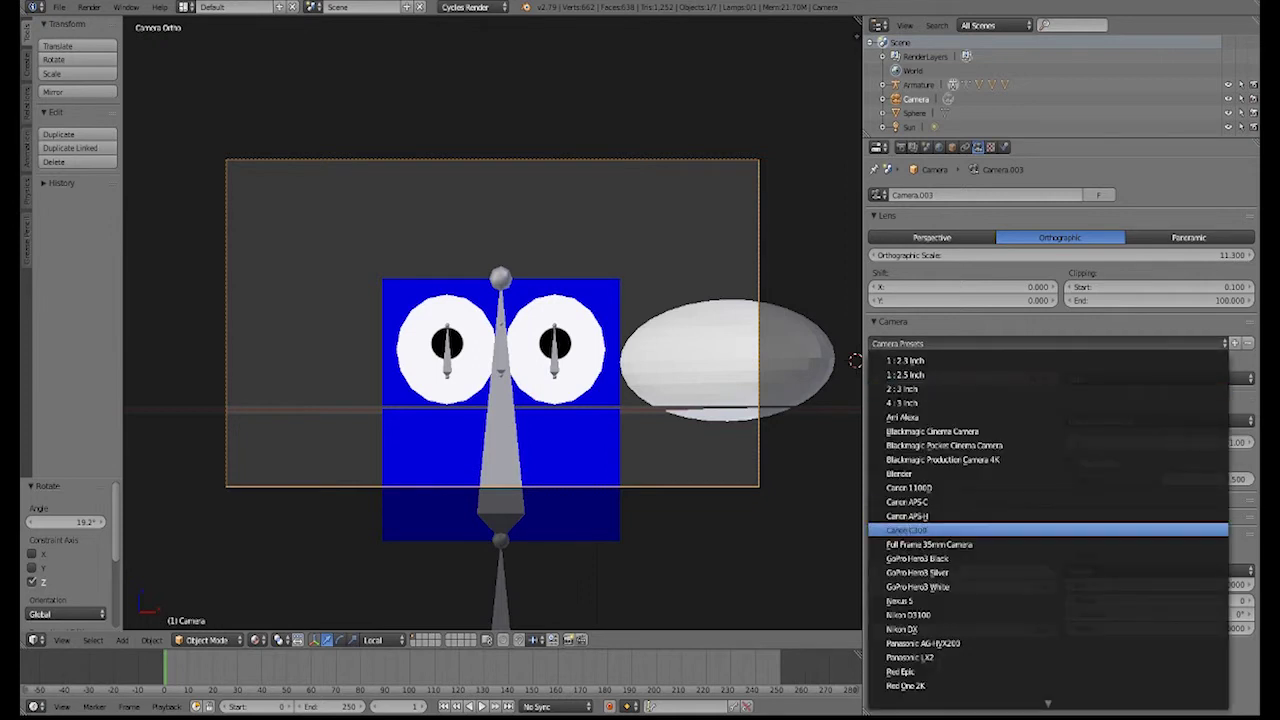
click(910, 530)
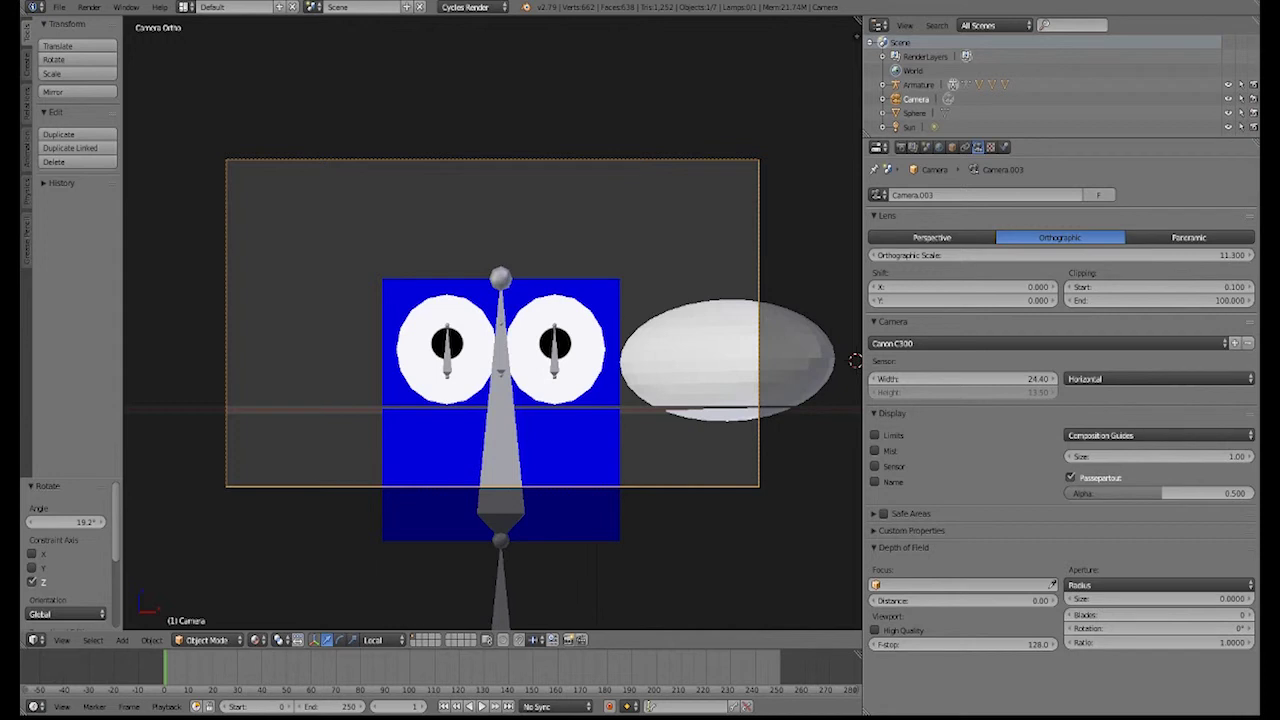
click(950, 343)
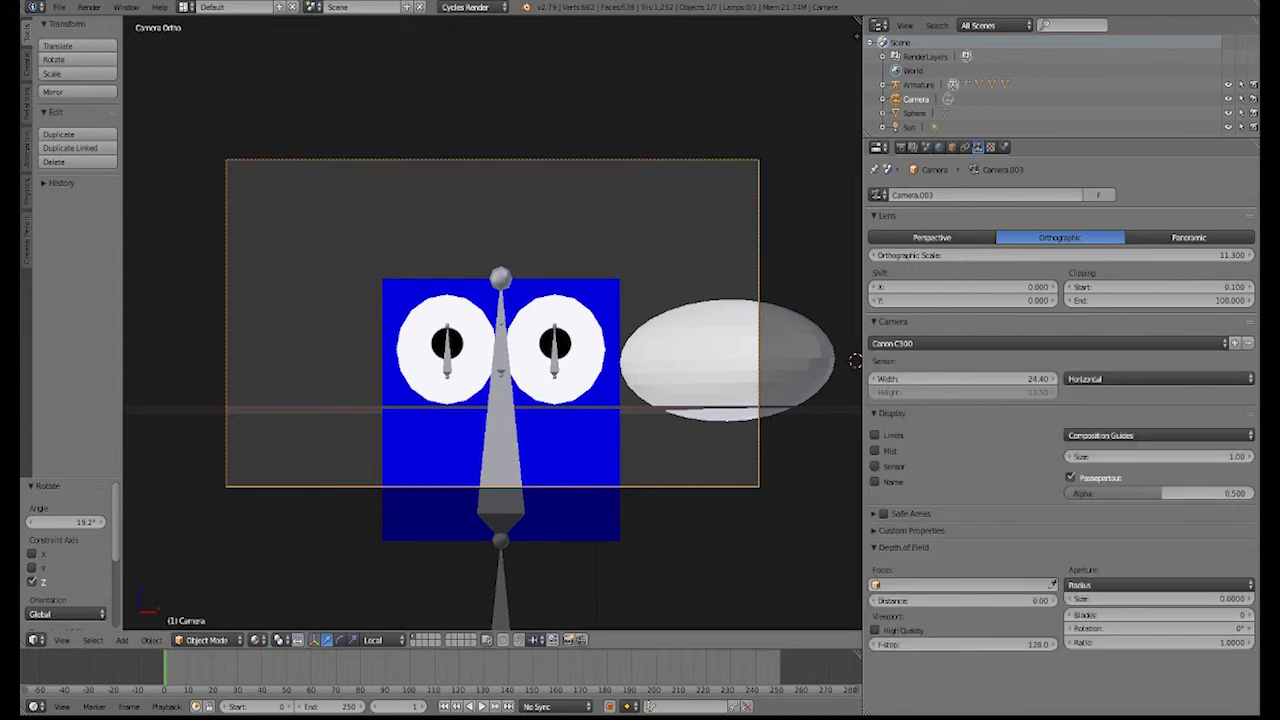
- Preview the camera view with the Canon C300 preset in Rendered shading, and return to the unrendered viewport
click(258, 640)
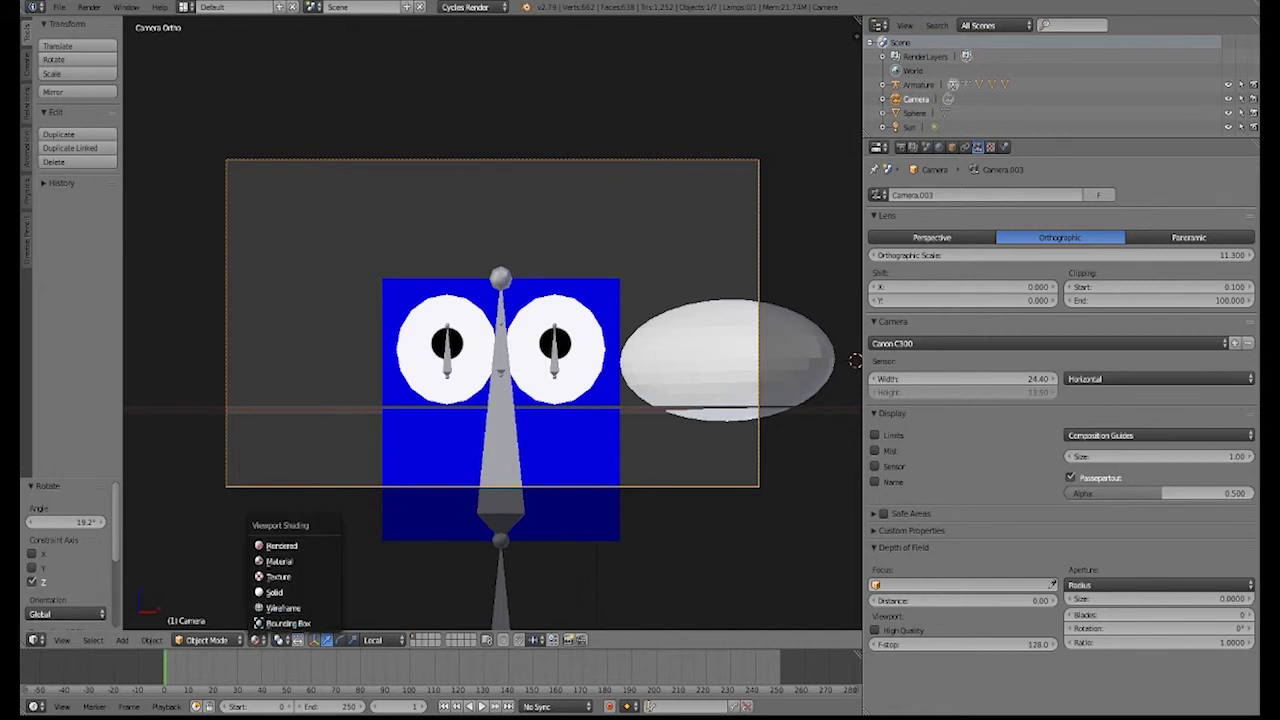
click(290, 620)
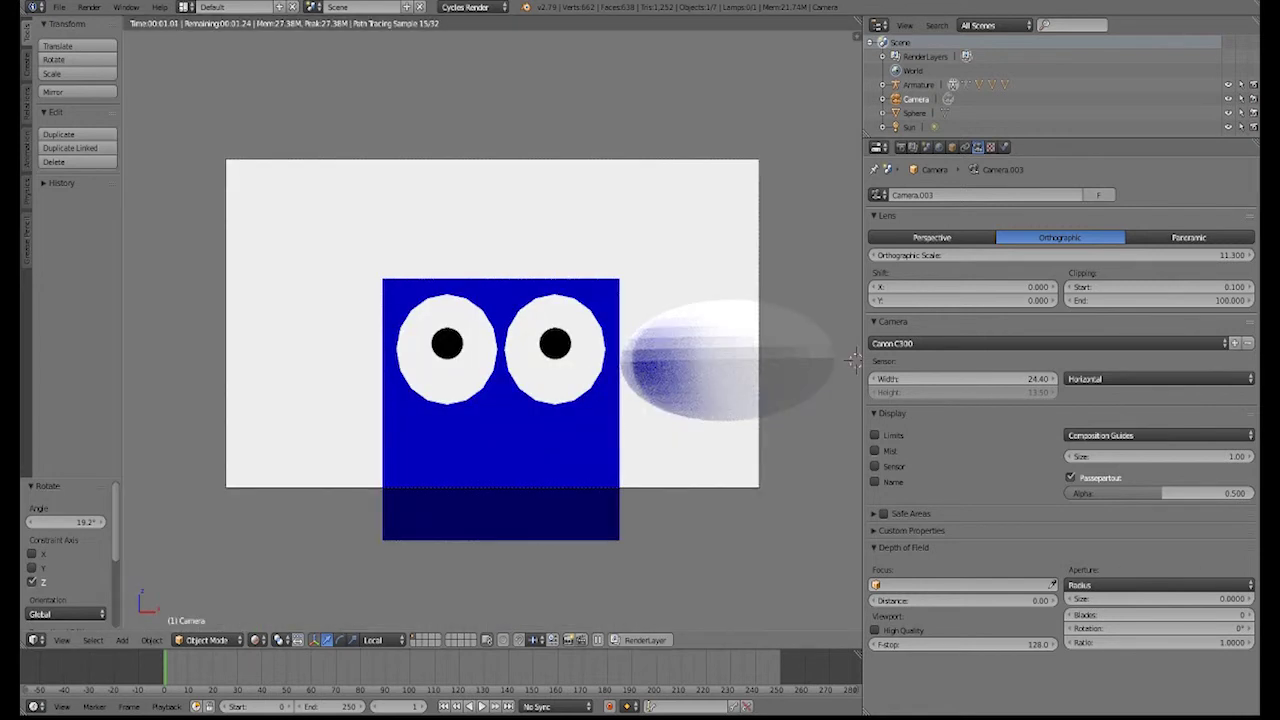
click(258, 640)
click(290, 575)
- Delete the camera from the scene and frame the cube character from the front corner
key(x)
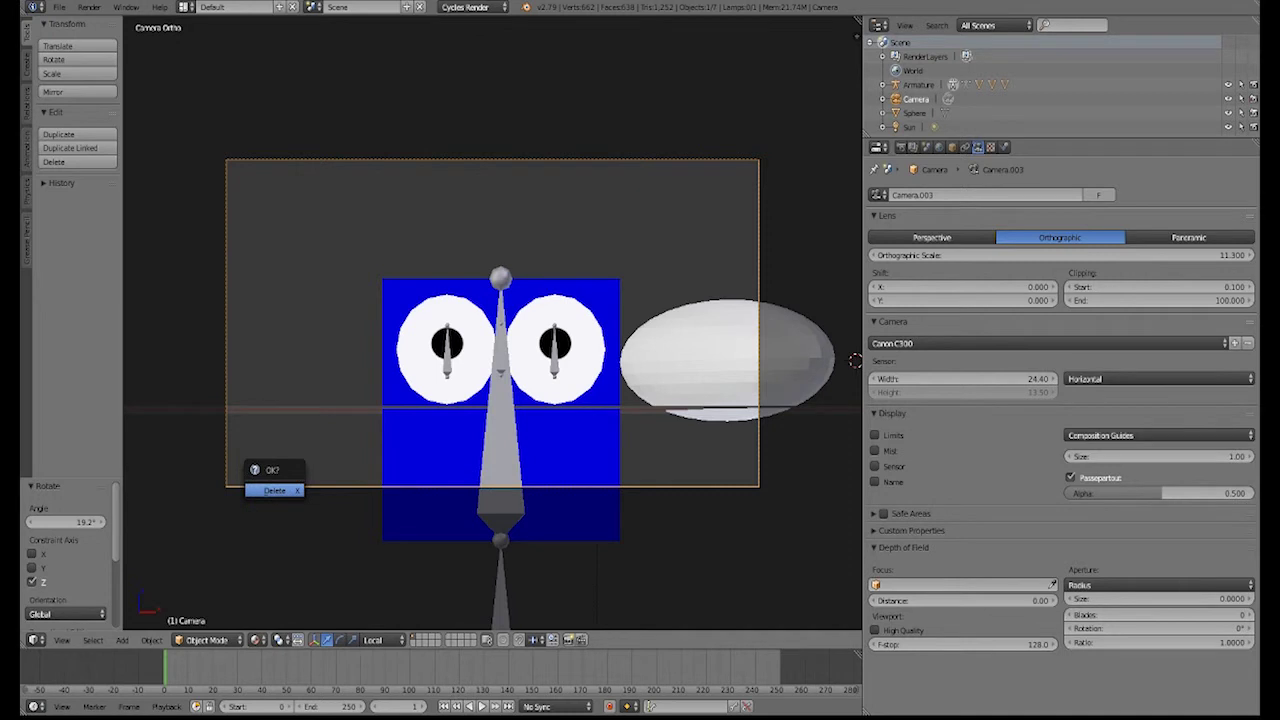
click(275, 491)
middle_drag(275, 491, 145, 510)
scroll(275, 490, down, 5)
middle_drag(275, 490, 420, 470)
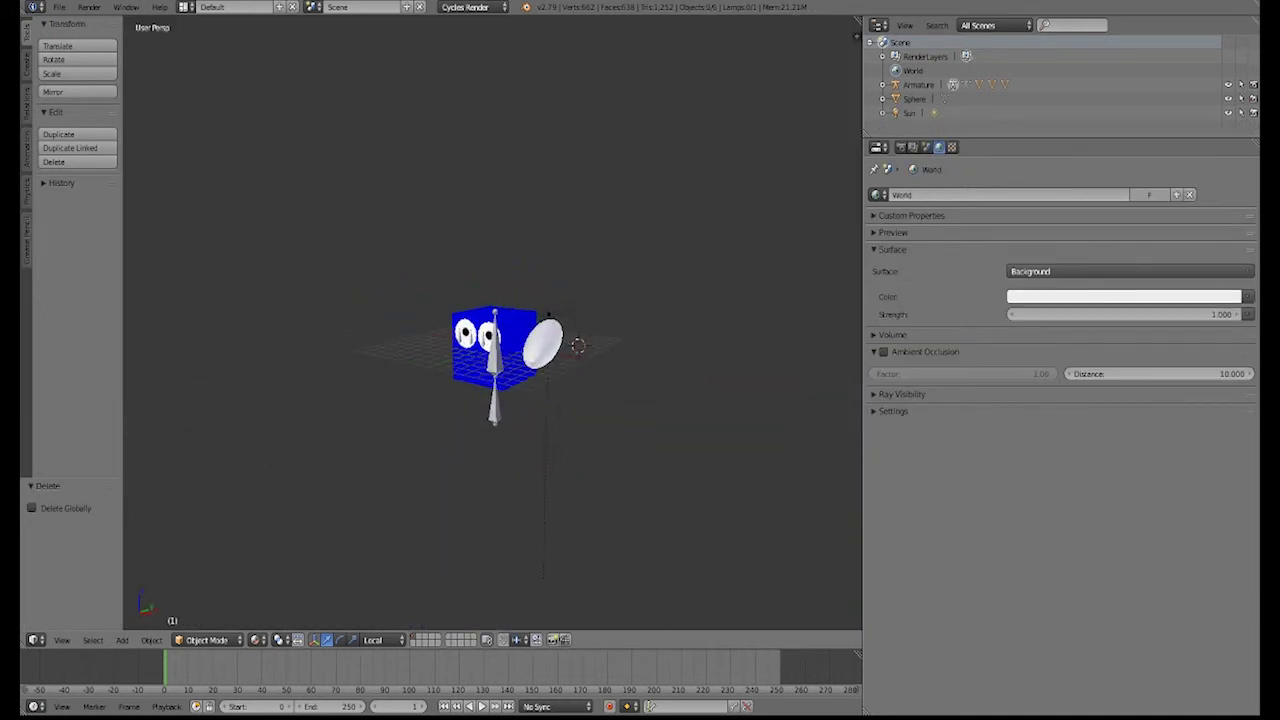
scroll(490, 400, up, 5)
middle_drag(490, 400, 420, 400)
scroll(420, 400, up, 2)
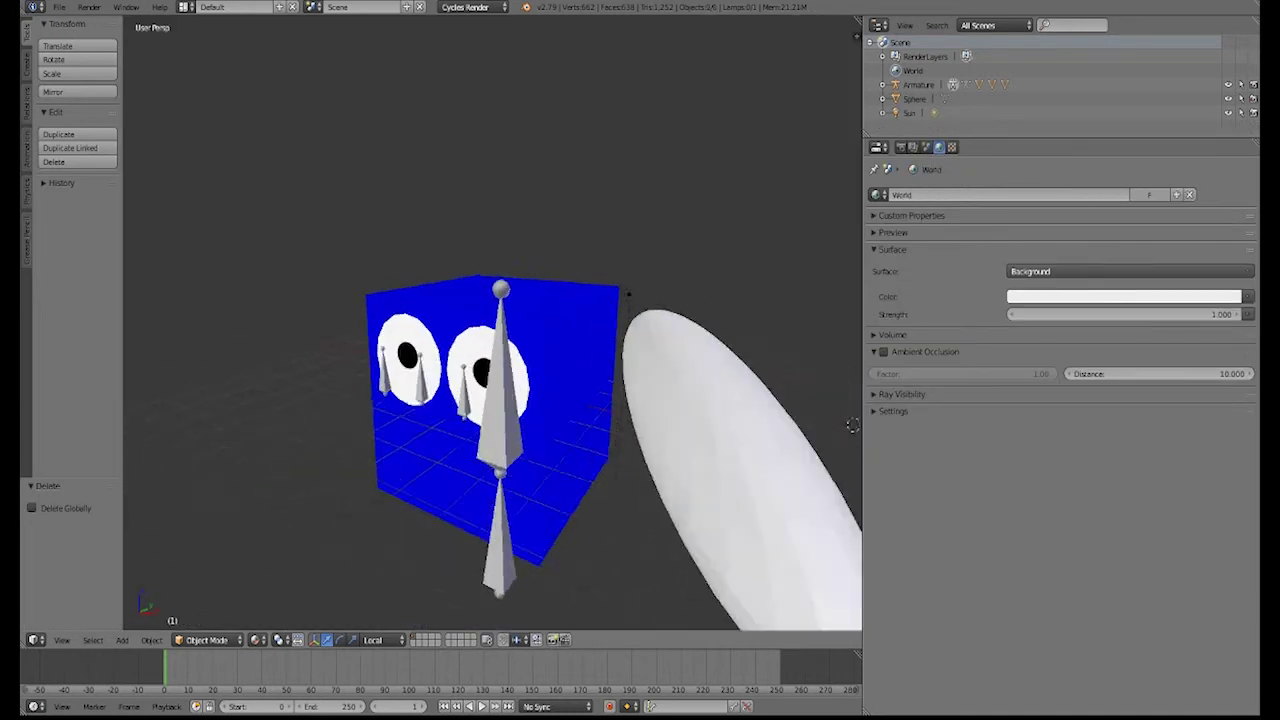
- Select the middle of the three small eye bones in Pose Mode and display the armature's object properties
right_click(403, 400)
drag(437, 437, 683, 525)
right_click(683, 525)
drag(401, 378, 388, 420)
right_click(403, 455)
right_click(388, 420)
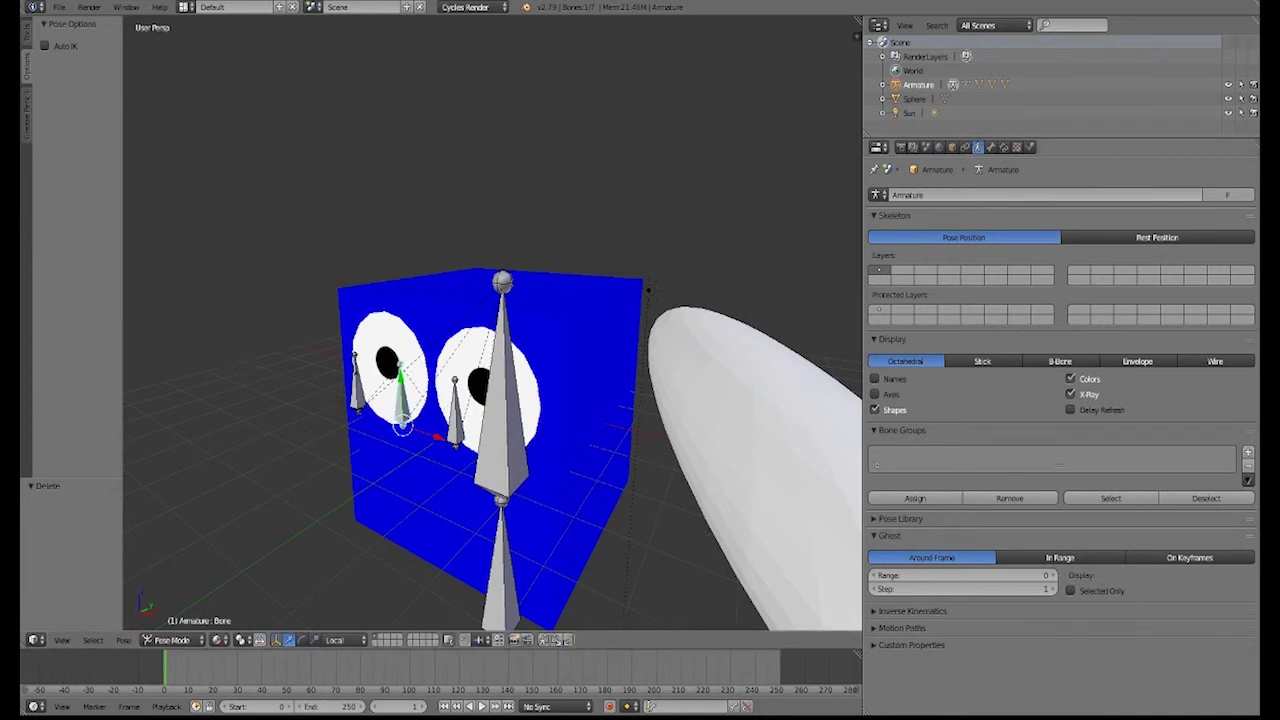
click(965, 147)
click(952, 147)
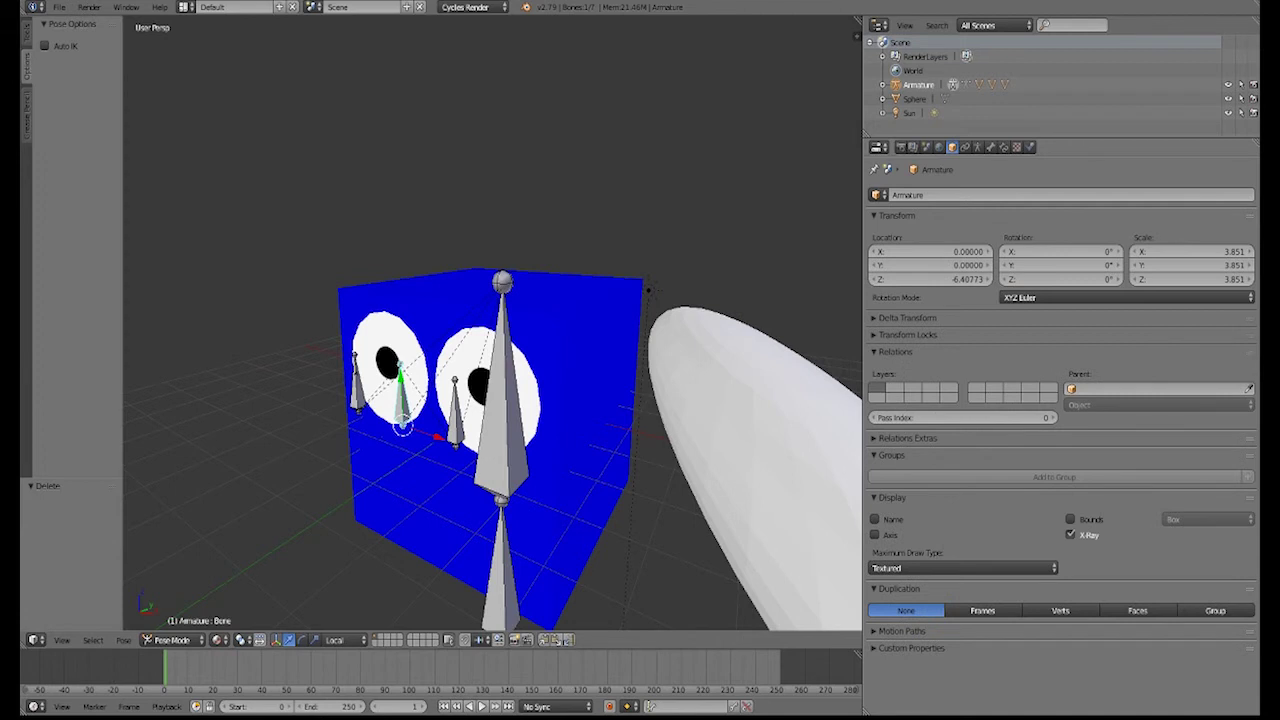